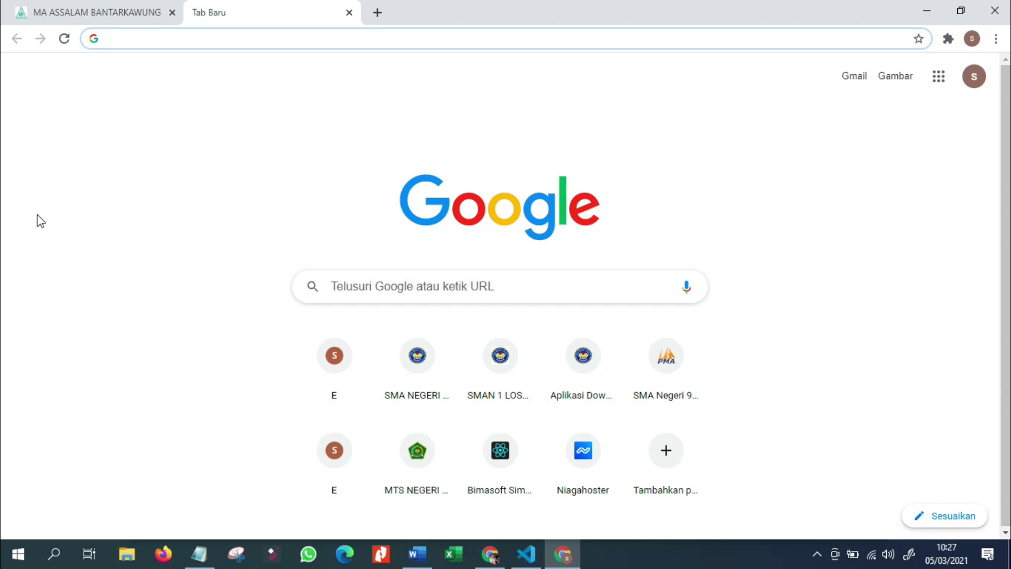
# Step: Open localhost/assalam/ and look over the school website's homepage from the slider down to the footer
pyautogui.write('localhost/assalam/')
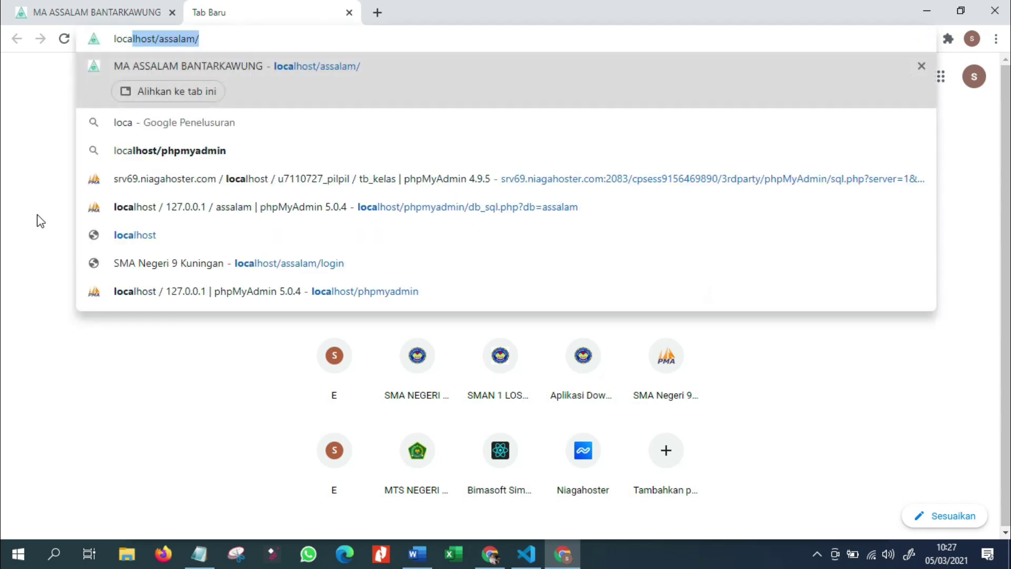
pyautogui.press('Return')
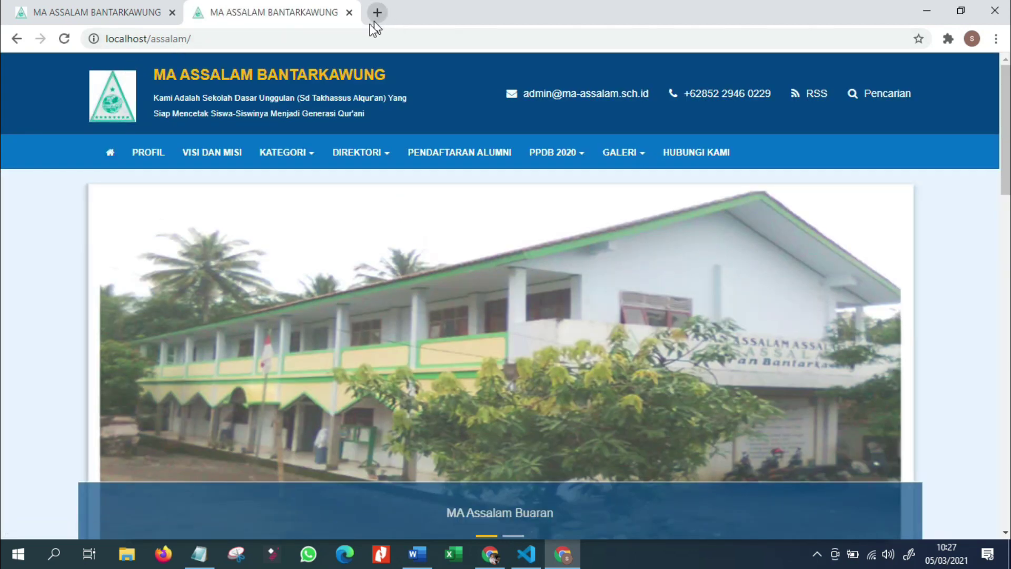
pyautogui.scroll(-8, 17, 306)
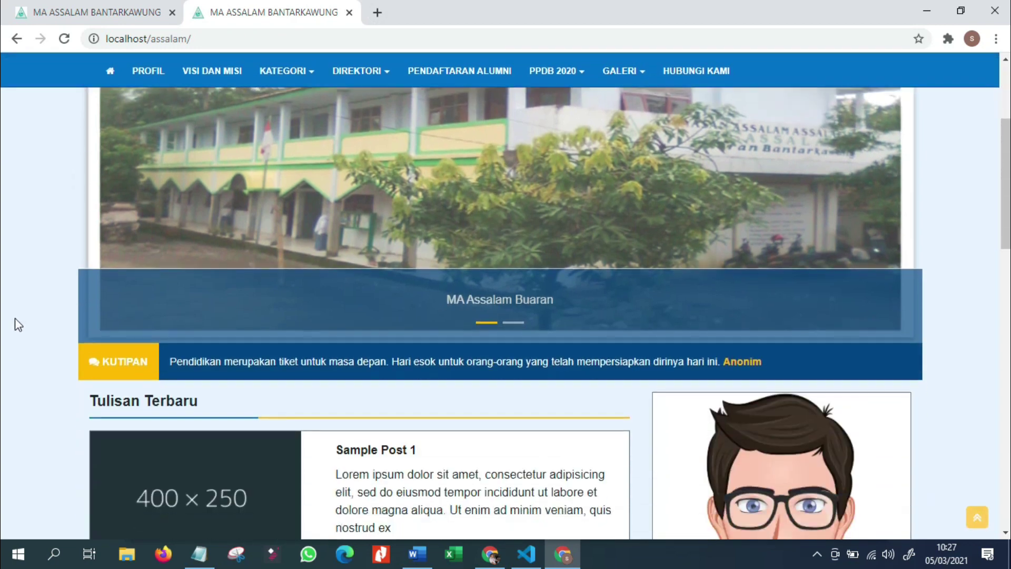
pyautogui.scroll(-15, 17, 328)
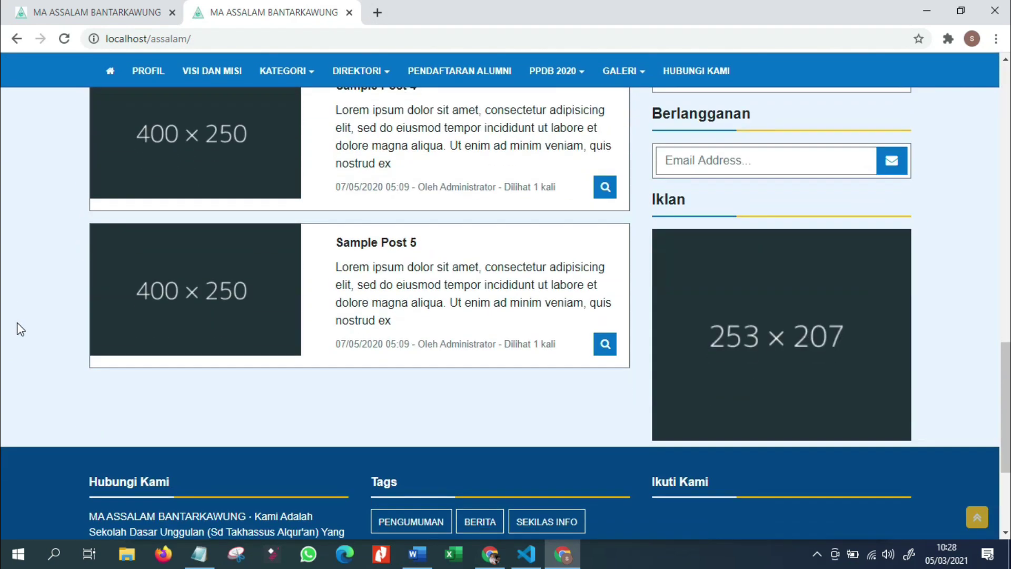
pyautogui.scroll(20, 20, 331)
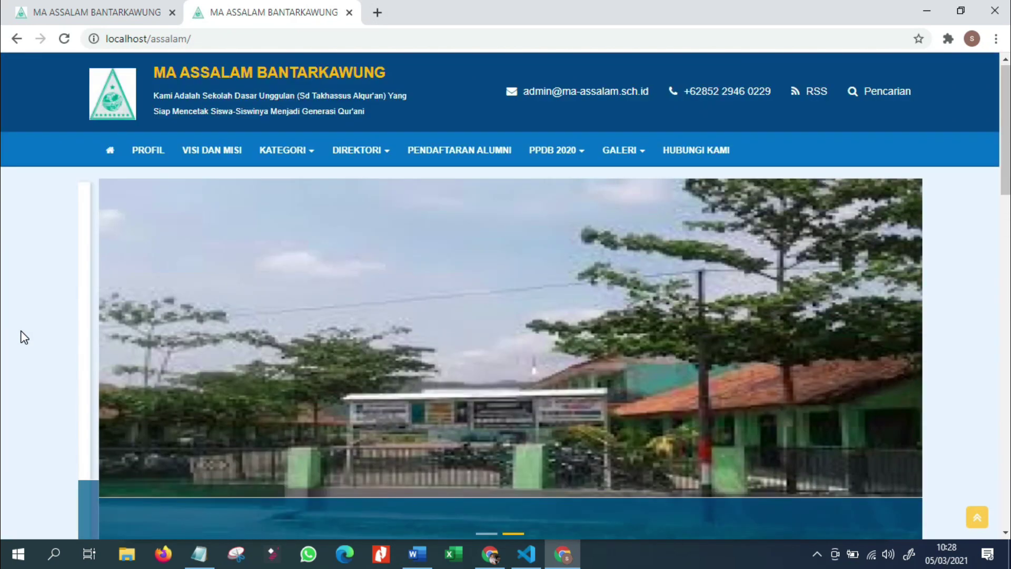
pyautogui.scroll(-12, 24, 337)
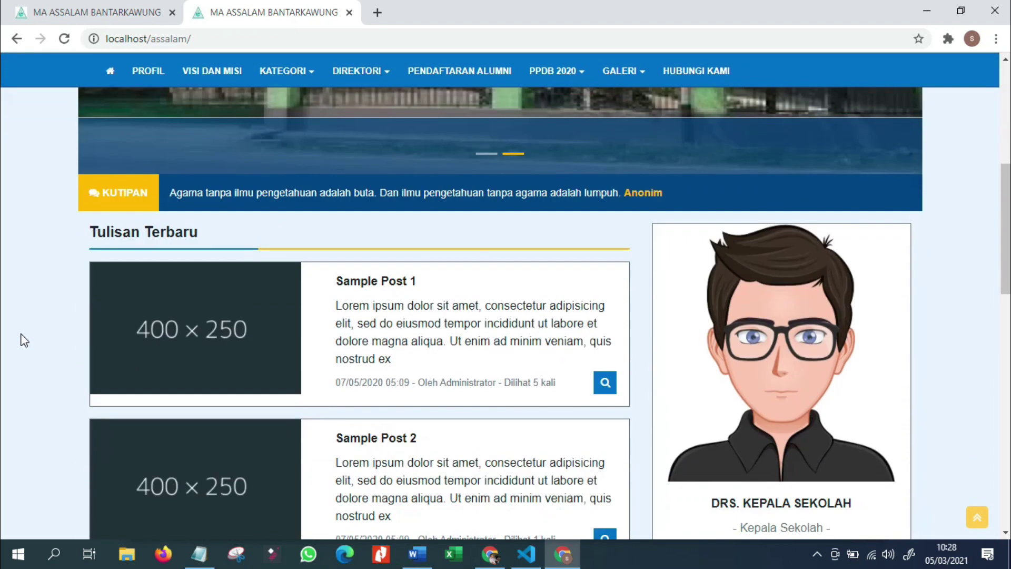
pyautogui.scroll(-10, 20, 336)
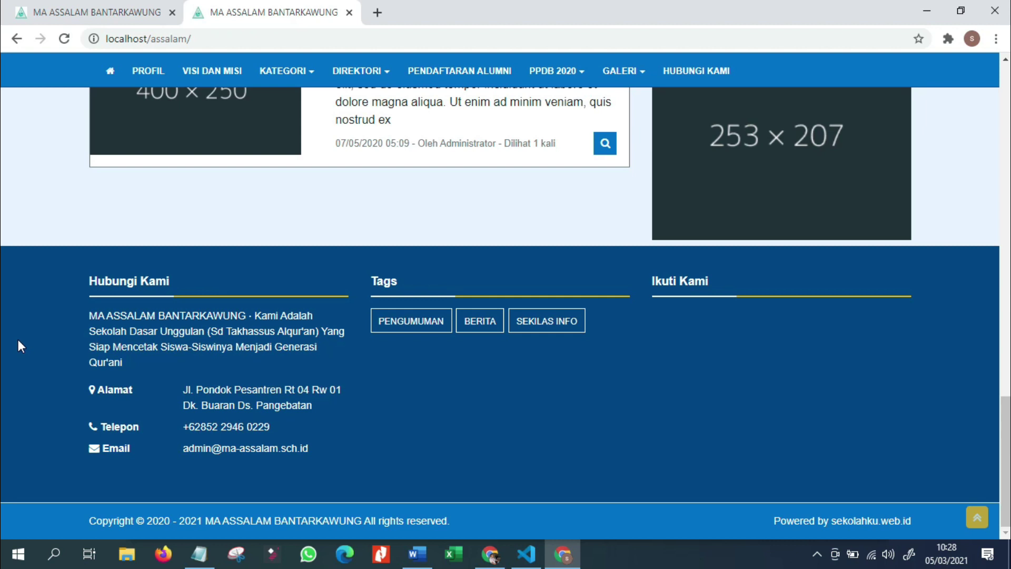
pyautogui.scroll(8, 20, 345)
pyautogui.scroll(5, 18, 346)
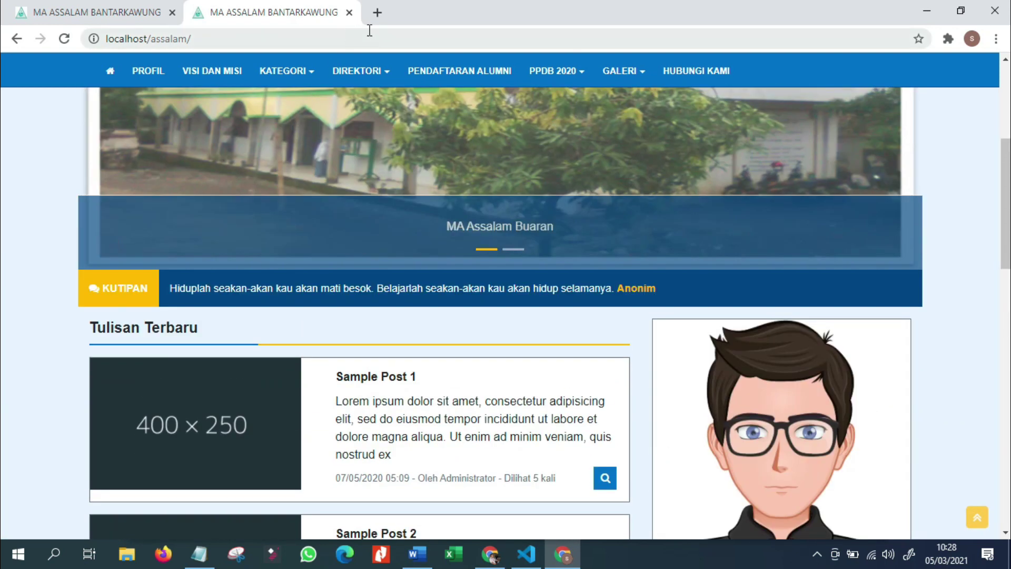
# Step: Open the site's login page at localhost/assalam/login in a separate browser tab
pyautogui.click(379, 18)
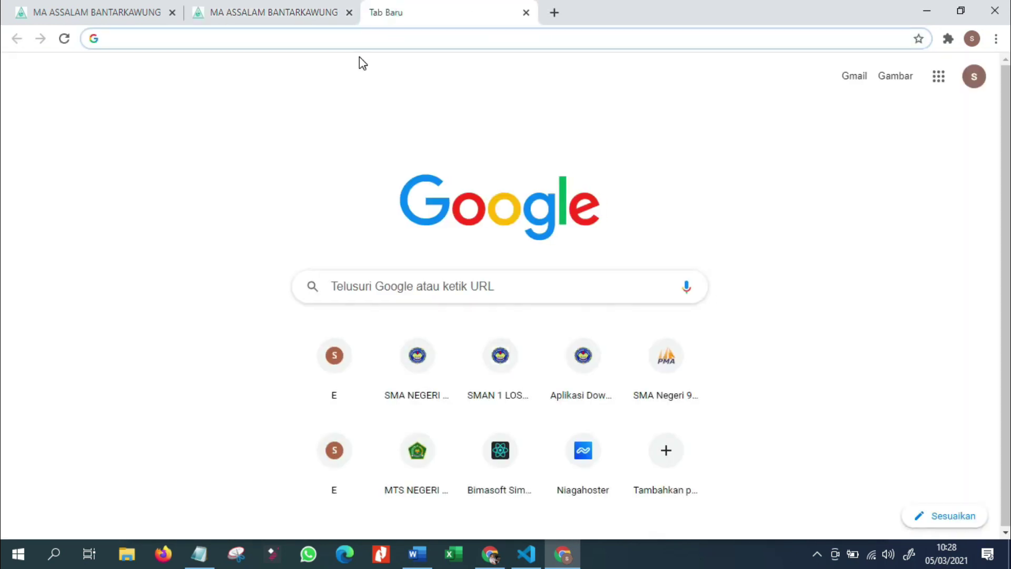
pyautogui.write('loca')
pyautogui.press('Right')
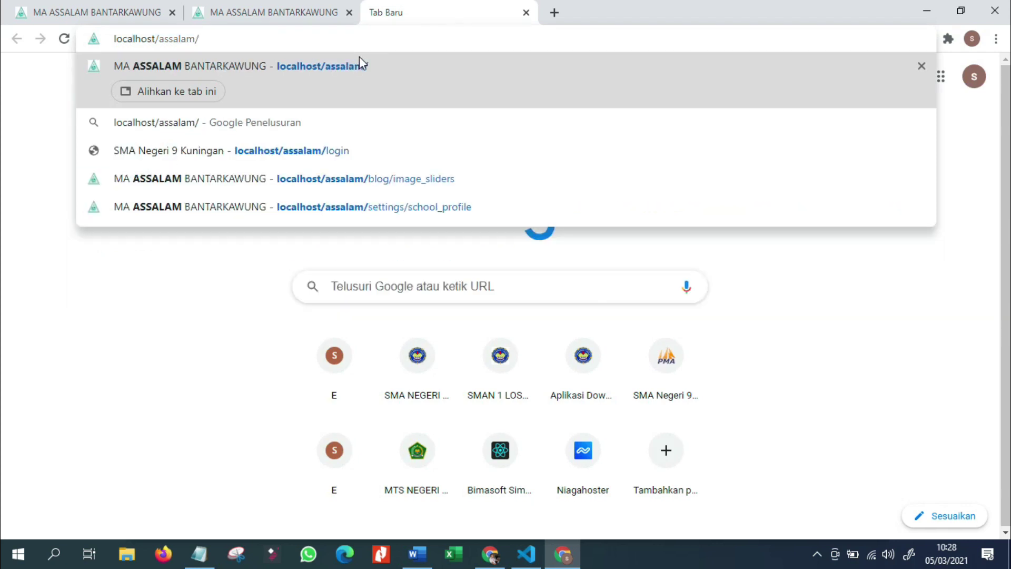
pyautogui.write('login')
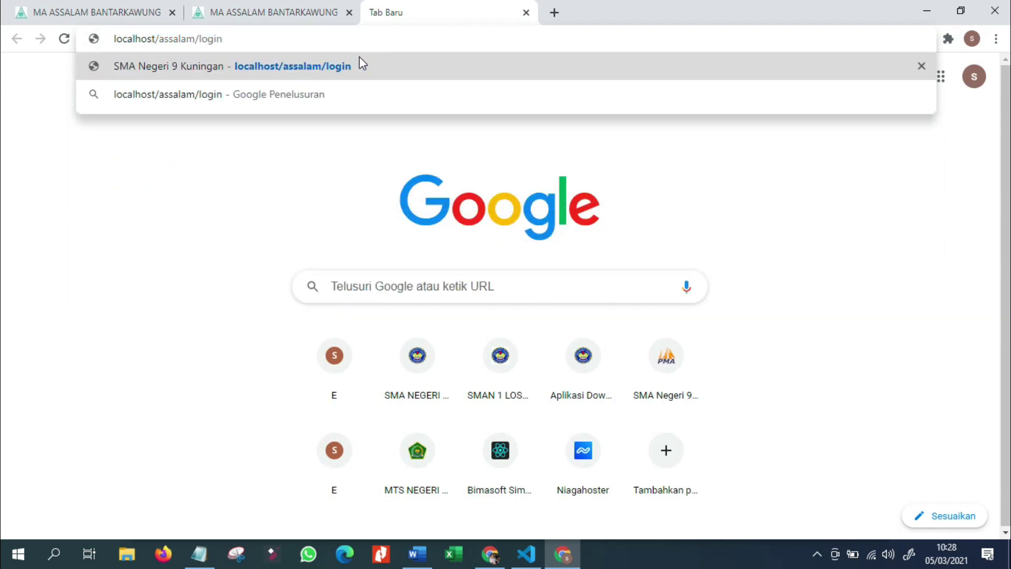
pyautogui.press('Return')
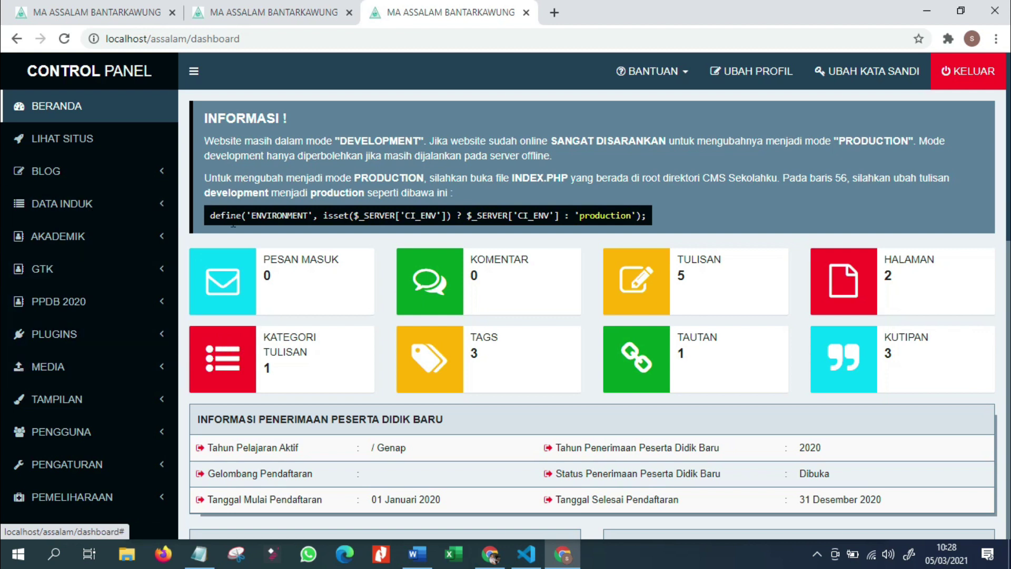
# Step: Review the control panel dashboard, open the public site from it in a separate tab, and return to the dashboard
pyautogui.scroll(-4, 226, 258)
pyautogui.scroll(-8, 226, 258)
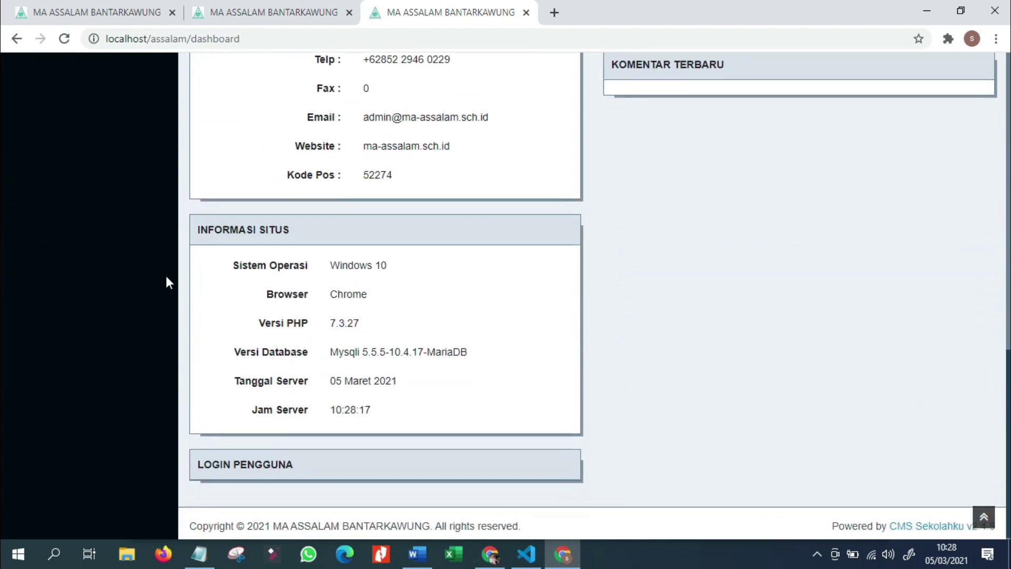
pyautogui.scroll(12, 143, 271)
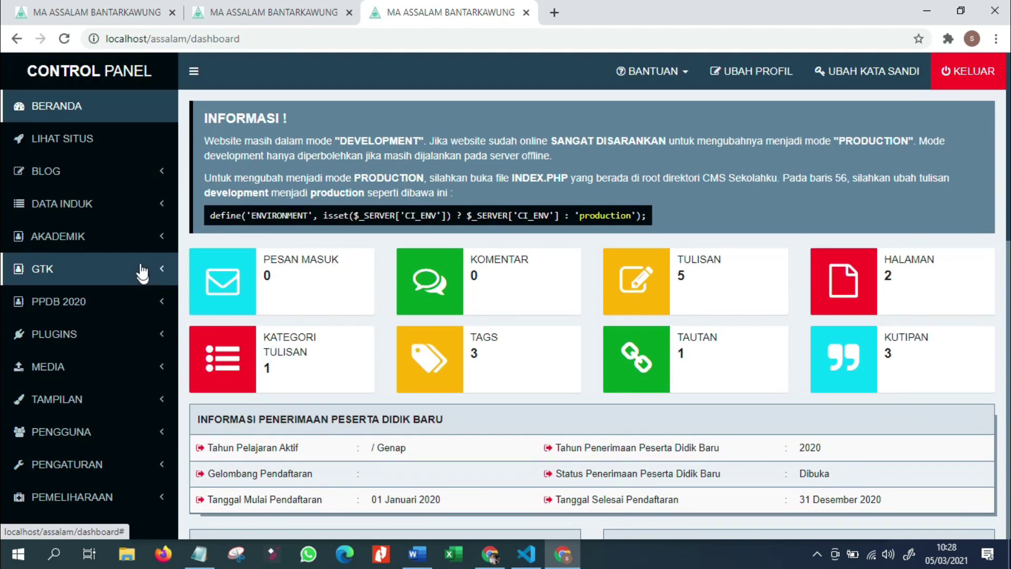
pyautogui.click(102, 152)
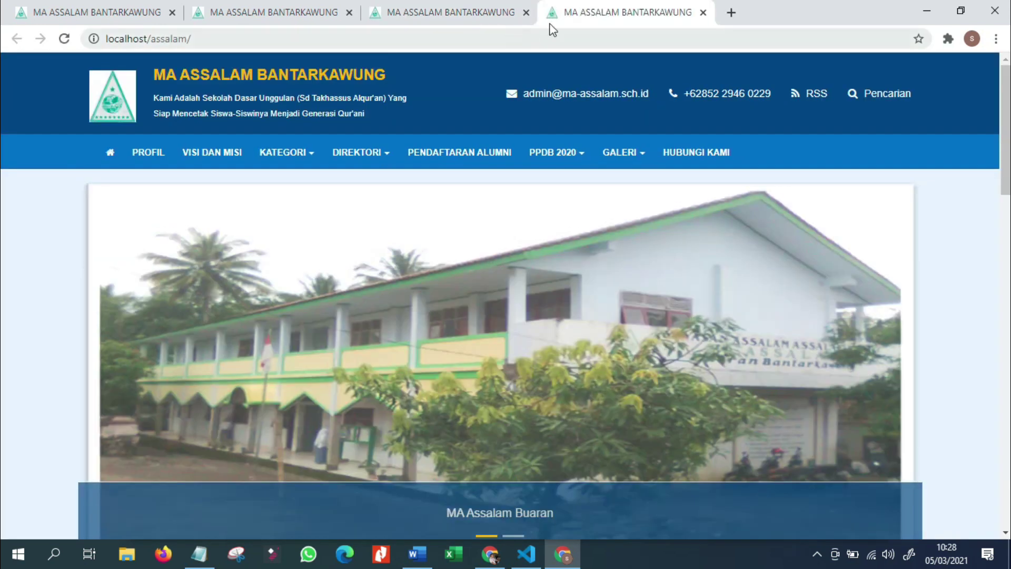
pyautogui.scroll(-1, 323, 236)
pyautogui.scroll(1, 323, 237)
pyautogui.click(466, 18)
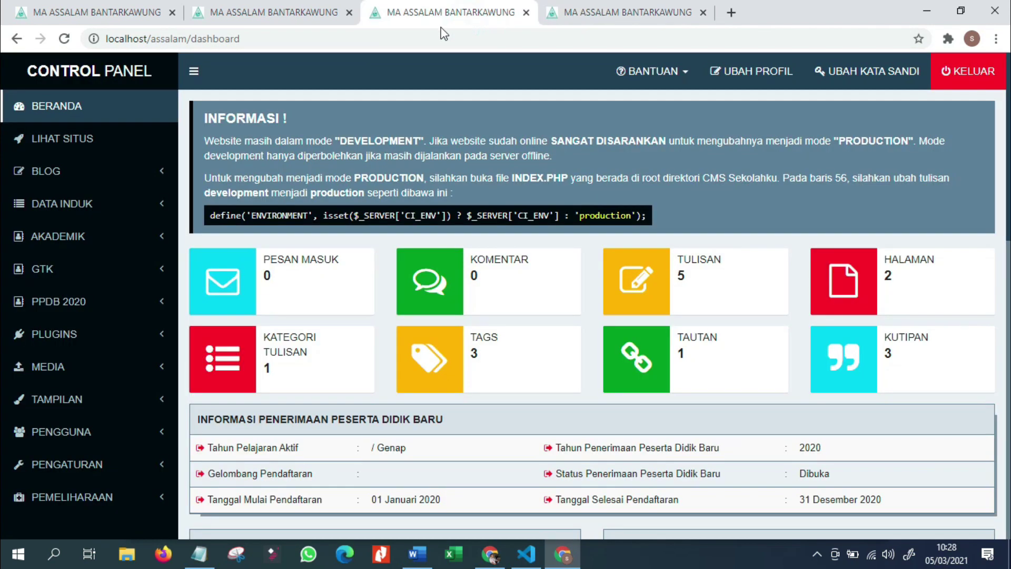
# Step: Close the two surplus homepage tabs, keeping only the control panel and the public site, and return to the dashboard
pyautogui.click(341, 14)
pyautogui.click(349, 12)
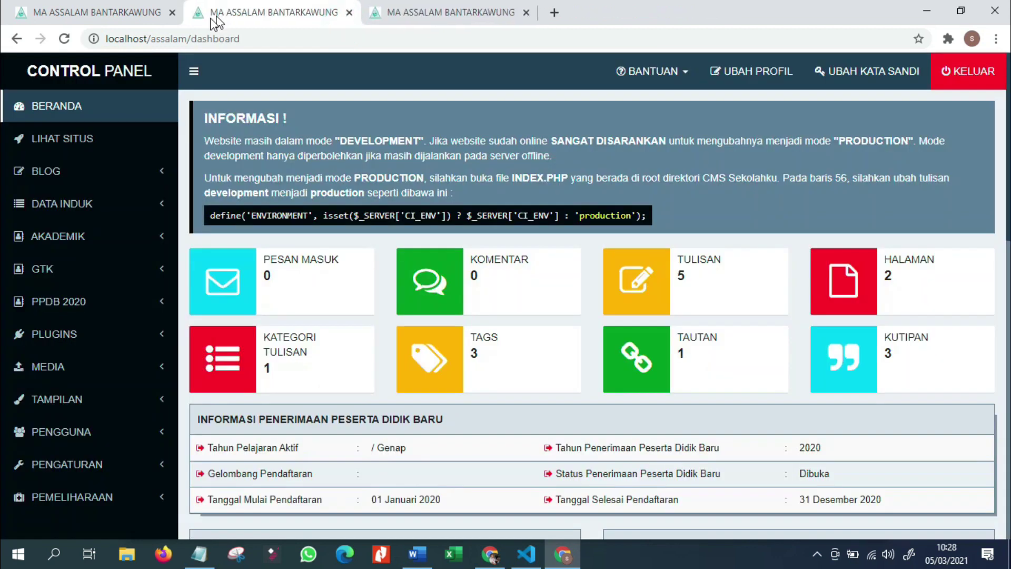
pyautogui.click(175, 24)
pyautogui.click(172, 11)
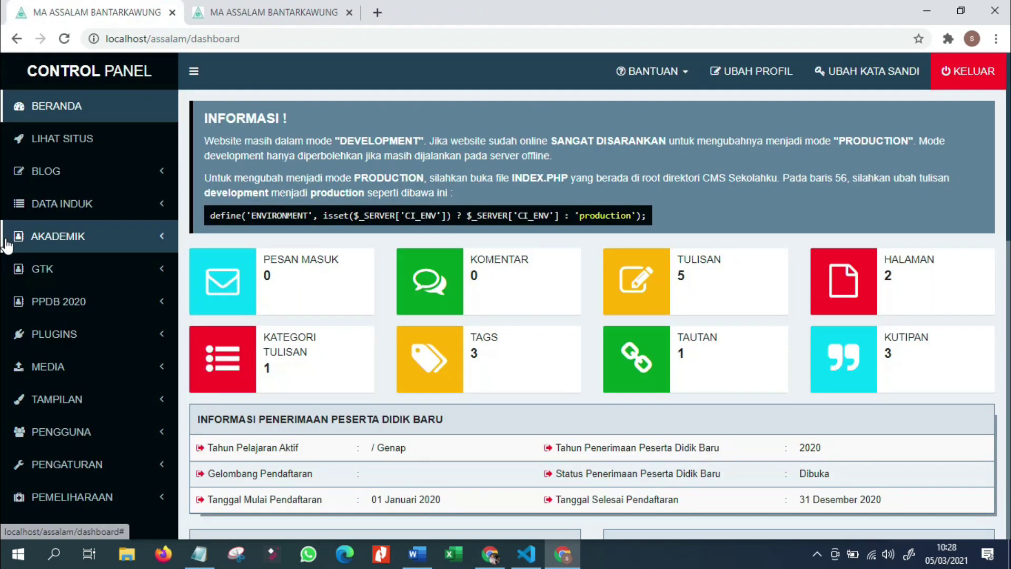
pyautogui.click(316, 13)
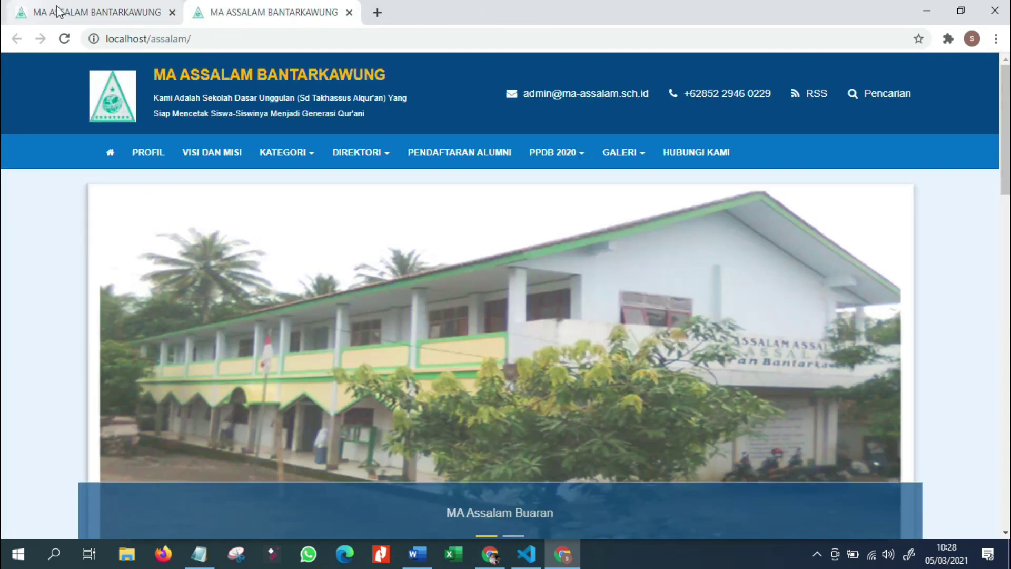
pyautogui.click(71, 17)
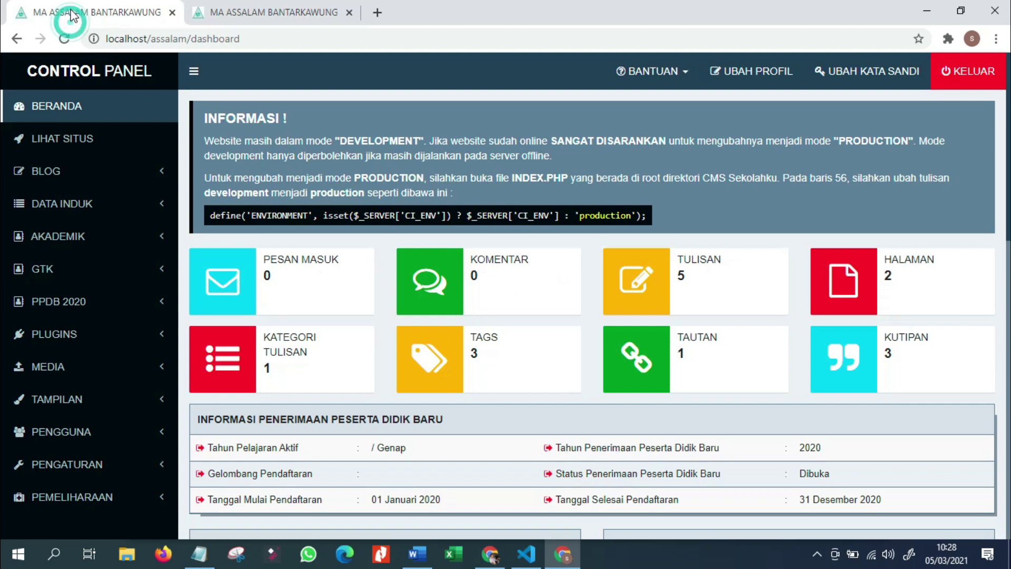
pyautogui.click(172, 172)
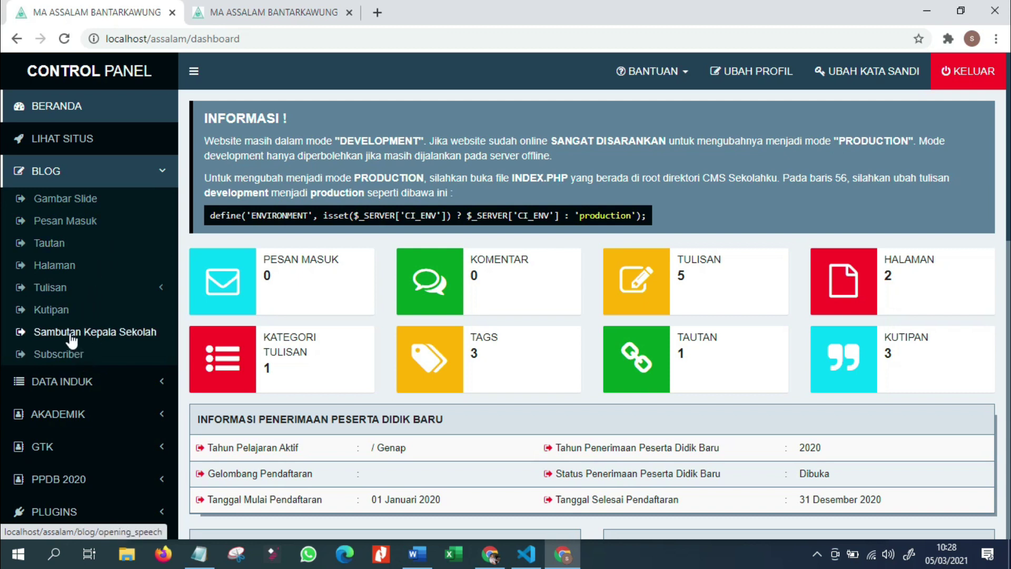
pyautogui.click(162, 174)
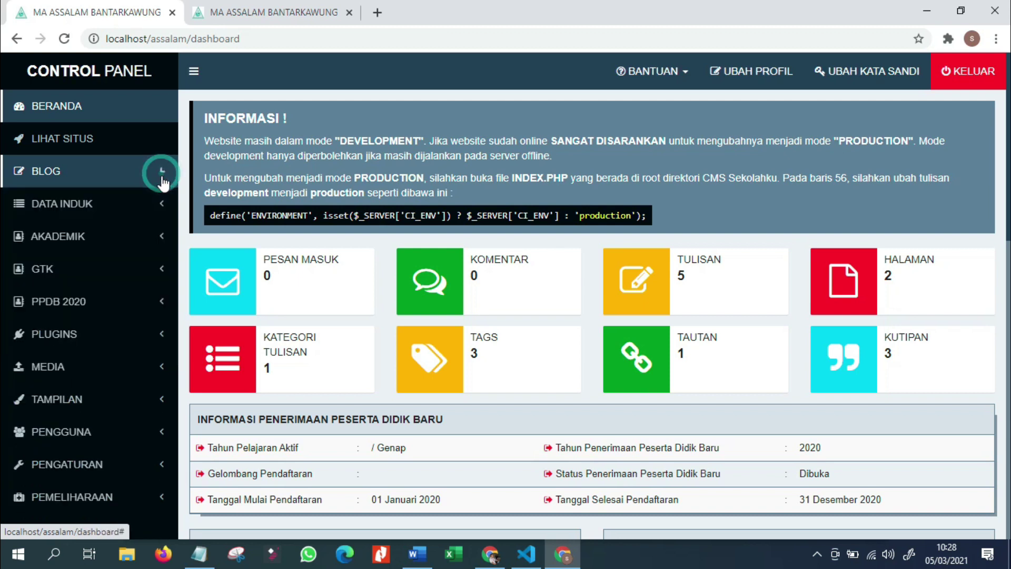
pyautogui.click(270, 18)
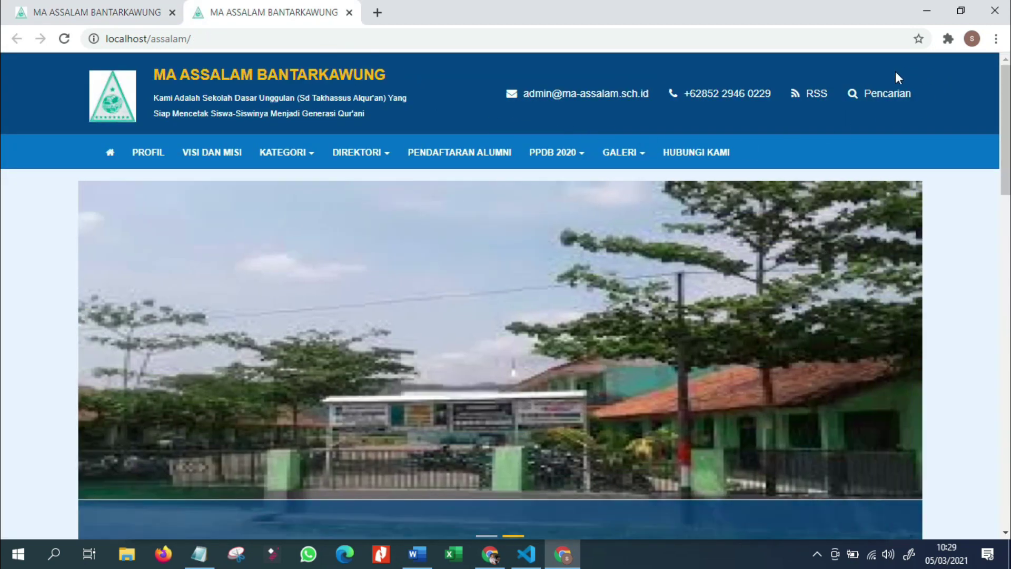
pyautogui.click(82, 8)
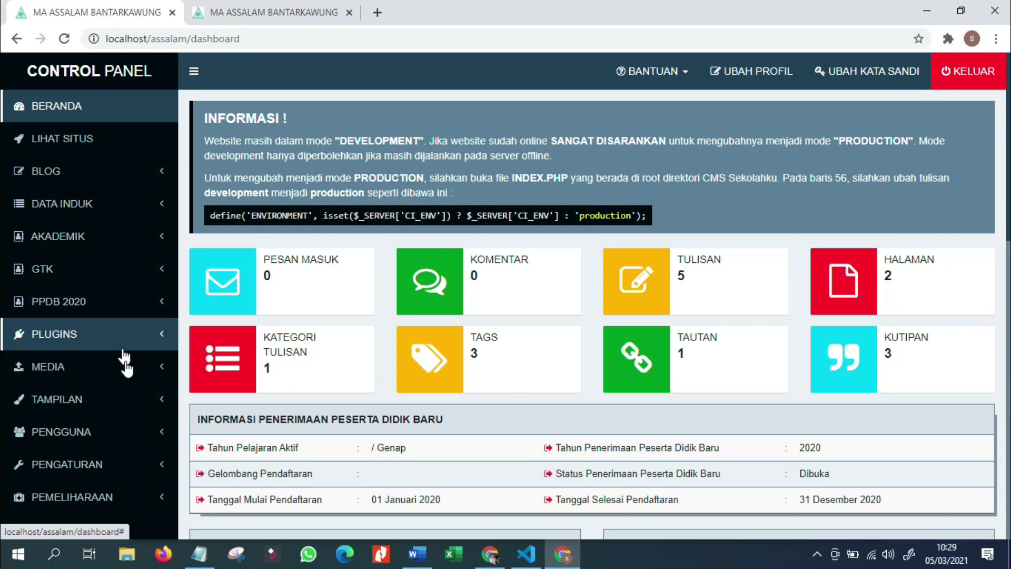
# Step: Open the Profil Sekolah settings page under Pengaturan in the control panel
pyautogui.scroll(-2, 139, 448)
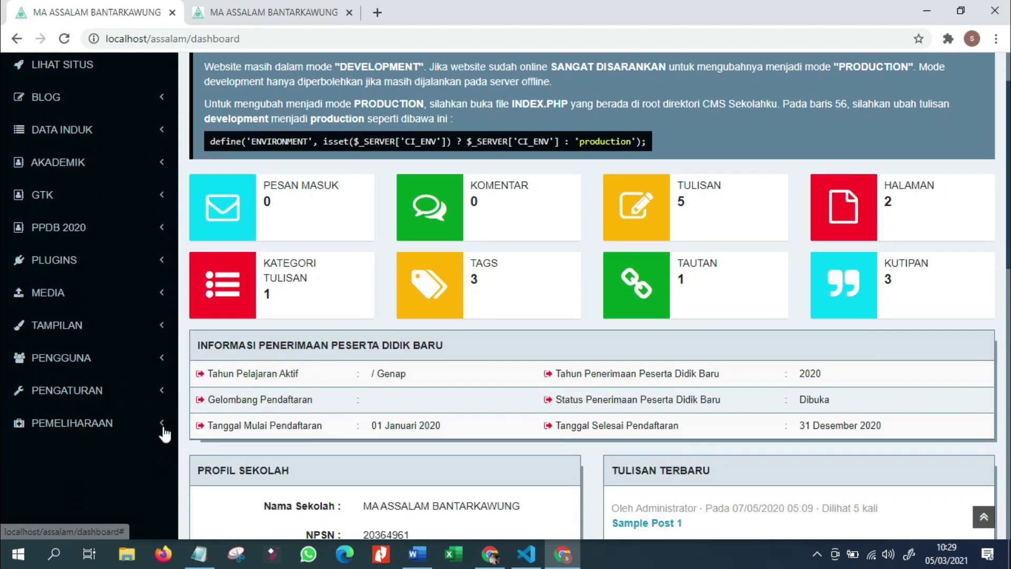
pyautogui.click(164, 390)
pyautogui.scroll(-2, 160, 413)
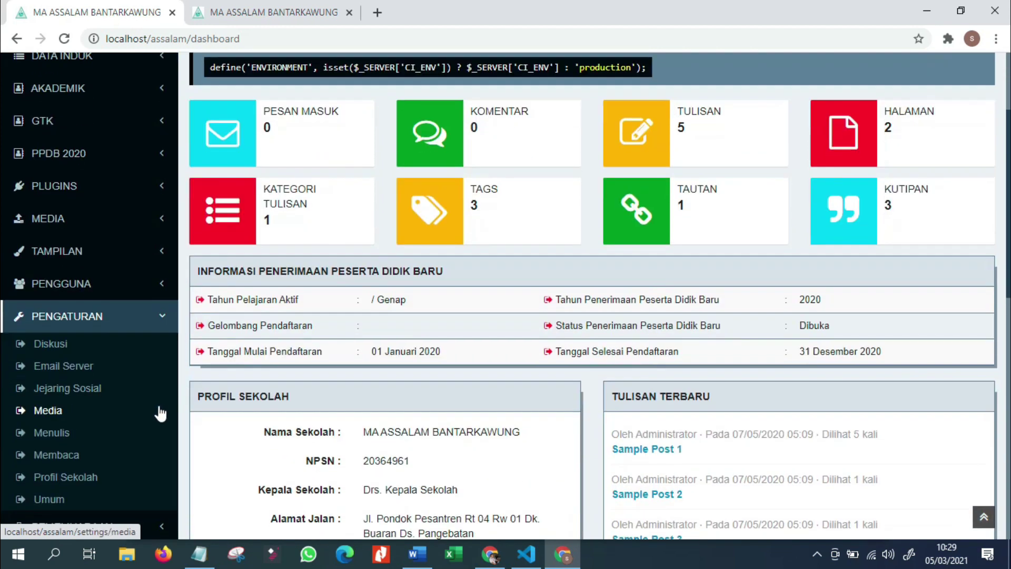
pyautogui.click(111, 477)
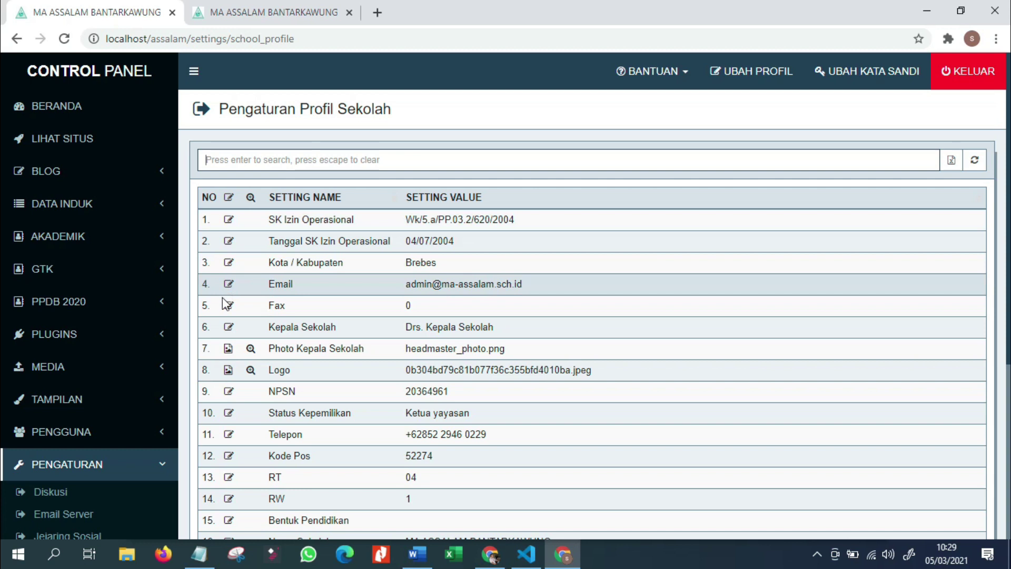
# Step: Replace the Kepala Sekolah entry in the school profile with the headmaster's full name and save the update
pyautogui.scroll(-2, 223, 305)
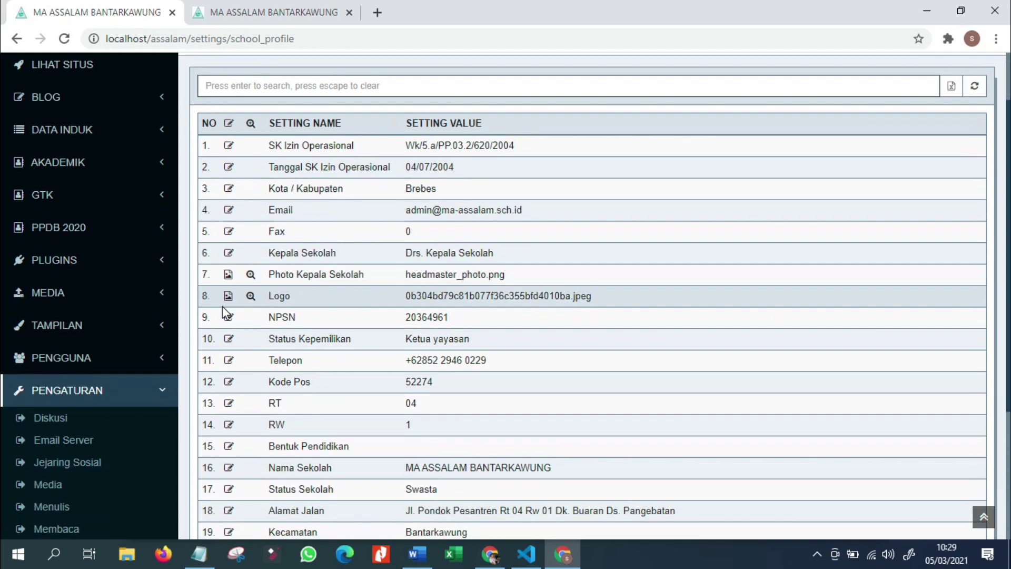
pyautogui.click(228, 254)
pyautogui.click(544, 150)
pyautogui.moveTo(544, 150); pyautogui.dragTo(428, 167)
pyautogui.press('BackSpace')
pyautogui.press('Escape')
pyautogui.write('KH. Abdullah')
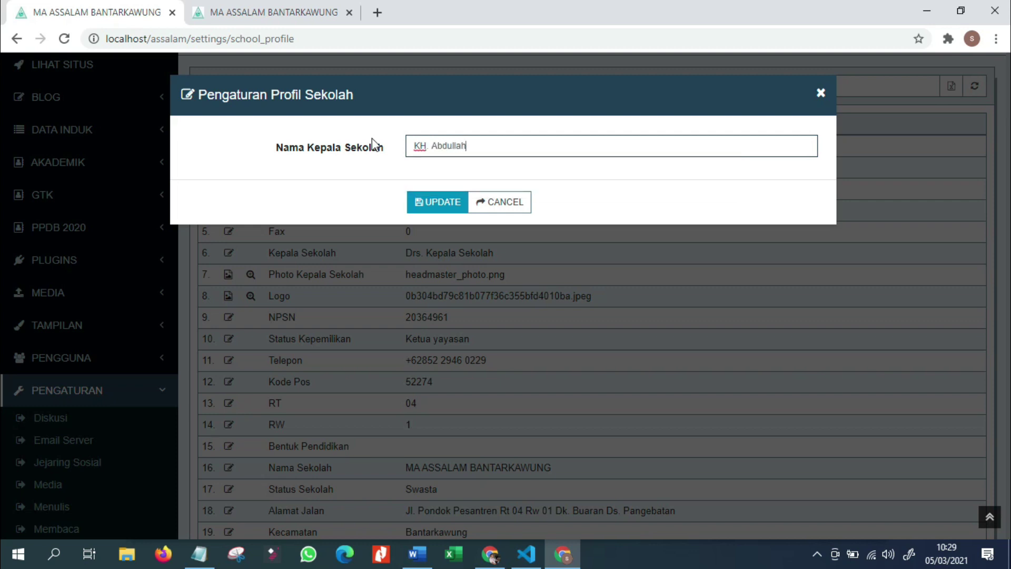
pyautogui.click(440, 201)
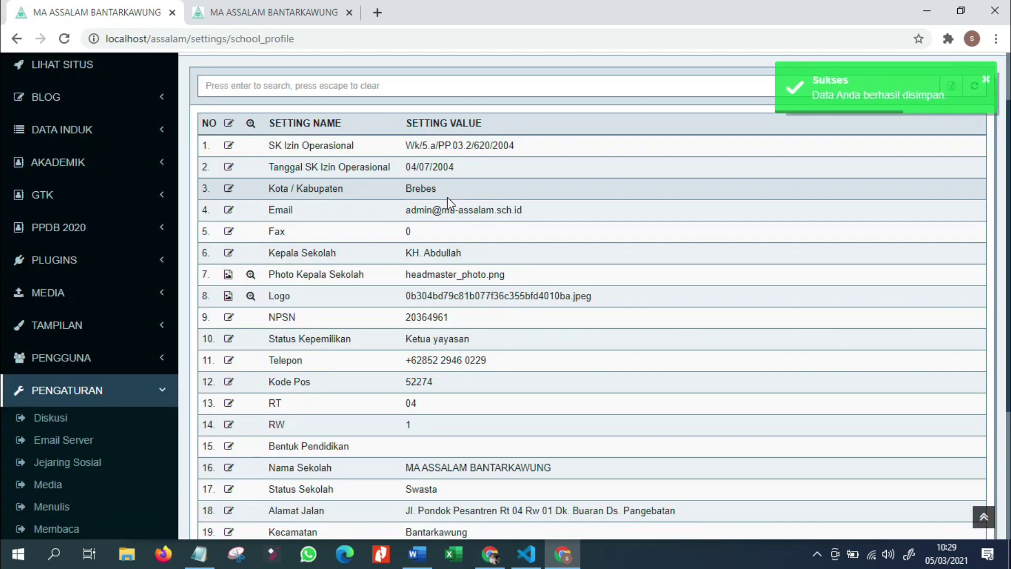
# Step: Reload the public homepage and check the headmaster's name below the portrait
pyautogui.click(280, 15)
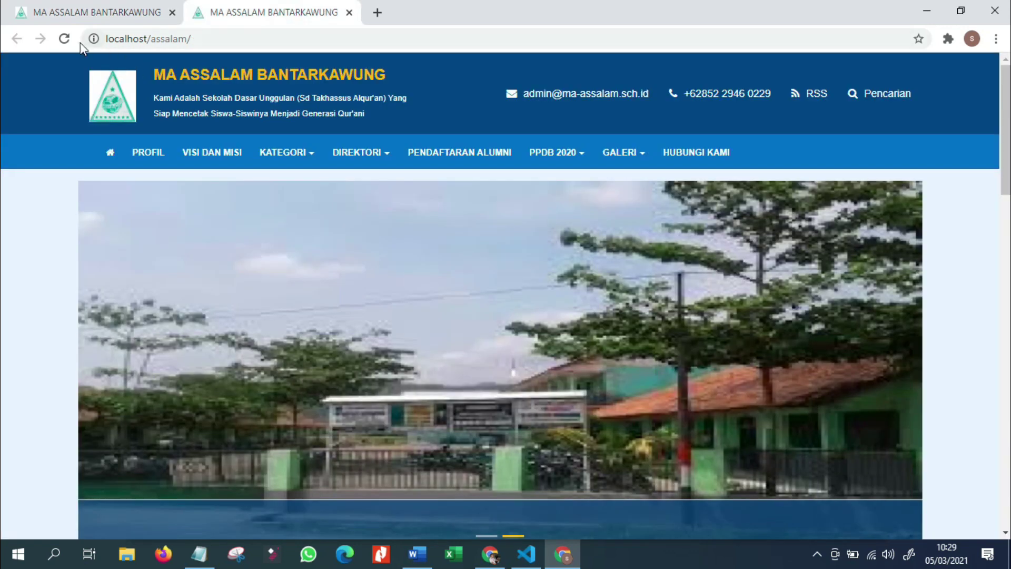
pyautogui.click(65, 38)
pyautogui.scroll(-5, 795, 239)
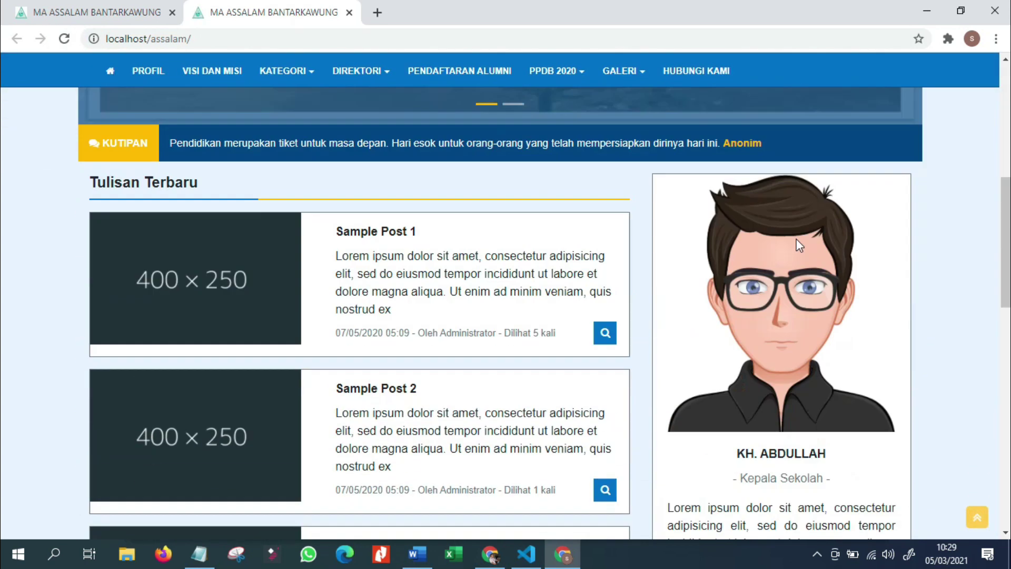
pyautogui.scroll(-3, 788, 246)
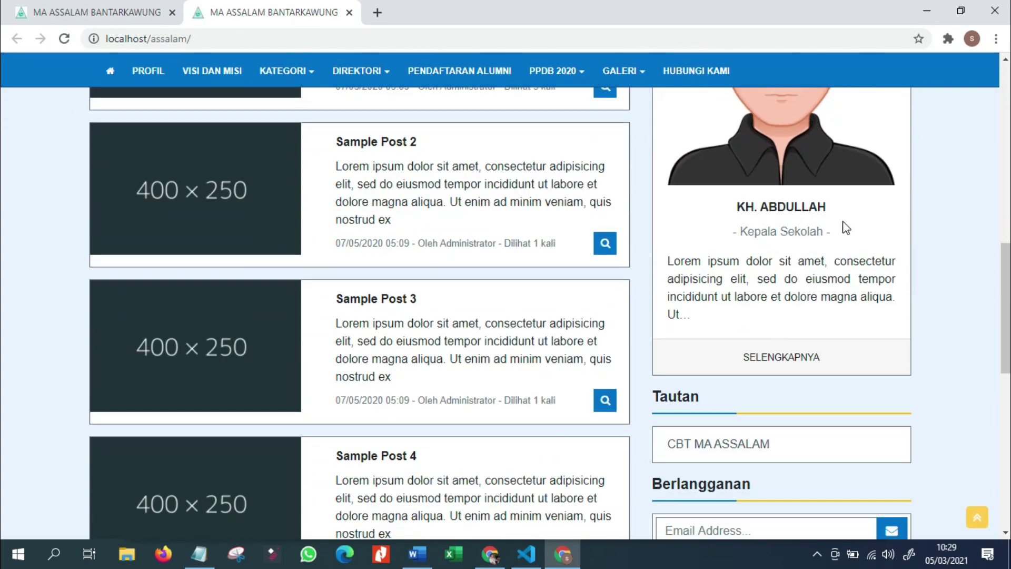
# Step: Upload logo.jpeg from the ASSALAM folder as the Photo Kepala Sekolah in the control panel's school profile settings
pyautogui.click(130, 18)
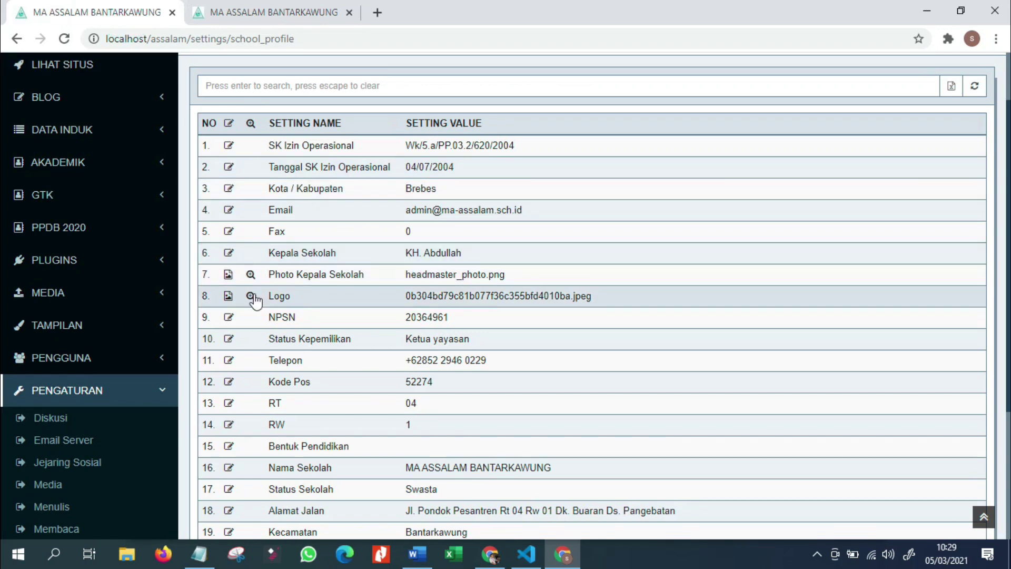
pyautogui.click(229, 278)
pyautogui.click(477, 150)
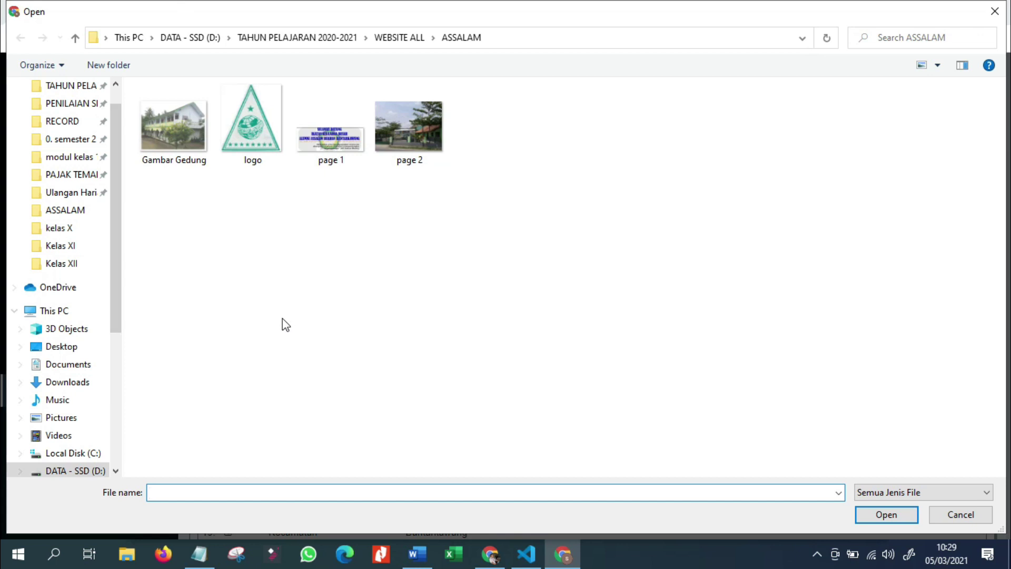
pyautogui.doubleClick(248, 149)
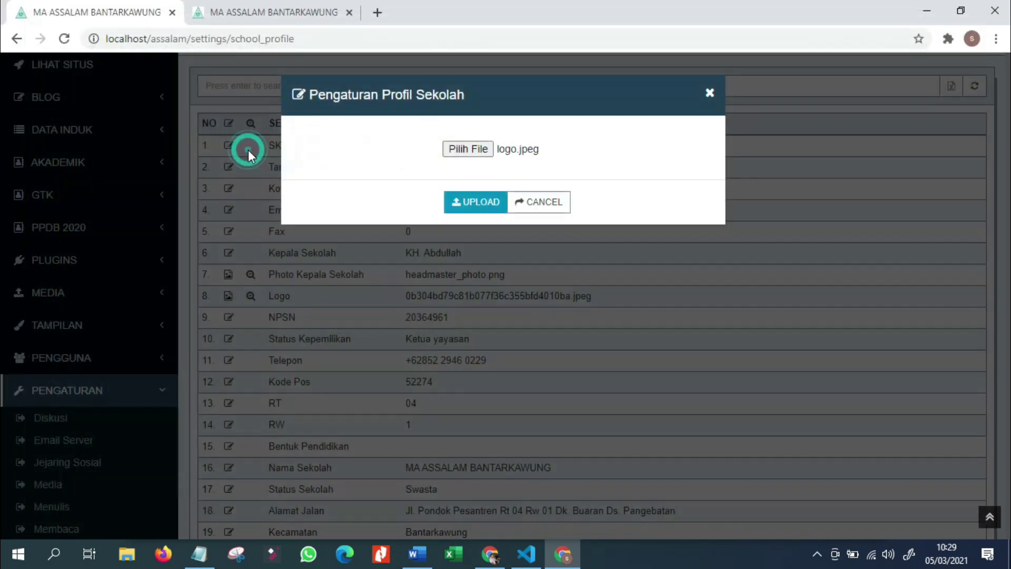
pyautogui.click(474, 202)
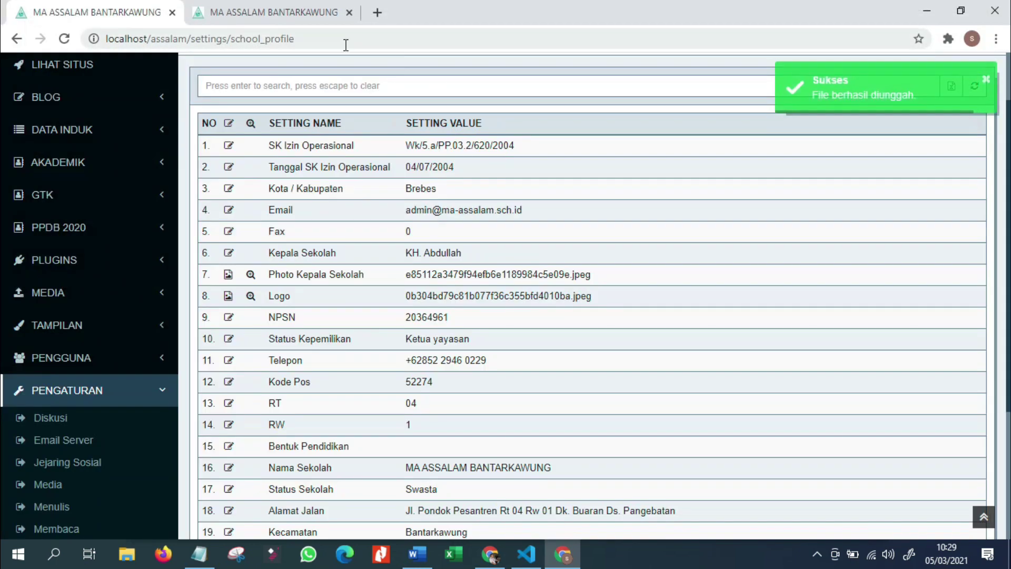
# Step: Reload the public homepage and check the headmaster's photo in the sidebar
pyautogui.click(289, 19)
pyautogui.click(71, 38)
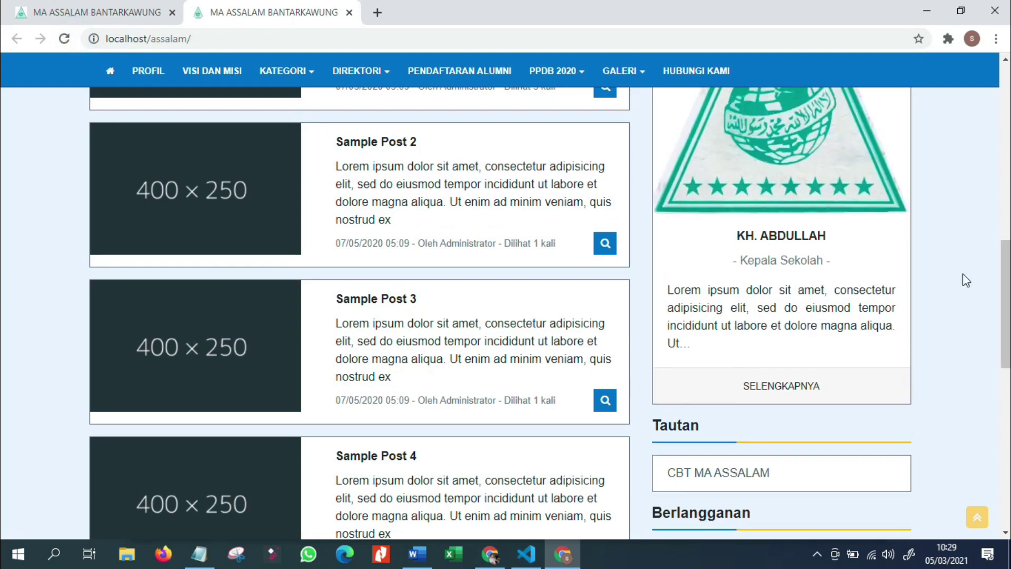
pyautogui.scroll(5, 874, 295)
pyautogui.scroll(-2, 866, 295)
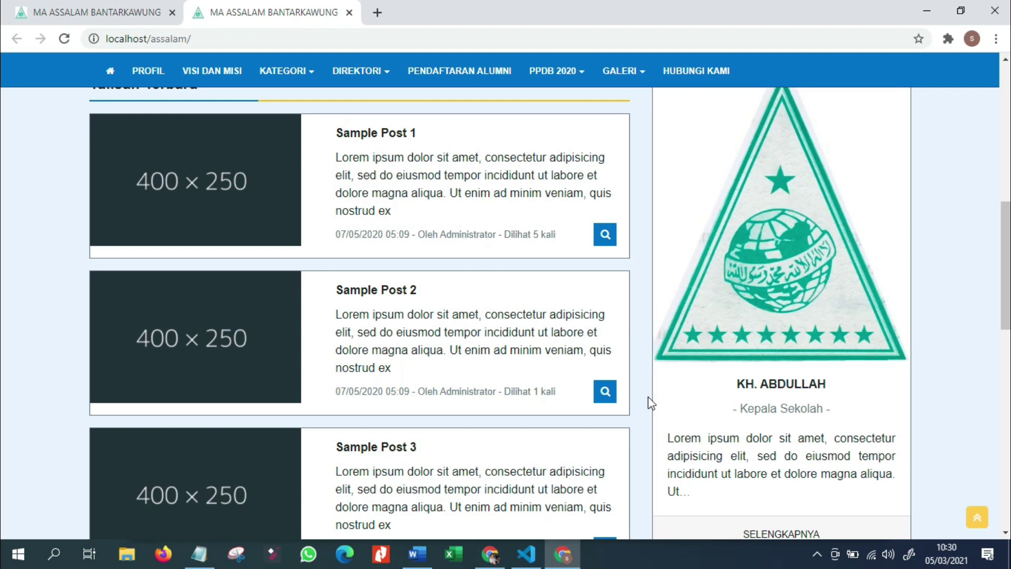
pyautogui.scroll(-1, 698, 360)
pyautogui.scroll(2, 698, 357)
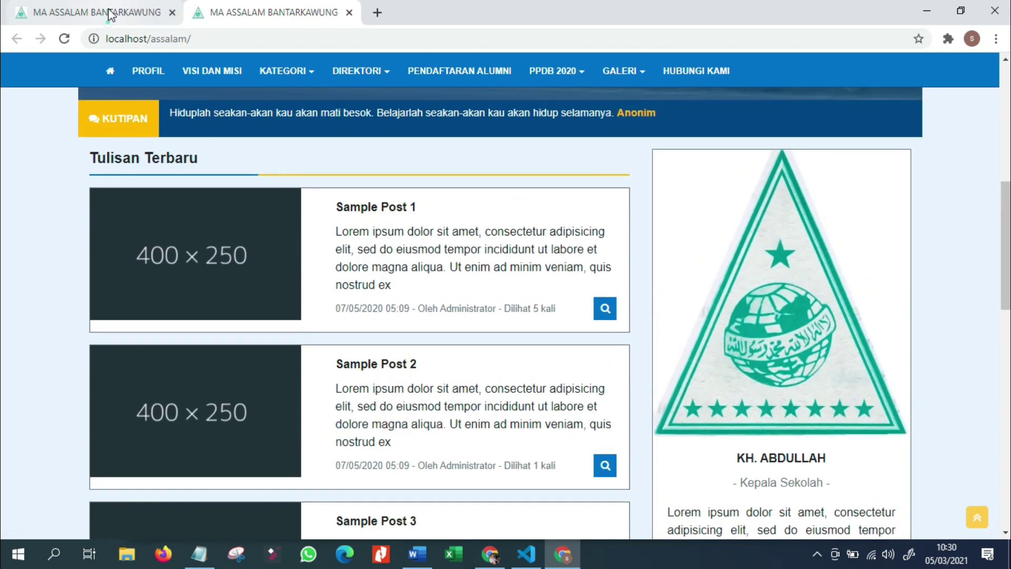
# Step: Review the remaining school profile settings in the control panel and open the Umum settings page under Pengaturan
pyautogui.click(111, 14)
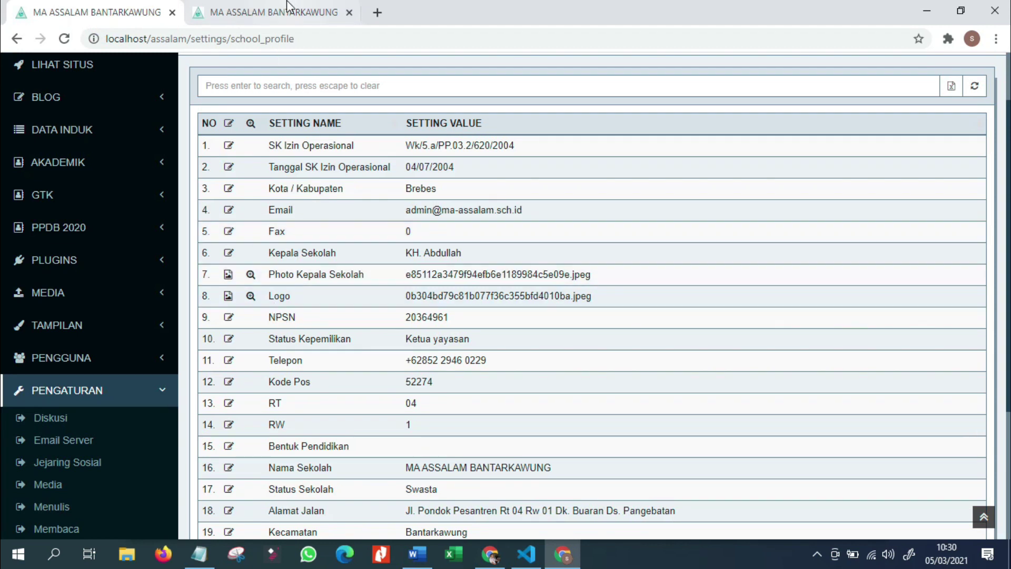
pyautogui.scroll(-3, 358, 315)
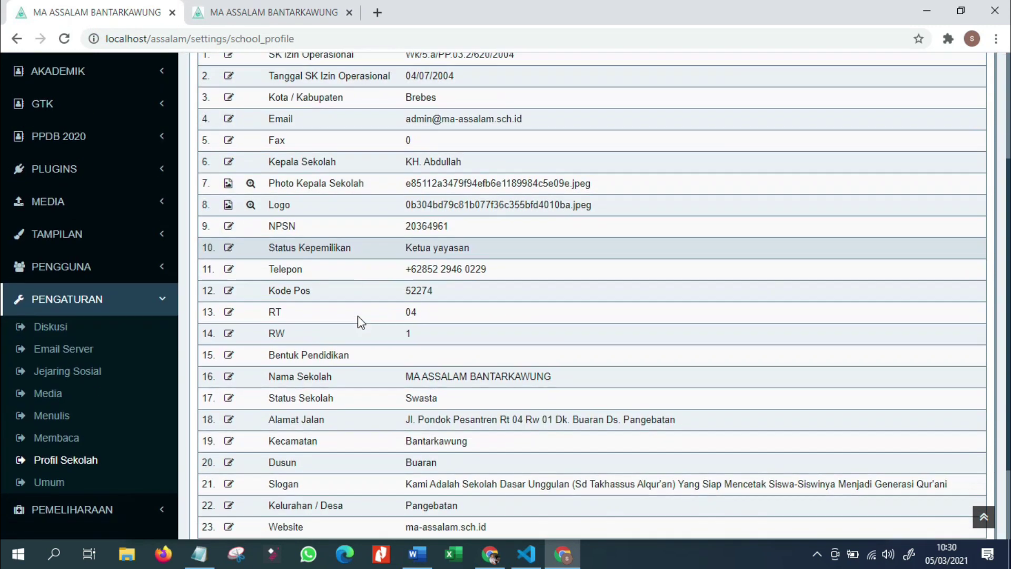
pyautogui.scroll(-1, 358, 321)
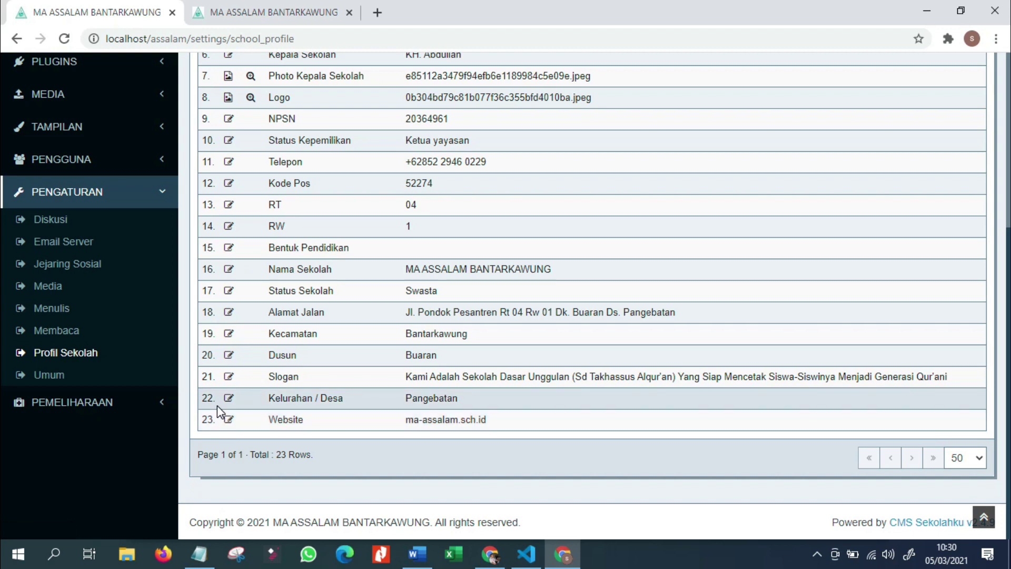
pyautogui.click(58, 379)
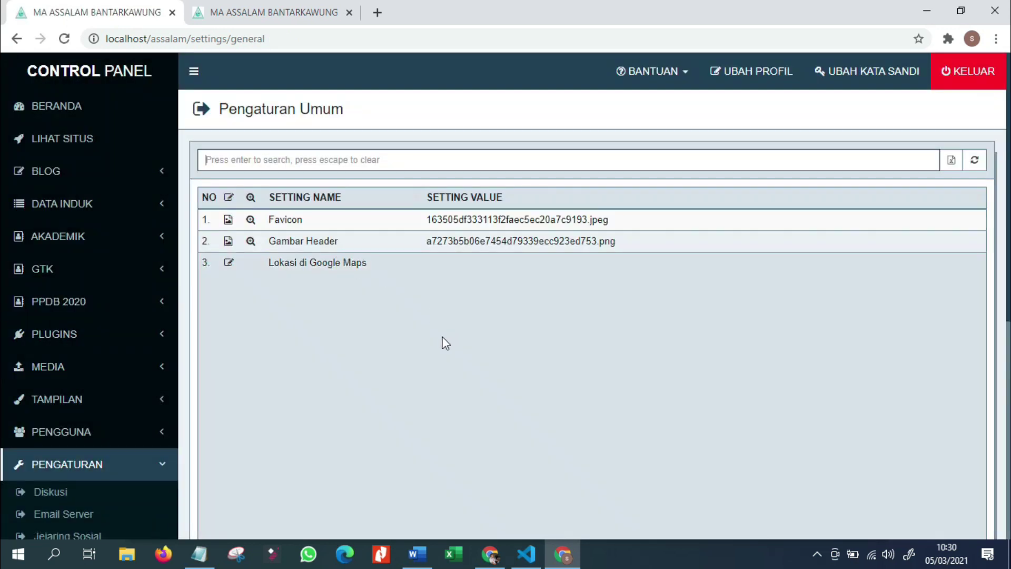
pyautogui.scroll(-4, 390, 347)
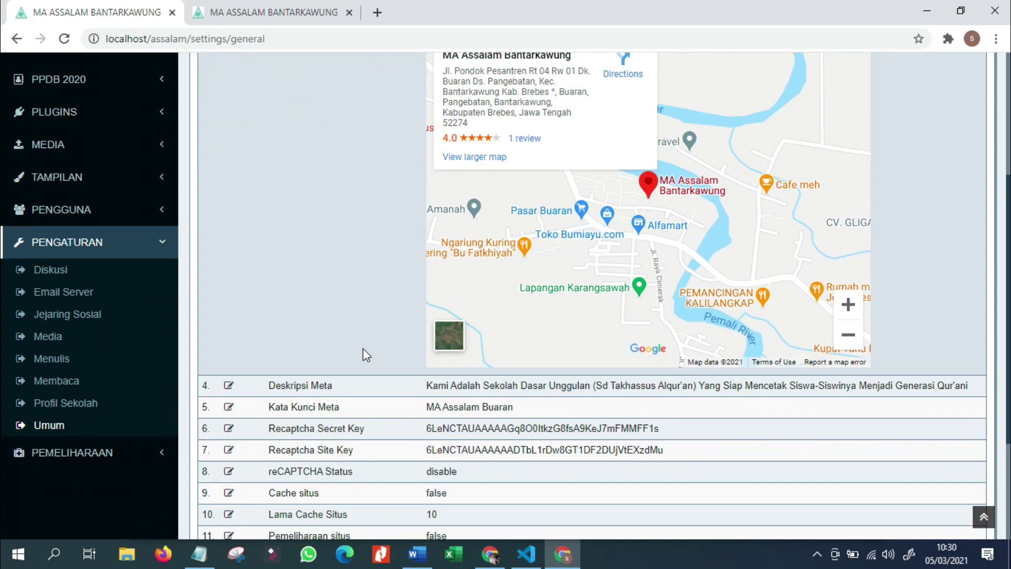
pyautogui.scroll(4, 362, 349)
# Step: Open the Hubungi Kami page on the public site and examine the embedded Google map of the school
pyautogui.click(283, 22)
pyautogui.scroll(5, 724, 219)
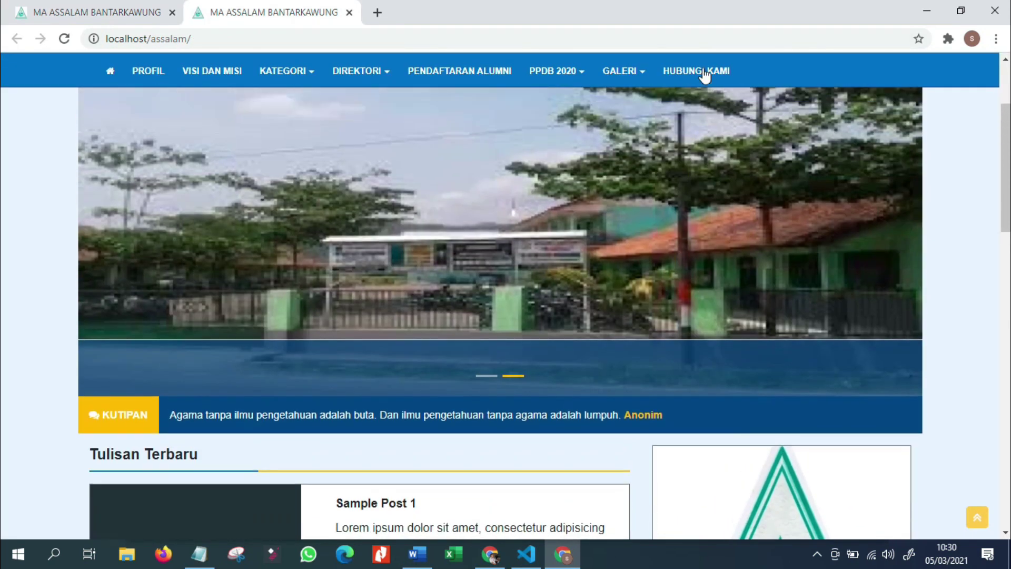
pyautogui.click(704, 73)
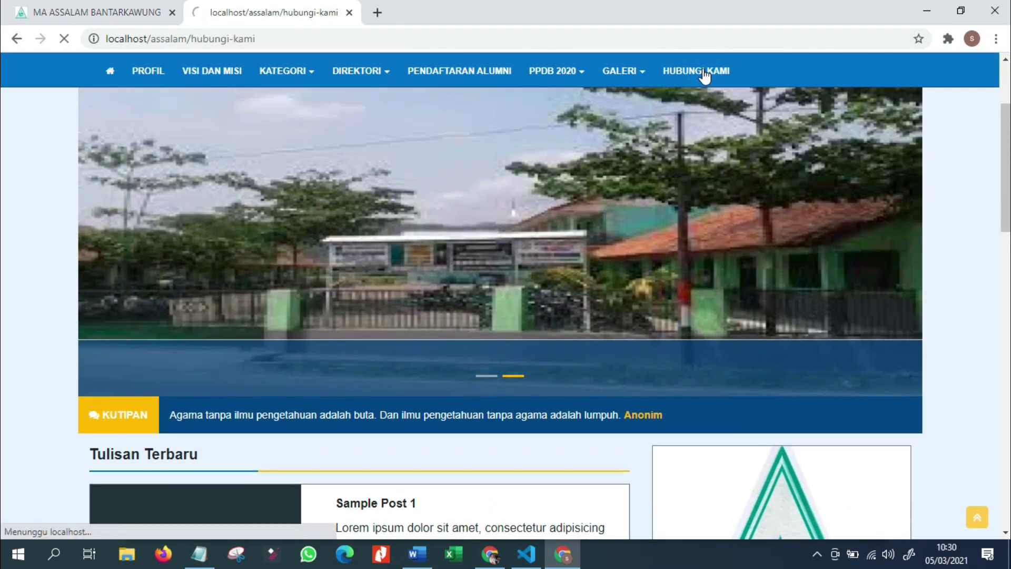
pyautogui.scroll(-1, 464, 262)
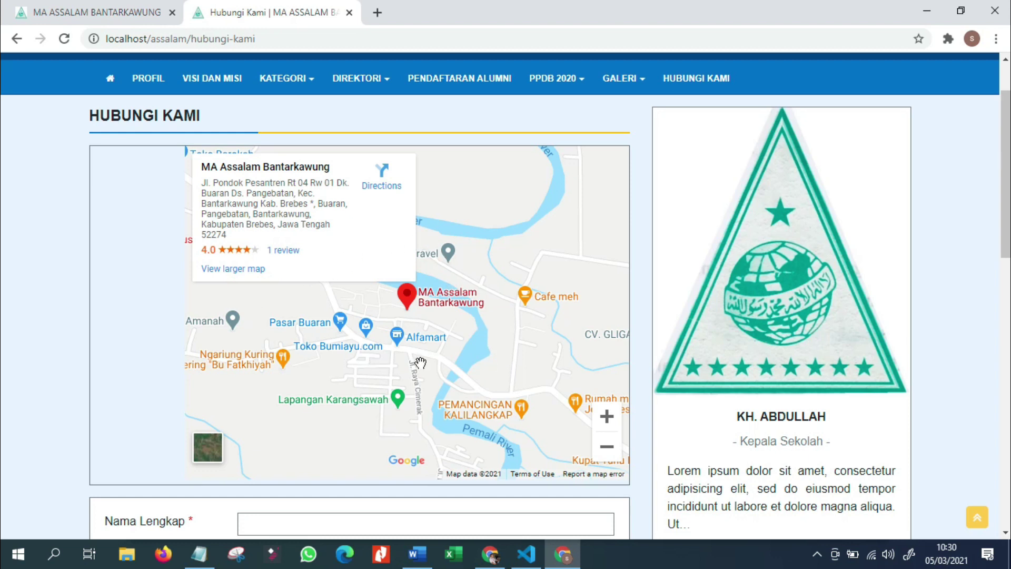
# Step: Set Kata Kunci Meta in the general settings to "MA Assalam Buaran;MA Swasta di Bantarkawung;MA Pondok Pesantren" and save the update
pyautogui.click(67, 14)
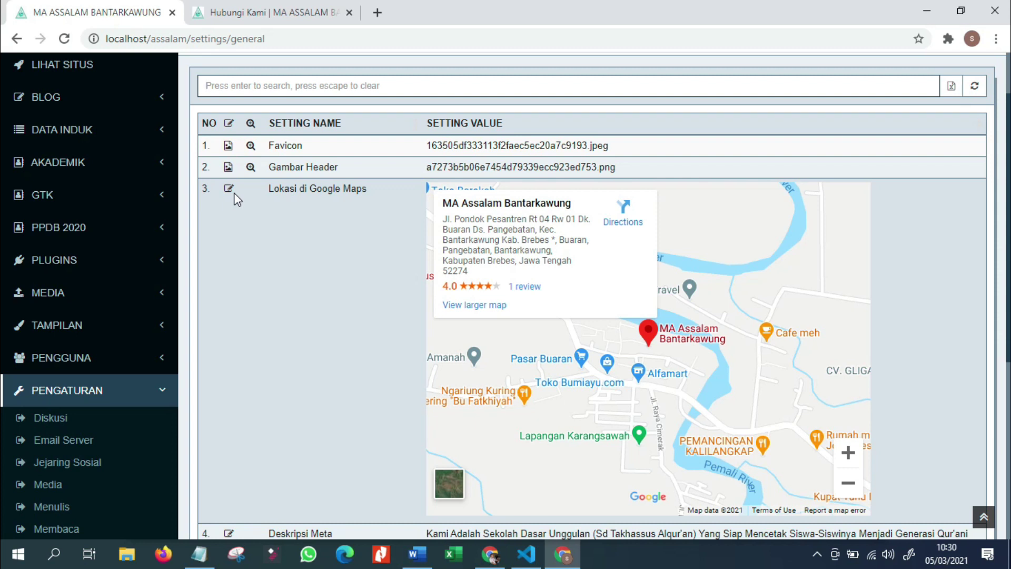
pyautogui.scroll(-5, 232, 196)
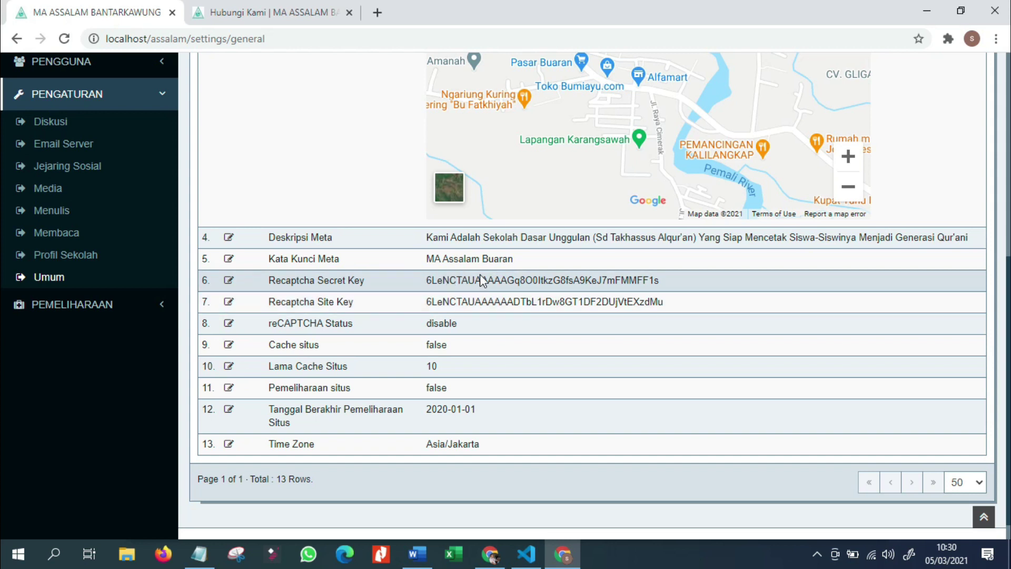
pyautogui.click(229, 259)
pyautogui.click(552, 165)
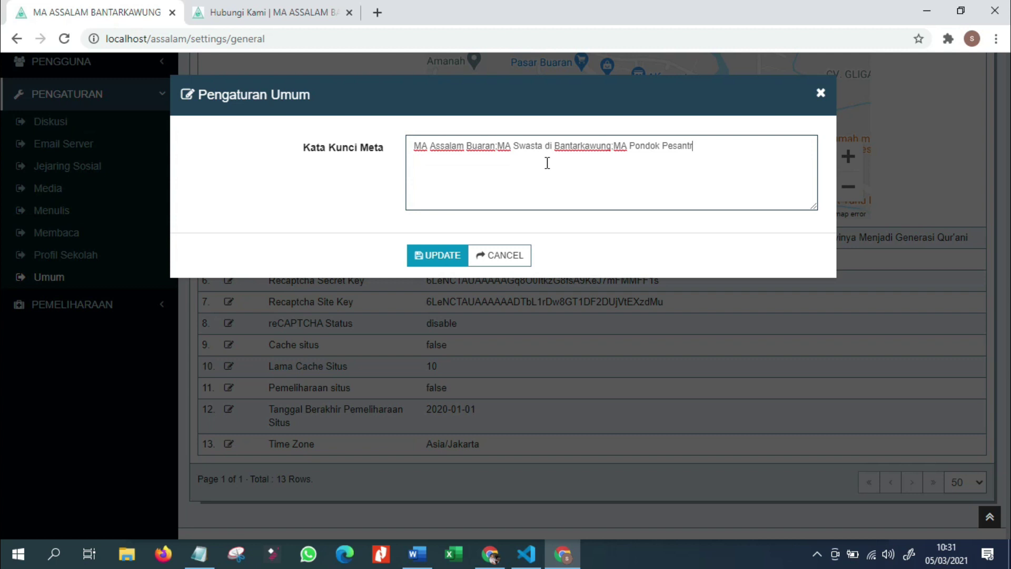
pyautogui.click(428, 257)
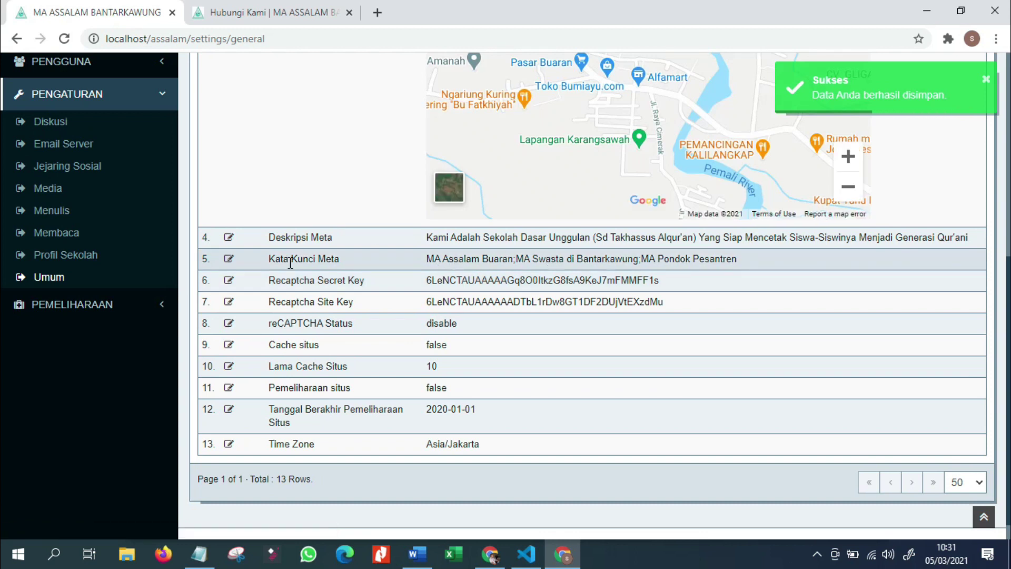
# Step: Append "Bantarkawung" to the end of the Kata Kunci Meta text and save the update
pyautogui.click(229, 262)
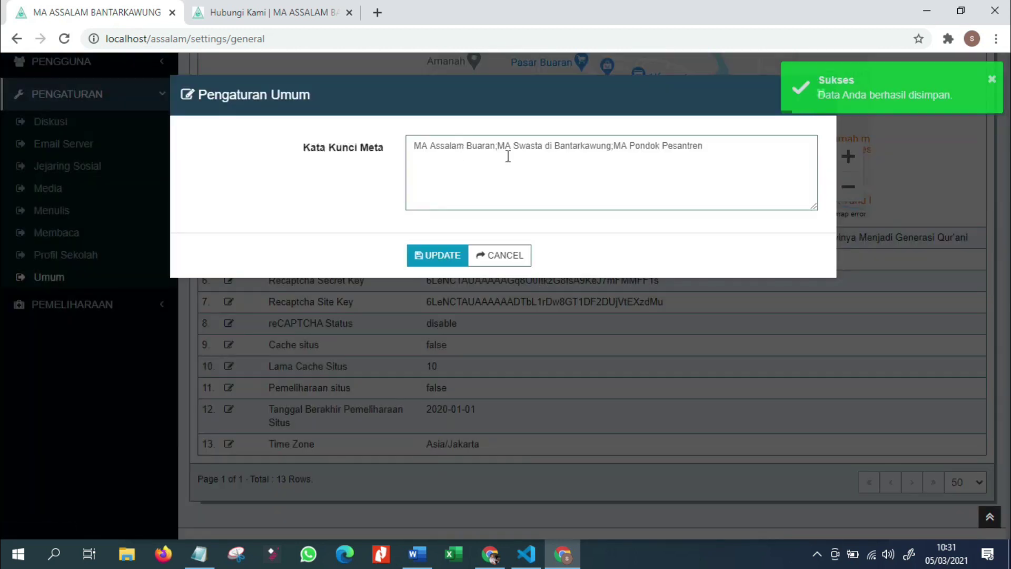
pyautogui.click(705, 149)
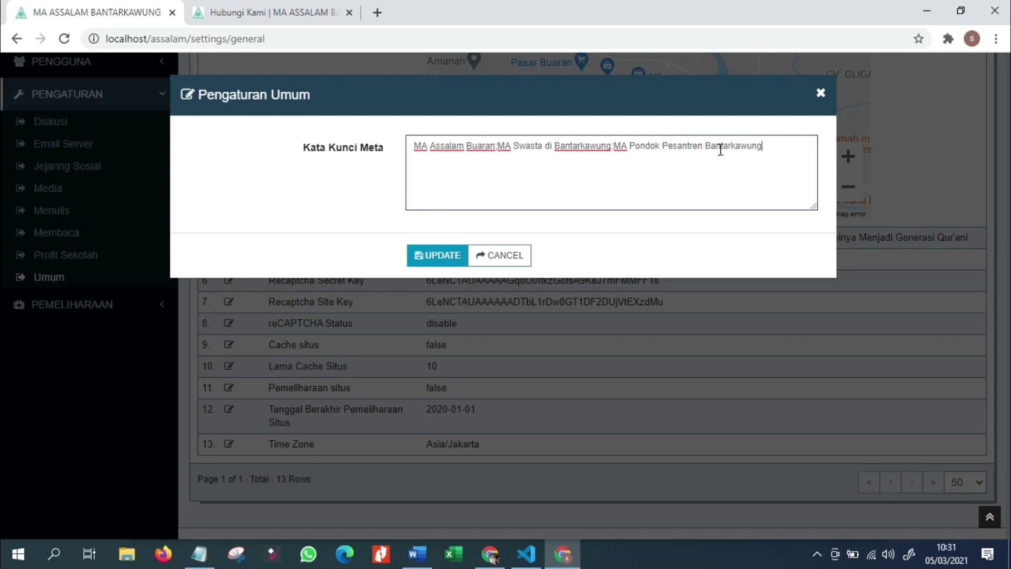
pyautogui.write('Bantarkawung')
pyautogui.click(445, 254)
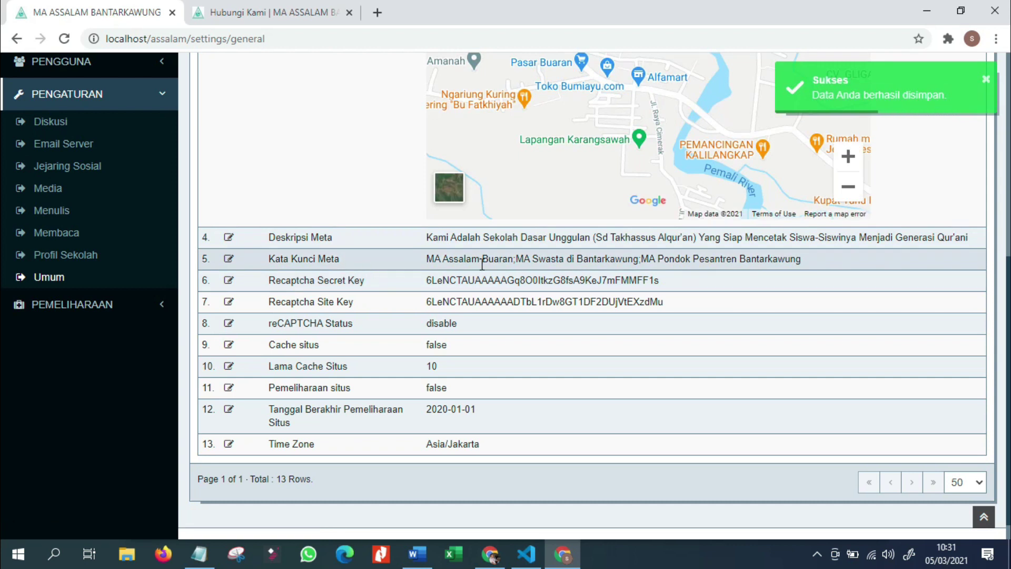
# Step: Open the Gambar Slide page under Blog in the control panel
pyautogui.scroll(7, 50, 367)
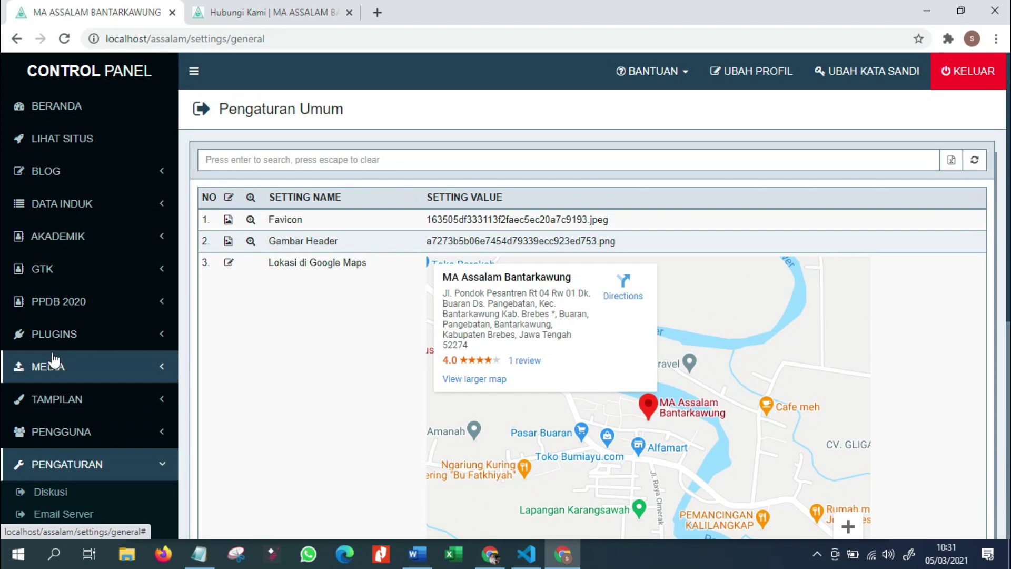
pyautogui.click(171, 176)
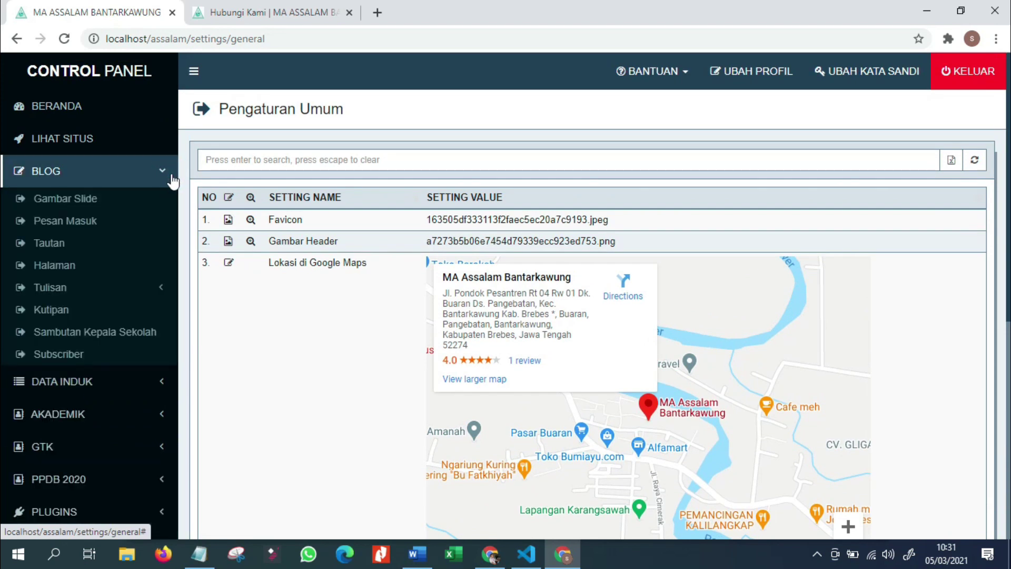
pyautogui.click(126, 199)
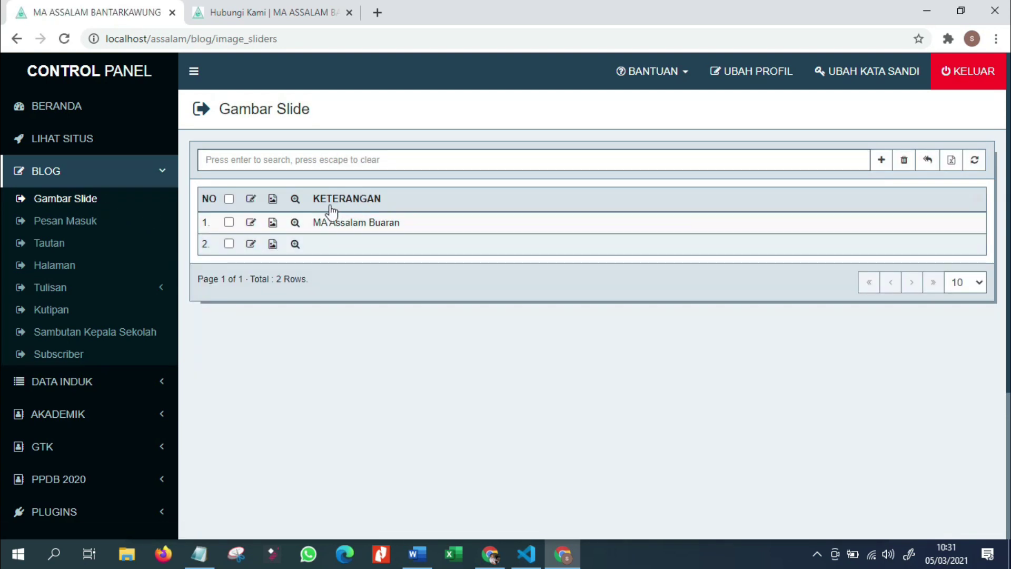
# Step: Return to the public homepage and view both images of the slider
pyautogui.click(282, 21)
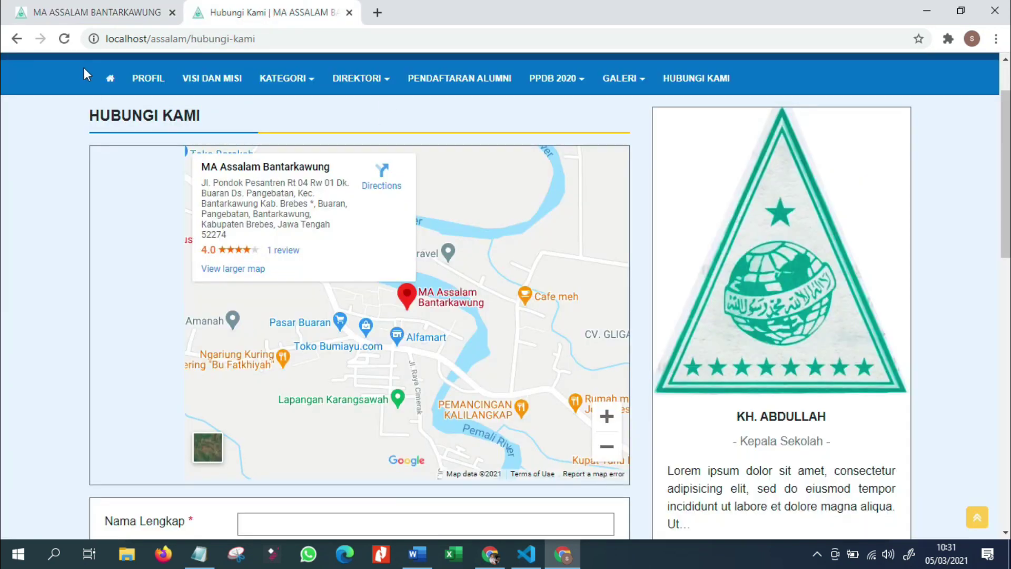
pyautogui.click(110, 79)
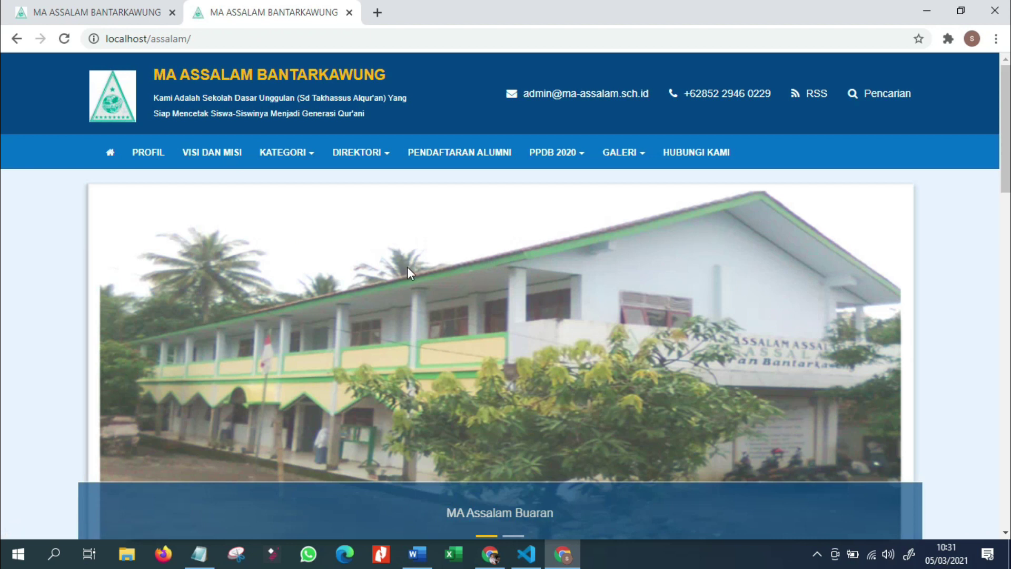
pyautogui.scroll(-2, 411, 274)
pyautogui.scroll(2, 521, 390)
pyautogui.scroll(-1, 548, 445)
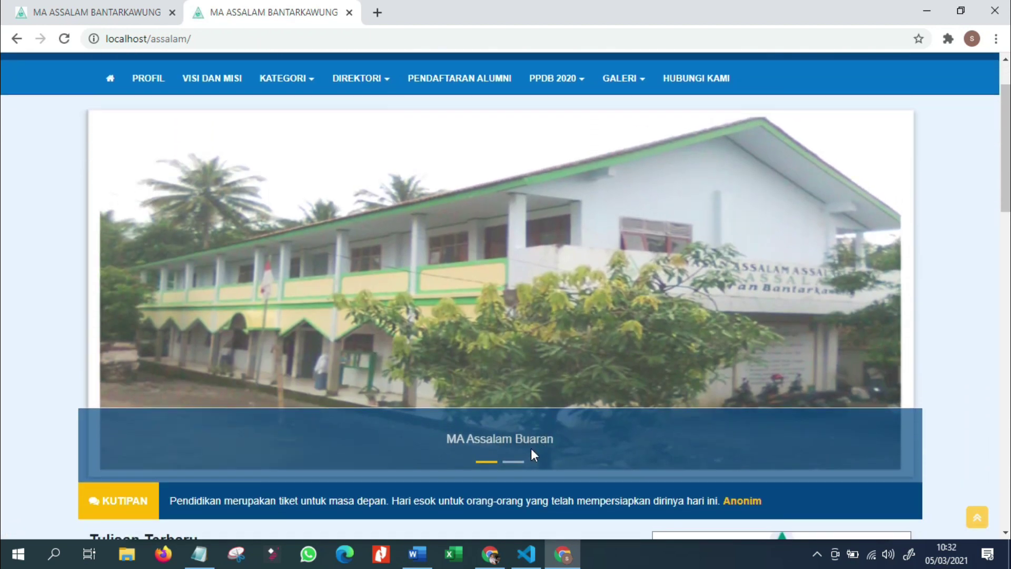
pyautogui.click(513, 462)
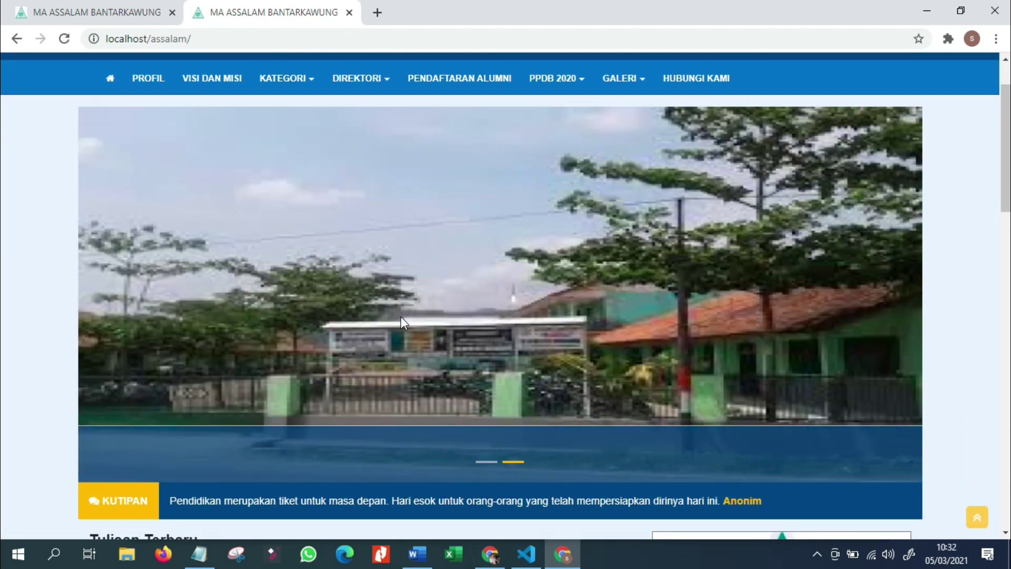
pyautogui.click(481, 461)
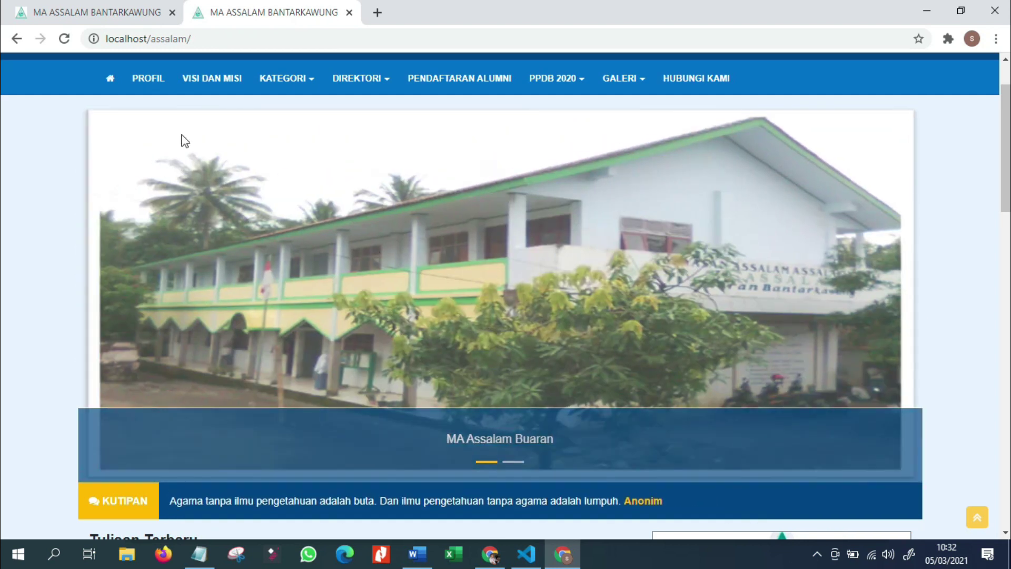
# Step: Extend the first slide's Keterangan in Gambar Slide to "MA Assalam Buaran Bantarkawung" and save the update
pyautogui.click(102, 16)
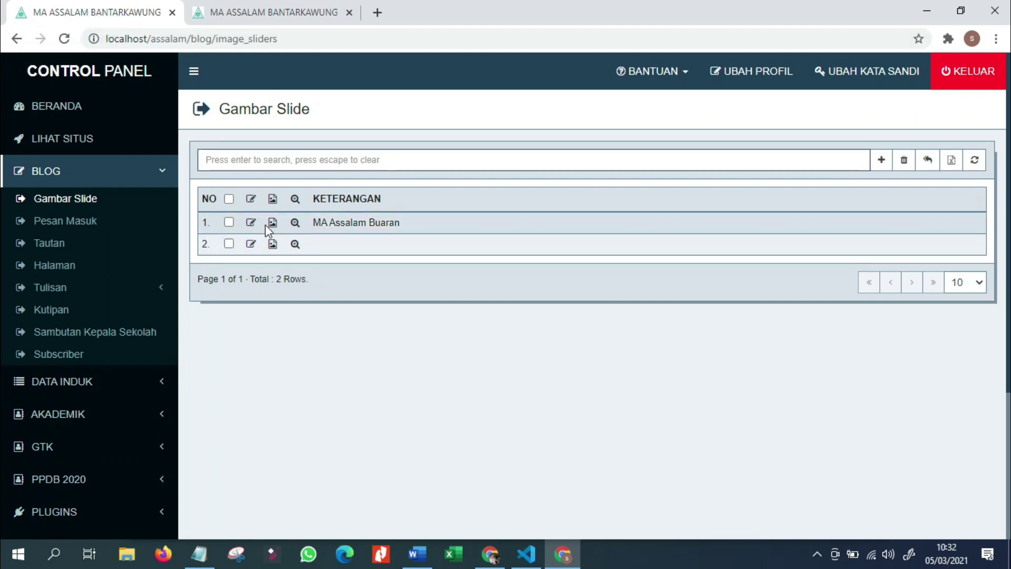
pyautogui.click(251, 224)
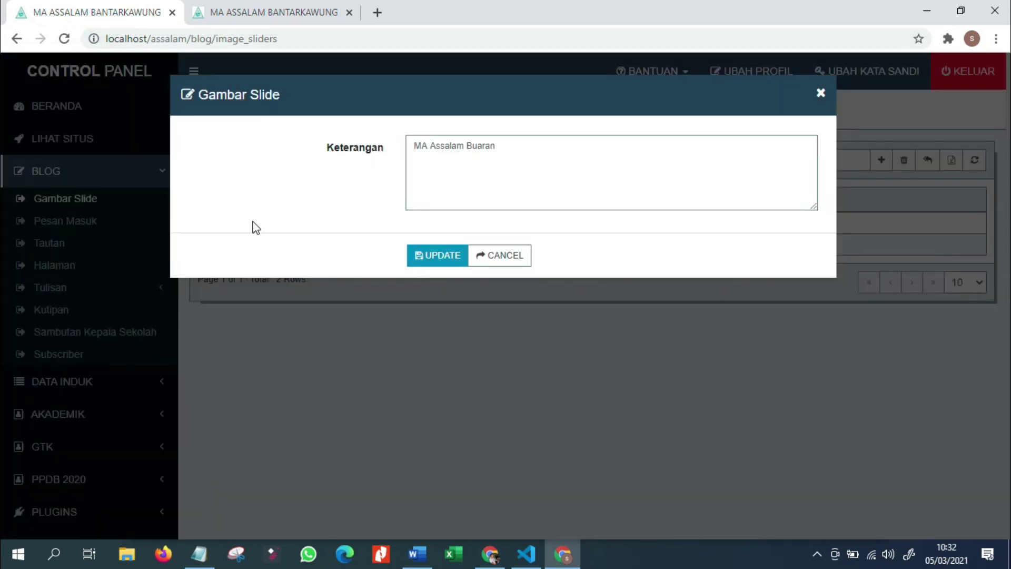
pyautogui.click(293, 16)
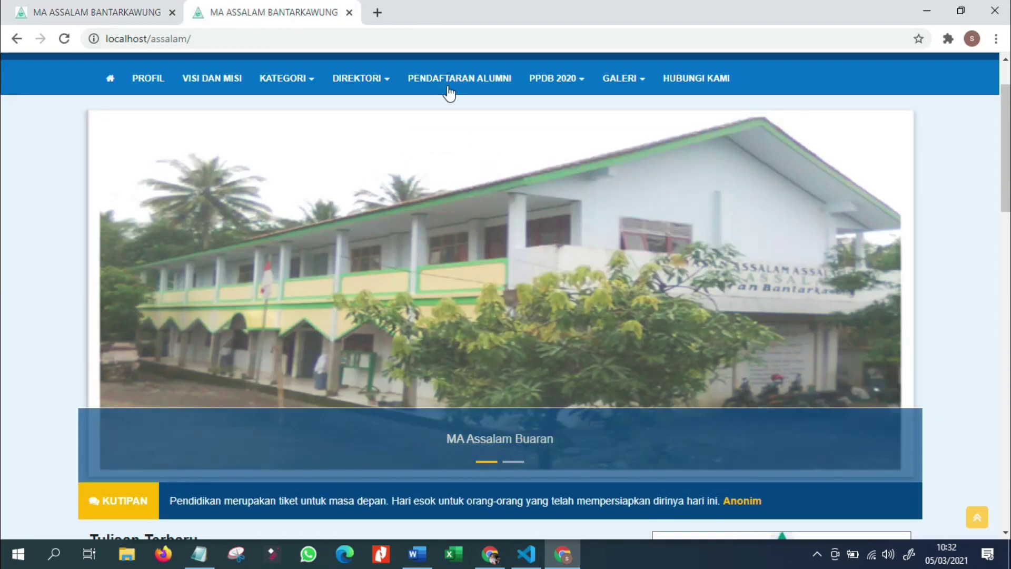
pyautogui.click(377, 13)
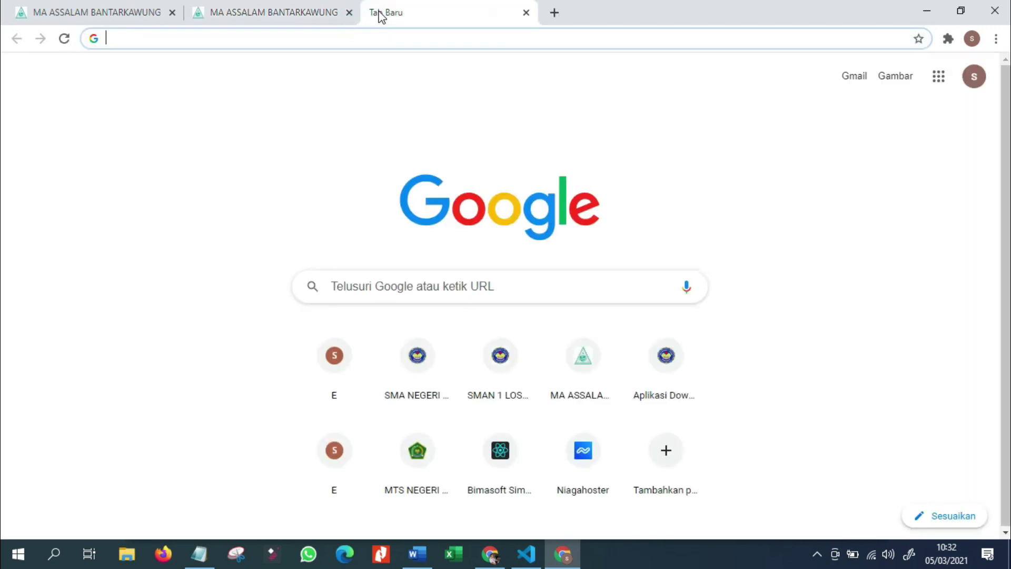
pyautogui.click(249, 20)
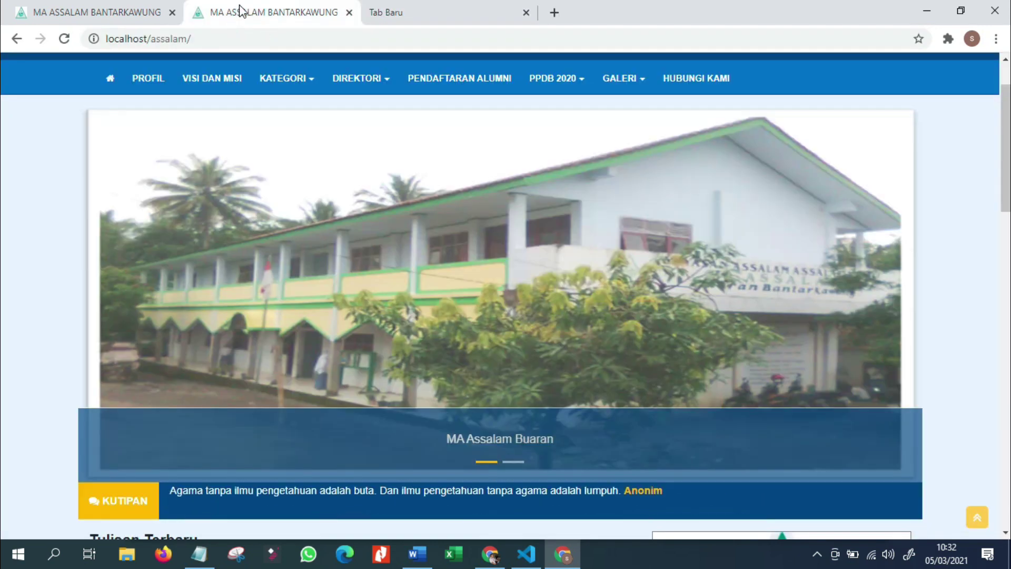
pyautogui.click(140, 22)
pyautogui.click(508, 152)
pyautogui.write('Bantarkawung')
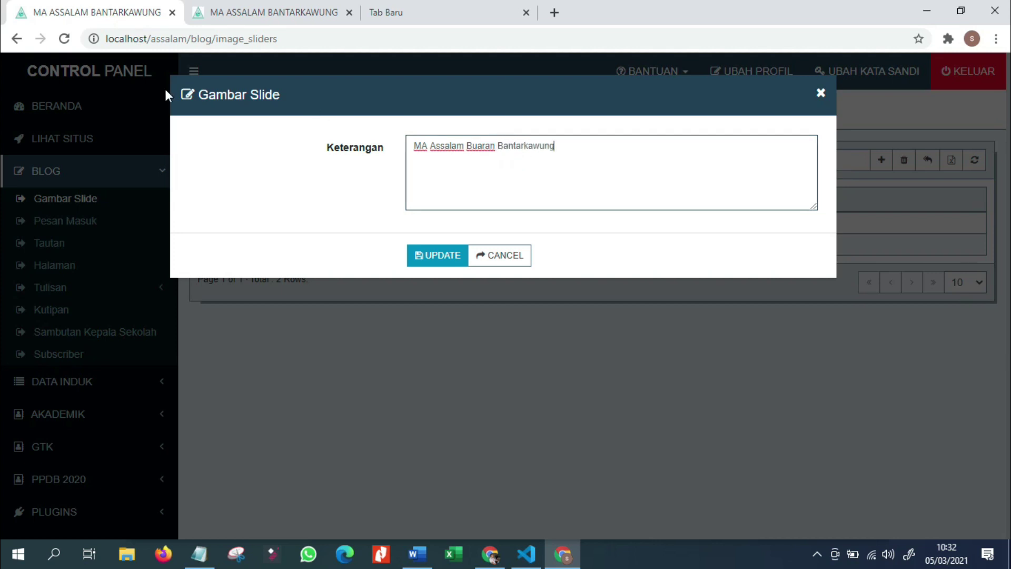
pyautogui.click(437, 255)
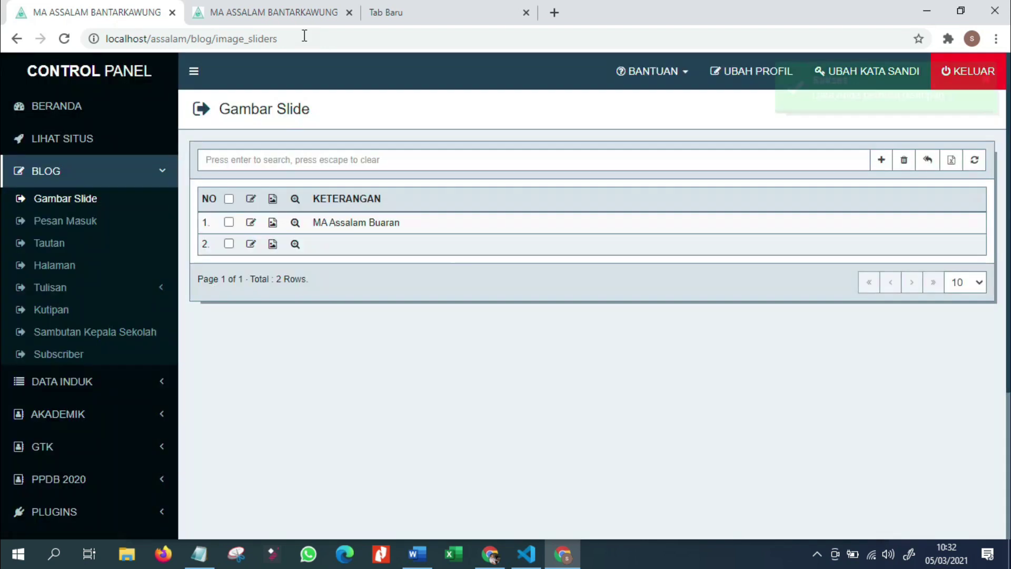
# Step: Reload the public homepage, check the captions on both slider images and return to the Gambar Slide list
pyautogui.click(296, 19)
pyautogui.click(64, 39)
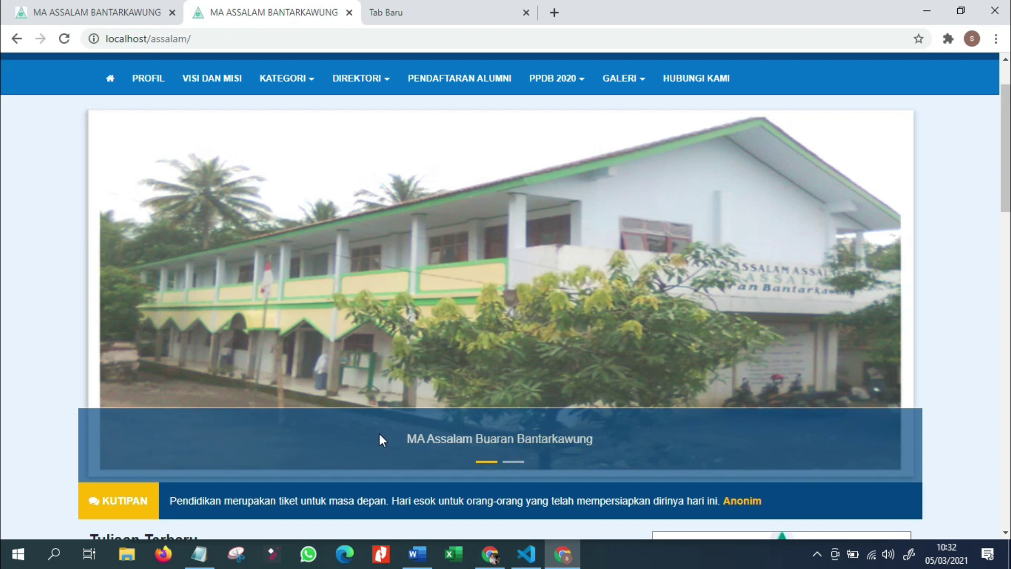
pyautogui.click(112, 11)
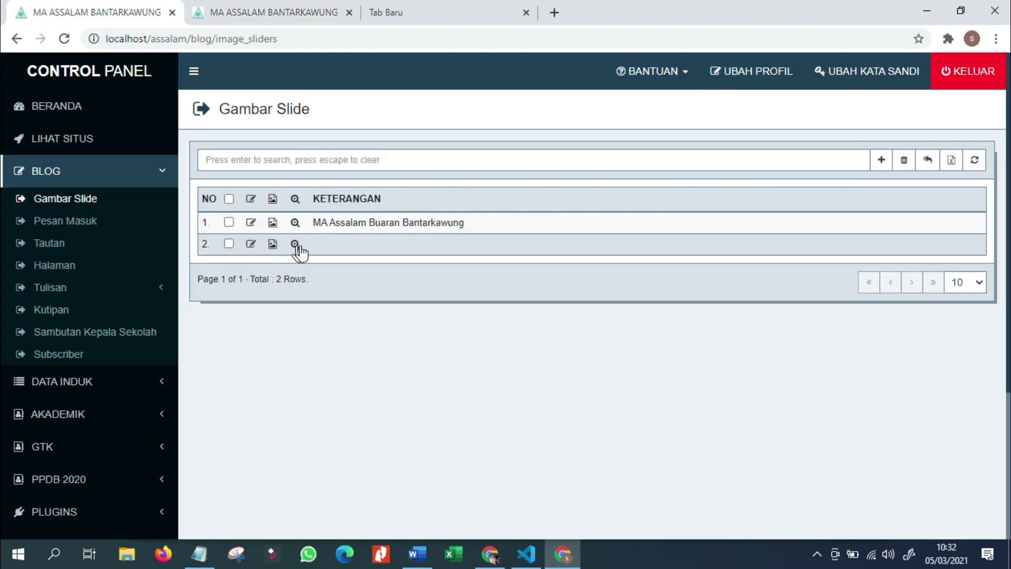
pyautogui.click(302, 9)
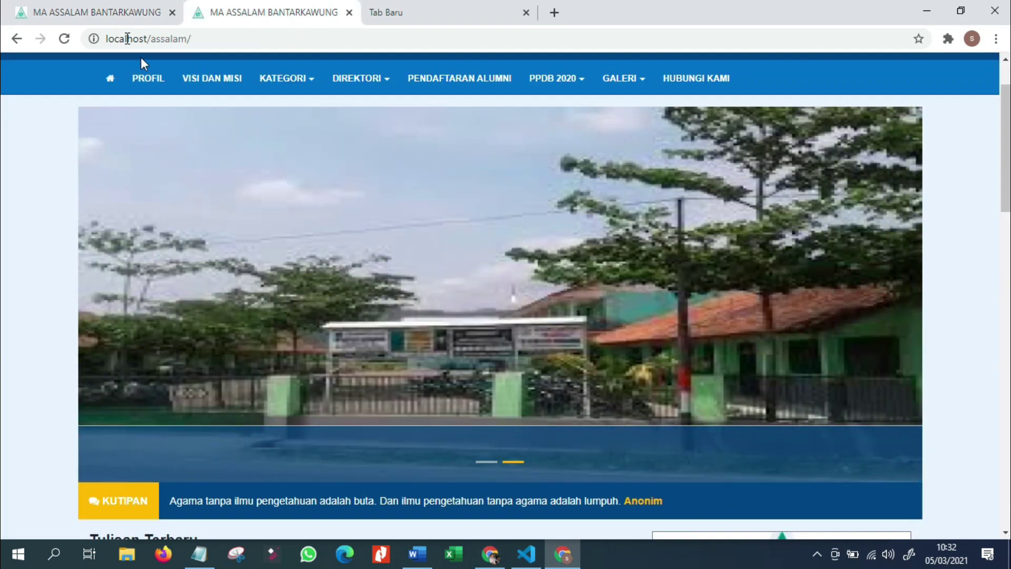
pyautogui.click(139, 12)
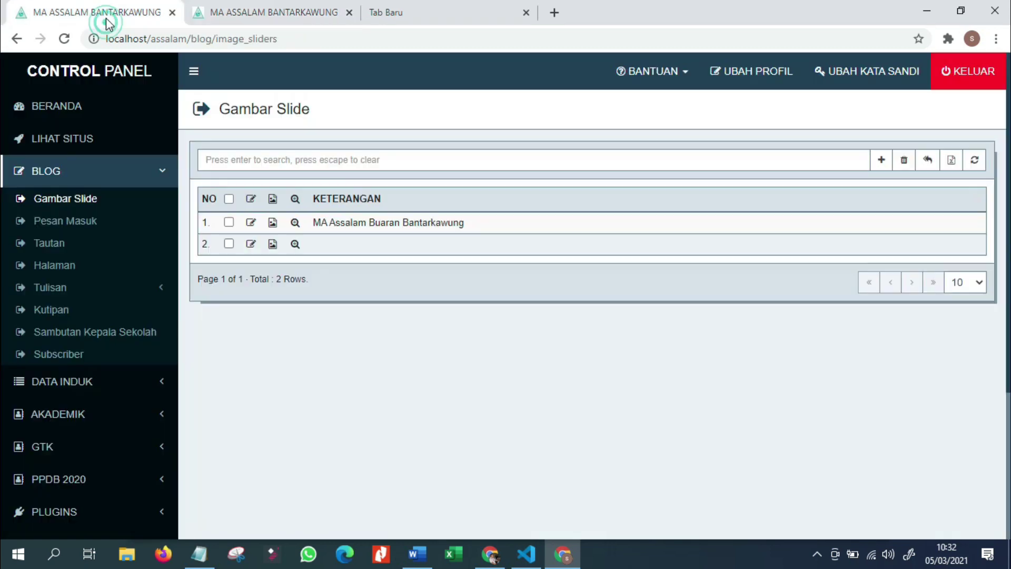
pyautogui.click(251, 244)
pyautogui.click(518, 161)
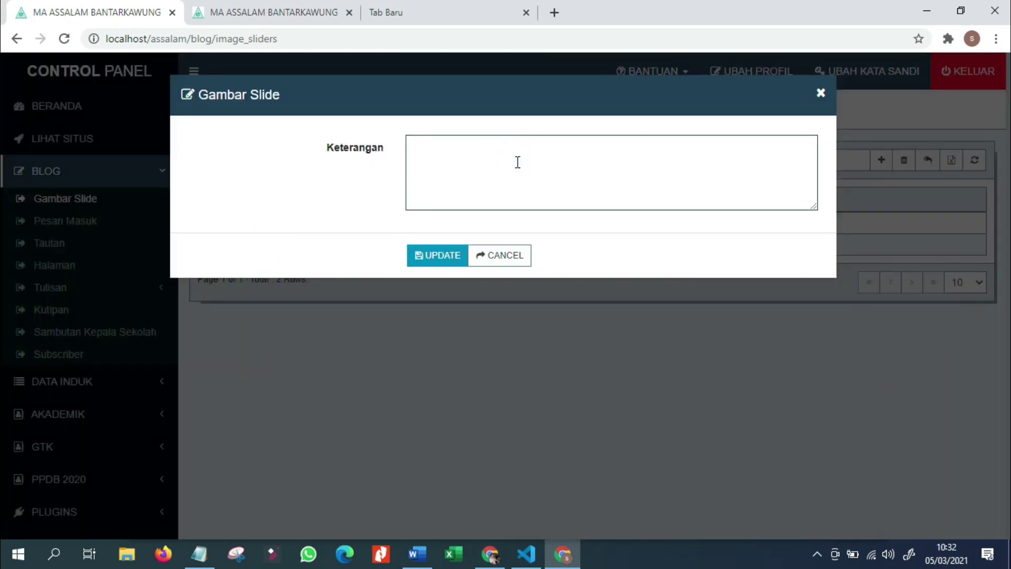
pyautogui.click(504, 258)
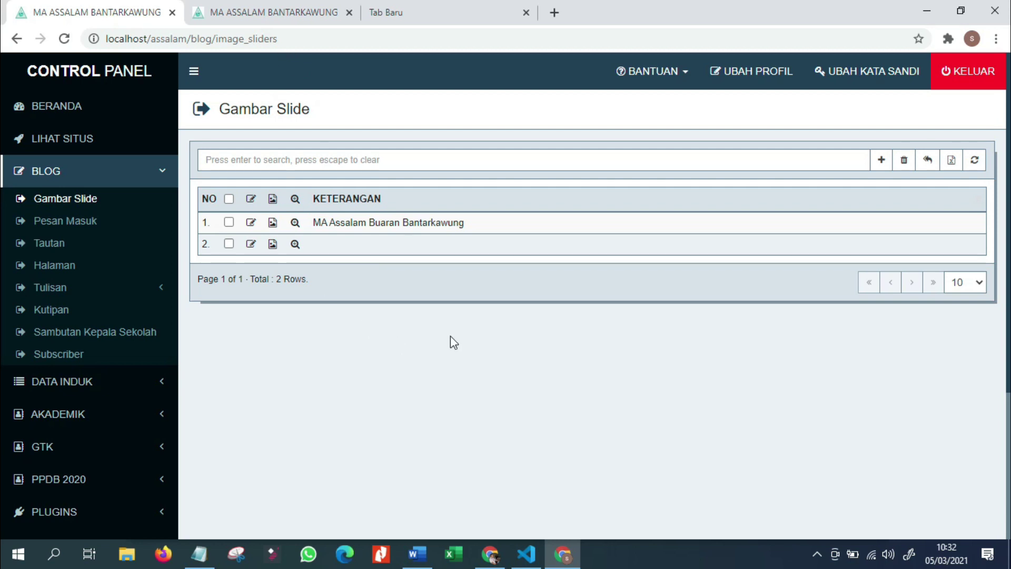
# Step: Add a new image slide with the Keterangan "Slide 3" and save it
pyautogui.click(880, 164)
pyautogui.click(549, 175)
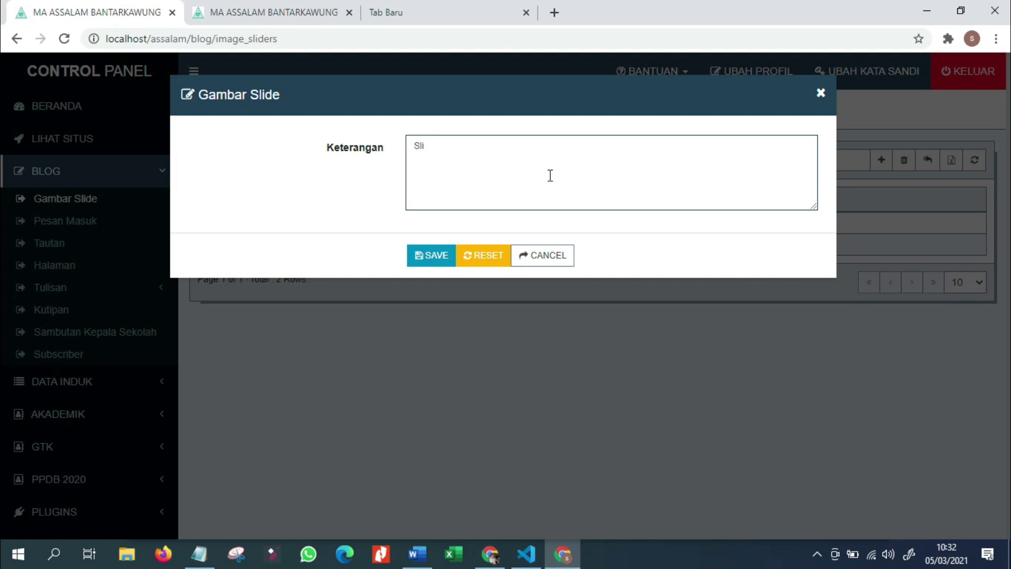
pyautogui.write('Slide 3')
pyautogui.click(432, 257)
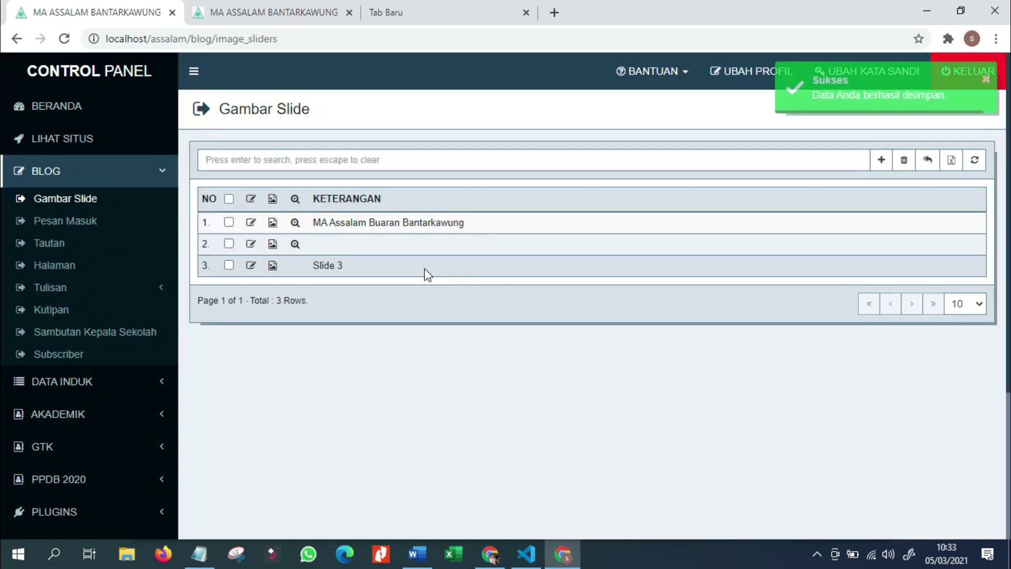
# Step: Upload the image "page 1" from the ASSALAM folder to the Slide 3 entry
pyautogui.click(272, 266)
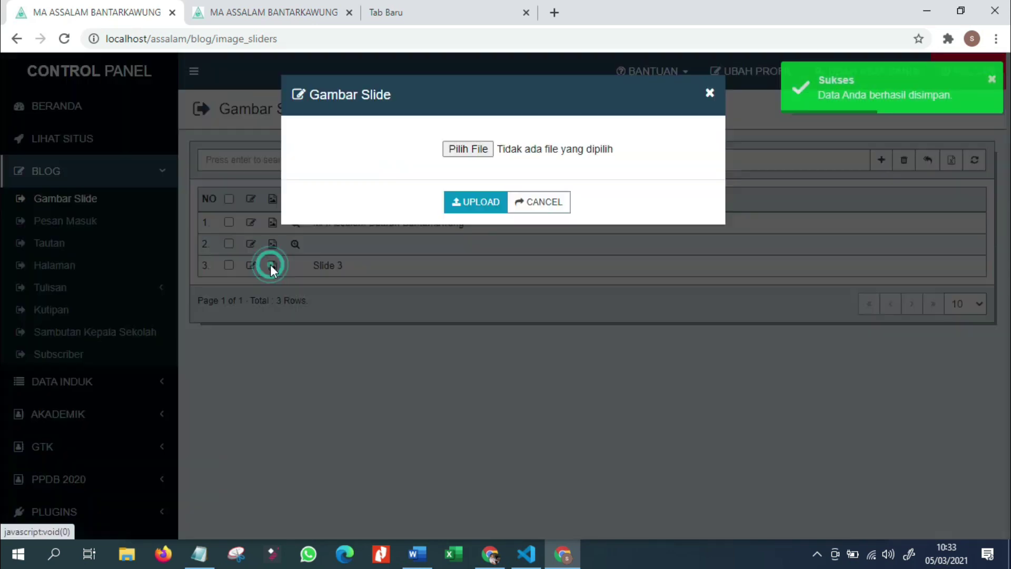
pyautogui.click(469, 153)
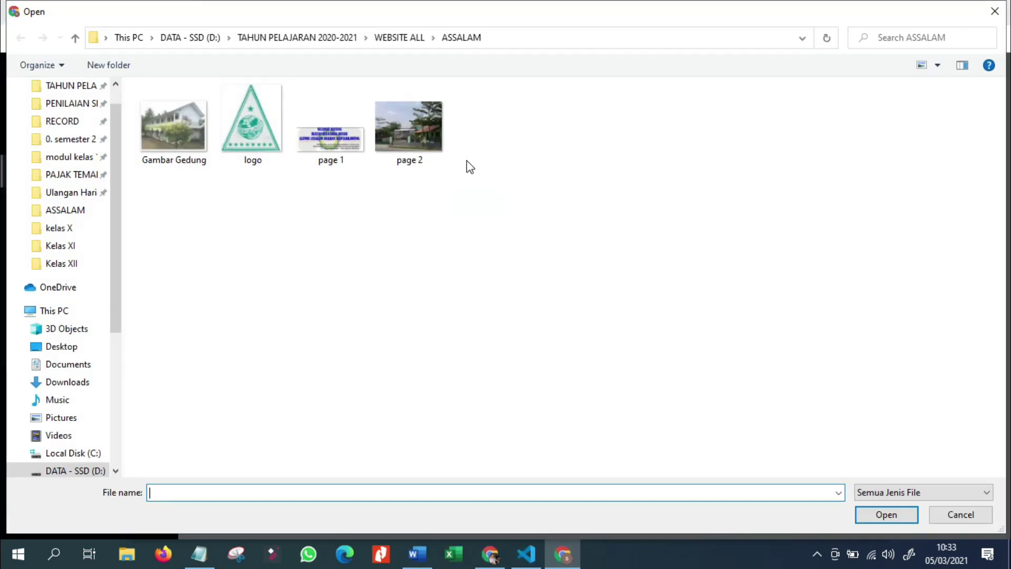
pyautogui.doubleClick(330, 138)
pyautogui.click(478, 204)
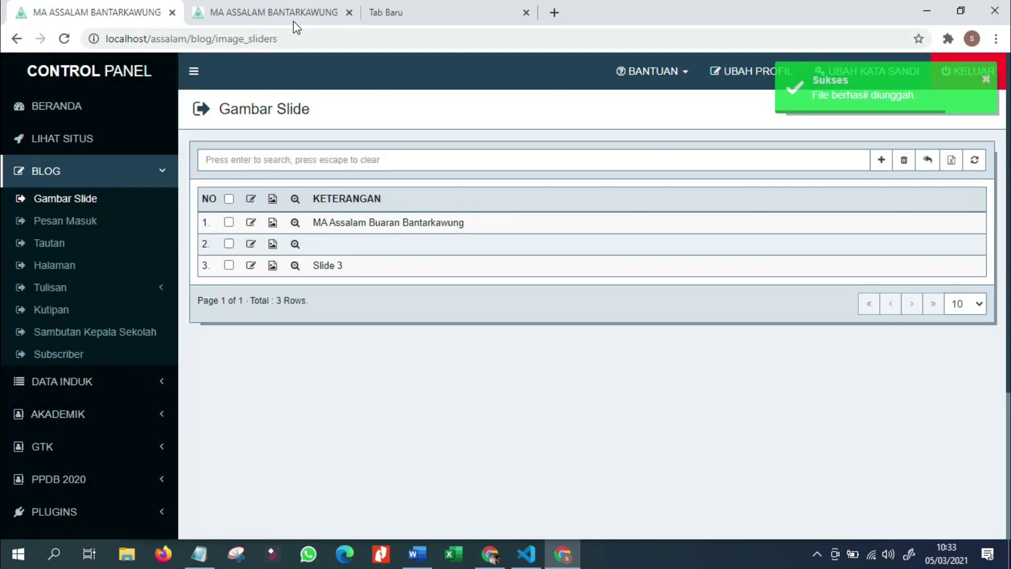
# Step: Reload the public homepage and view the third image of the slider
pyautogui.click(291, 20)
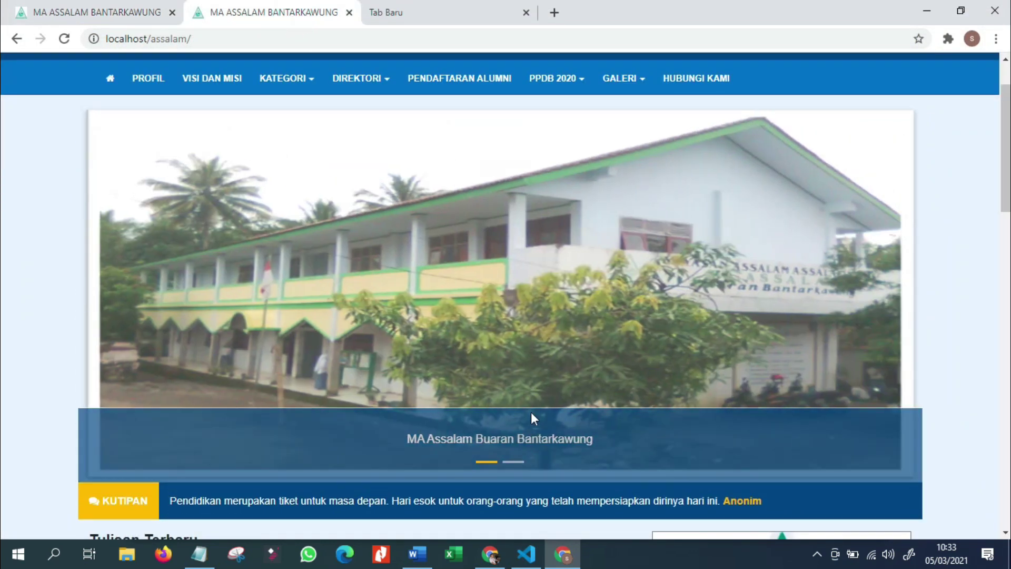
pyautogui.click(64, 42)
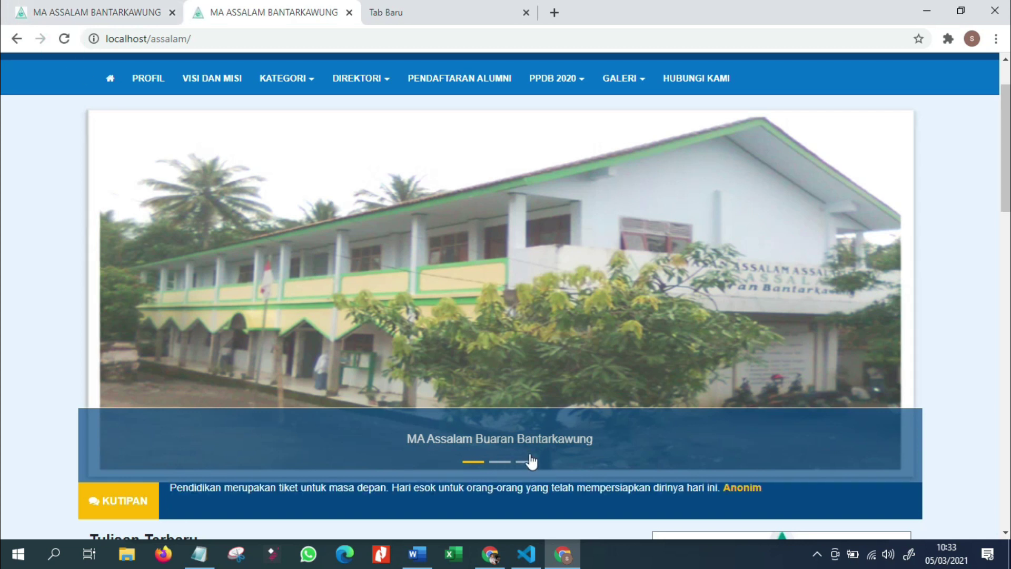
pyautogui.click(526, 461)
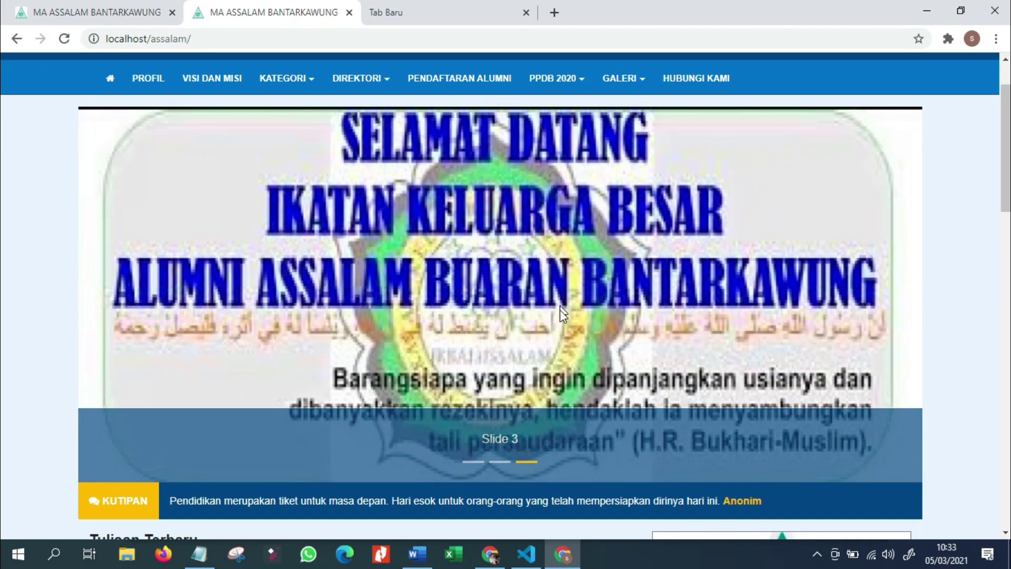
pyautogui.scroll(-4, 559, 310)
pyautogui.scroll(6, 552, 323)
pyautogui.scroll(1, 553, 327)
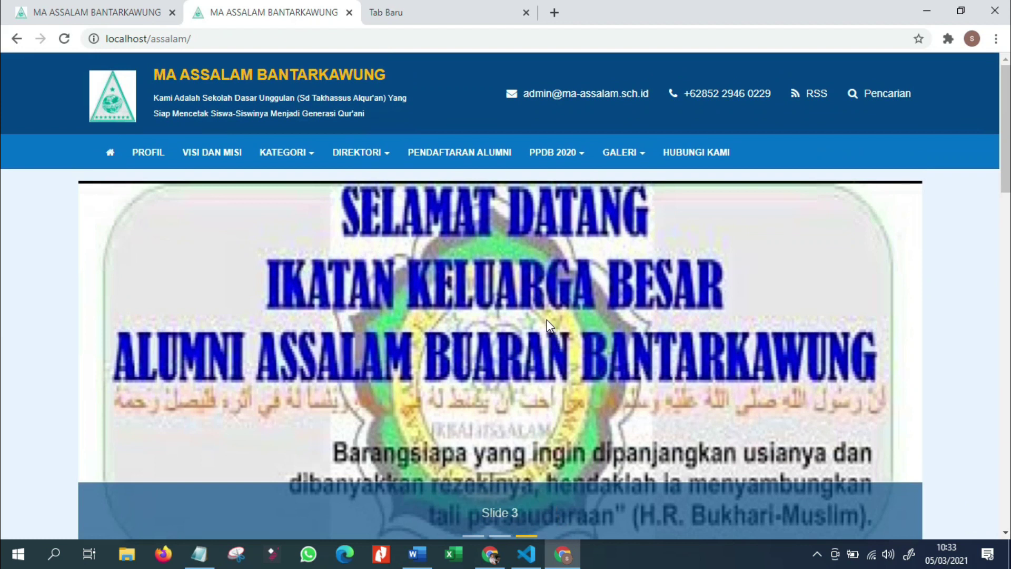
# Step: Open the Pesan Masuk page under Blog in the control panel
pyautogui.click(88, 12)
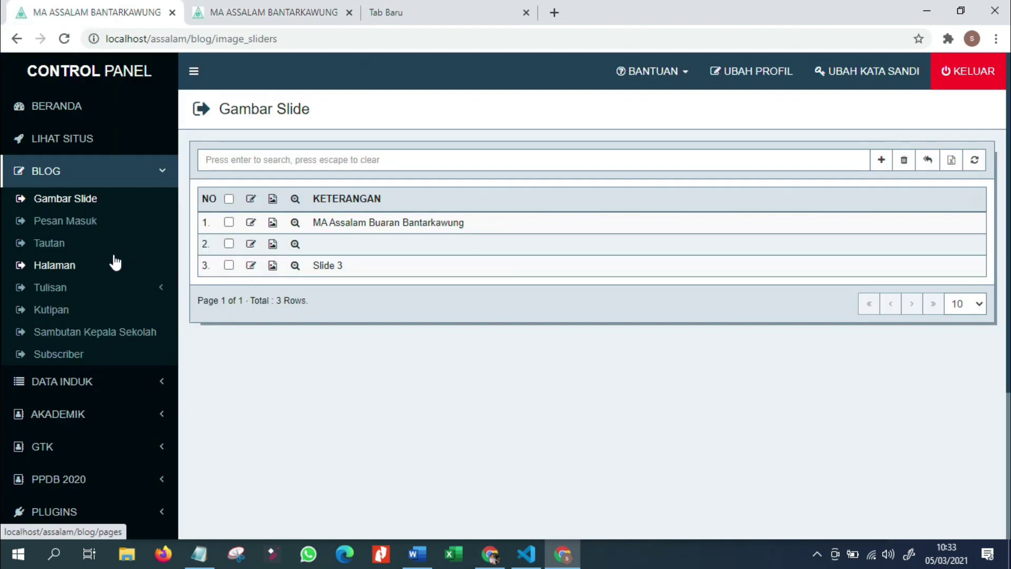
pyautogui.click(90, 223)
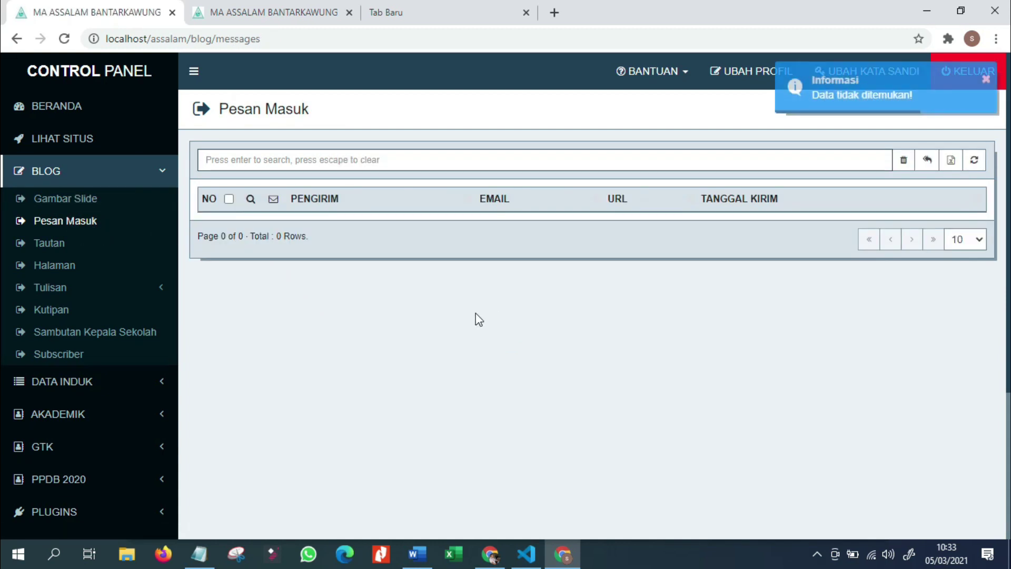
# Step: Examine the public homepage from the slider to the footer, including the posts, Tautan, Berlangganan and Iklan sections
pyautogui.click(295, 12)
pyautogui.scroll(-3, 462, 376)
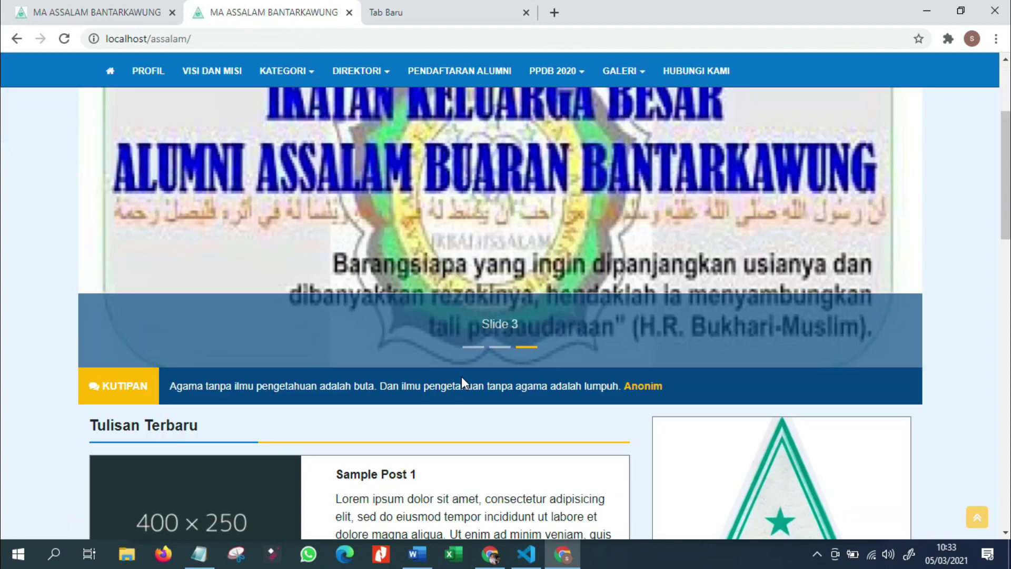
pyautogui.scroll(-20, 372, 397)
pyautogui.scroll(4, 361, 397)
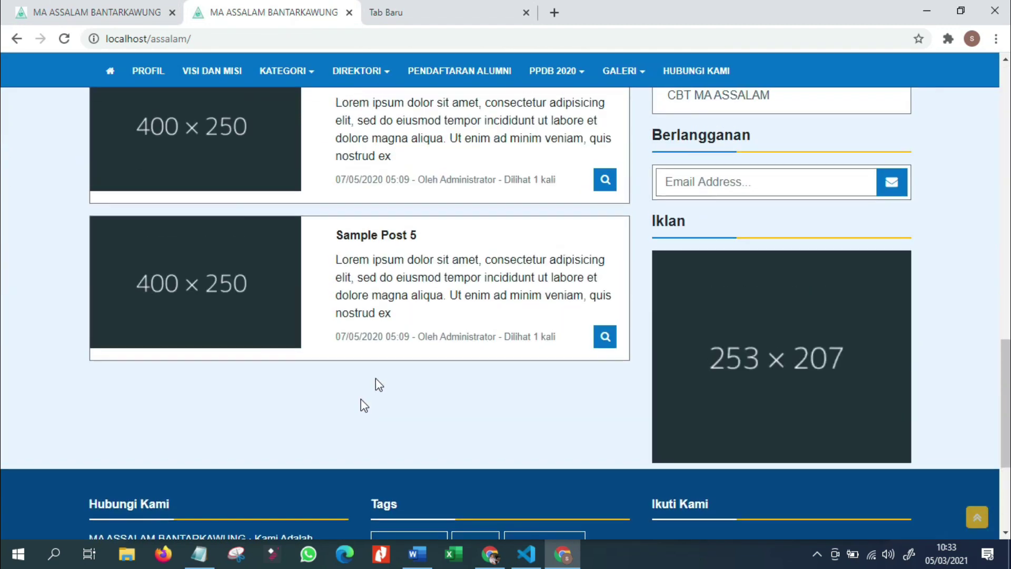
pyautogui.scroll(20, 375, 378)
pyautogui.click(112, 154)
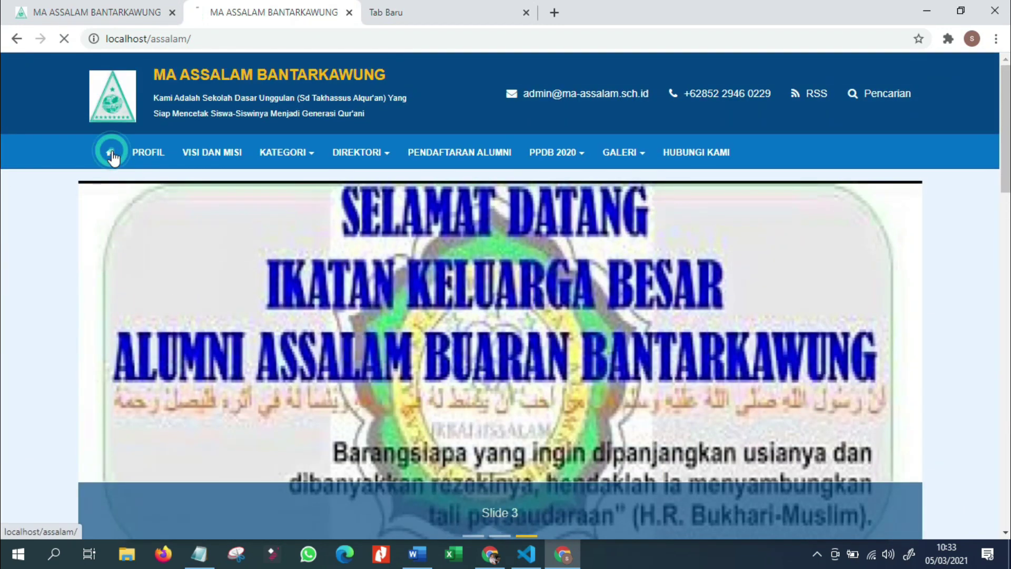
pyautogui.scroll(-15, 276, 328)
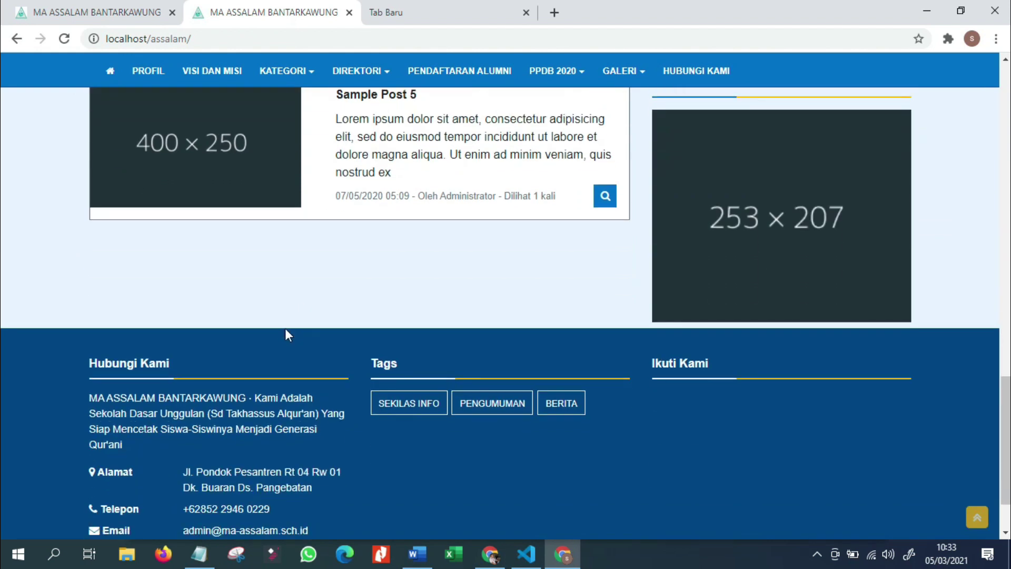
pyautogui.scroll(8, 778, 263)
pyautogui.scroll(-3, 769, 273)
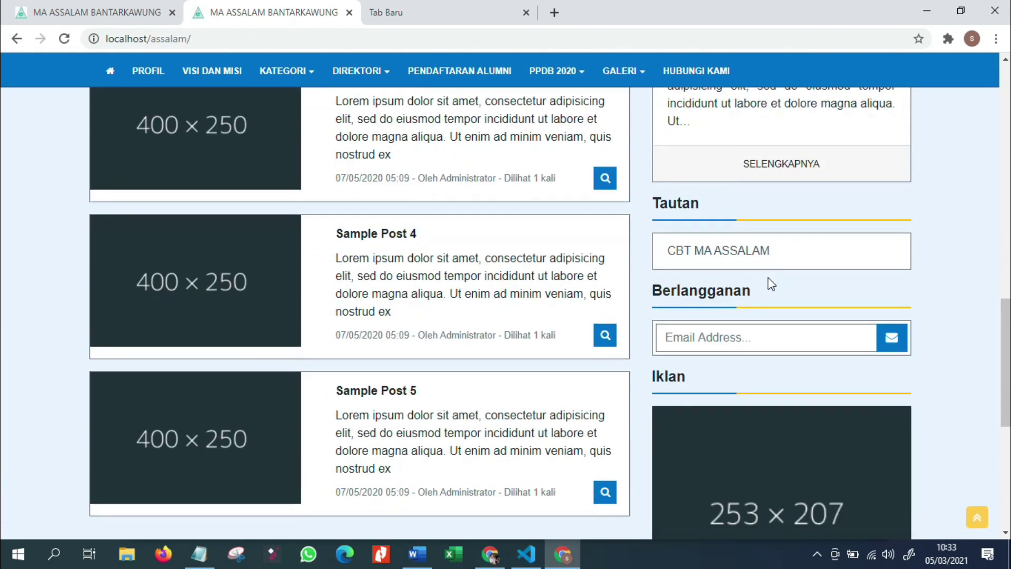
pyautogui.scroll(11, 767, 278)
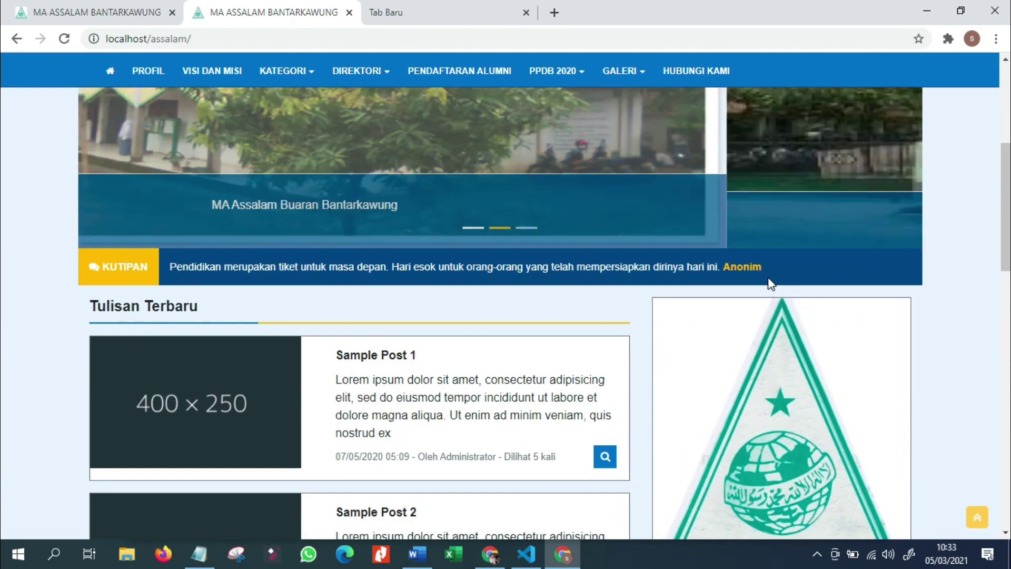
# Step: Open the Tautan page under Blog in the control panel and compare it with the homepage's Tautan section
pyautogui.click(86, 15)
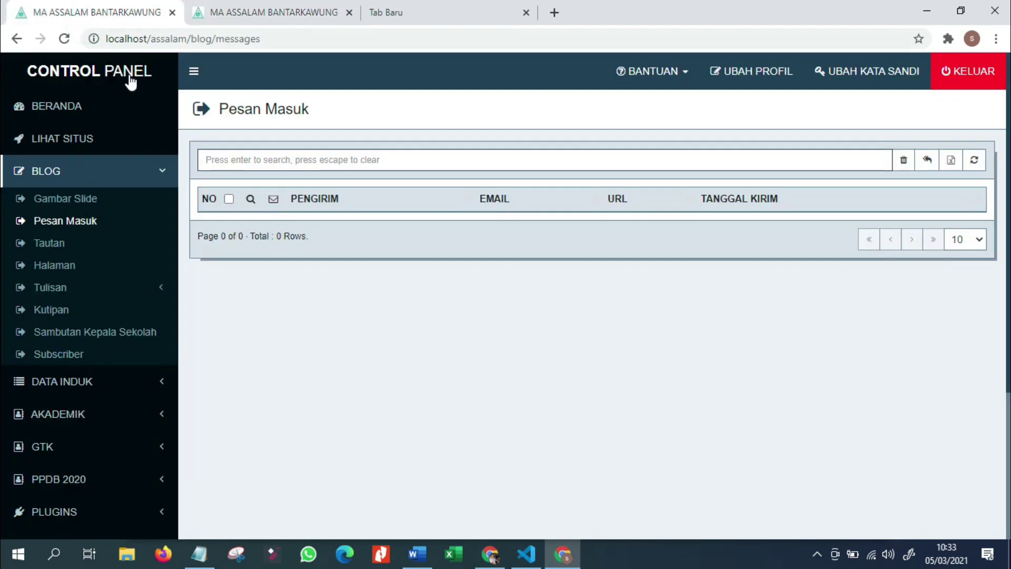
pyautogui.click(89, 250)
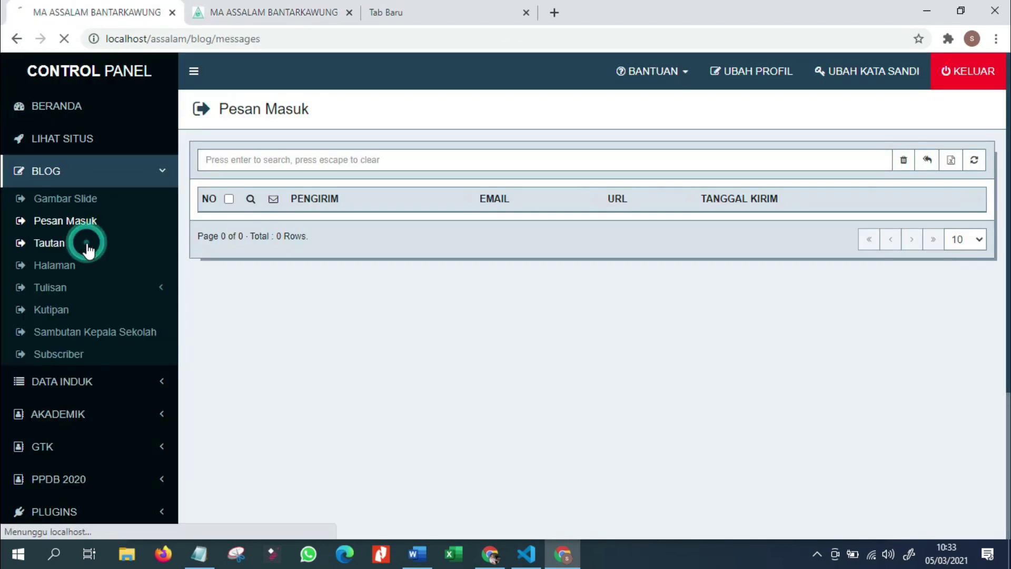
pyautogui.click(282, 8)
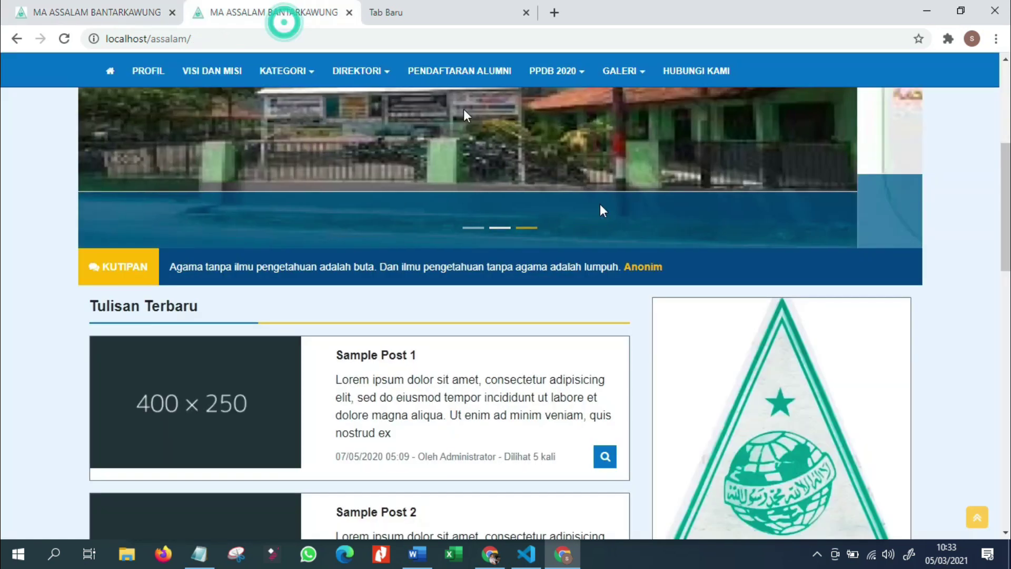
pyautogui.scroll(-10, 947, 337)
pyautogui.moveTo(925, 327); pyautogui.dragTo(751, 282)
pyautogui.click(922, 322)
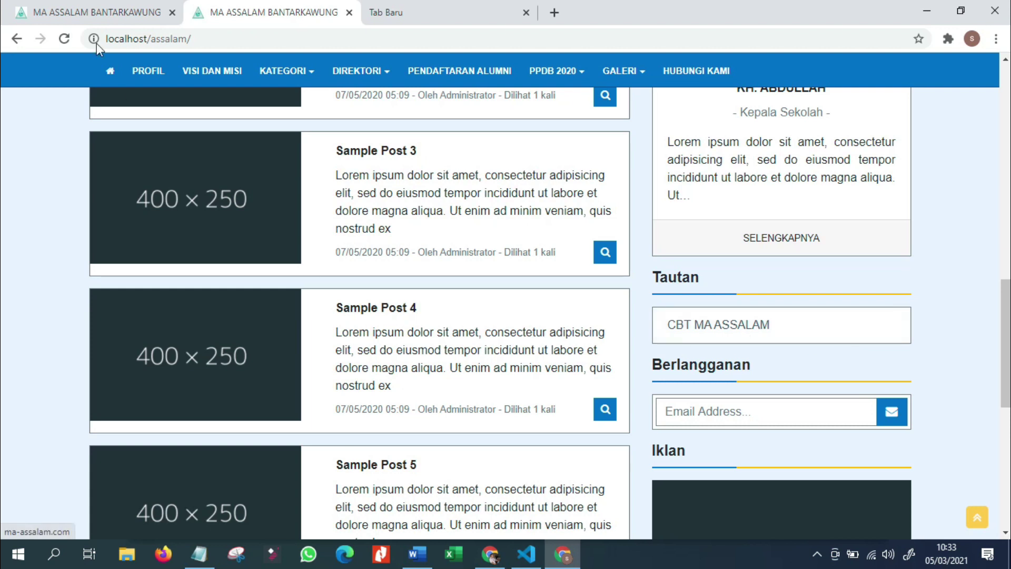
pyautogui.click(93, 15)
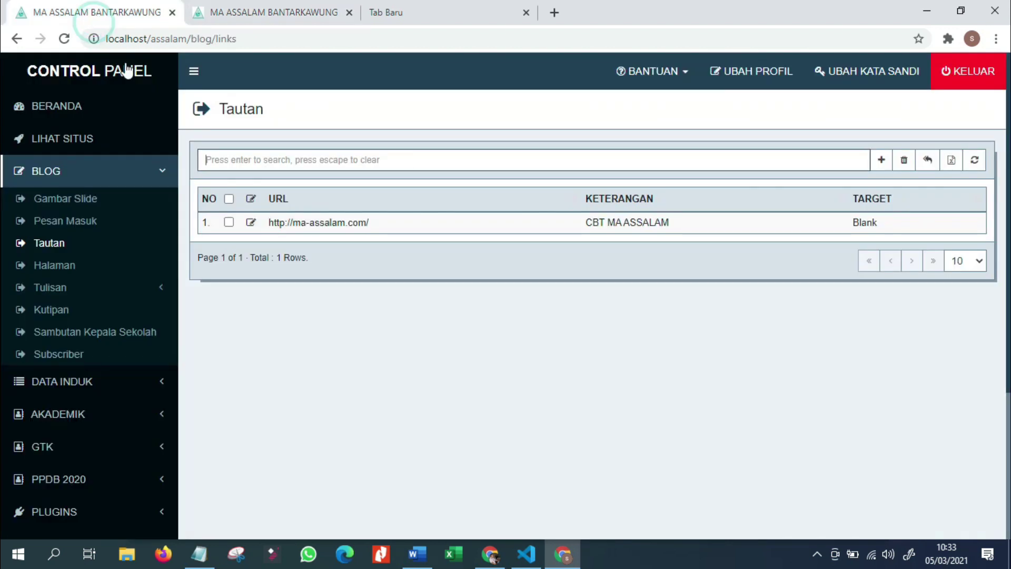
# Step: Open the CBT MA ASSALAM link entry, test its link from the homepage's Tautan section, and update the entry
pyautogui.click(251, 223)
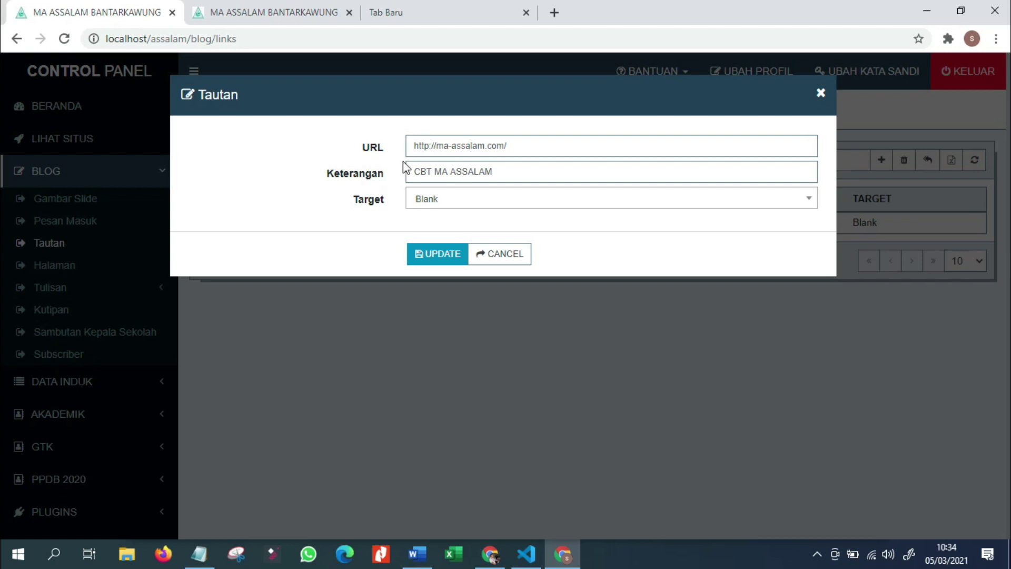
pyautogui.click(281, 19)
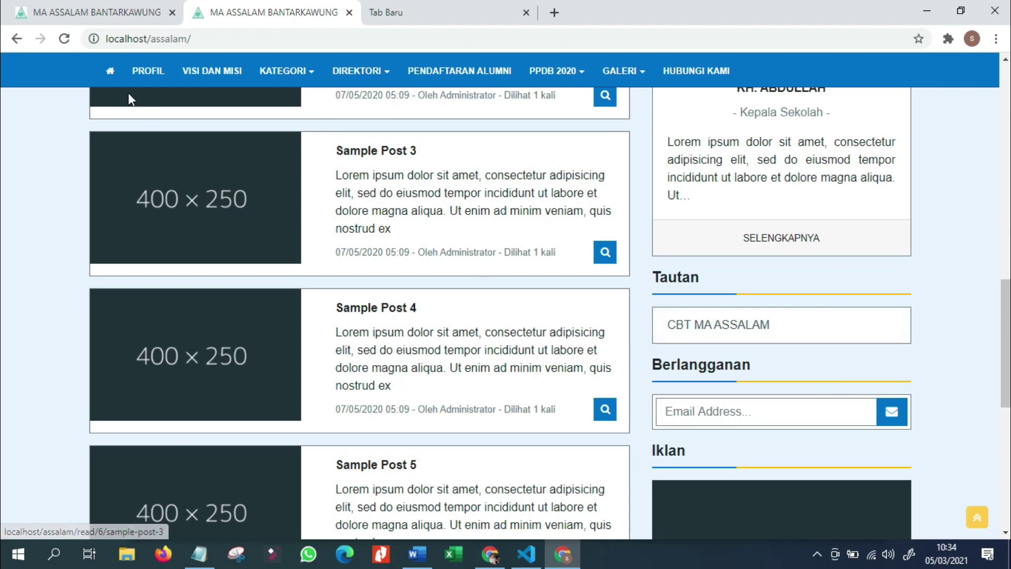
pyautogui.click(100, 15)
pyautogui.click(218, 16)
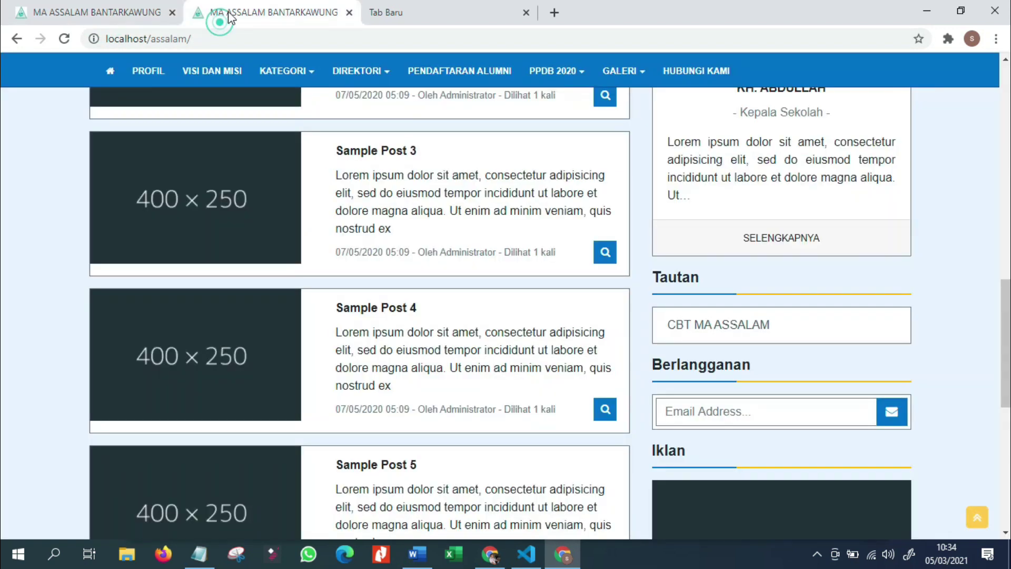
pyautogui.click(737, 337)
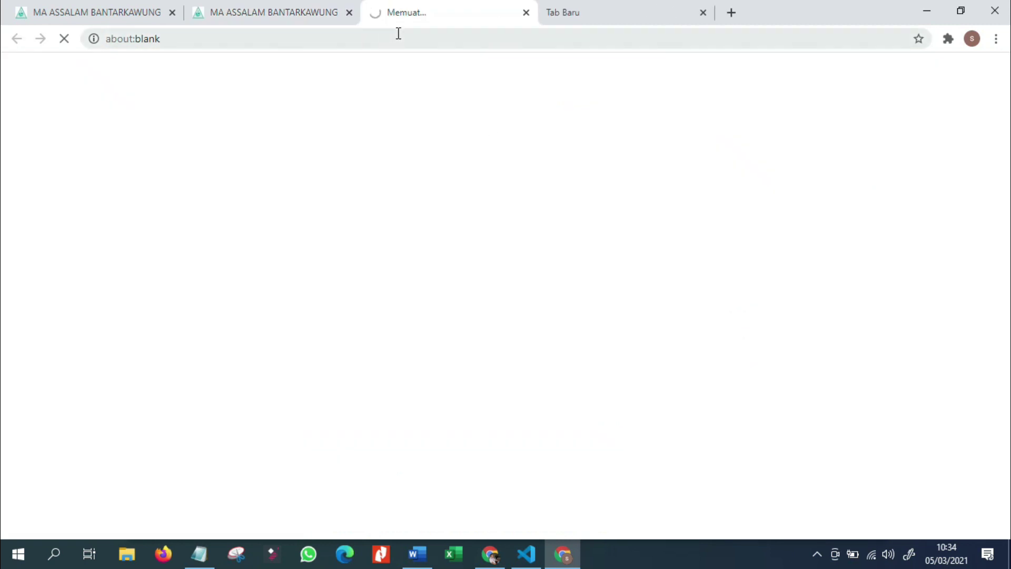
pyautogui.click(525, 14)
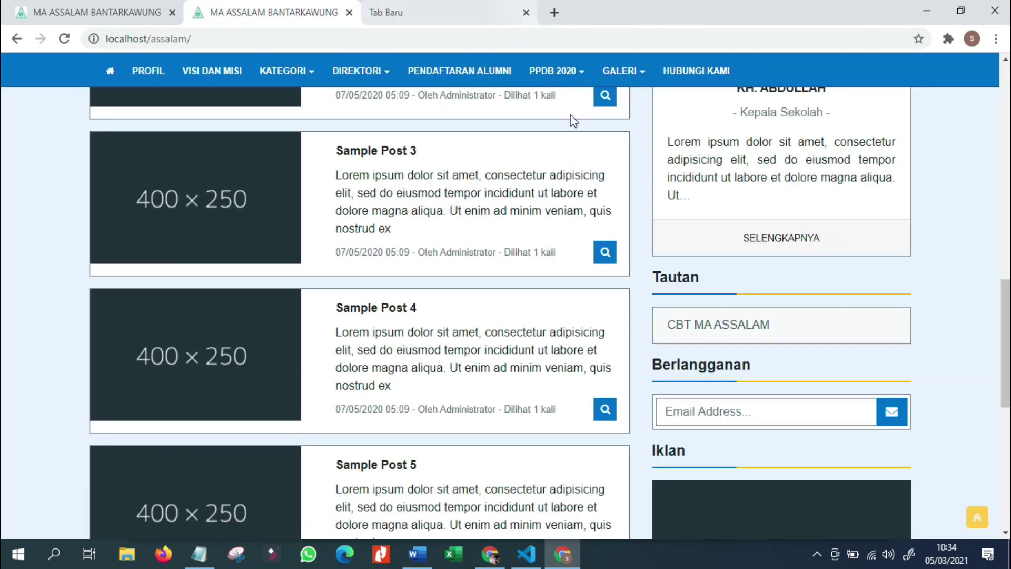
pyautogui.scroll(1, 573, 131)
pyautogui.click(146, 11)
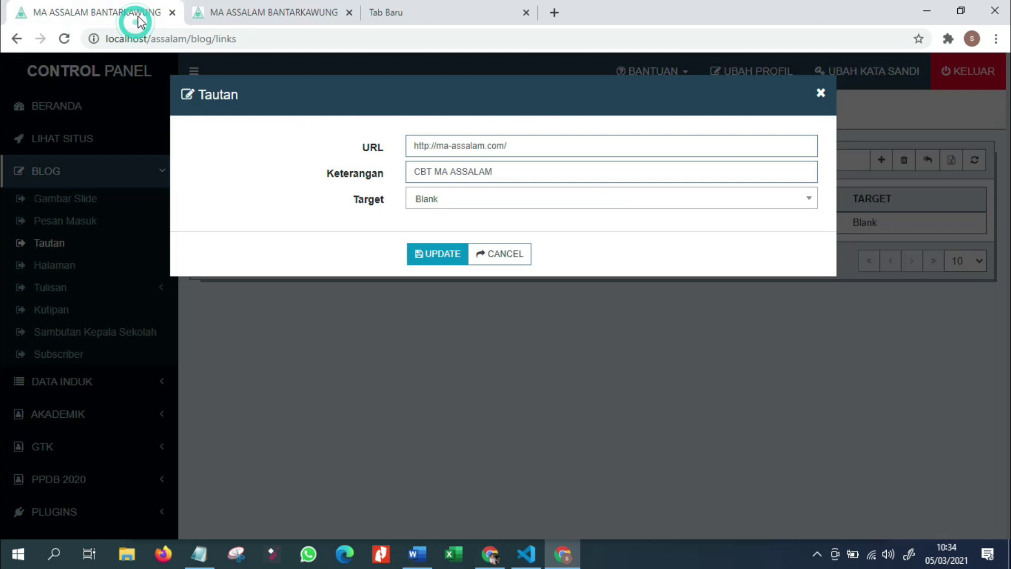
pyautogui.click(439, 260)
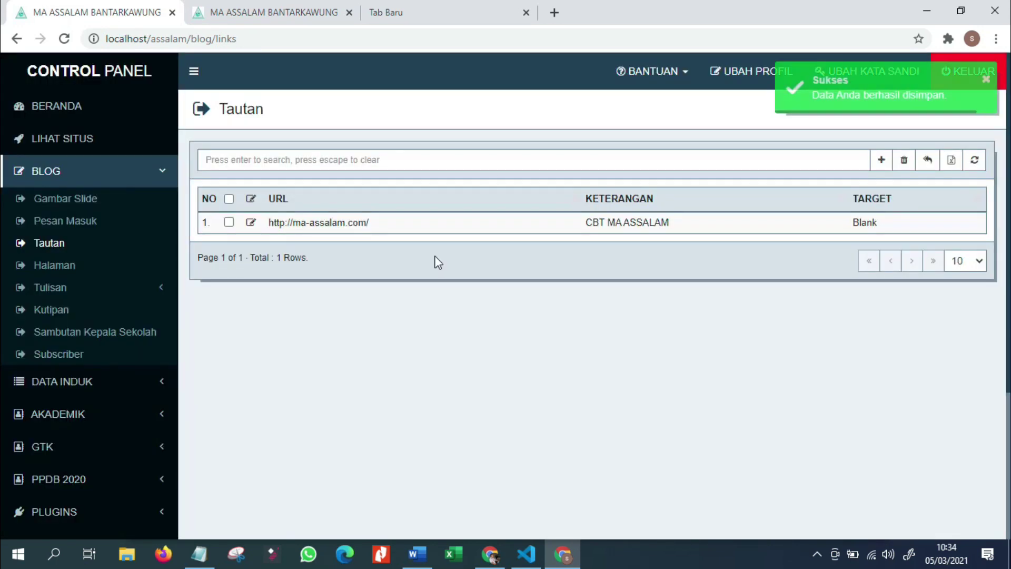
# Step: Open the Profil page under Halaman for editing and retitle it PROFIL MA ASSALAM BANTARKAWUNG
pyautogui.click(87, 275)
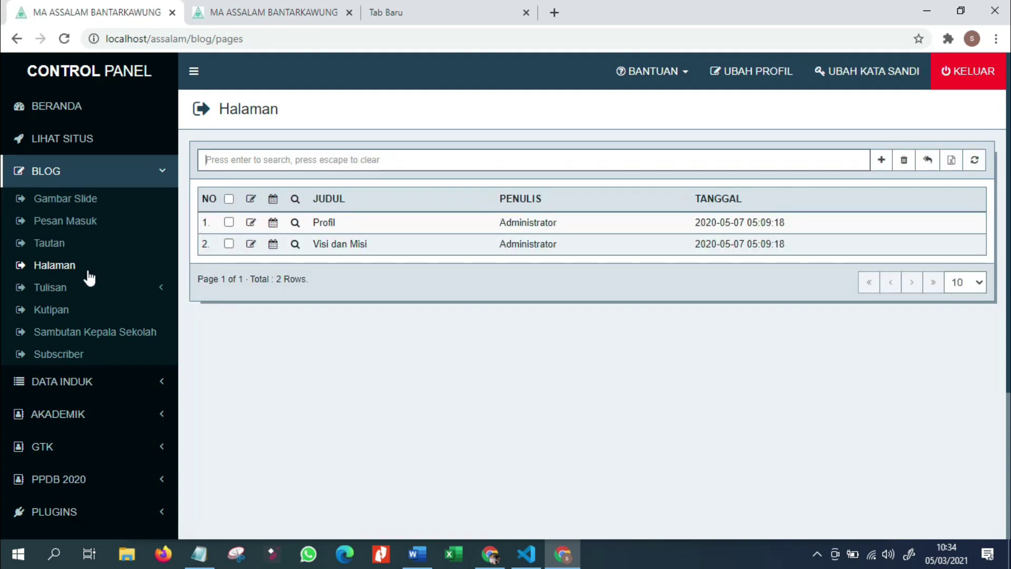
pyautogui.click(250, 223)
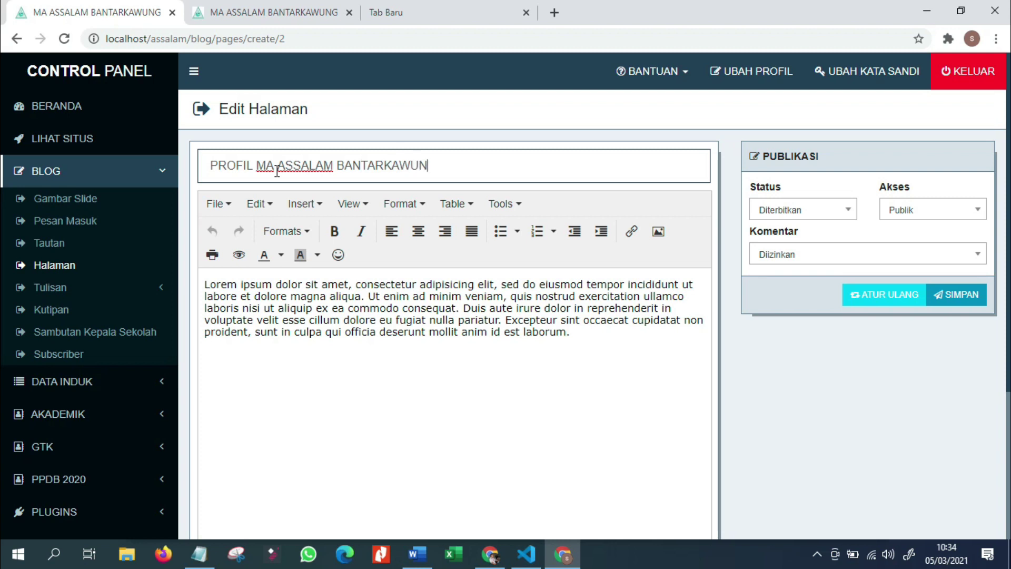
# Step: Look through the school reference pages open in the other browser window for profile information
pyautogui.click(490, 554)
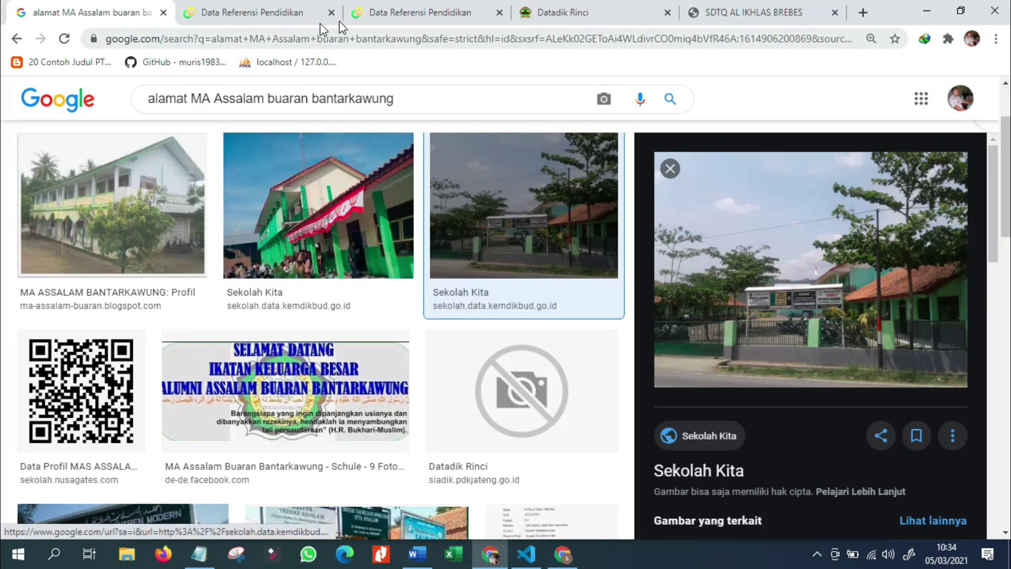
pyautogui.click(289, 19)
pyautogui.click(414, 20)
pyautogui.click(536, 21)
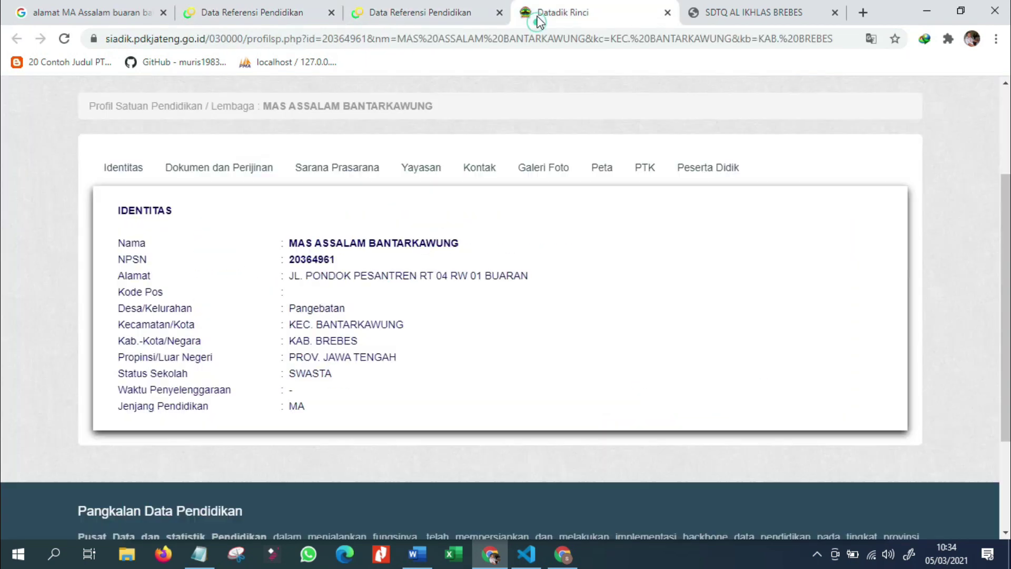
pyautogui.click(719, 22)
# Step: Look up assalam in a new browser tab and open the Profil page of ma-assalam-buaran.blogspot.com
pyautogui.click(862, 12)
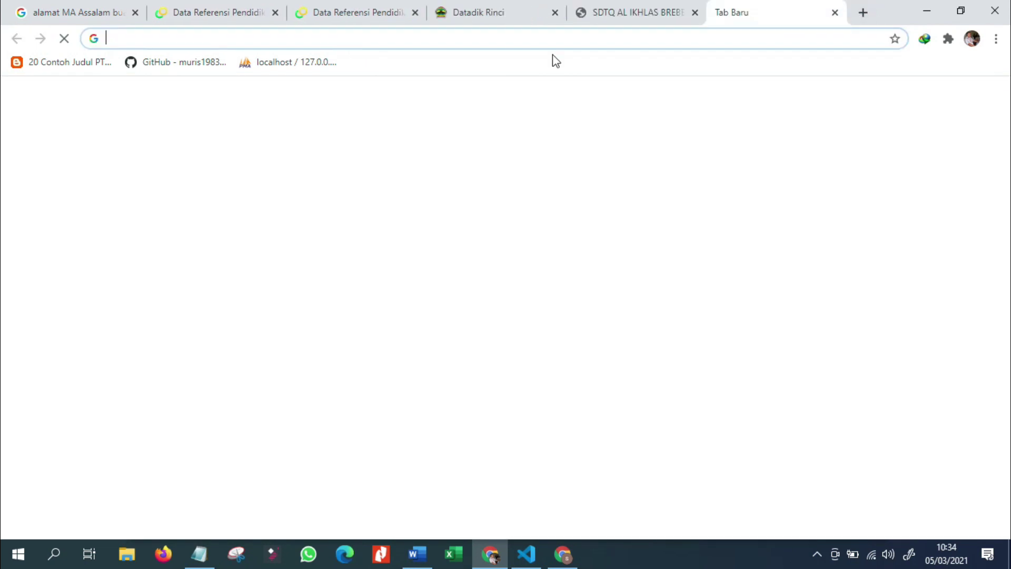
pyautogui.write('ASSAL')
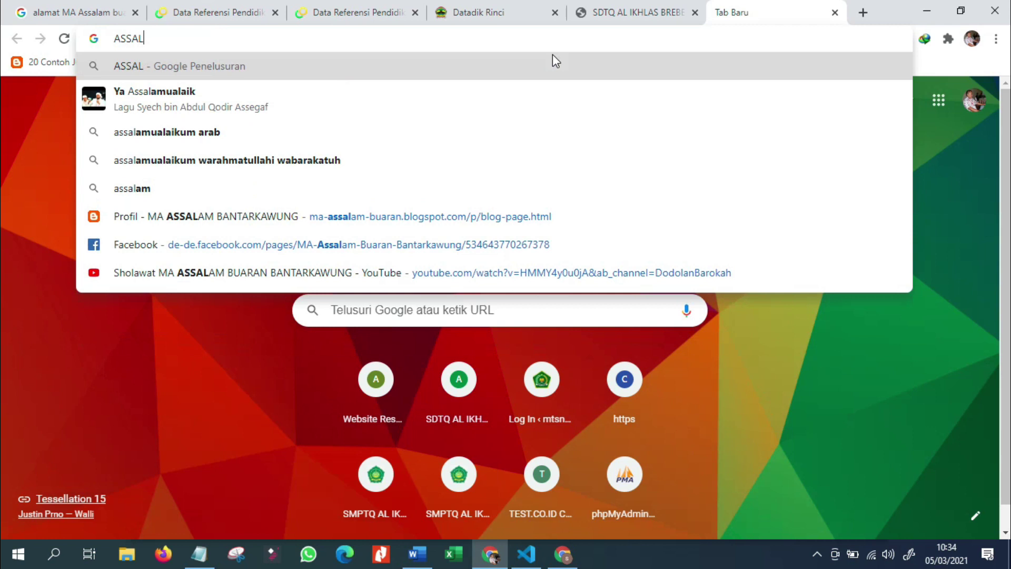
pyautogui.press('BackSpace')
pyautogui.press('BackSpace')
pyautogui.press('BackSpace')
pyautogui.press('BackSpace')
pyautogui.press('BackSpace')
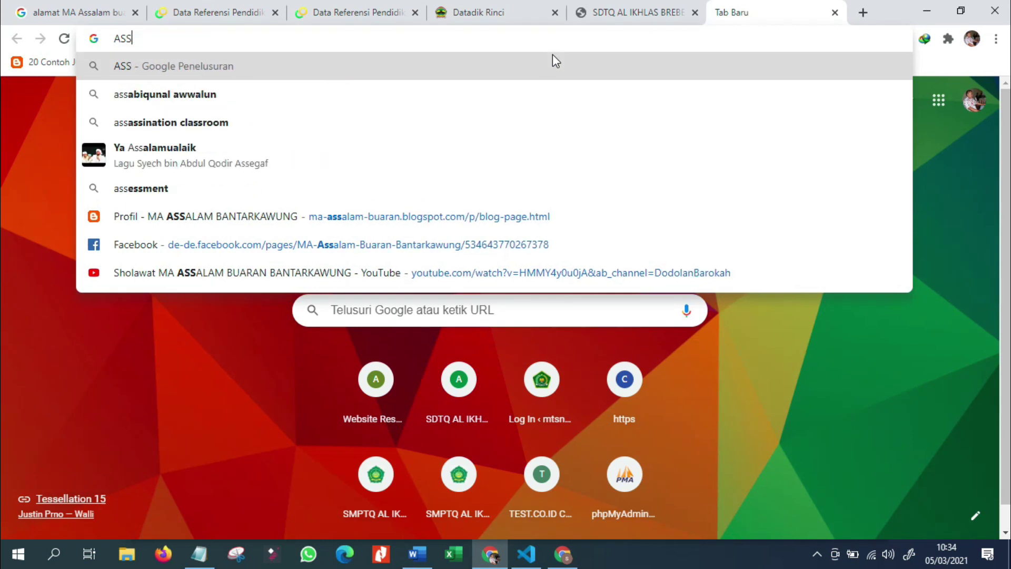
pyautogui.write('alssalam')
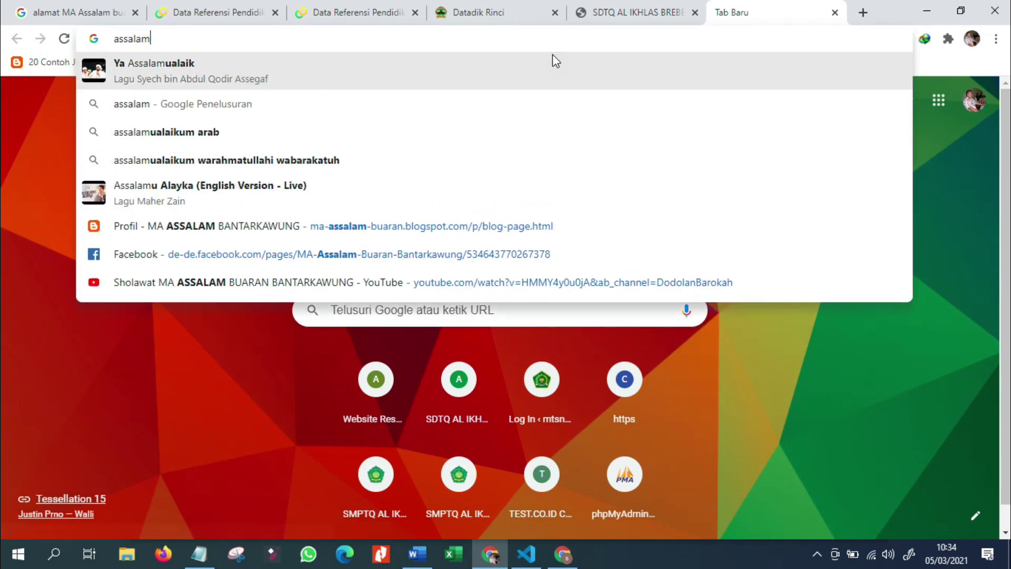
pyautogui.press('Down')
pyautogui.press('Down')
pyautogui.press('Down')
pyautogui.press('Down')
pyautogui.press('Down')
pyautogui.press('Return')
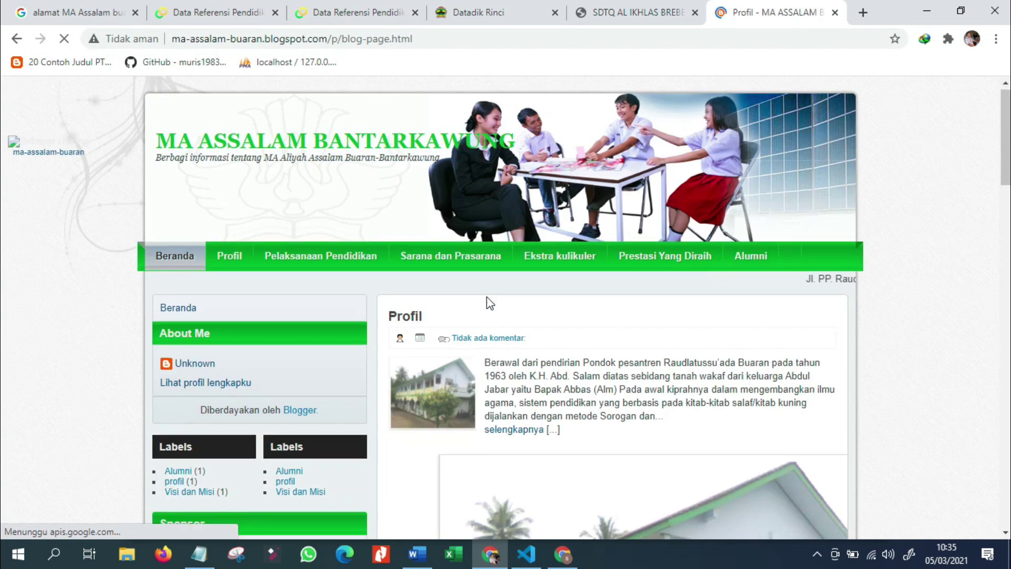
# Step: Copy the school history text on the blog's Profil page, from "Berawal dari pendirian" to the last paragraph before Visi dan Misi
pyautogui.scroll(-9, 542, 337)
pyautogui.scroll(-3, 529, 322)
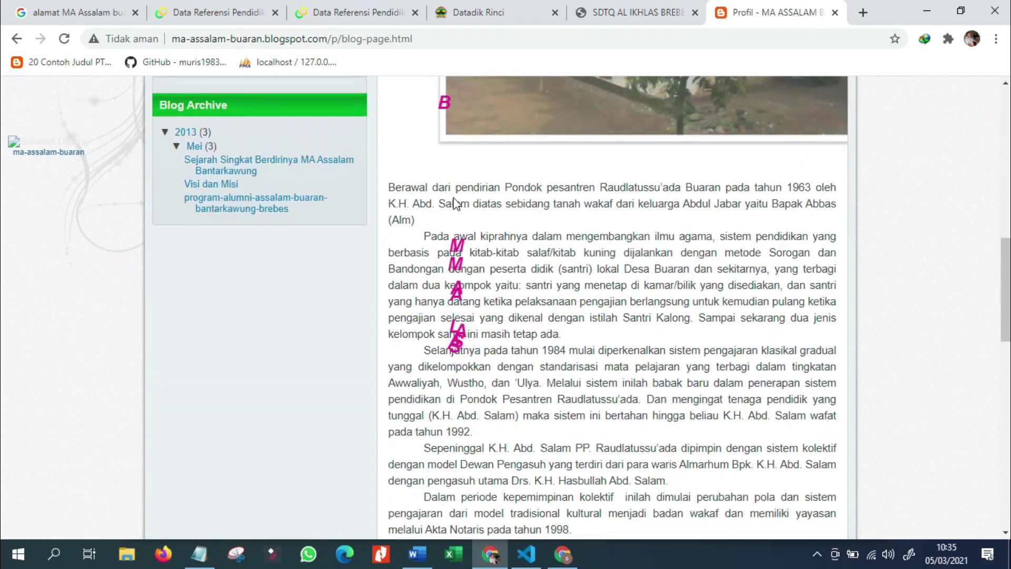
pyautogui.click(385, 190)
pyautogui.moveTo(385, 191); pyautogui.dragTo(406, 191)
pyautogui.scroll(3, 481, 223)
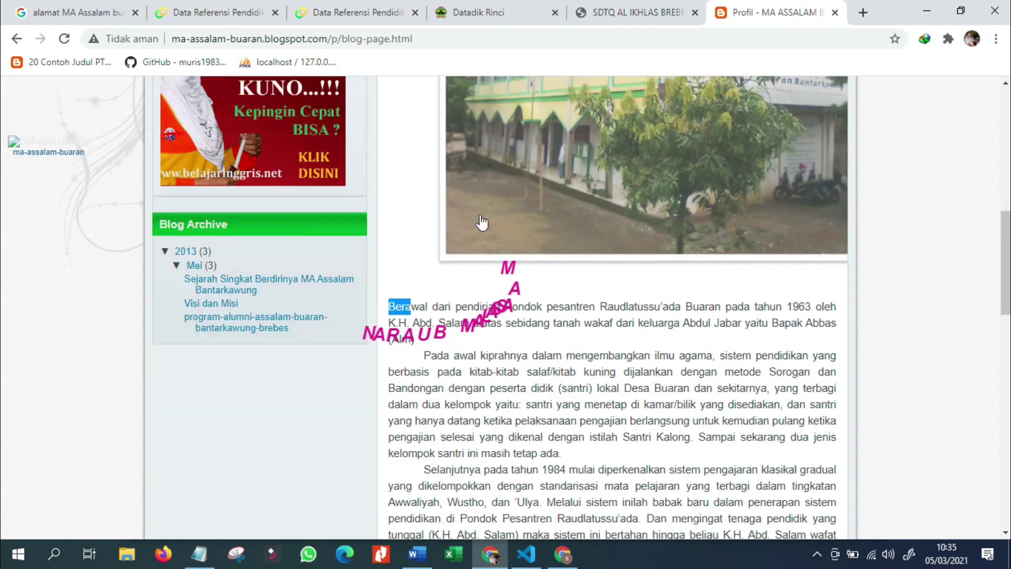
pyautogui.scroll(-10, 515, 239)
pyautogui.scroll(-2, 655, 321)
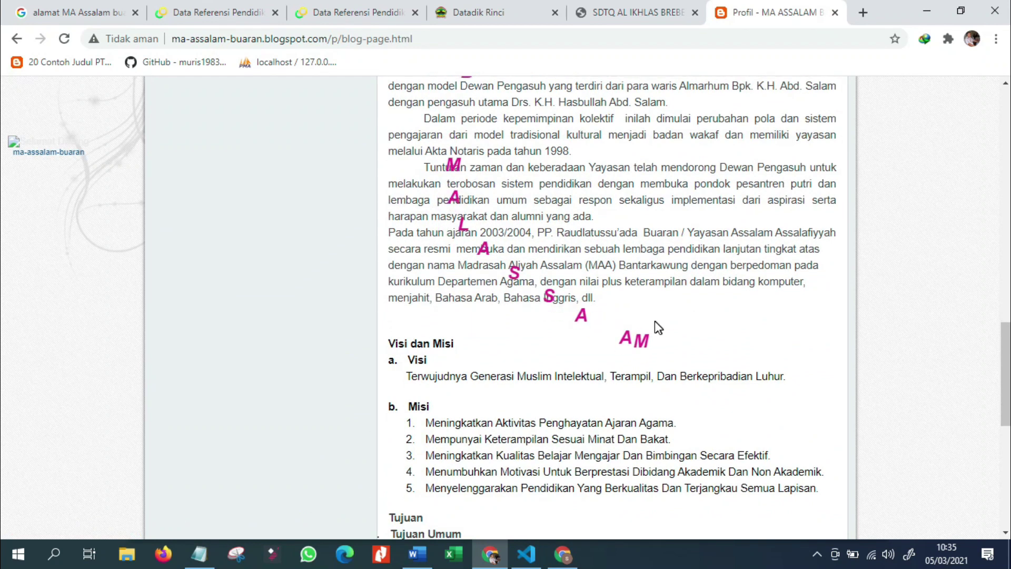
pyautogui.keyDown('shift'); pyautogui.click(626, 234); pyautogui.keyUp('shift')
pyautogui.rightClick(533, 175)
pyautogui.click(549, 186)
# Step: Replace the lorem ipsum body of the PROFIL MA ASSALAM BANTARKAWUNG page with the copied history and save the page
pyautogui.click(562, 553)
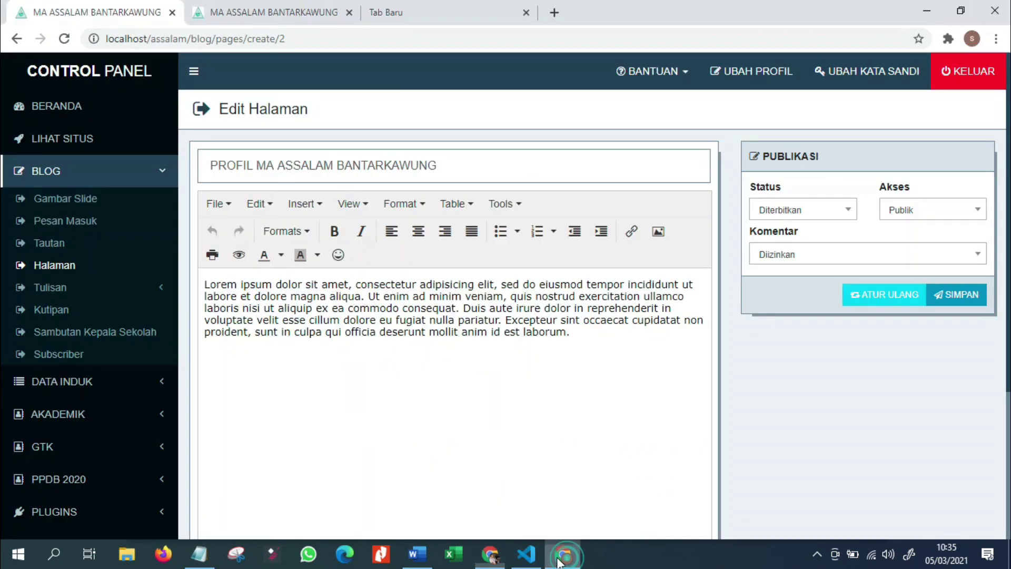
pyautogui.moveTo(570, 332); pyautogui.dragTo(195, 286)
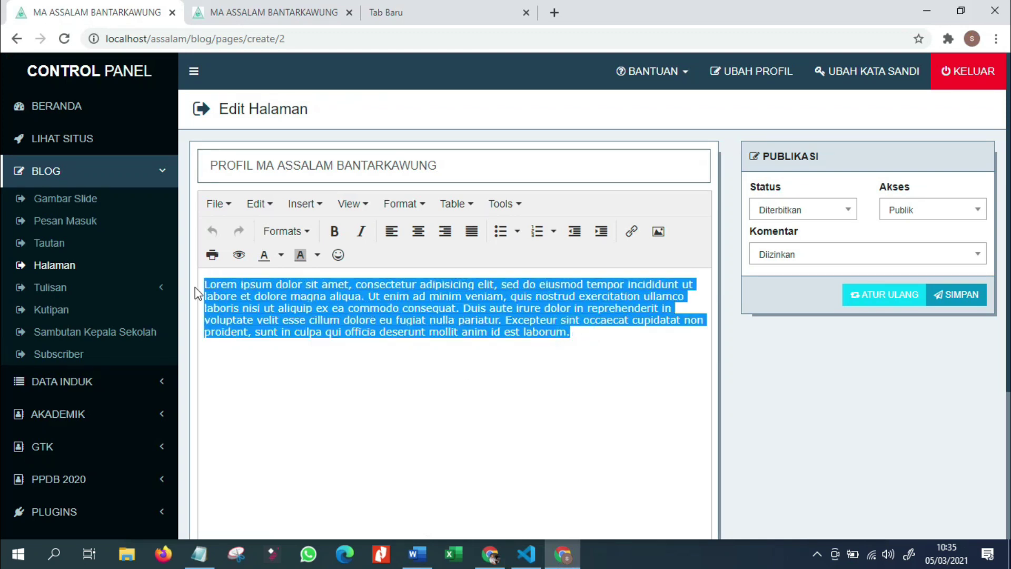
pyautogui.hotkey('ctrl', 'v')
pyautogui.scroll(1, 326, 357)
pyautogui.scroll(-1, 319, 335)
pyautogui.scroll(-6, 318, 337)
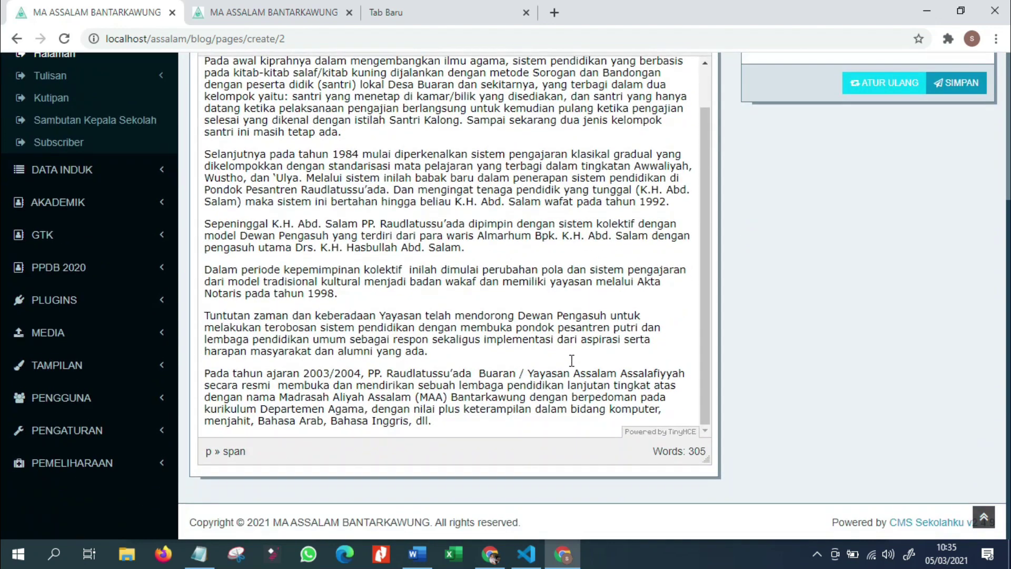
pyautogui.click(969, 86)
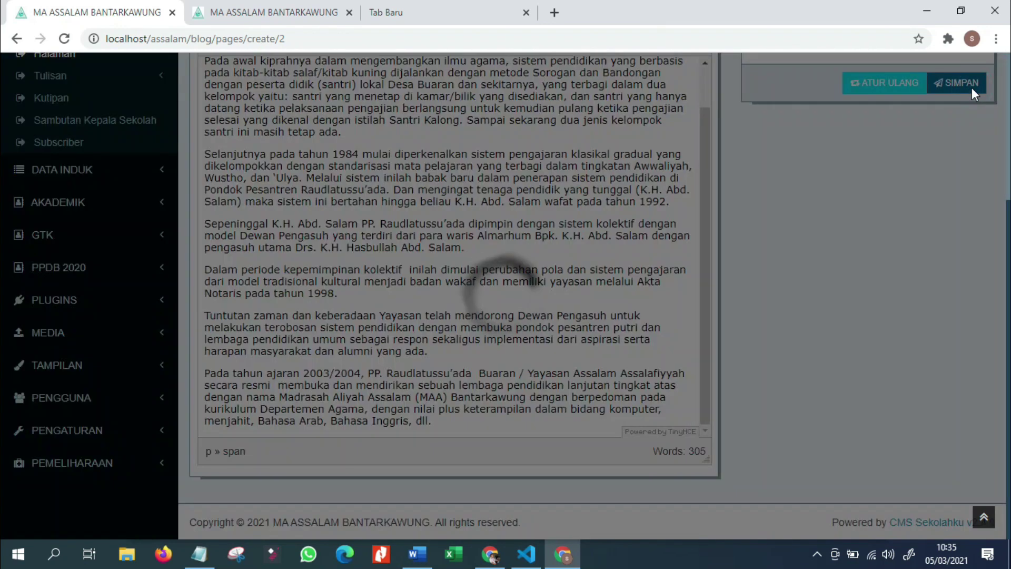
# Step: Open the Profil page on the public site and review its title and history text
pyautogui.click(252, 13)
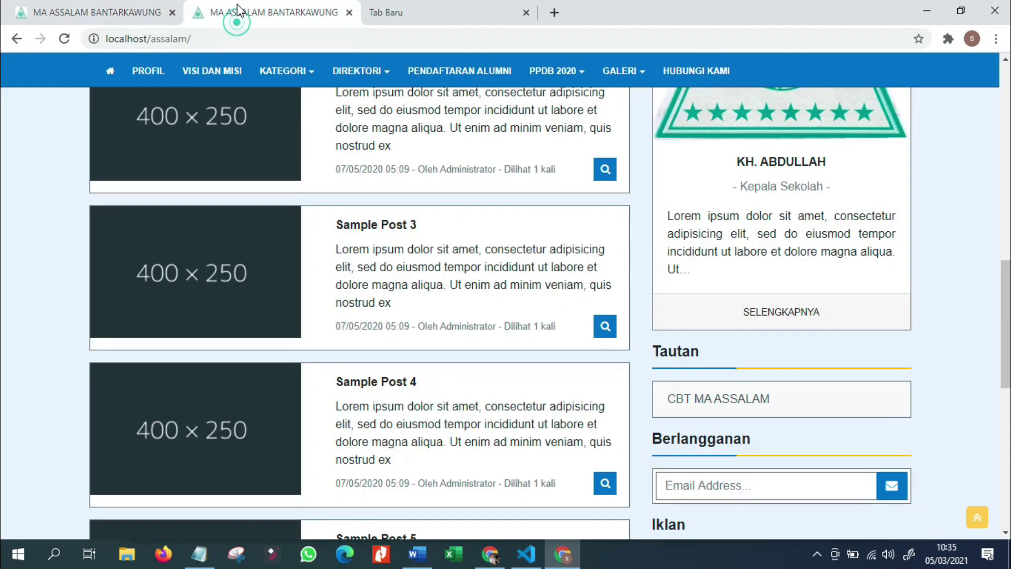
pyautogui.scroll(10, 238, 150)
pyautogui.click(150, 70)
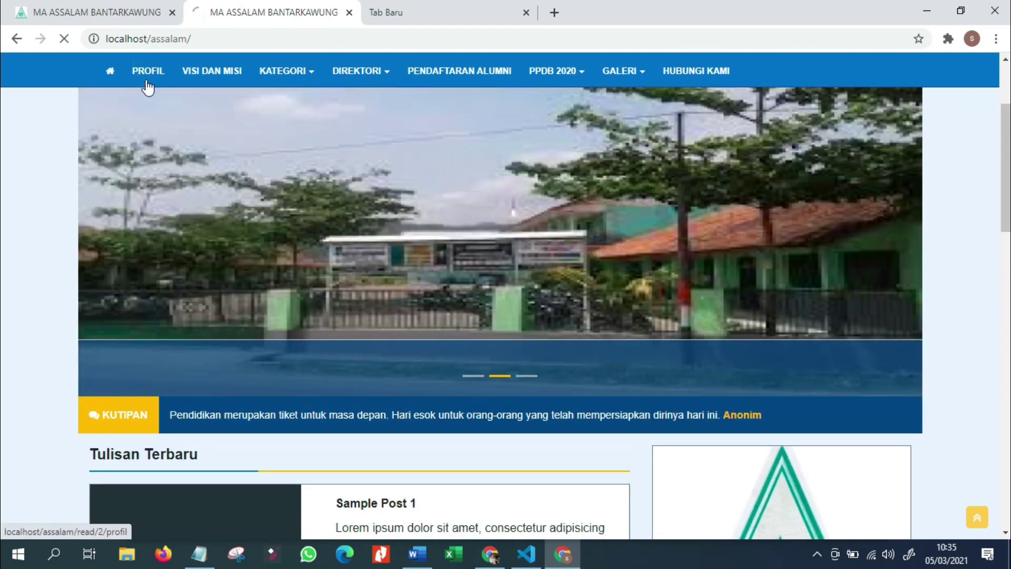
pyautogui.scroll(-10, 218, 232)
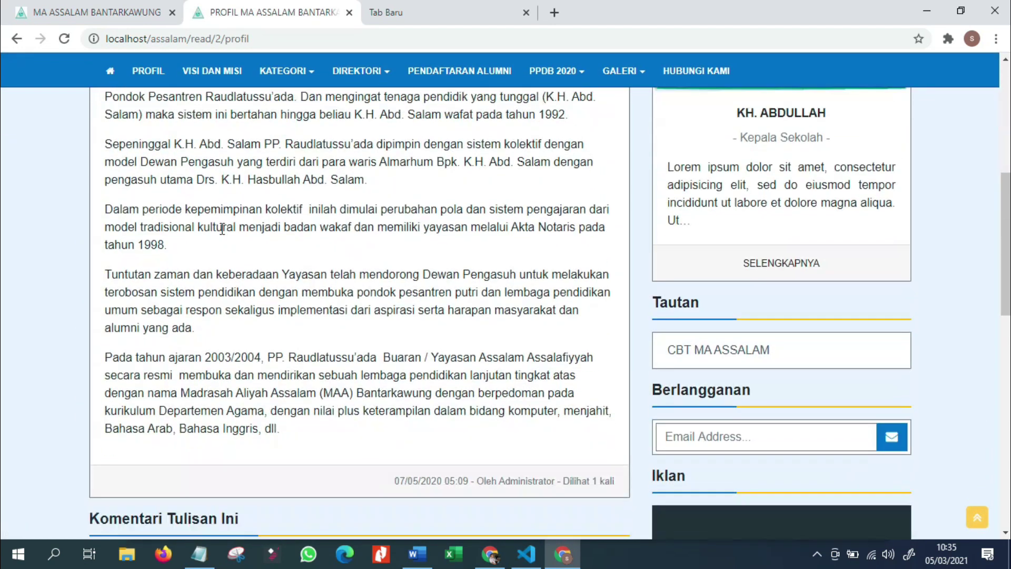
pyautogui.scroll(3, 222, 229)
pyautogui.scroll(-5, 223, 236)
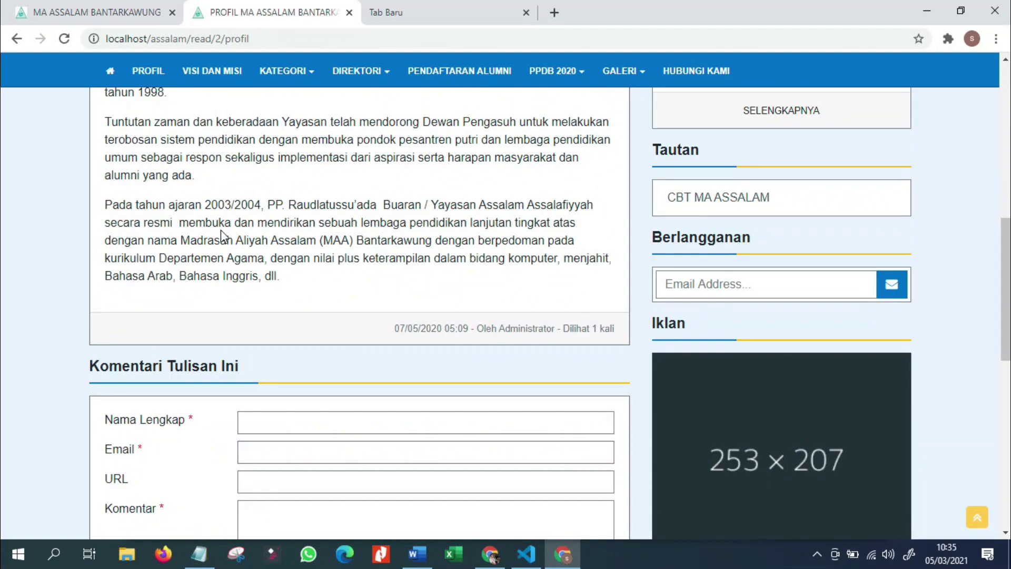
pyautogui.scroll(15, 221, 235)
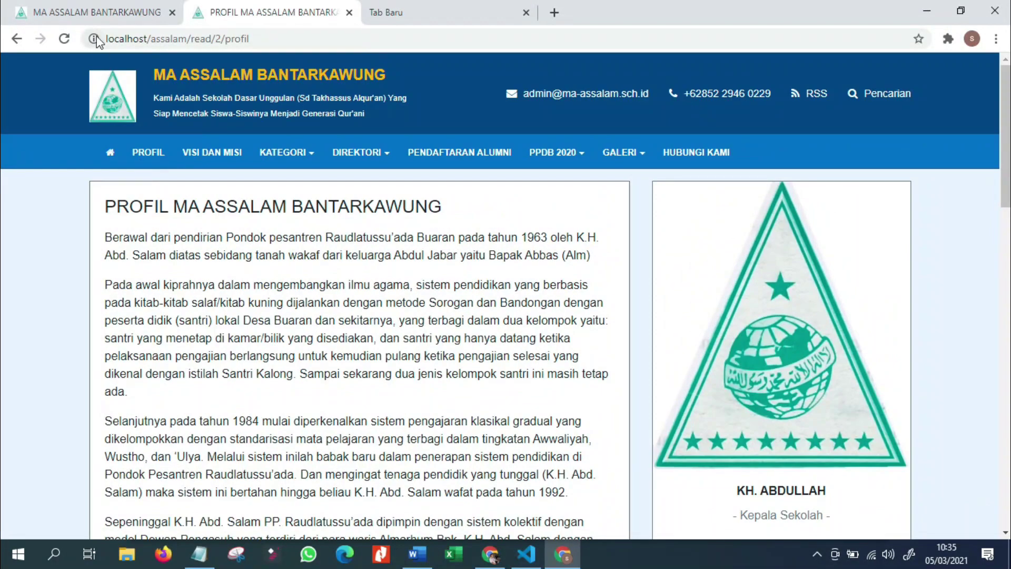
# Step: Open the Visi dan Misi page under Halaman for editing and retitle it VISI DAN MISI MA ASSALAM
pyautogui.click(93, 11)
pyautogui.scroll(5, 225, 238)
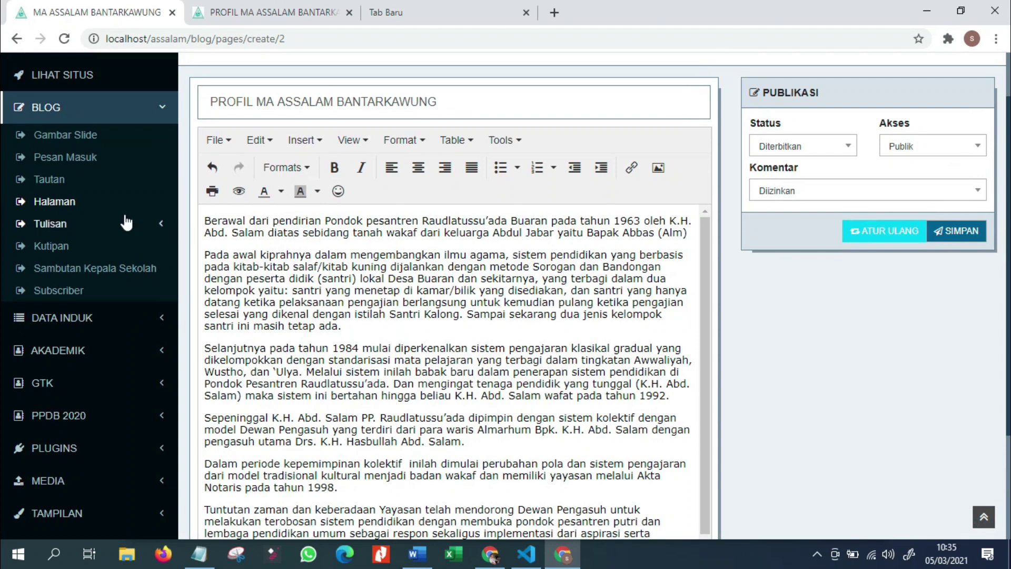
pyautogui.click(95, 204)
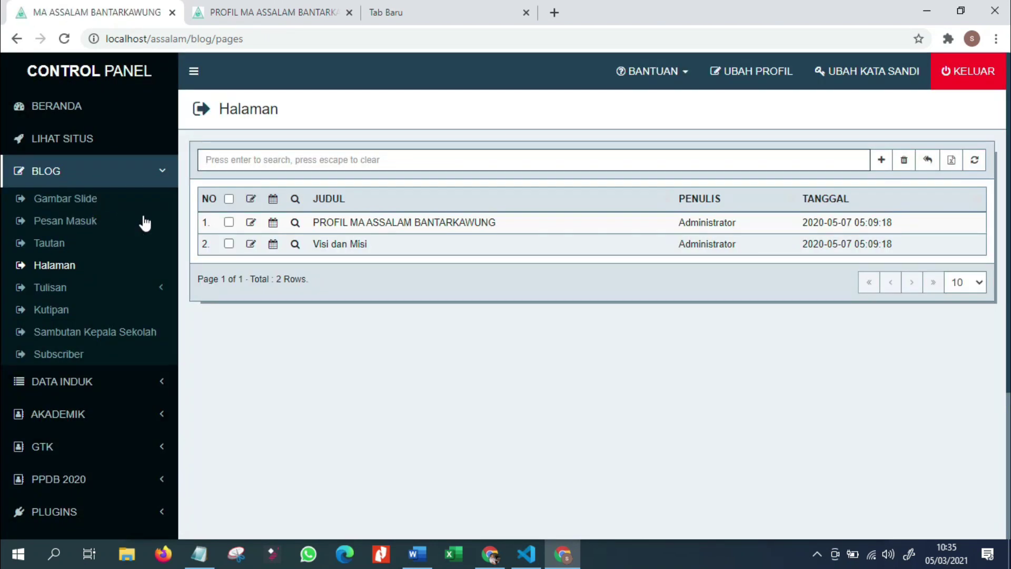
pyautogui.click(252, 246)
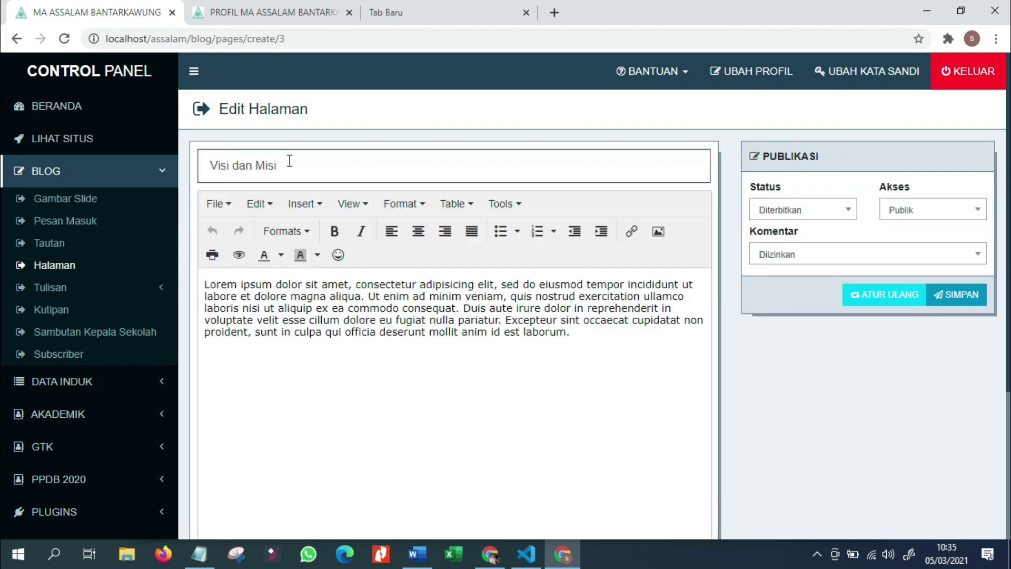
pyautogui.write('VI')
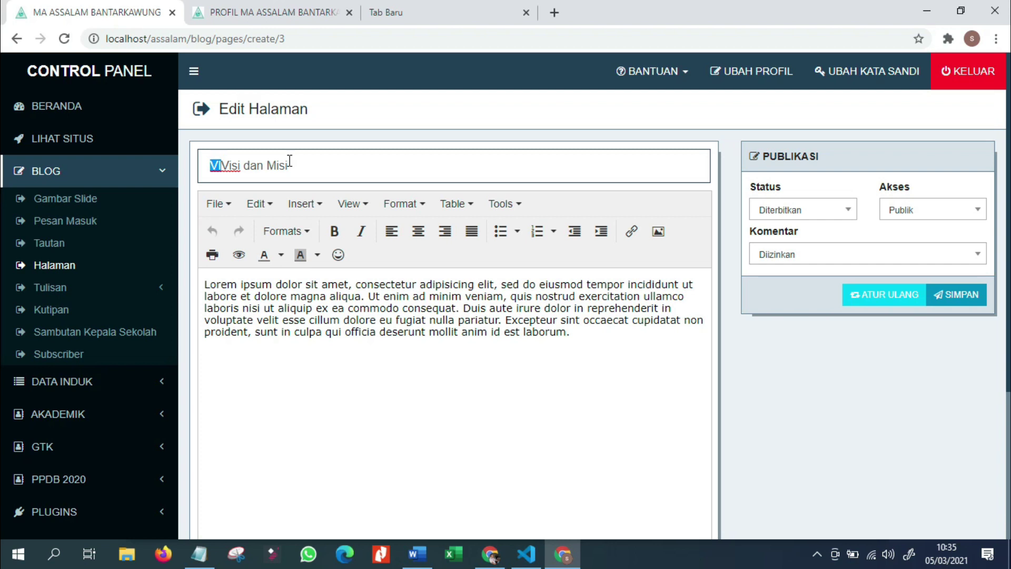
pyautogui.keyDown('shift'); pyautogui.click(289, 161); pyautogui.keyUp('shift')
pyautogui.press('BackSpace')
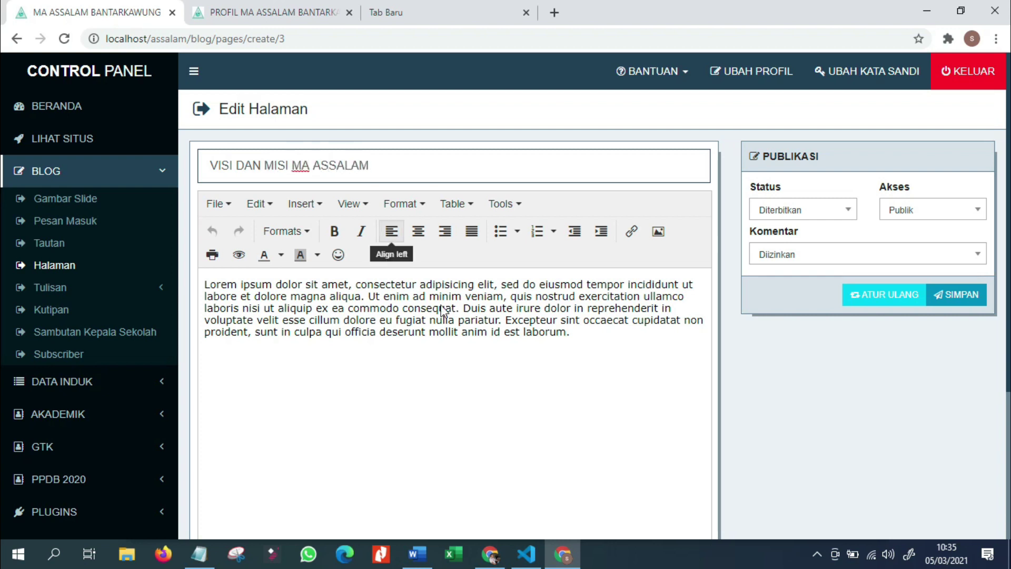
# Step: Switch to the Word document and copy the VISI DAN MISI section, from its heading through the fifth Misi item
pyautogui.click(410, 556)
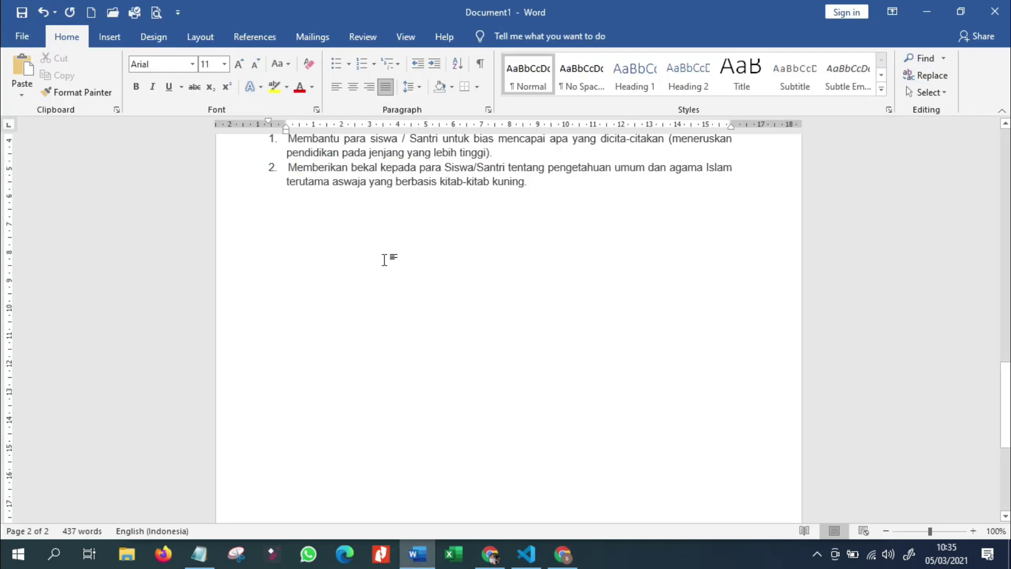
pyautogui.scroll(15, 390, 260)
pyautogui.scroll(3, 406, 289)
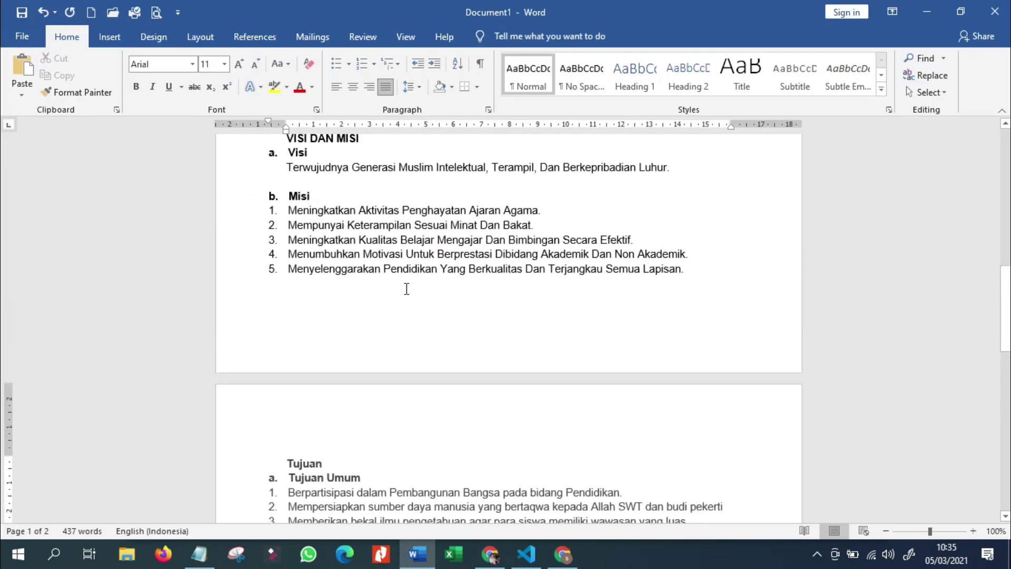
pyautogui.click(713, 339)
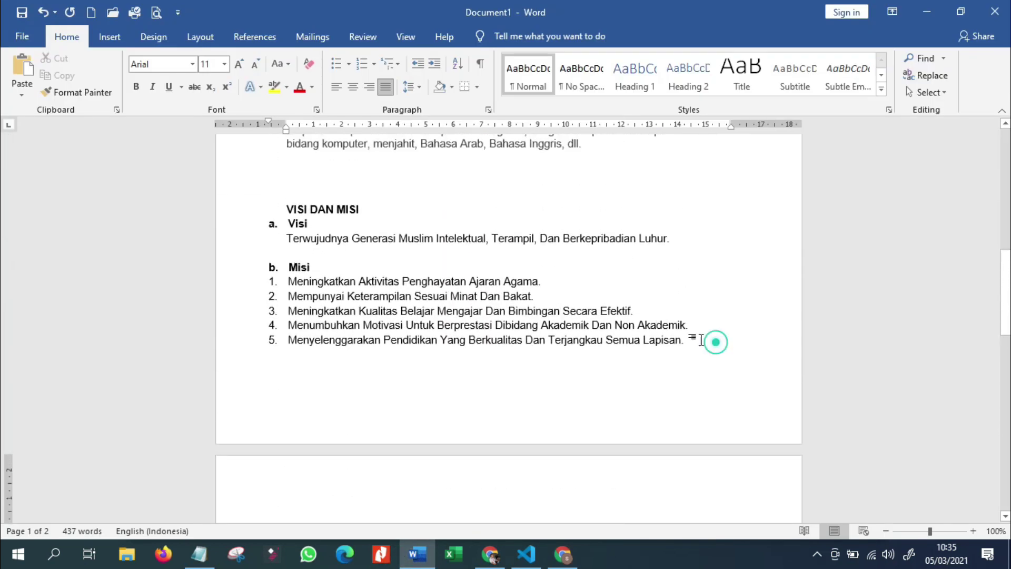
pyautogui.keyDown('shift'); pyautogui.click(266, 214); pyautogui.keyUp('shift')
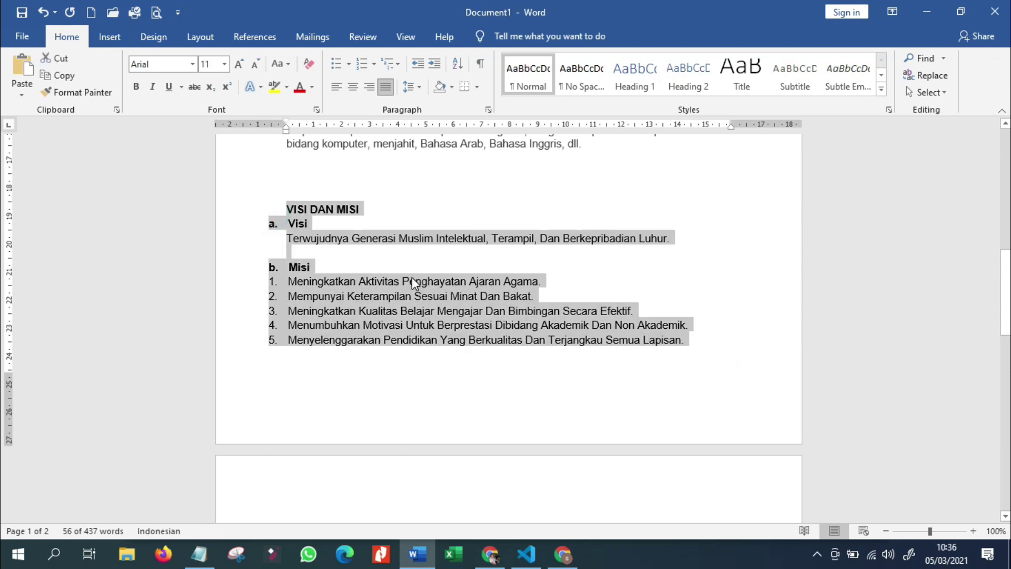
# Step: Replace the page's lorem ipsum body in Chrome with the copied Visi and Misi text and indent the vision sentence
pyautogui.click(562, 553)
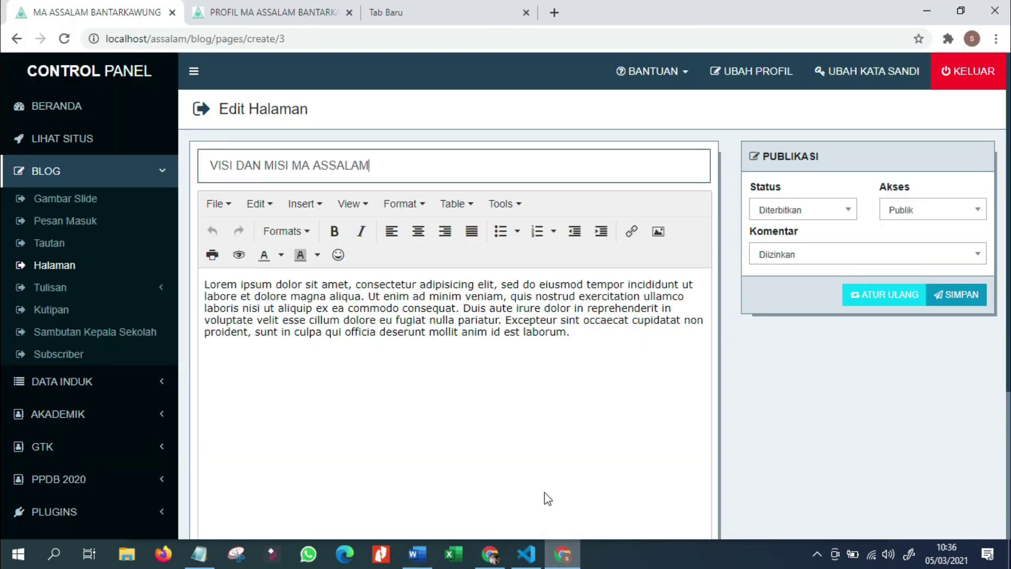
pyautogui.moveTo(614, 325); pyautogui.dragTo(102, 267)
pyautogui.click(533, 358)
pyautogui.click(576, 333)
pyautogui.moveTo(581, 337); pyautogui.dragTo(125, 289)
pyautogui.write('VISI DAN MISI Visi Terwujudnya Generasi Muslim Intelektual, Terampil, Dan Berkepribadian Luhur.  Misi Meningkatkan Aktivitas Penghayatan Ajaran Agama. Mempunyai Keterampilan Sesuai Minat Dan Bakat. Meningkatkan Kualitas Belajar Mengajar Dan Bimbingan Secara Efektif. Menumbuhkan Motivasi Untuk Berprestasi Dibidang Akademik Dan Non Akademik. Menyelenggarakan Pendidikan Yang Berkualitas Dan Terjangkau Semua Lapisan.')
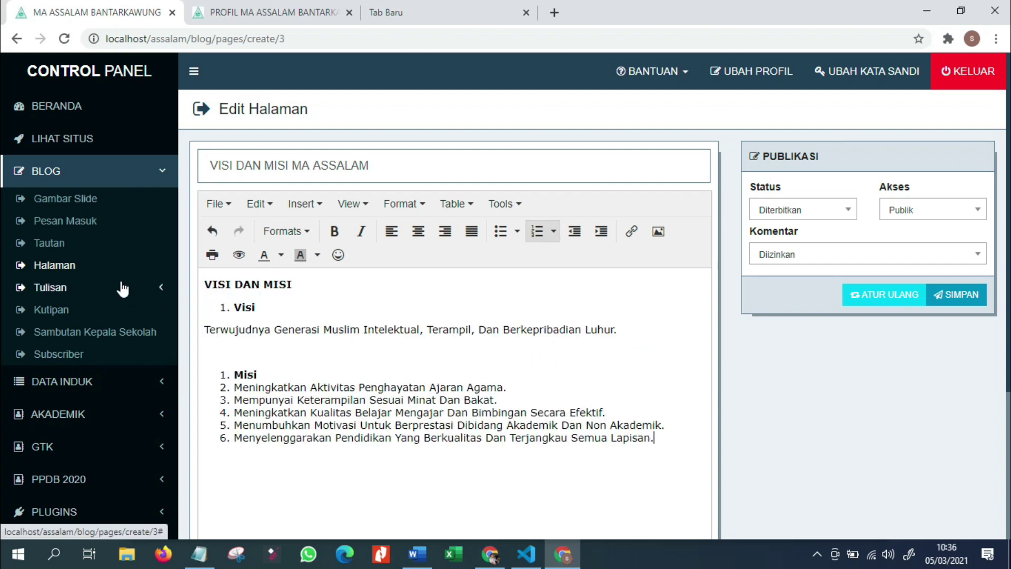
pyautogui.click(208, 329)
pyautogui.press('Tab')
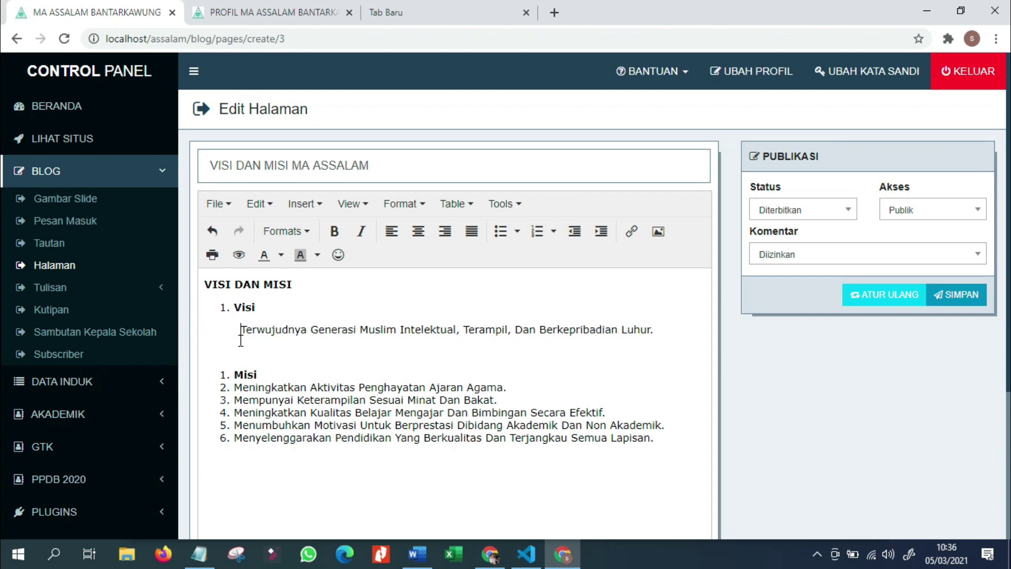
# Step: Convert the vision sentence under Visi in the Word document to all capitals
pyautogui.click(417, 553)
pyautogui.click(367, 347)
pyautogui.click(286, 248)
pyautogui.click(292, 238)
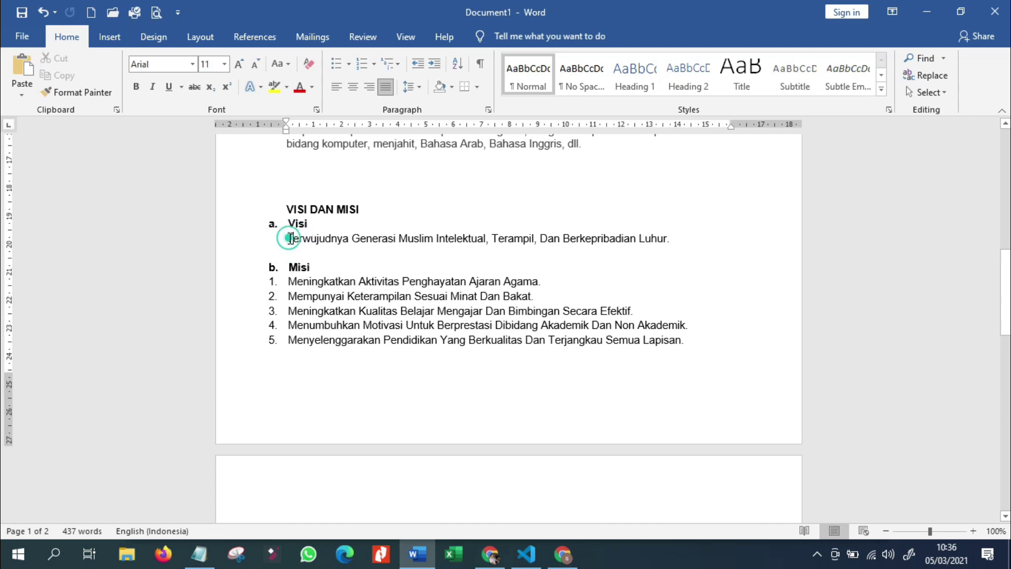
pyautogui.keyDown('shift'); pyautogui.click(671, 238); pyautogui.keyUp('shift')
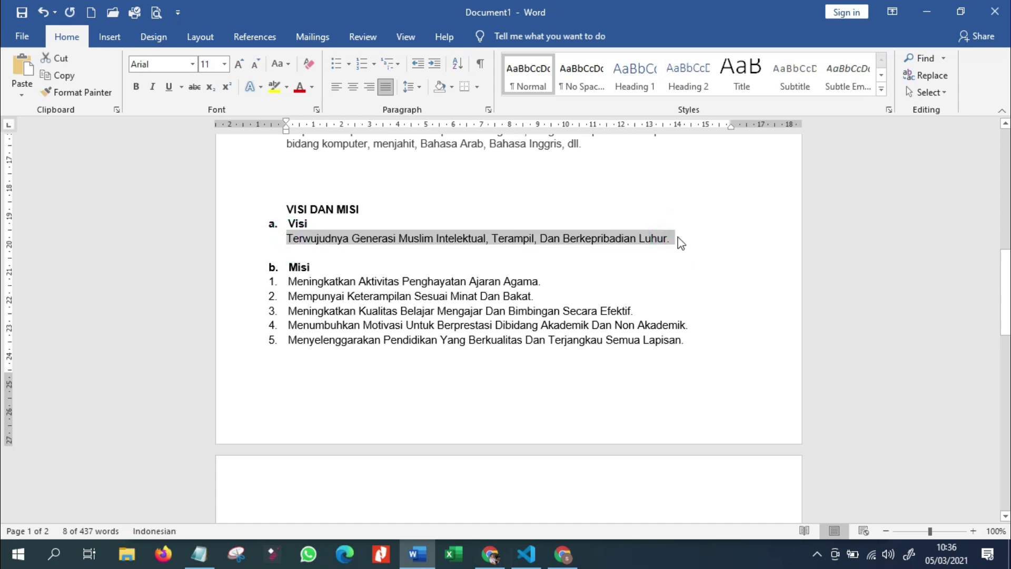
pyautogui.hotkey('ctrl', 'shift', 'a')
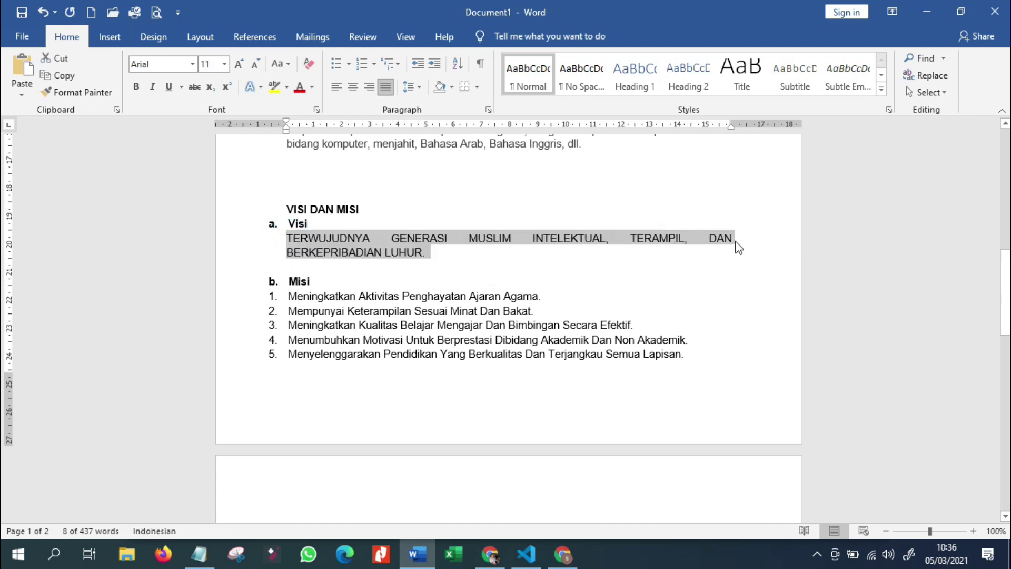
# Step: Left-align the capitalized vision paragraph in the Word document instead of justifying it
pyautogui.click(760, 223)
pyautogui.click(335, 88)
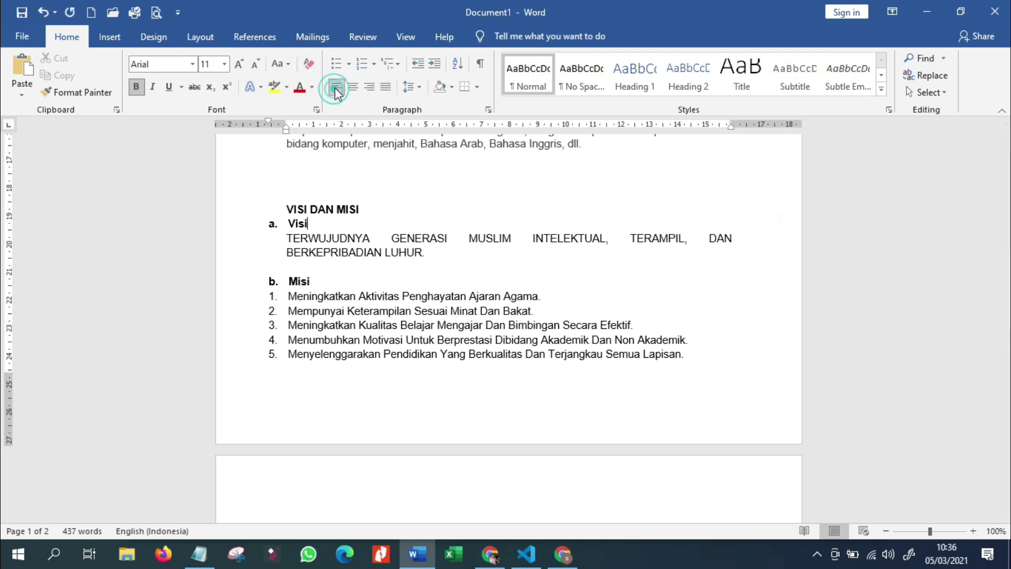
pyautogui.click(431, 267)
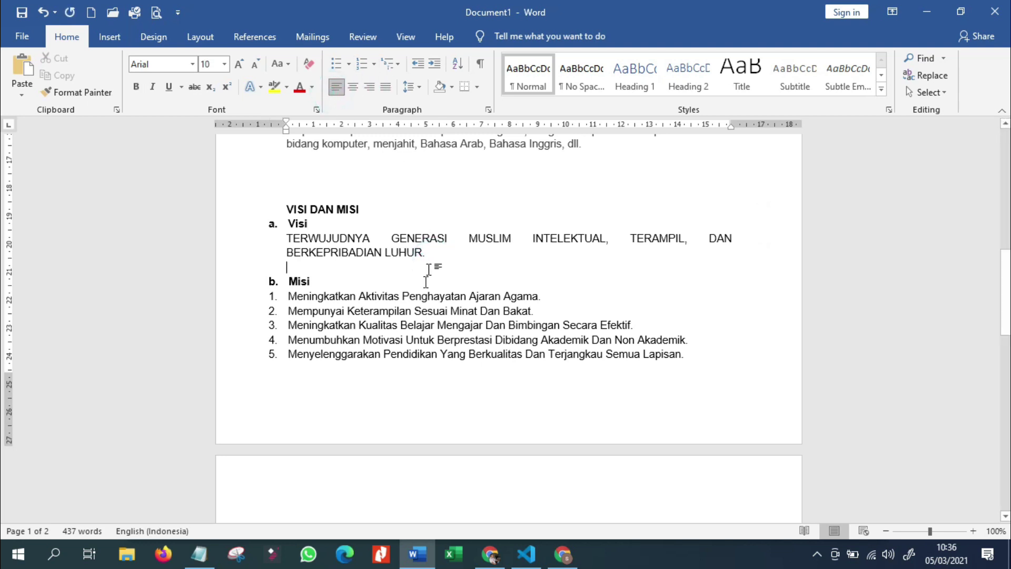
pyautogui.click(426, 255)
pyautogui.click(335, 87)
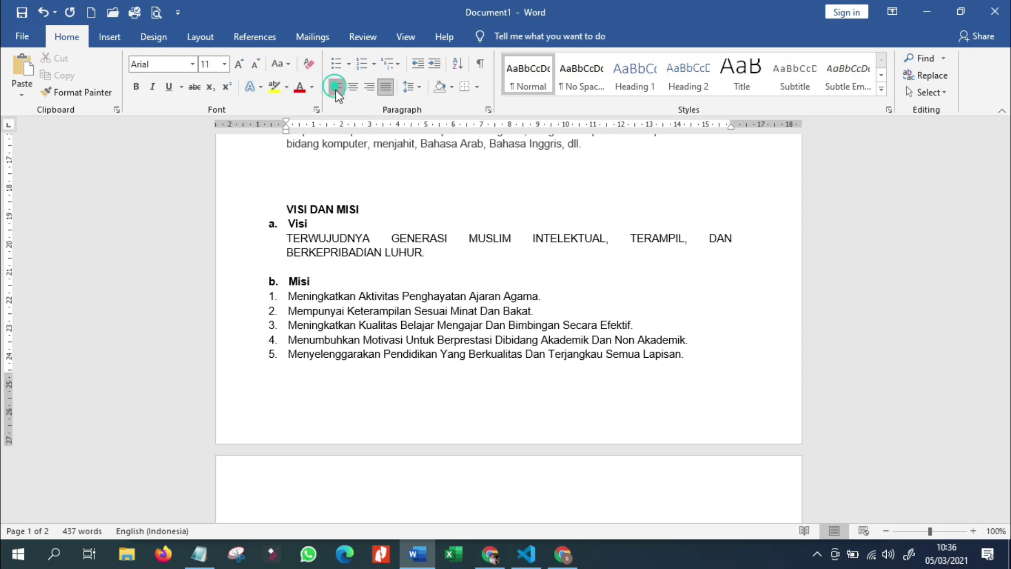
# Step: Copy the capitalized vision sentence from Word and paste it over the mixed-case version in the page editor in Chrome
pyautogui.moveTo(427, 251); pyautogui.dragTo(356, 252)
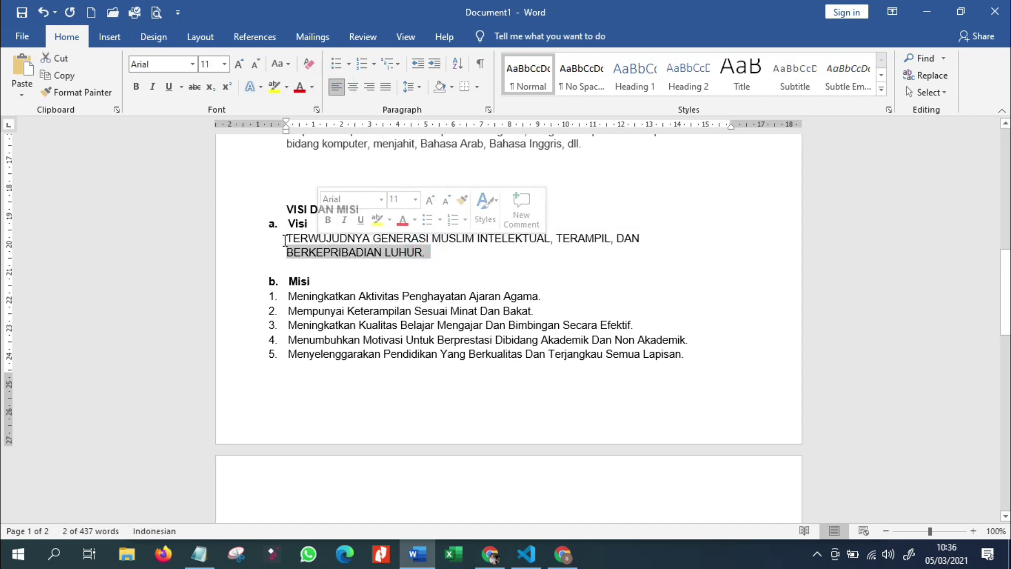
pyautogui.keyDown('shift'); pyautogui.click(267, 237); pyautogui.keyUp('shift')
pyautogui.hotkey('ctrl', 'c')
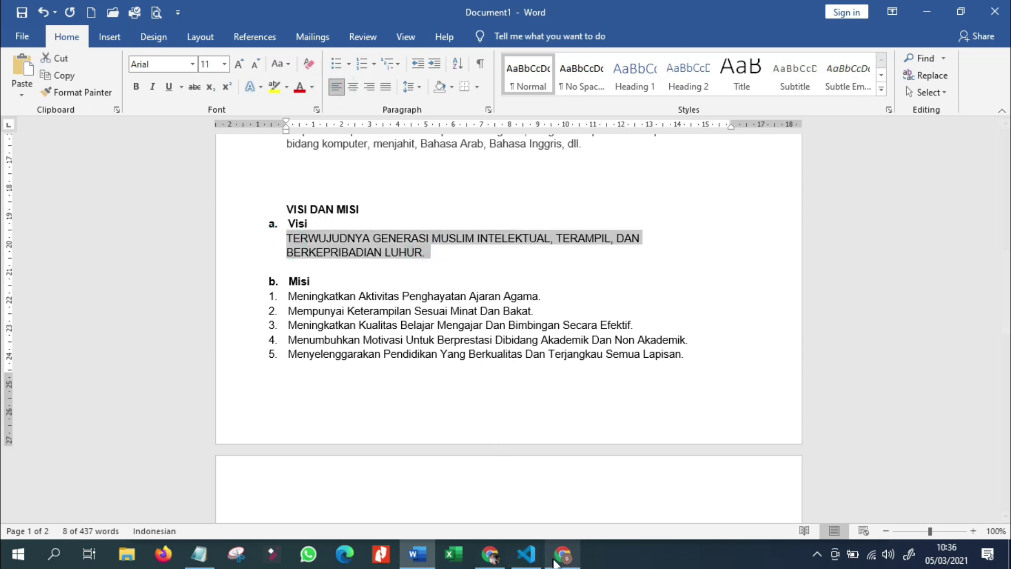
pyautogui.click(562, 554)
pyautogui.keyDown('shift'); pyautogui.click(669, 333); pyautogui.keyUp('shift')
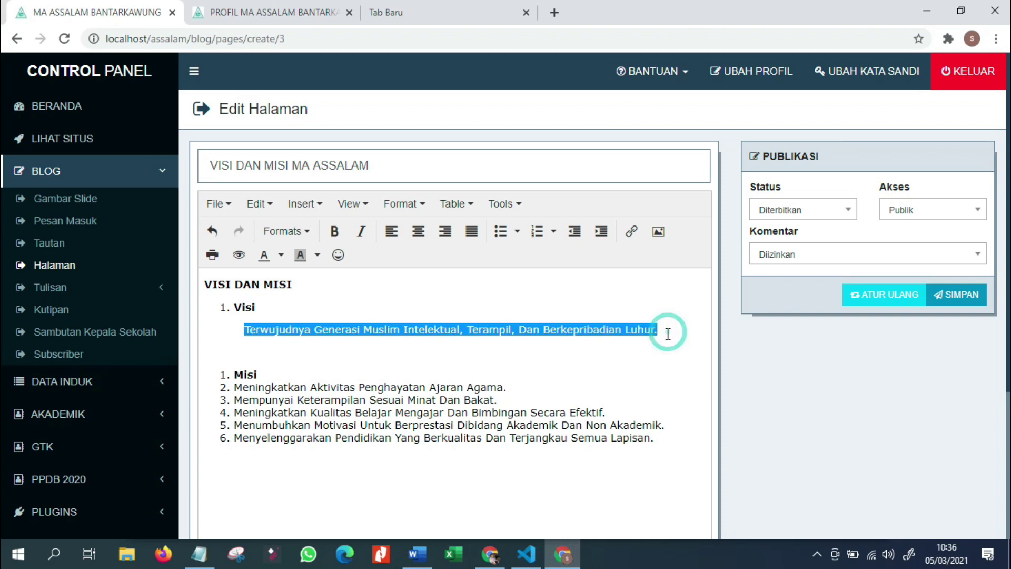
pyautogui.hotkey('ctrl', 'v')
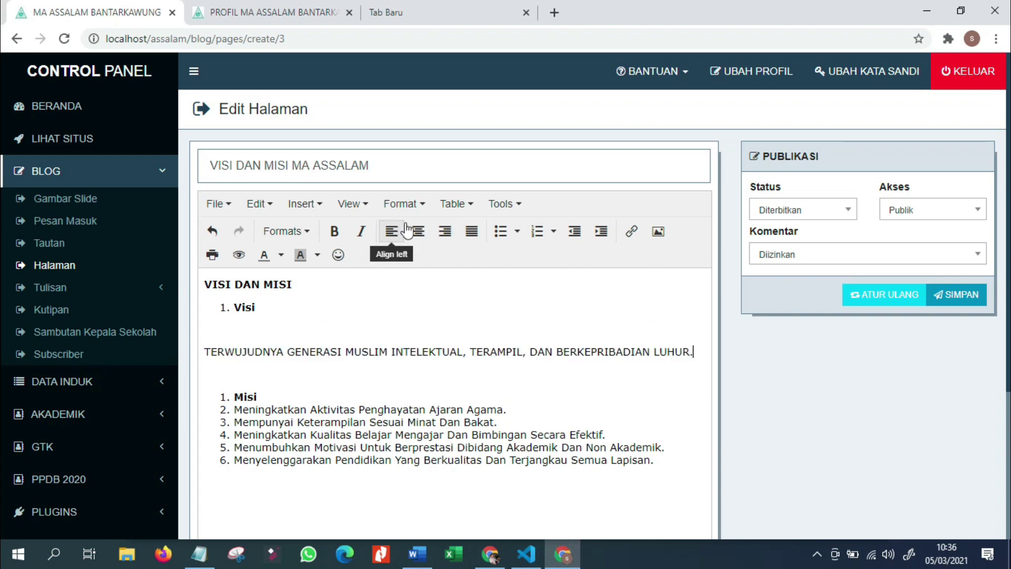
# Step: Delete the empty line between the Visi heading and the capitalized vision sentence
pyautogui.click(602, 238)
pyautogui.click(248, 334)
pyautogui.press('Delete')
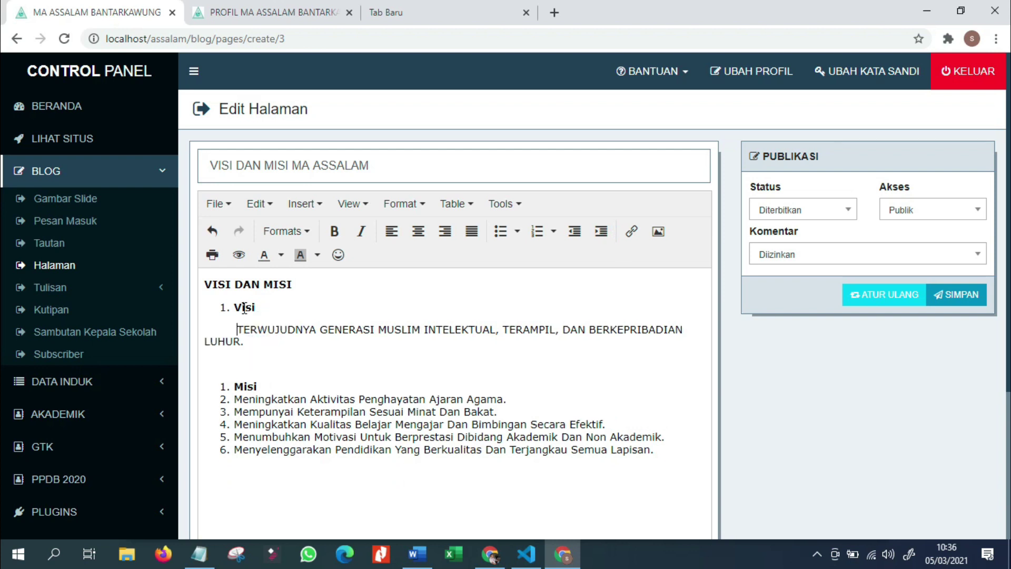
# Step: Turn the numbered Visi item into a plain heading with a blank line separating it from VISI DAN MISI
pyautogui.click(237, 307)
pyautogui.press('BackSpace')
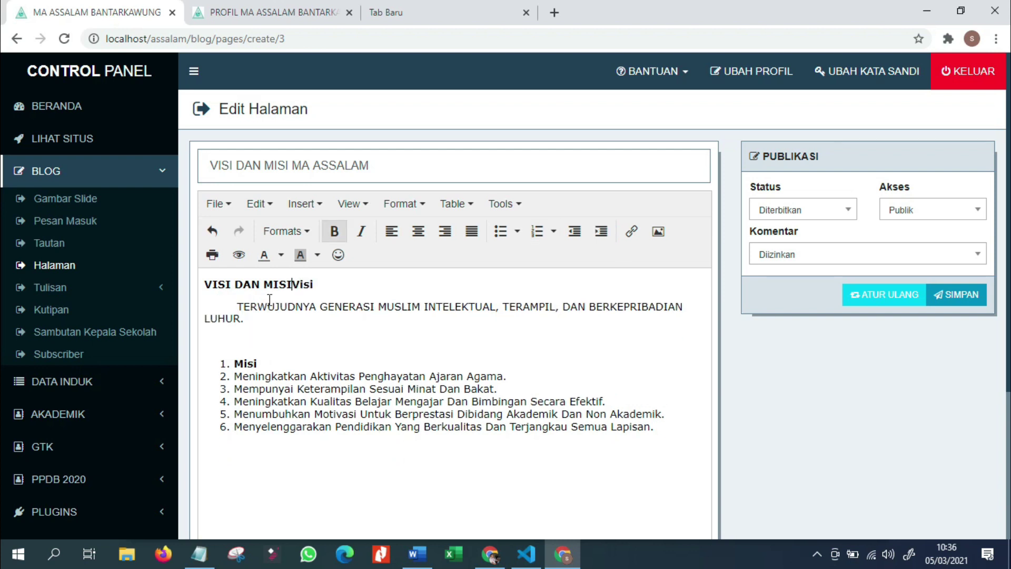
pyautogui.press('Return')
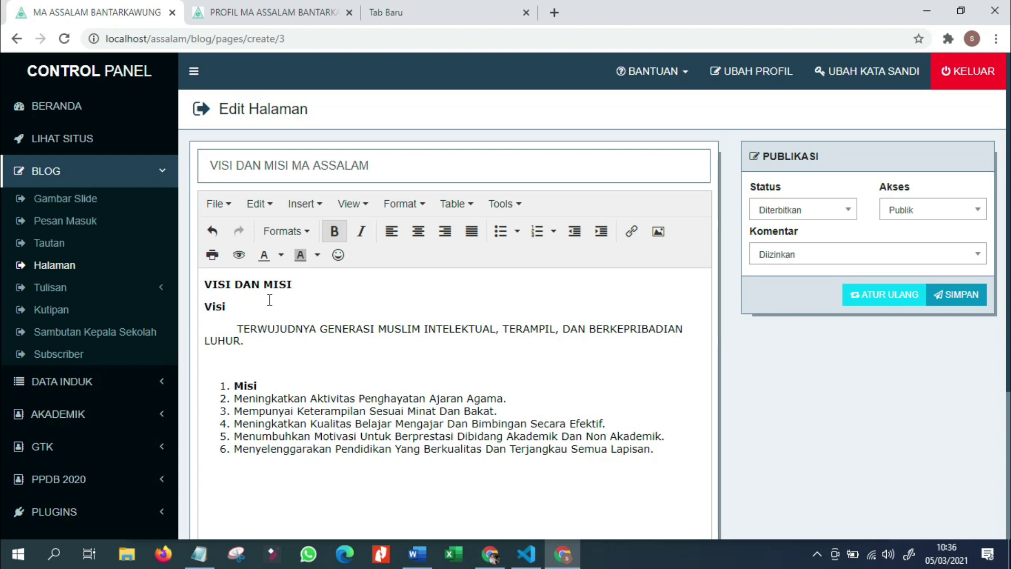
pyautogui.press('Return')
# Step: Strip the leading spaces before the vision sentence so it starts flush with TERWUJUDNYA
pyautogui.press('Down')
pyautogui.press('Delete')
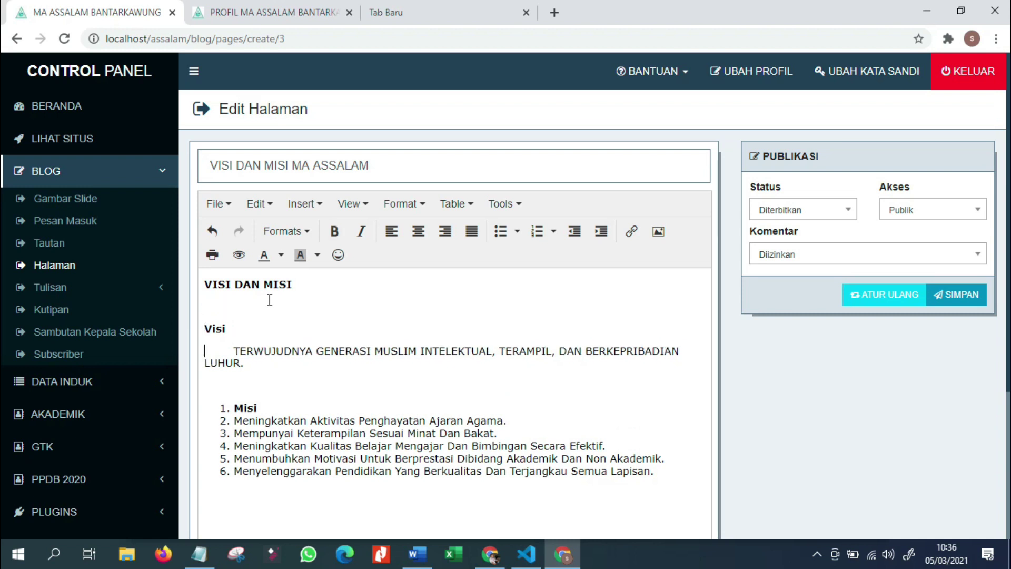
pyautogui.press('Delete')
pyautogui.press('Delete')
pyautogui.press('Delete')
pyautogui.press('Delete')
pyautogui.press('Delete')
pyautogui.press('Delete')
pyautogui.press('Delete')
pyautogui.press('Delete')
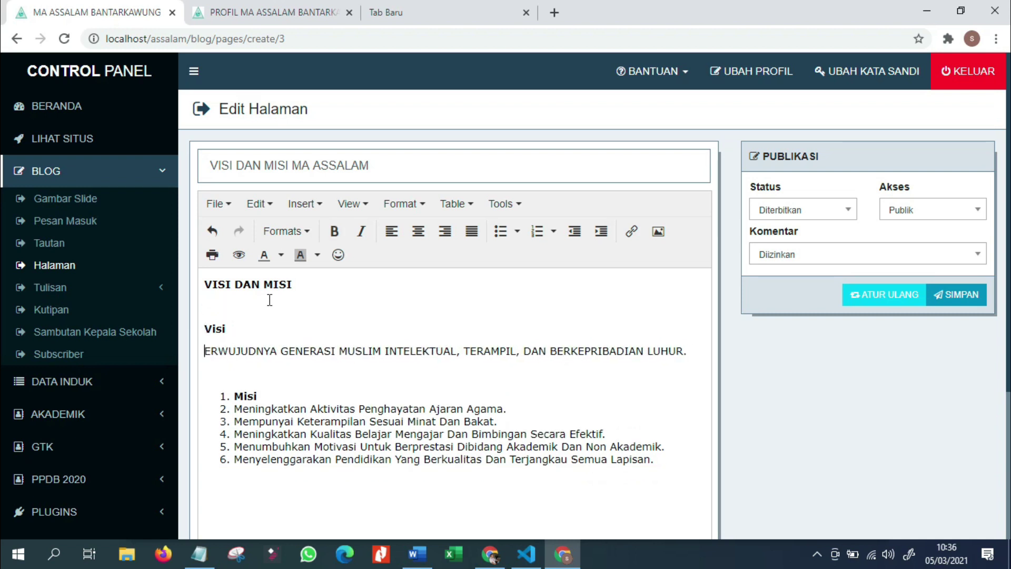
pyautogui.write('t')
pyautogui.press('BackSpace')
pyautogui.write('T')
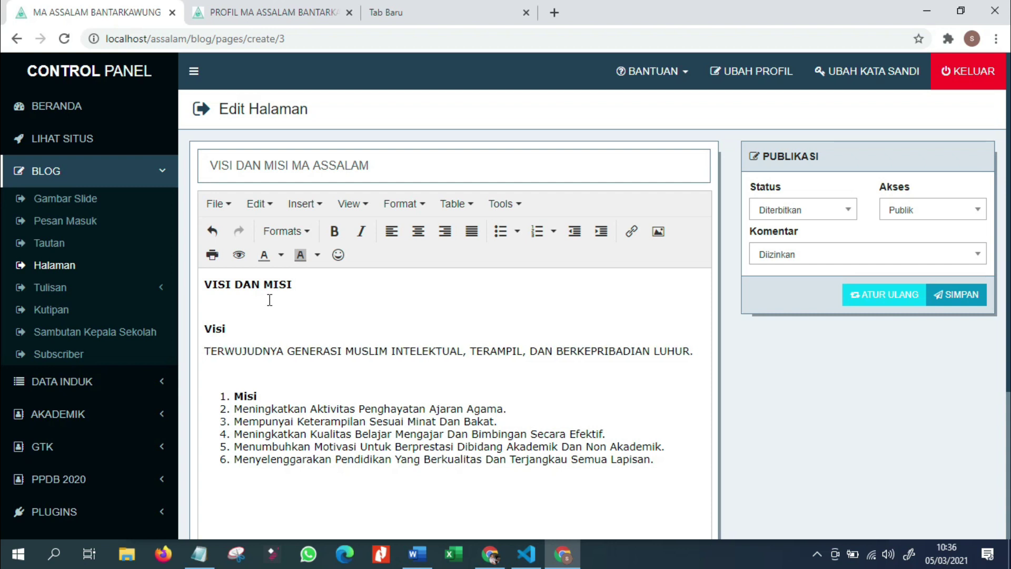
# Step: Increase the vision paragraph's indent by one level and make its text bold
pyautogui.click(601, 231)
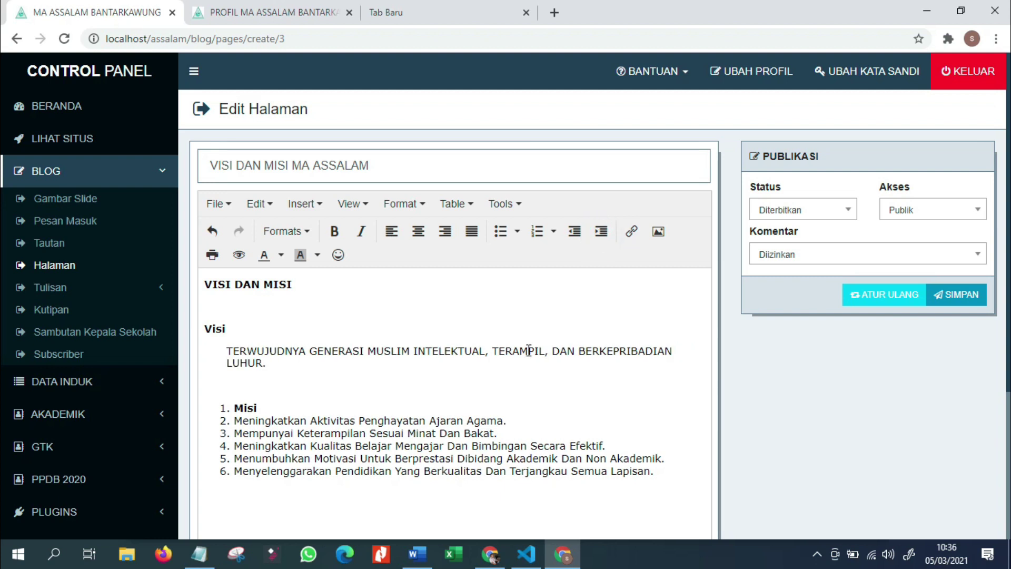
pyautogui.tripleClick(329, 362)
pyautogui.click(335, 231)
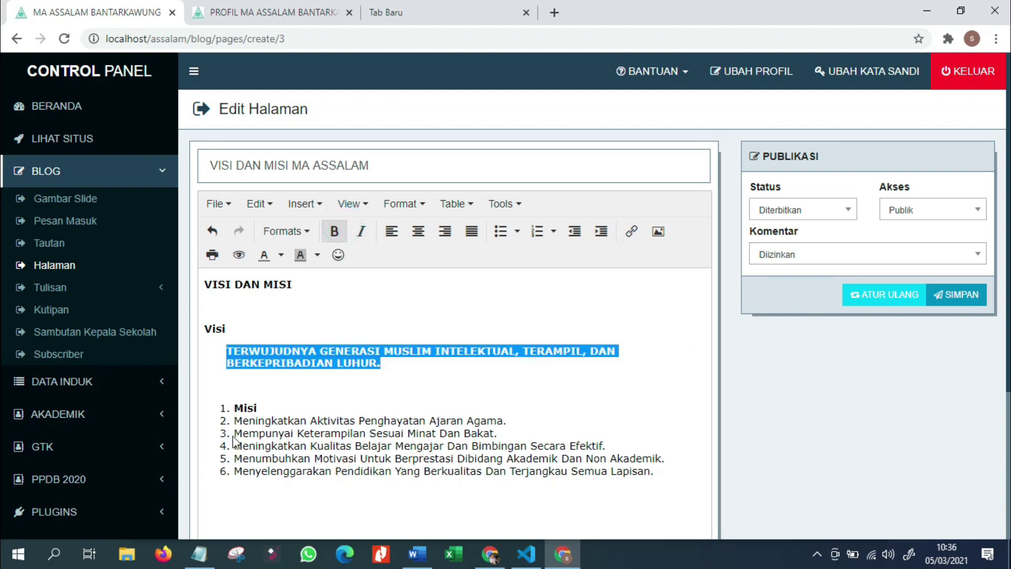
# Step: Take Misi out of the numbered list as a plain heading, with a blank line above it
pyautogui.click(232, 409)
pyautogui.press('BackSpace')
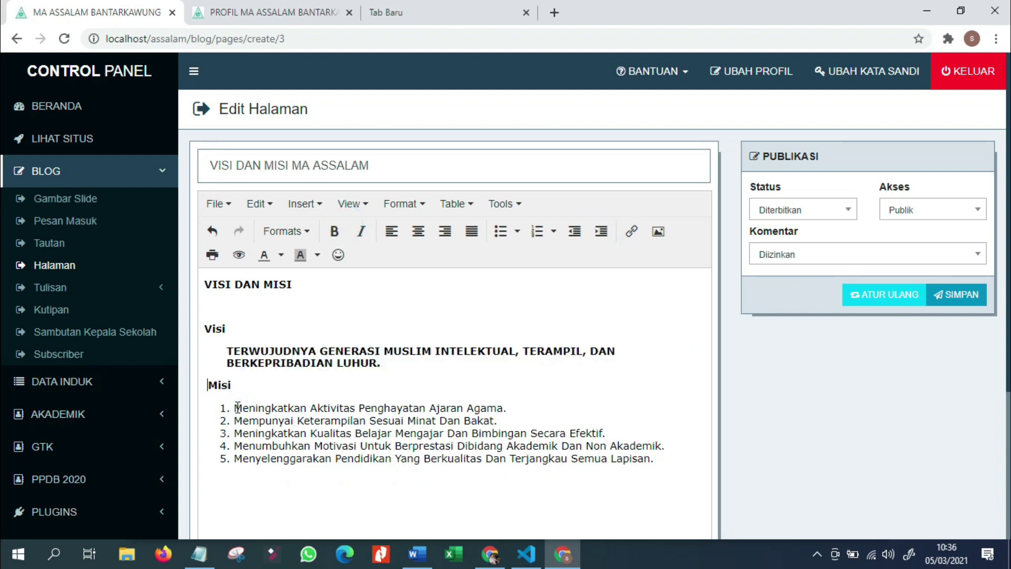
pyautogui.press('Return')
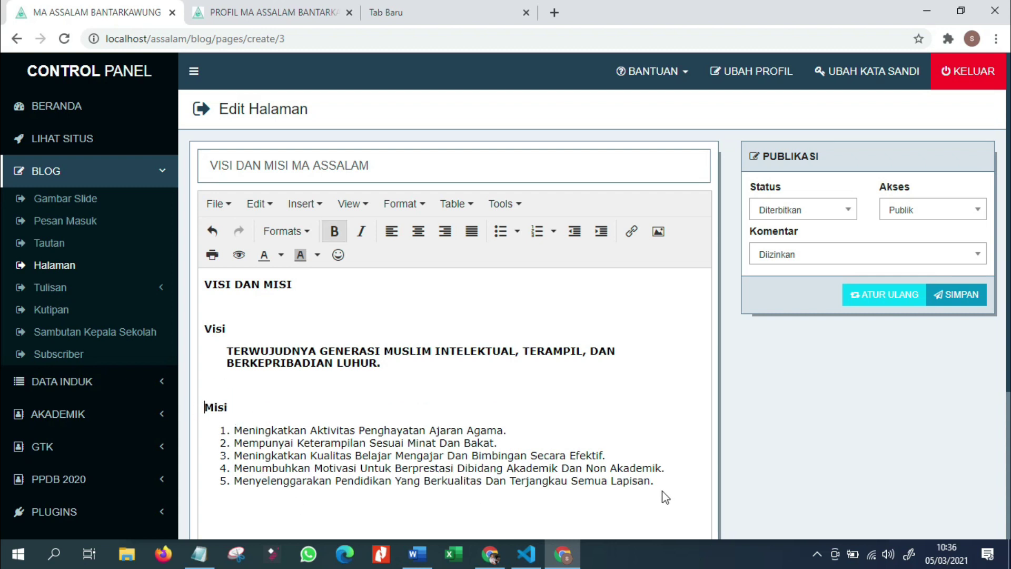
# Step: Copy the whole Tujuan section, including Tujuan Umum and Tujuan Khusus, from page 2 of the Word document
pyautogui.click(676, 479)
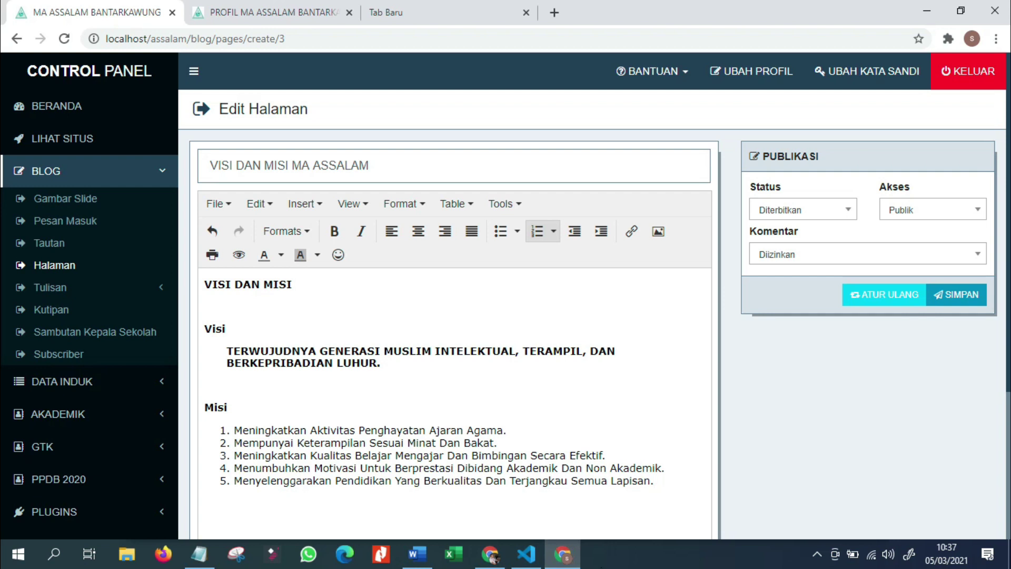
pyautogui.click(417, 554)
pyautogui.click(390, 312)
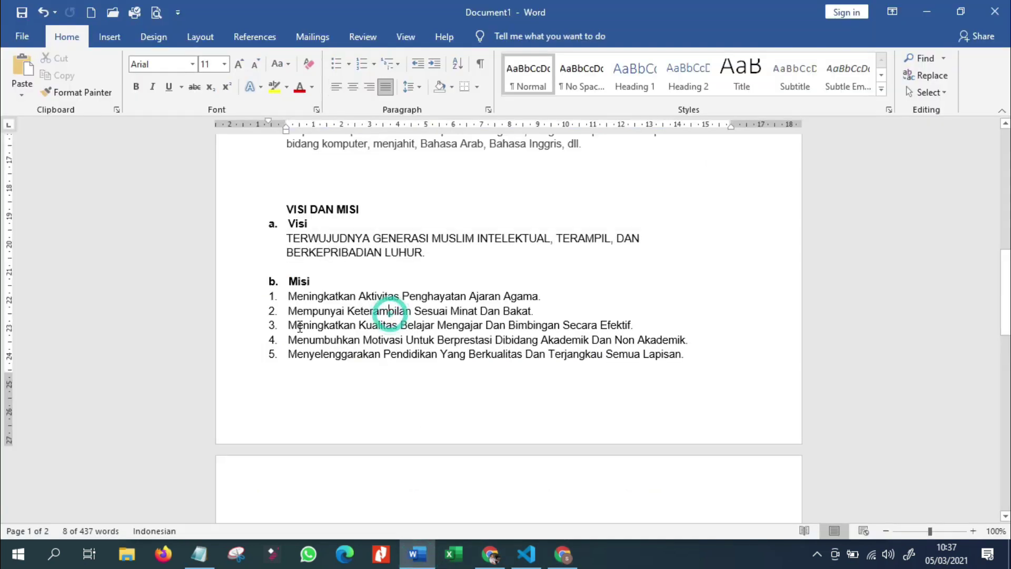
pyautogui.scroll(-6, 300, 327)
pyautogui.moveTo(286, 264); pyautogui.dragTo(558, 431)
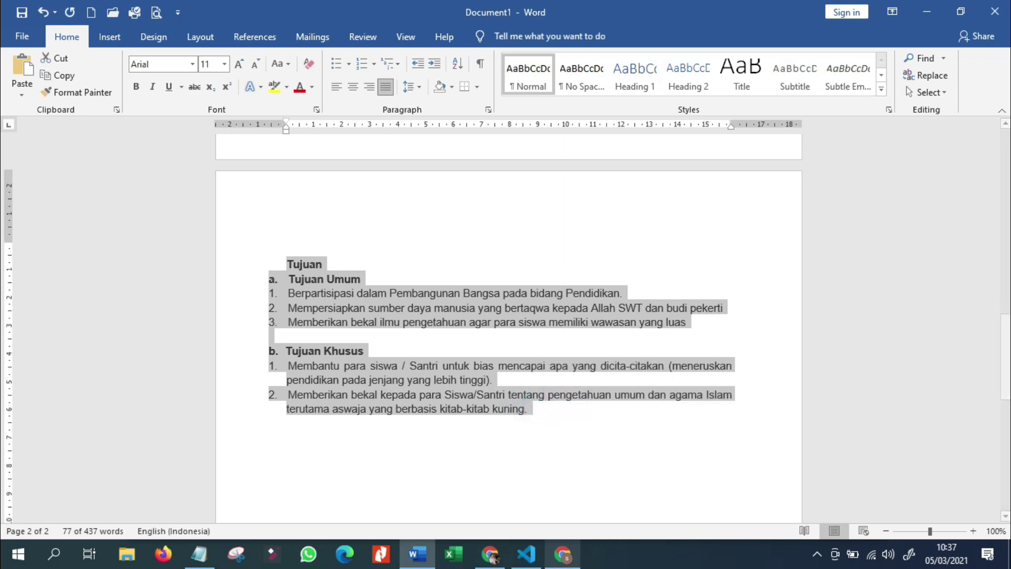
# Step: Paste the copied Tujuan section below the Misi list in the page editor in Chrome, after a blank line
pyautogui.click(561, 557)
pyautogui.click(671, 477)
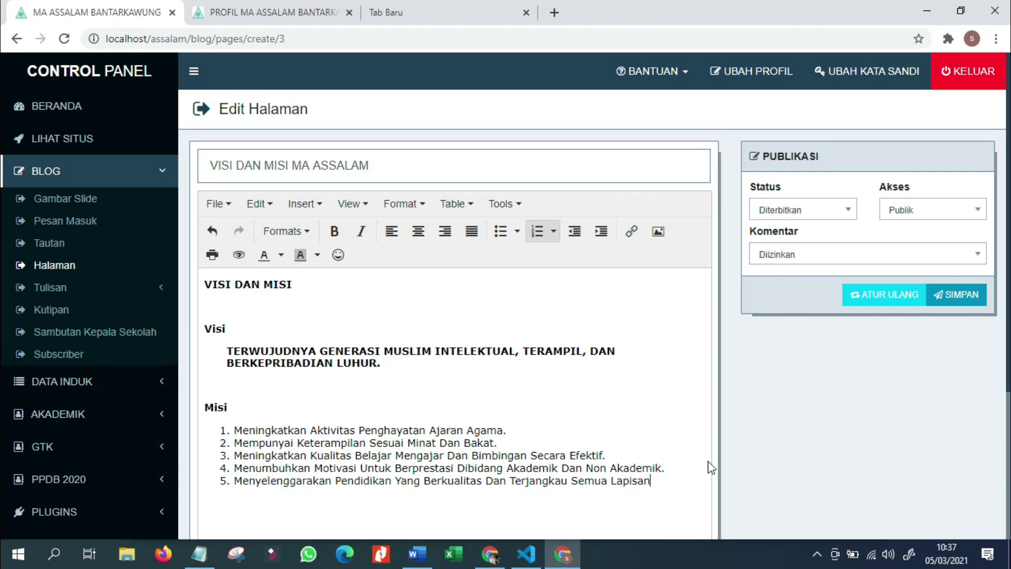
pyautogui.press('Return')
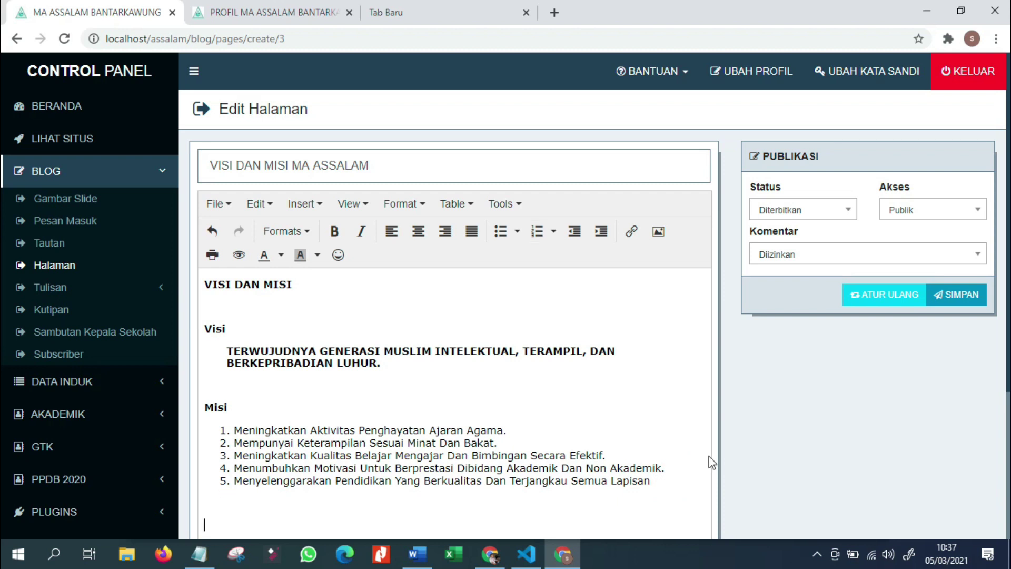
pyautogui.hotkey('ctrl', 'v')
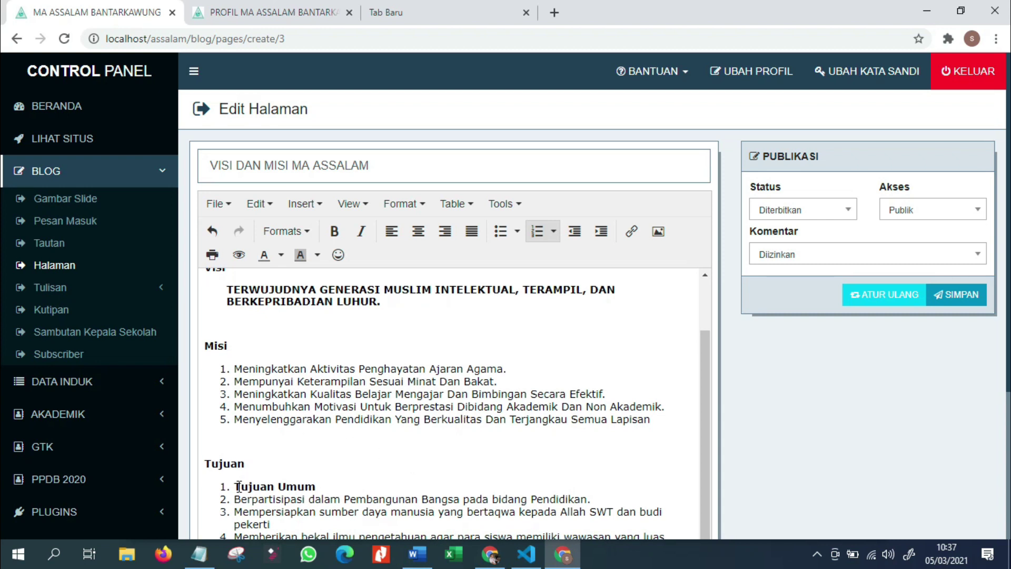
# Step: Turn the numbered Tujuan Umum item into a plain heading on its own line below Tujuan
pyautogui.click(238, 485)
pyautogui.press('BackSpace')
pyautogui.press('Return')
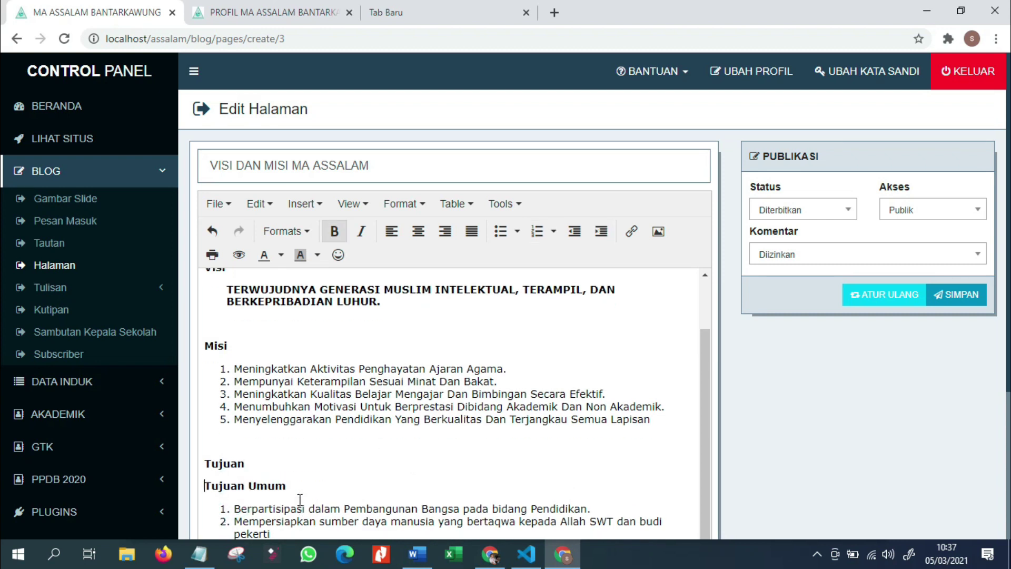
pyautogui.scroll(-4, 274, 421)
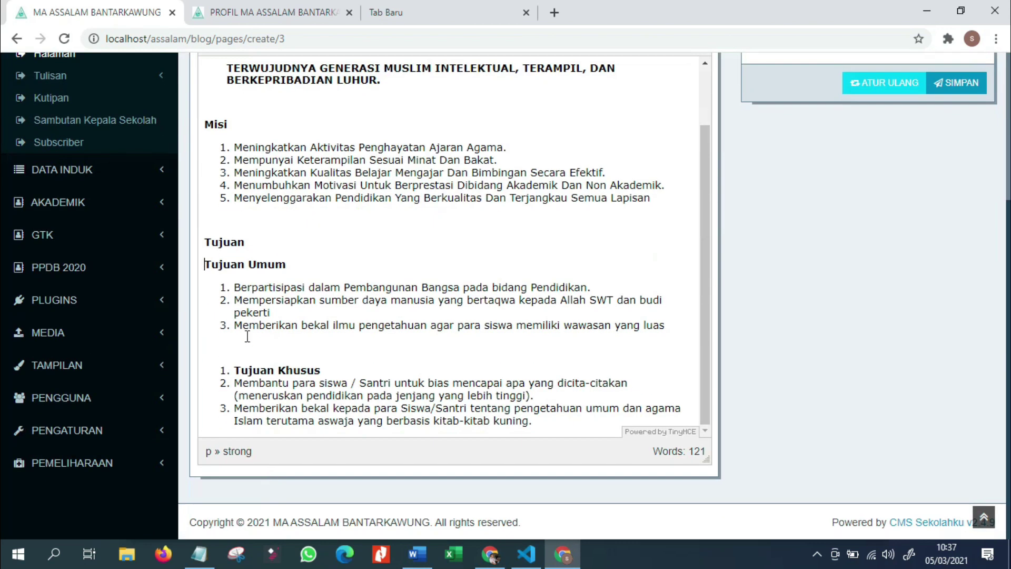
# Step: Turn the numbered Tujuan Khusus item into a plain heading above its list and save the page
pyautogui.click(234, 364)
pyautogui.press('BackSpace')
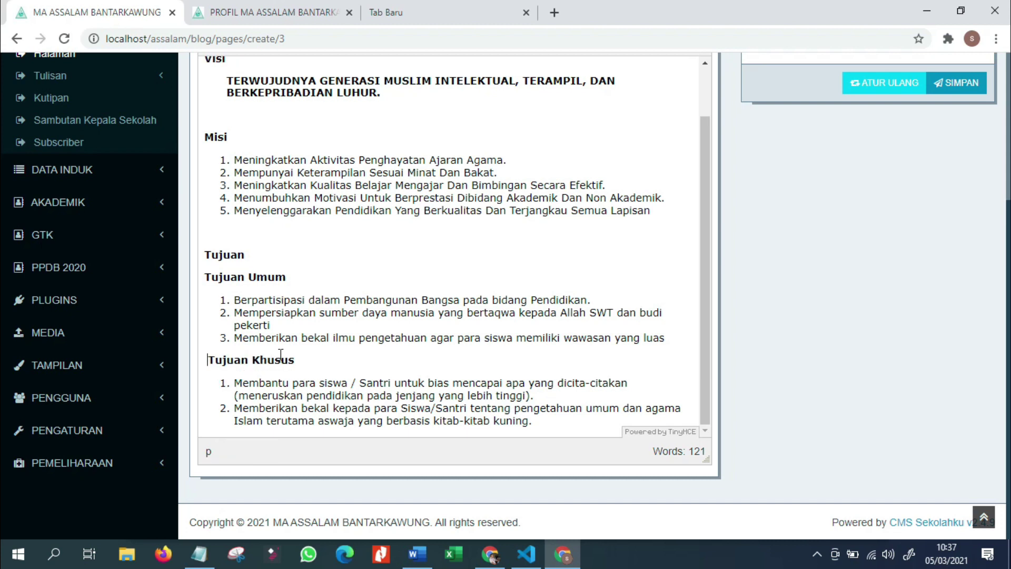
pyautogui.scroll(9, 420, 352)
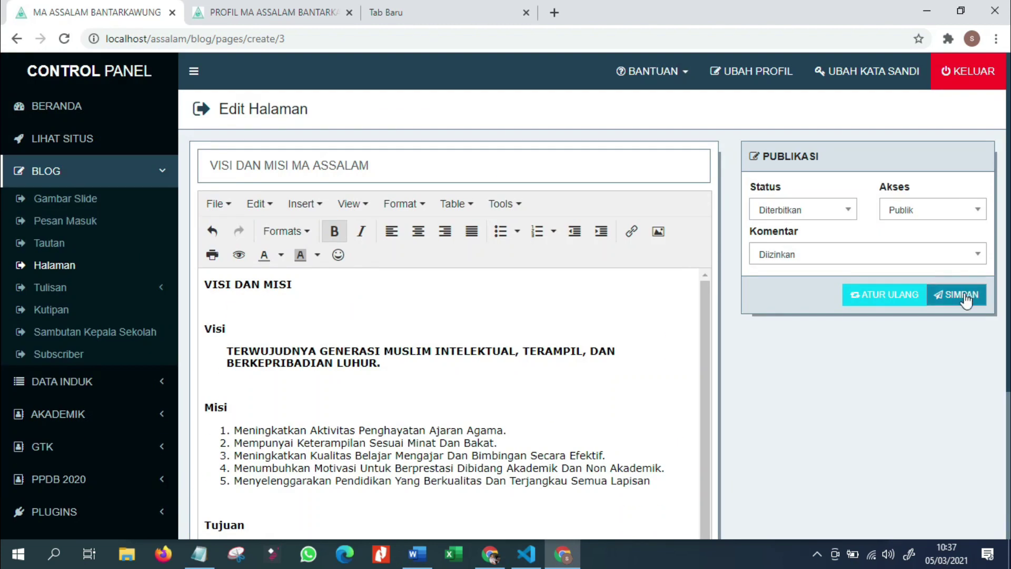
pyautogui.click(964, 298)
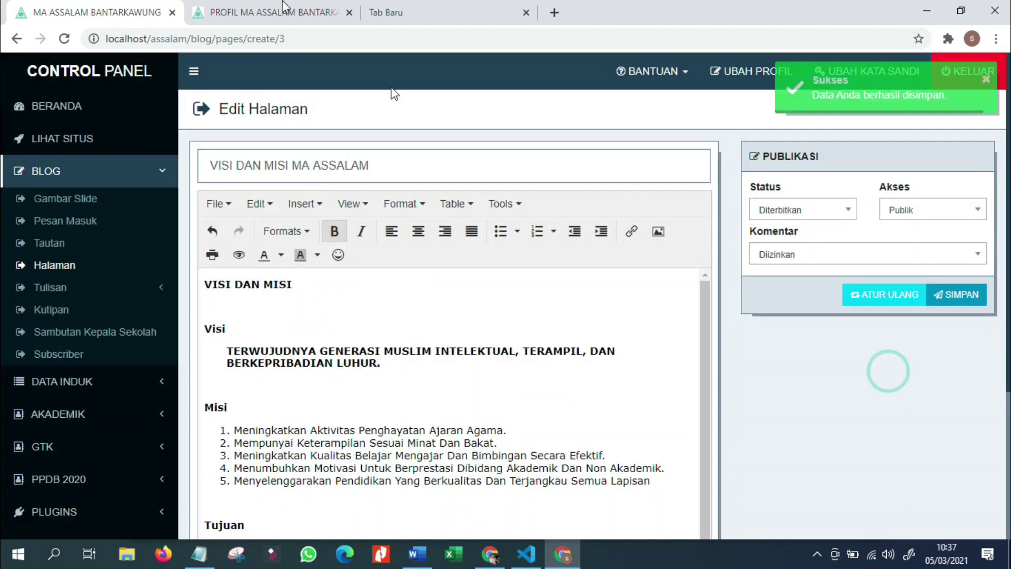
# Step: Review the published Visi dan Misi page on the school website from heading to Tujuan Khusus
pyautogui.click(263, 12)
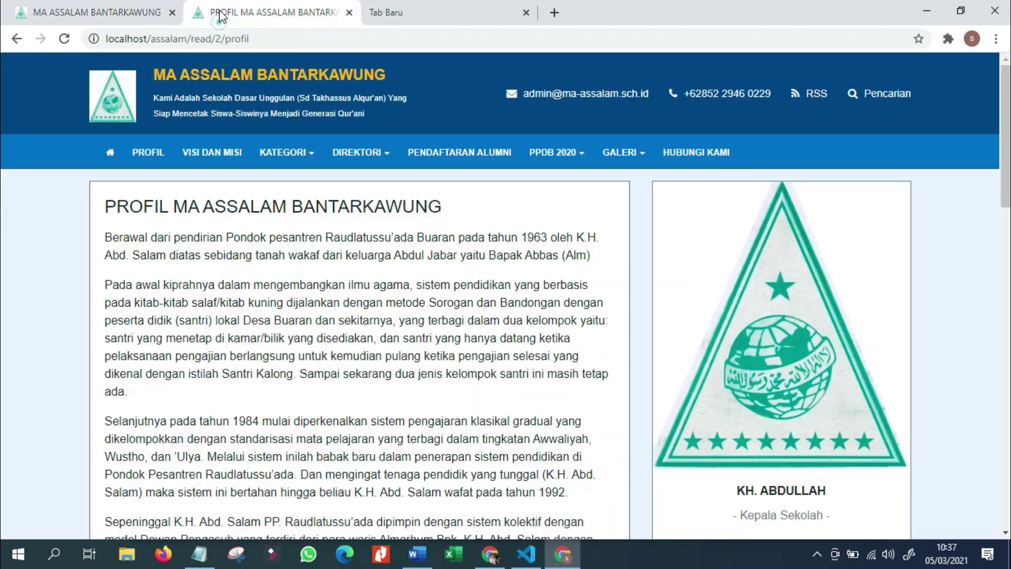
pyautogui.click(187, 153)
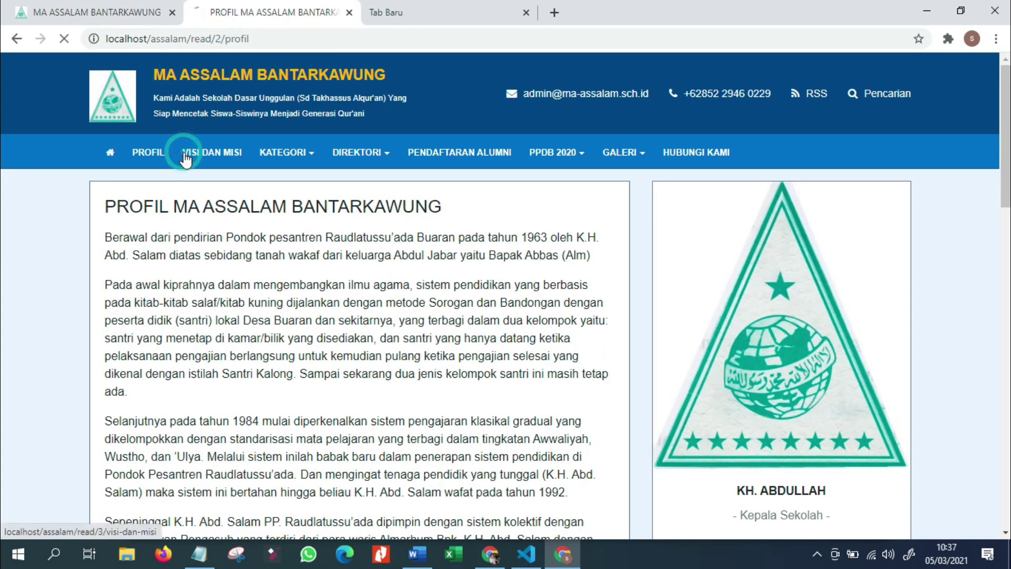
pyautogui.scroll(-3, 225, 196)
pyautogui.scroll(-3, 226, 197)
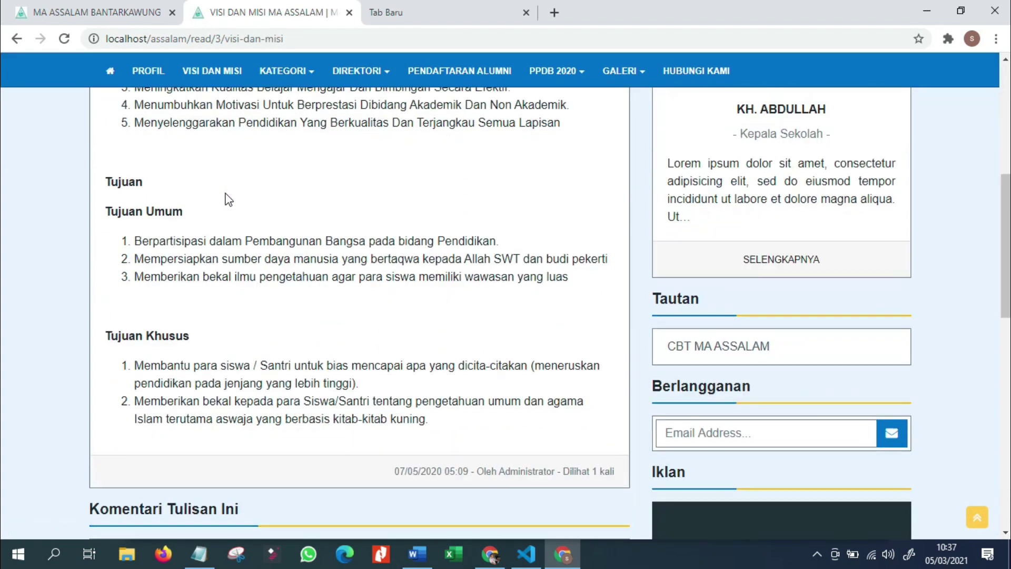
pyautogui.scroll(7, 246, 182)
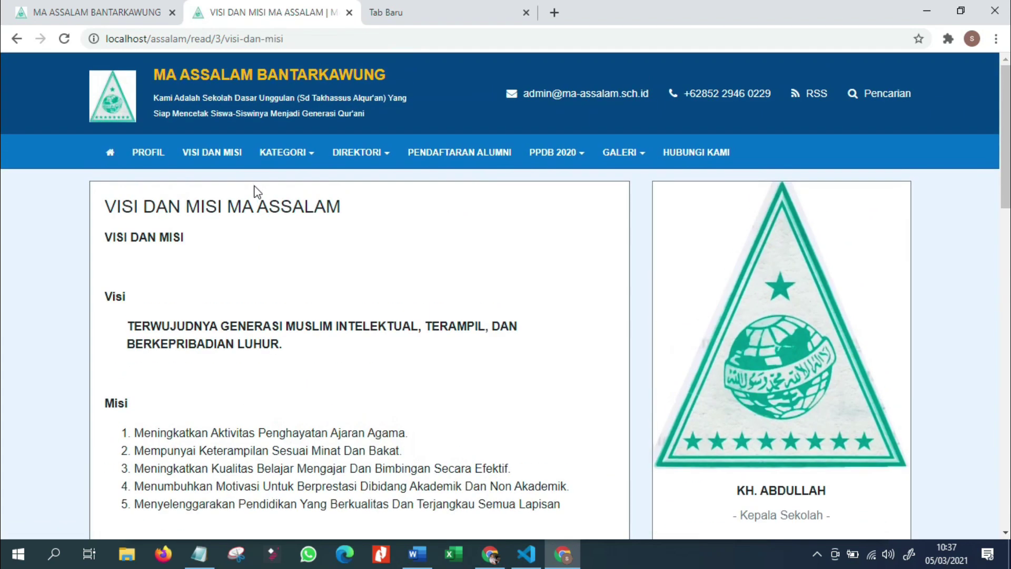
# Step: Look over the website's Profil page and home page
pyautogui.click(158, 158)
pyautogui.scroll(-4, 293, 275)
pyautogui.scroll(4, 293, 275)
pyautogui.click(111, 154)
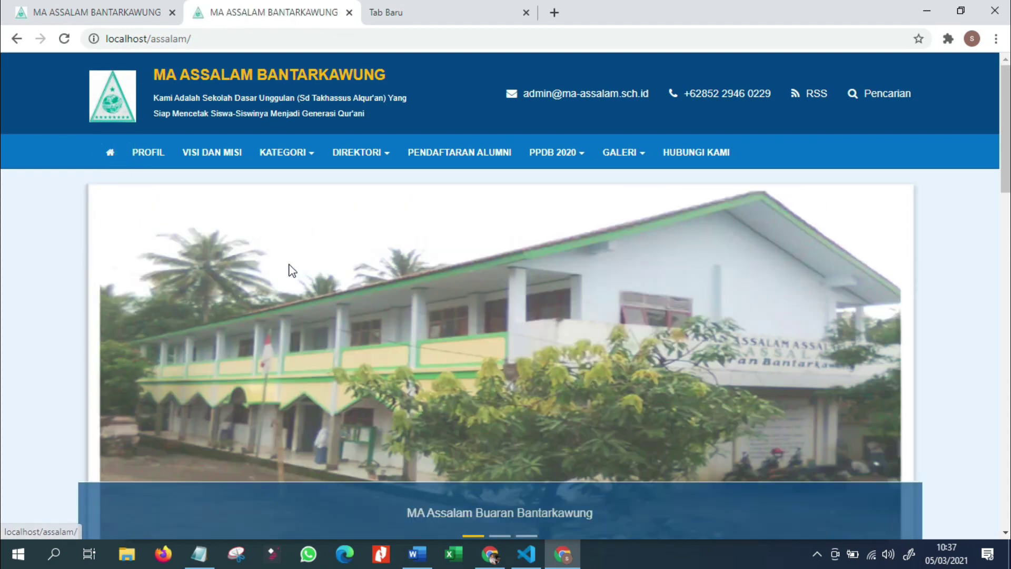
pyautogui.scroll(-6, 290, 264)
pyautogui.scroll(6, 287, 264)
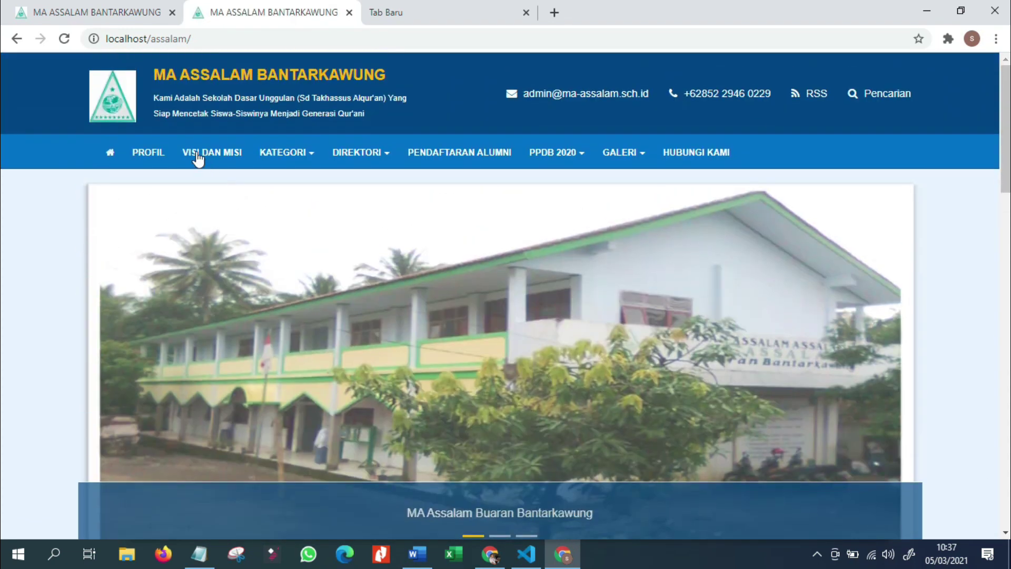
# Step: Open Sample Post 1 for editing from the control panel's list of all posts, and switch to the blank browser tab
pyautogui.click(90, 4)
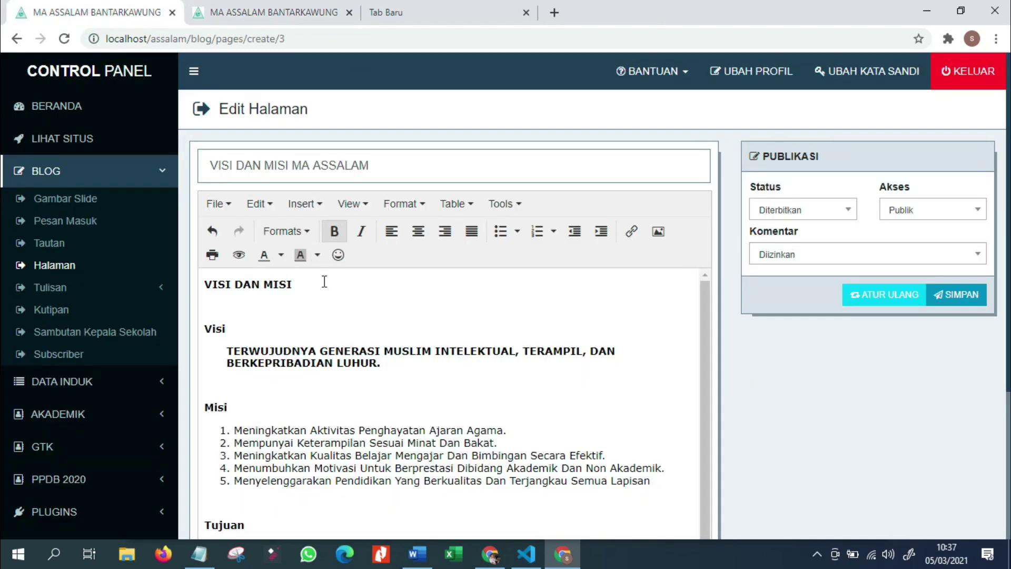
pyautogui.click(156, 283)
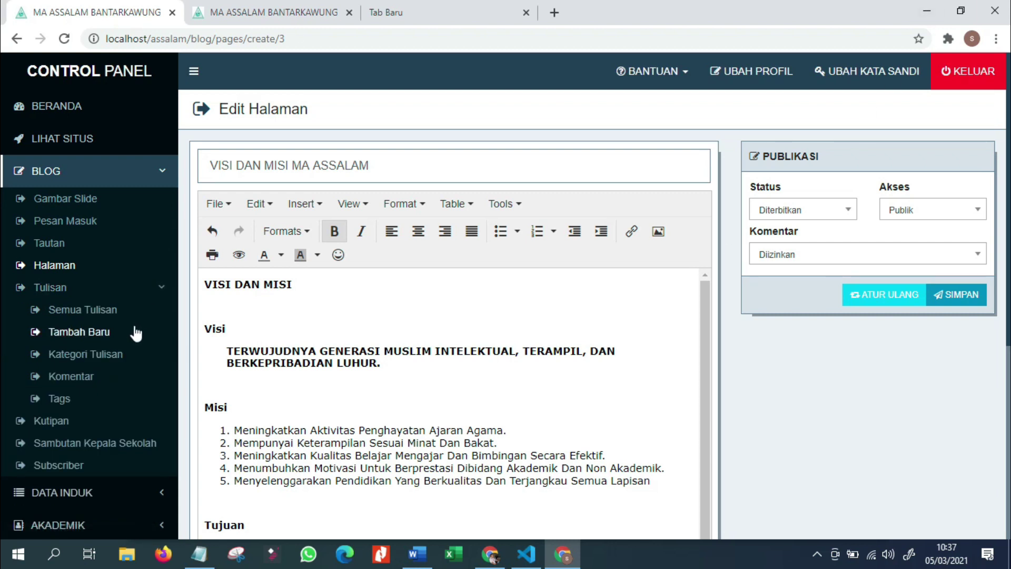
pyautogui.click(122, 314)
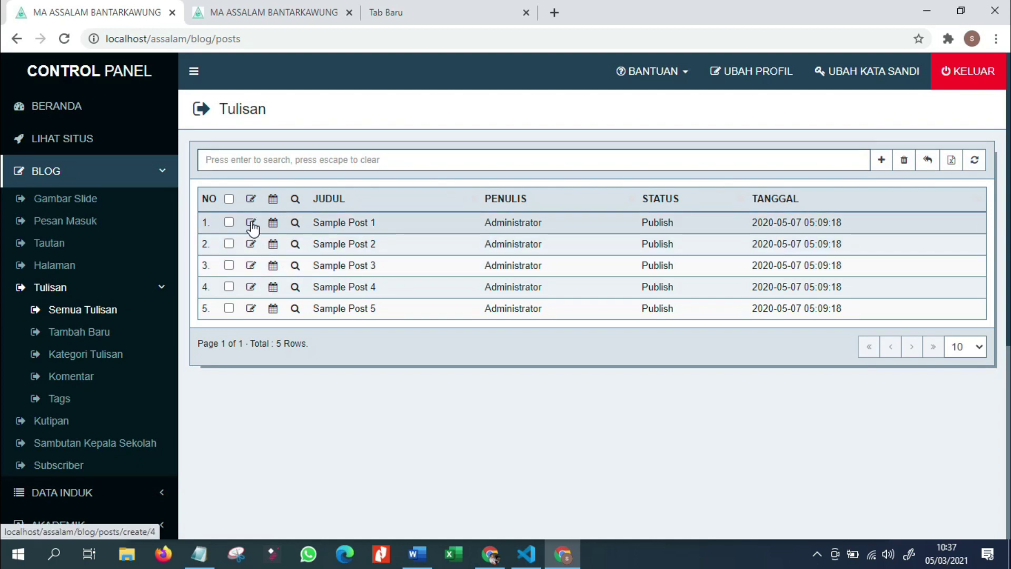
pyautogui.click(252, 224)
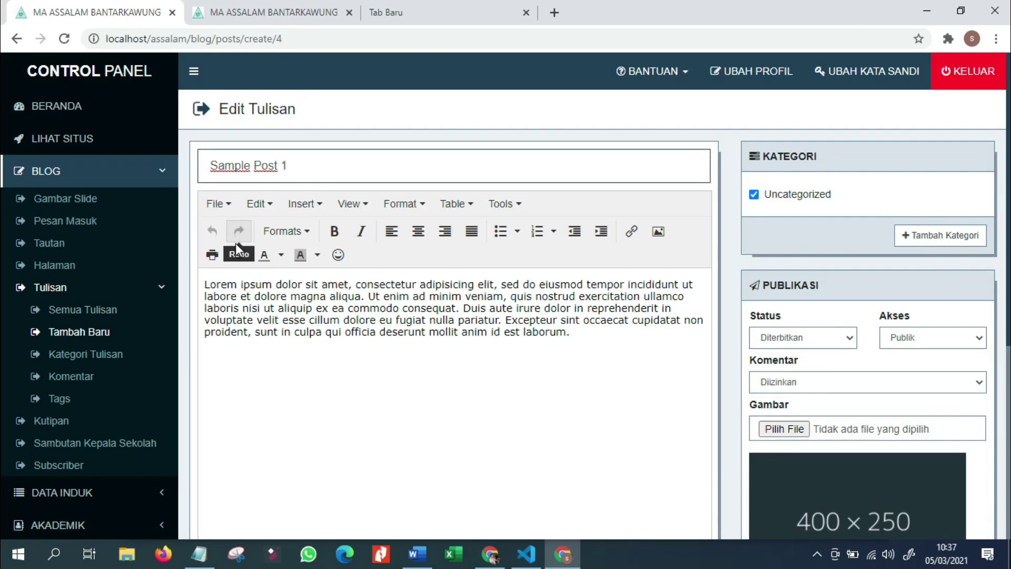
pyautogui.click(432, 15)
pyautogui.write('WADU')
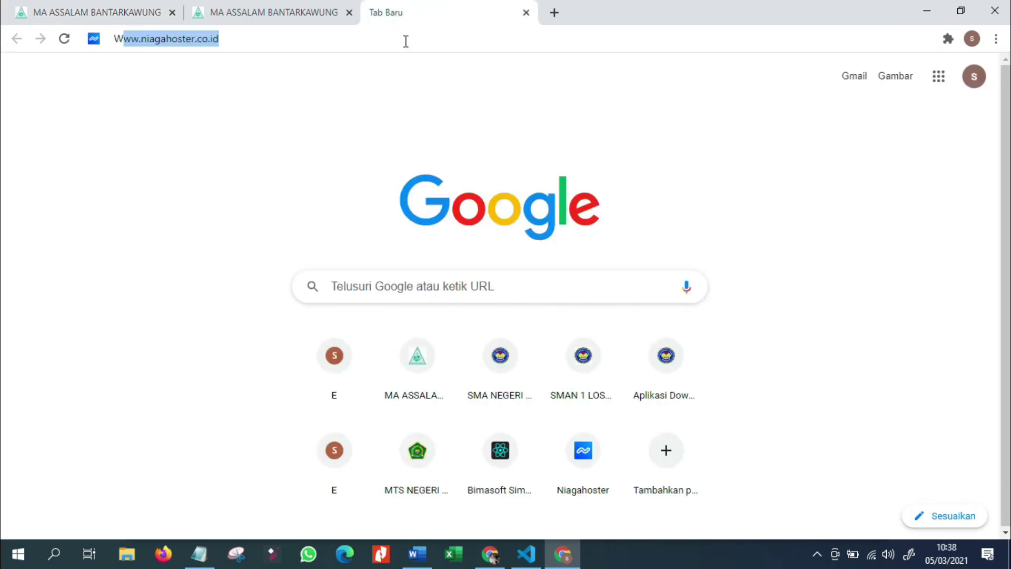
pyautogui.press('BackSpace')
pyautogui.press('BackSpace')
pyautogui.press('BackSpace')
pyautogui.press('BackSpace')
pyautogui.write('wak')
pyautogui.press('BackSpace')
pyautogui.press('BackSpace')
pyautogui.press('BackSpace')
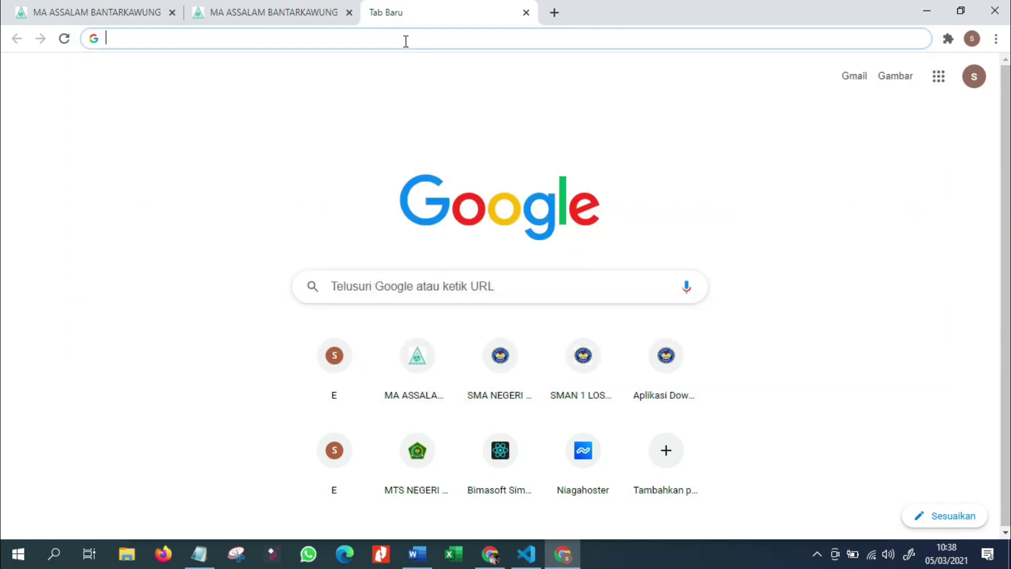
pyautogui.write('bu')
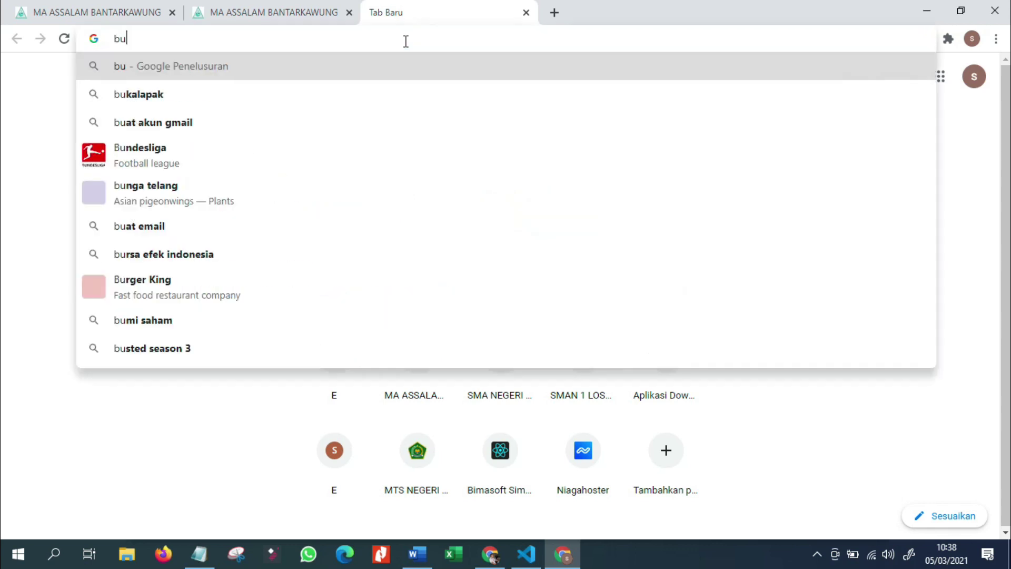
pyautogui.press('BackSpace')
pyautogui.press('BackSpace')
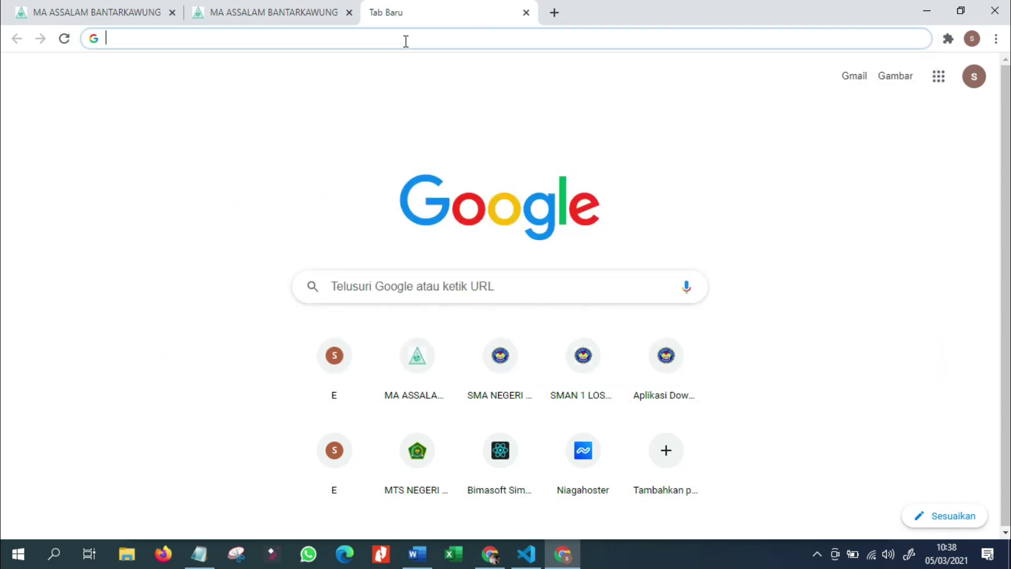
pyautogui.write('bumi')
pyautogui.press('BackSpace')
pyautogui.press('BackSpace')
pyautogui.press('BackSpace')
pyautogui.press('BackSpace')
# Step: Search Google for "kaligua" and look through the results for an article
pyautogui.write('kaligua')
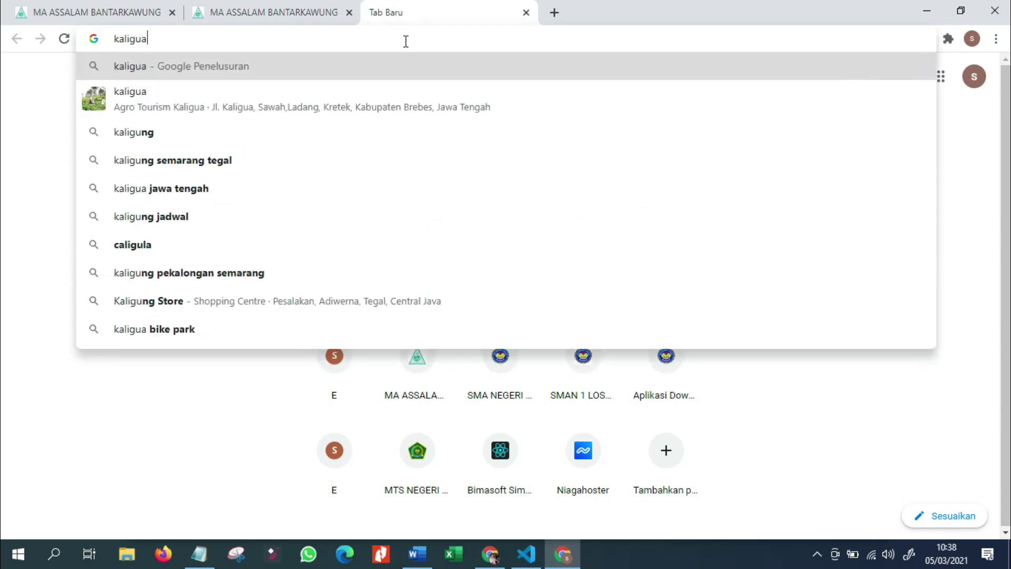
pyautogui.press('Return')
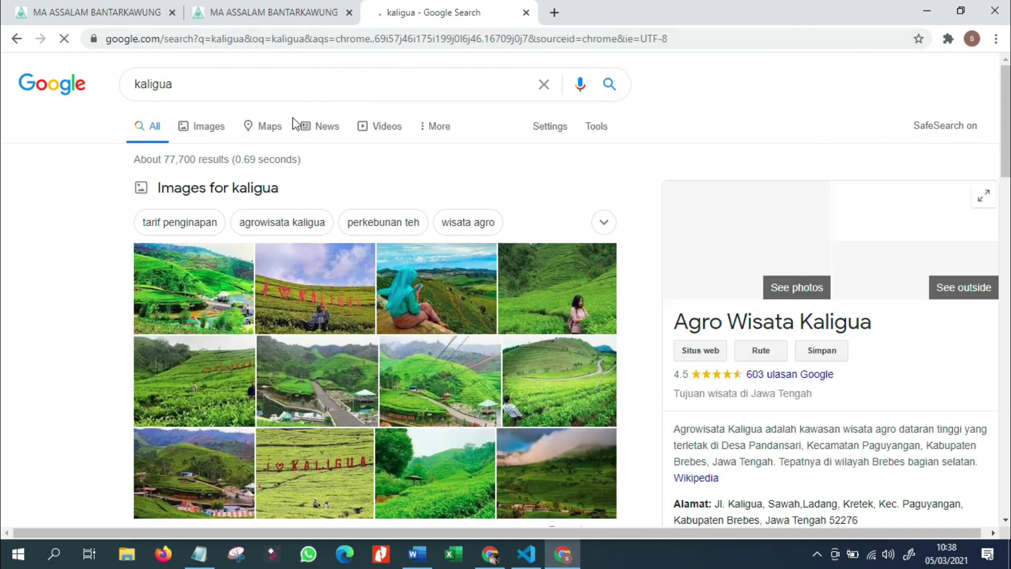
pyautogui.scroll(-5, 293, 185)
pyautogui.scroll(-4, 294, 224)
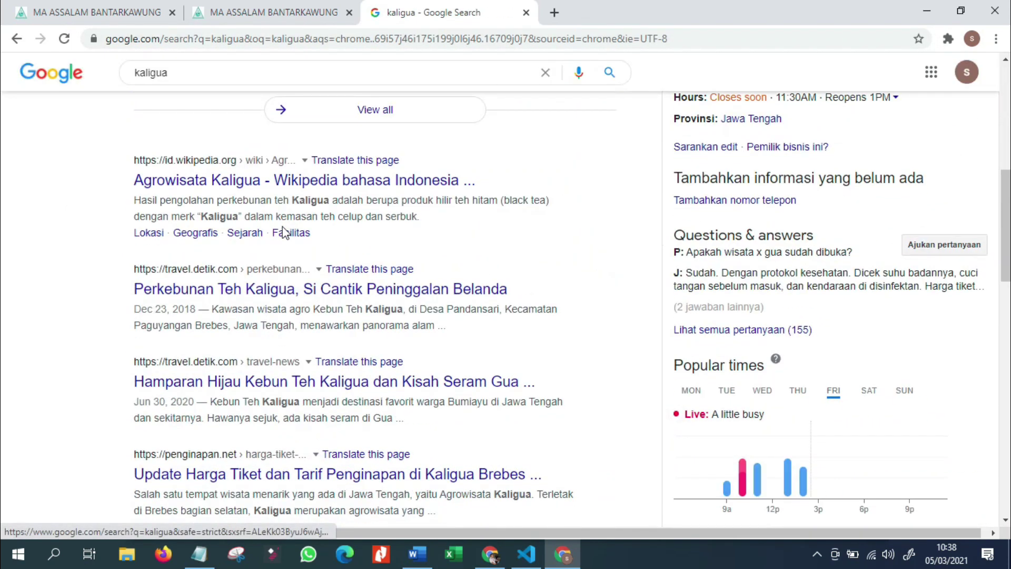
pyautogui.scroll(-3, 240, 295)
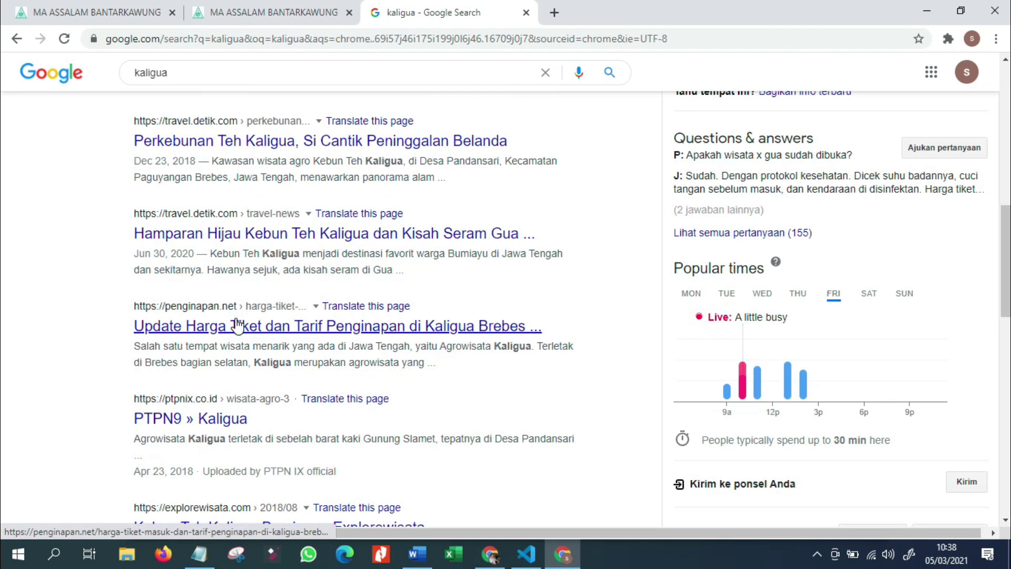
pyautogui.scroll(-3, 225, 337)
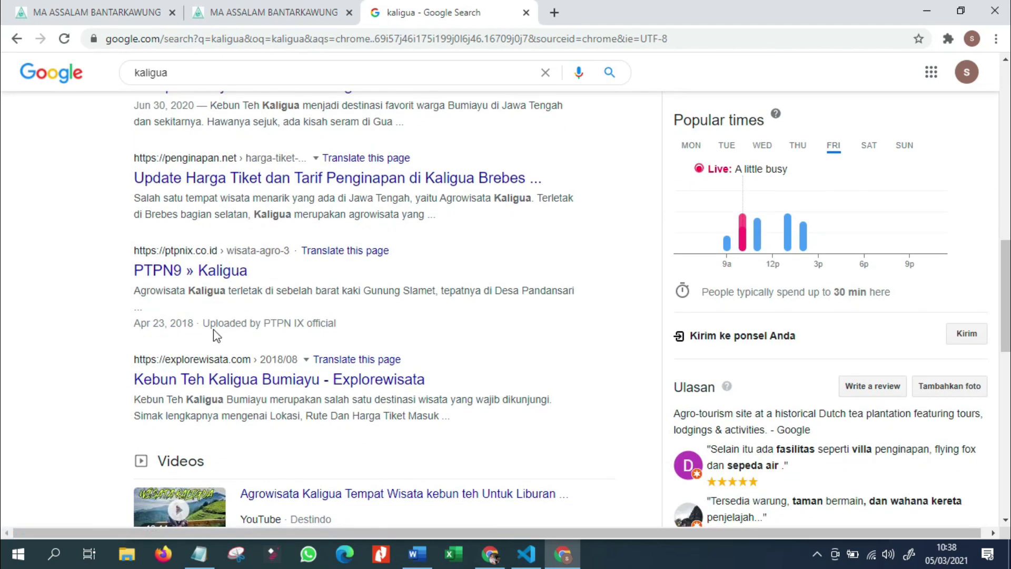
pyautogui.scroll(-1, 213, 332)
# Step: Try the Explorewisata article on Kebun Teh Kaligua Bumiayu as a source, and return to the search results
pyautogui.click(233, 307)
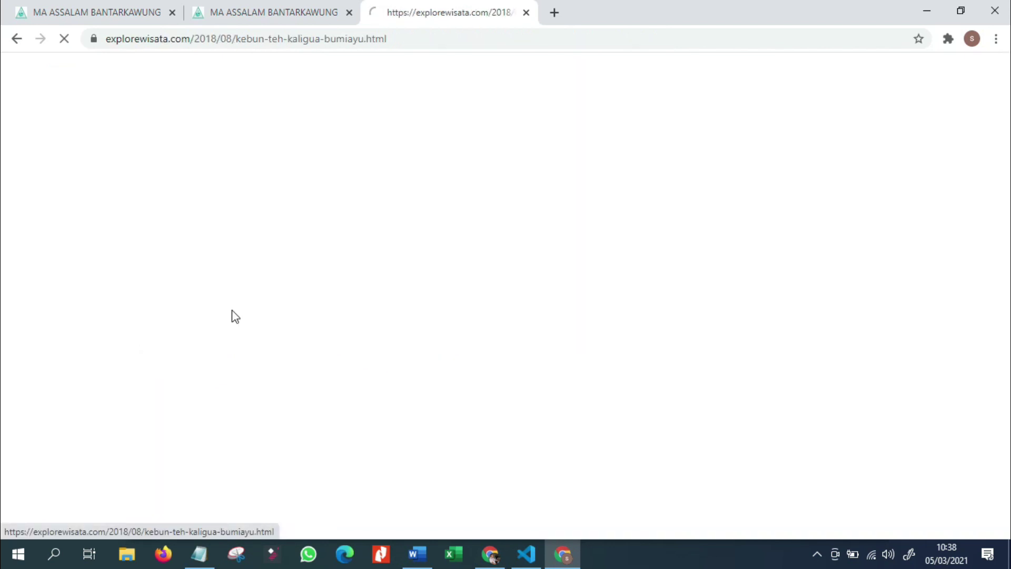
pyautogui.scroll(-5, 334, 257)
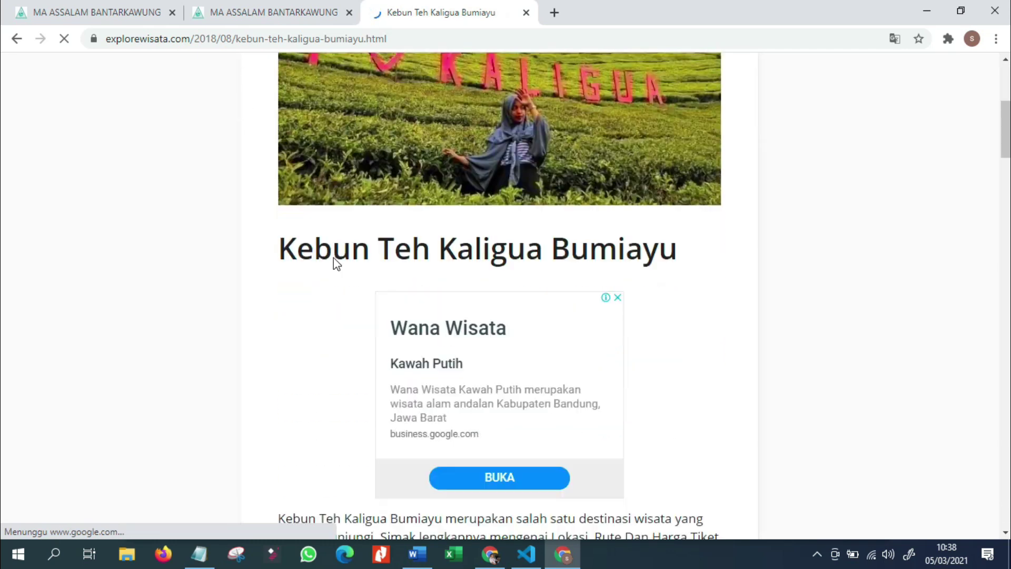
pyautogui.click(286, 191)
pyautogui.click(293, 192)
pyautogui.click(261, 22)
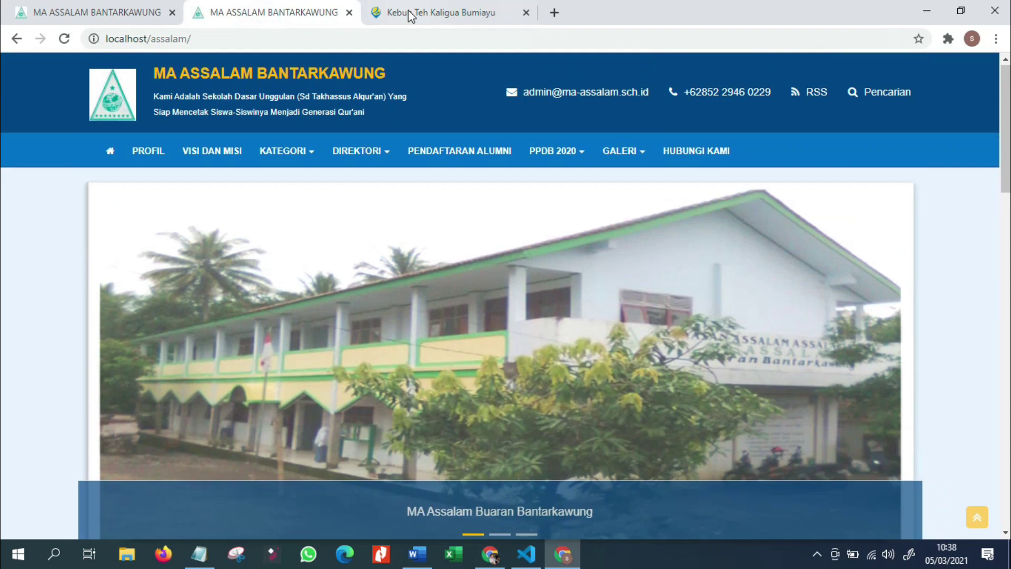
pyautogui.click(406, 21)
pyautogui.click(12, 38)
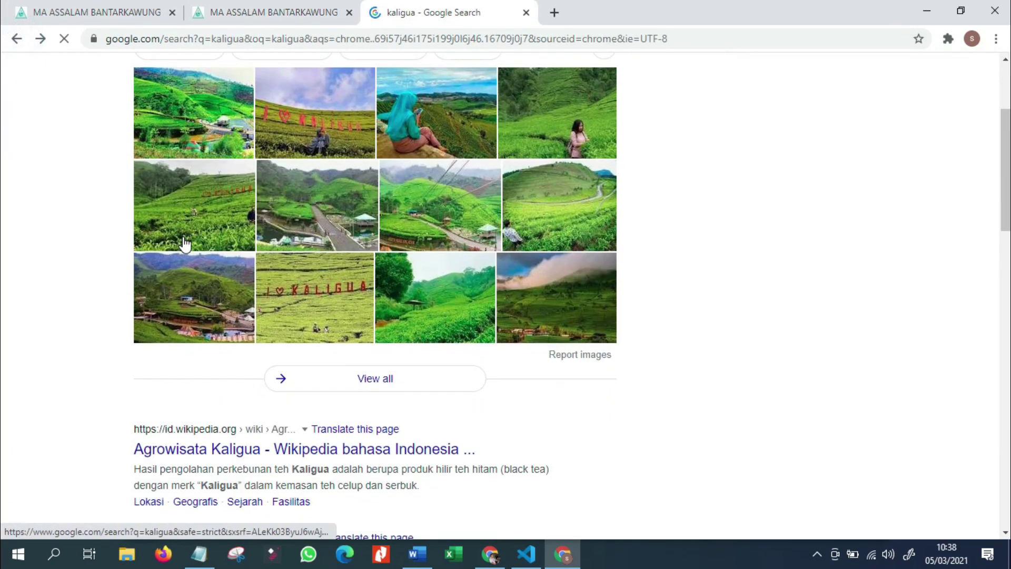
# Step: Open the IDN Times Jateng article "Memesona, 9 Fakta Kaligua Paguyangan" from the search results
pyautogui.scroll(-10, 173, 252)
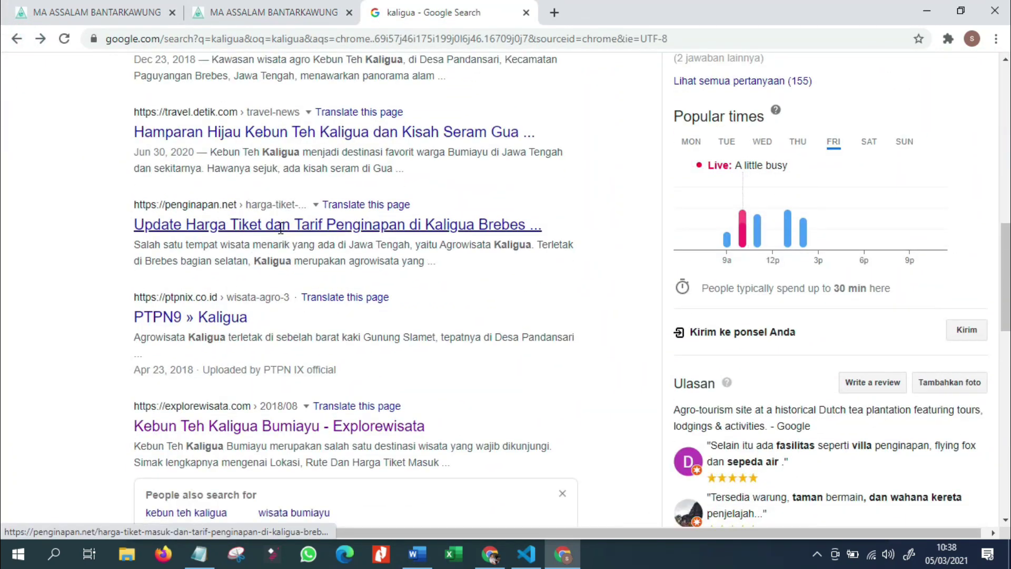
pyautogui.scroll(-1, 279, 234)
pyautogui.click(283, 233)
pyautogui.scroll(-10, 421, 278)
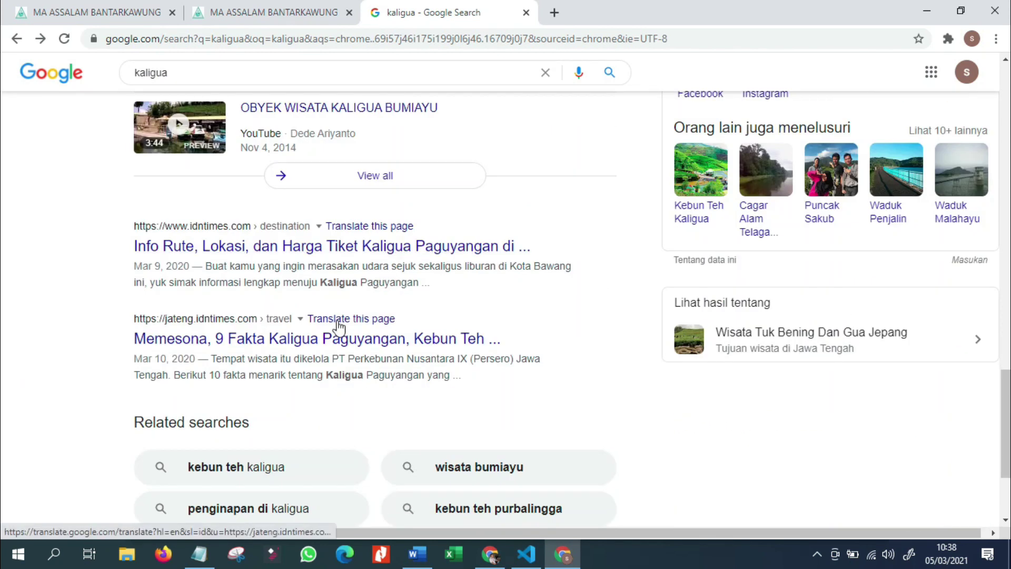
pyautogui.click(321, 343)
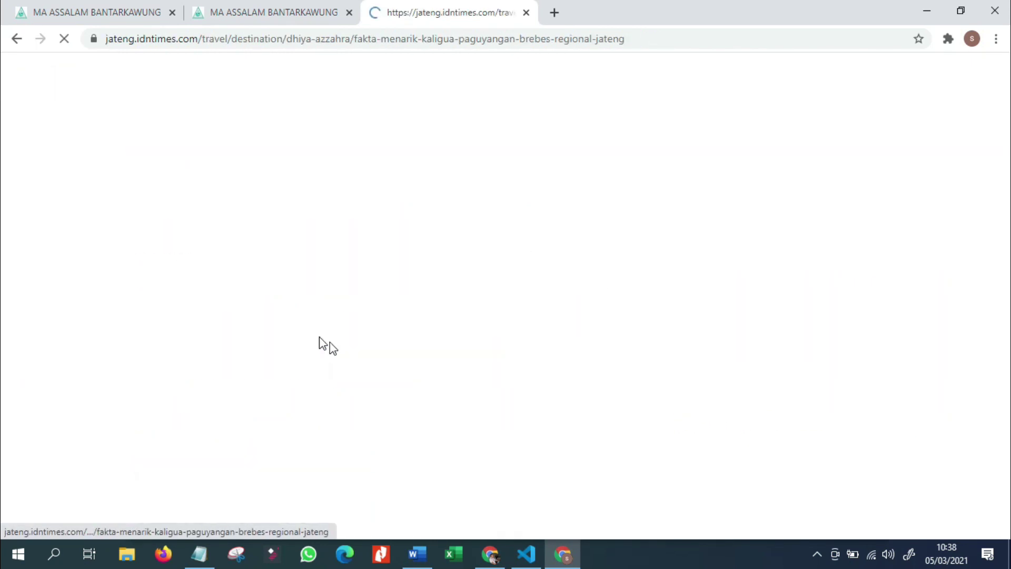
# Step: Copy the article title from "9 Fakta Kaligua" through "Brebes", leaving out "Memesona"
pyautogui.moveTo(225, 284); pyautogui.dragTo(263, 209)
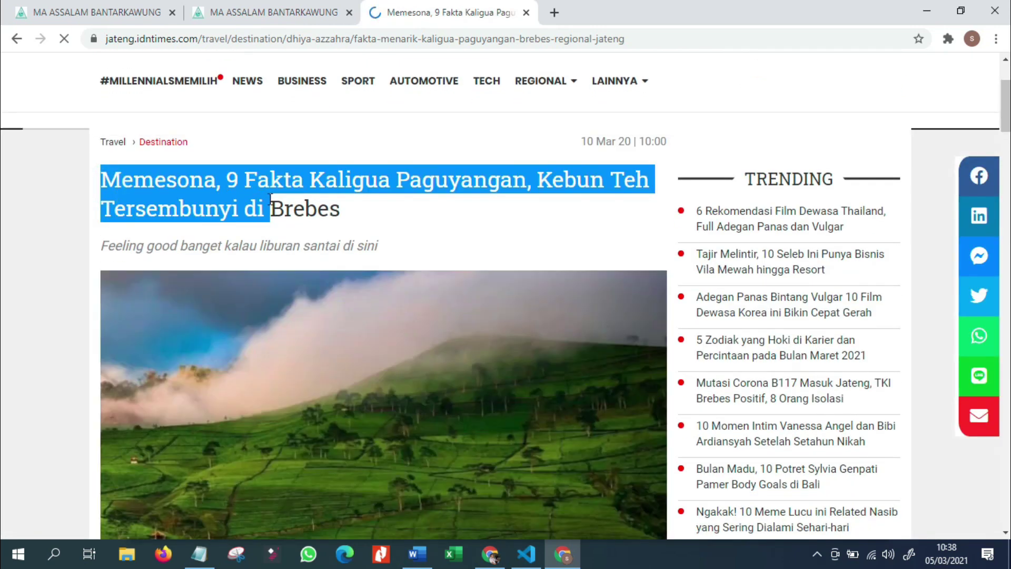
pyautogui.click(252, 176)
pyautogui.moveTo(232, 176); pyautogui.dragTo(341, 221)
pyautogui.hotkey('ctrl', 'c')
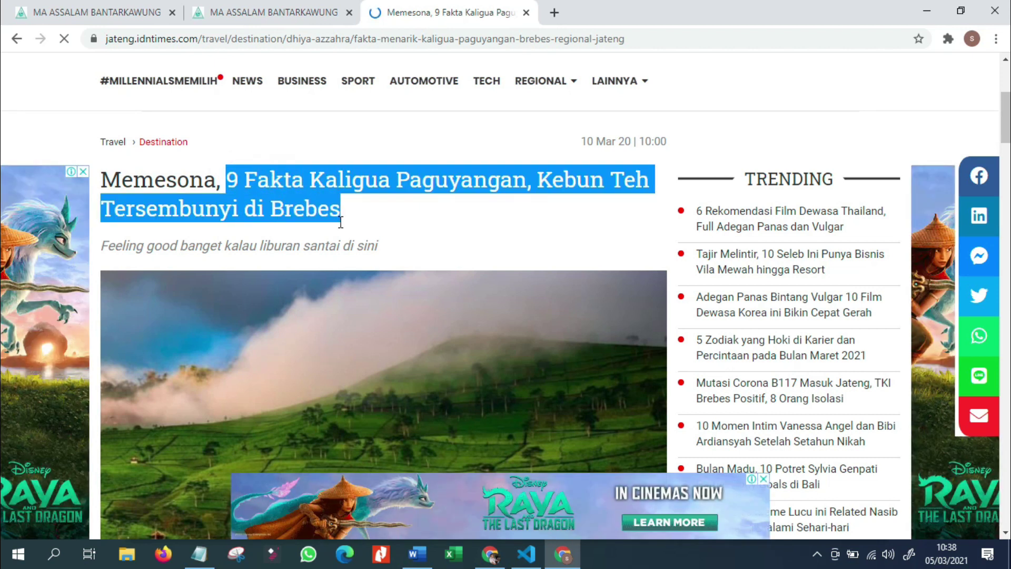
# Step: Replace the Sample Post 1 title with the copied text, shortened to "Fakta Kaligua Paguyangan, Kebun Teh Tersembunyi di Brebes"
pyautogui.click(112, 19)
pyautogui.moveTo(312, 166); pyautogui.dragTo(207, 163)
pyautogui.hotkey('ctrl', 'v')
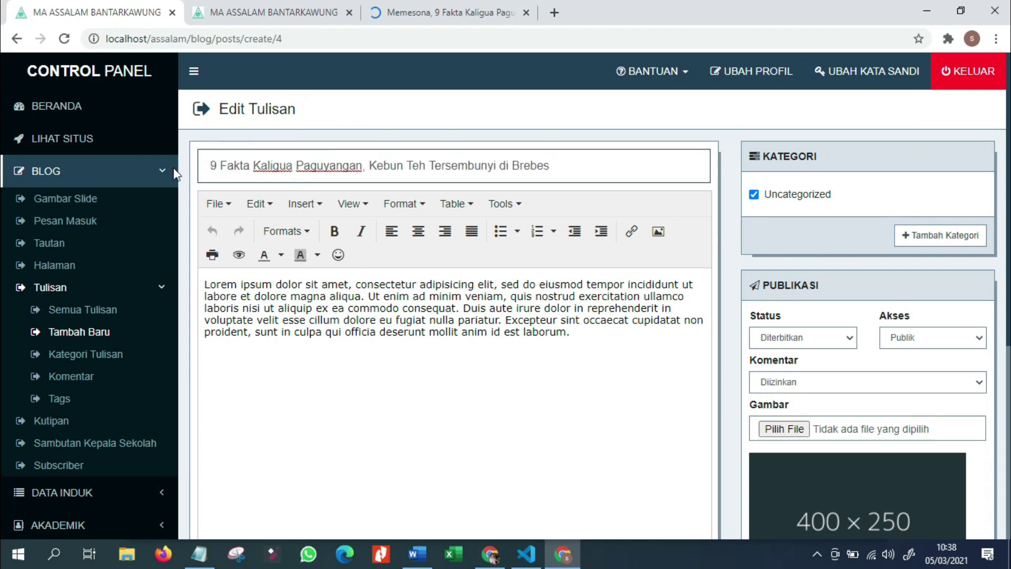
pyautogui.press('Home')
pyautogui.press('Delete')
pyautogui.press('Delete')
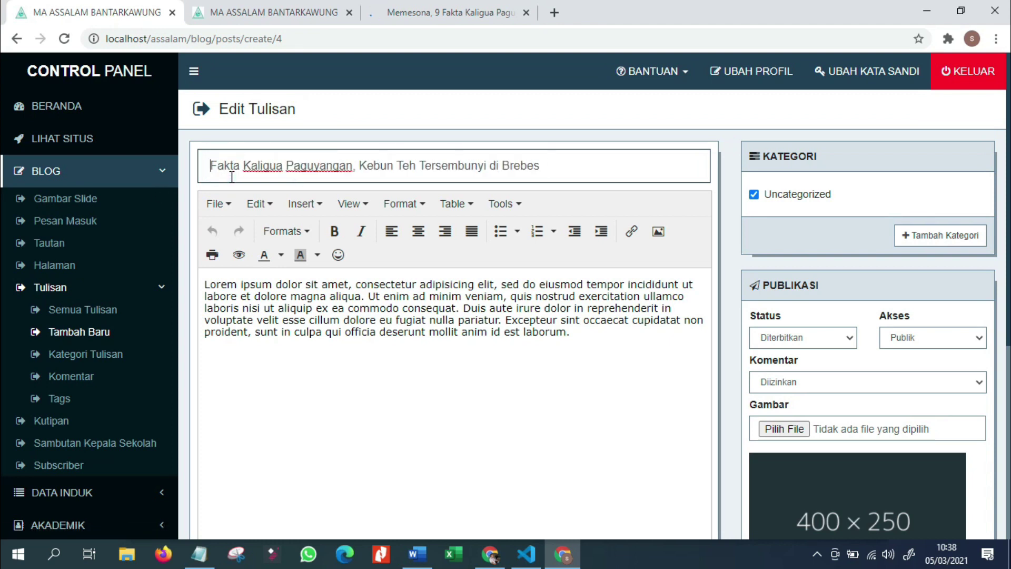
# Step: Copy the introductory paragraphs of the IDN Times article, ending with "wajib dikunjungi."
pyautogui.click(405, 13)
pyautogui.scroll(-8, 339, 208)
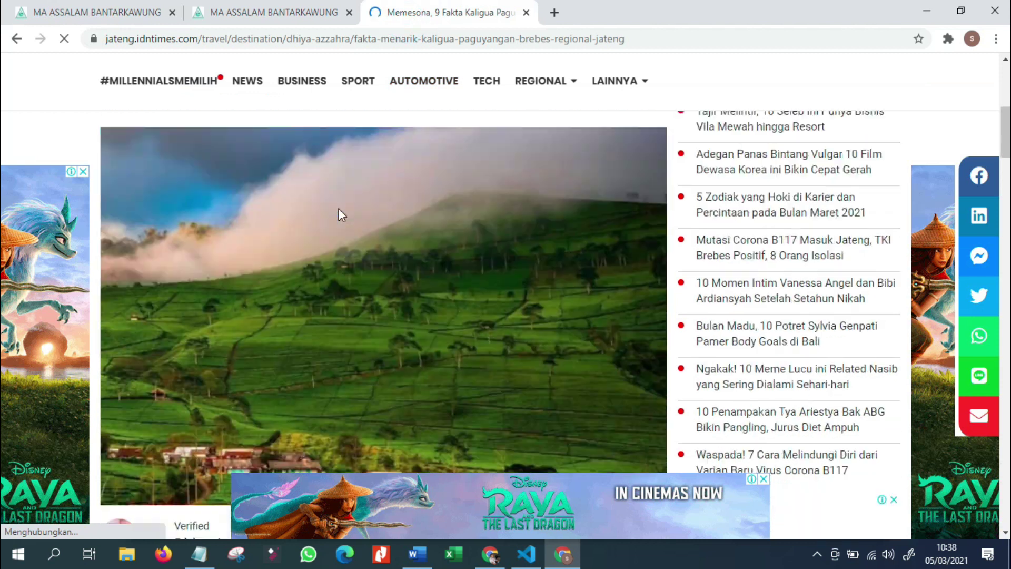
pyautogui.moveTo(101, 272); pyautogui.dragTo(176, 177)
pyautogui.hotkey('ctrl', 'c')
pyautogui.scroll(-5, 158, 282)
pyautogui.scroll(3, 315, 198)
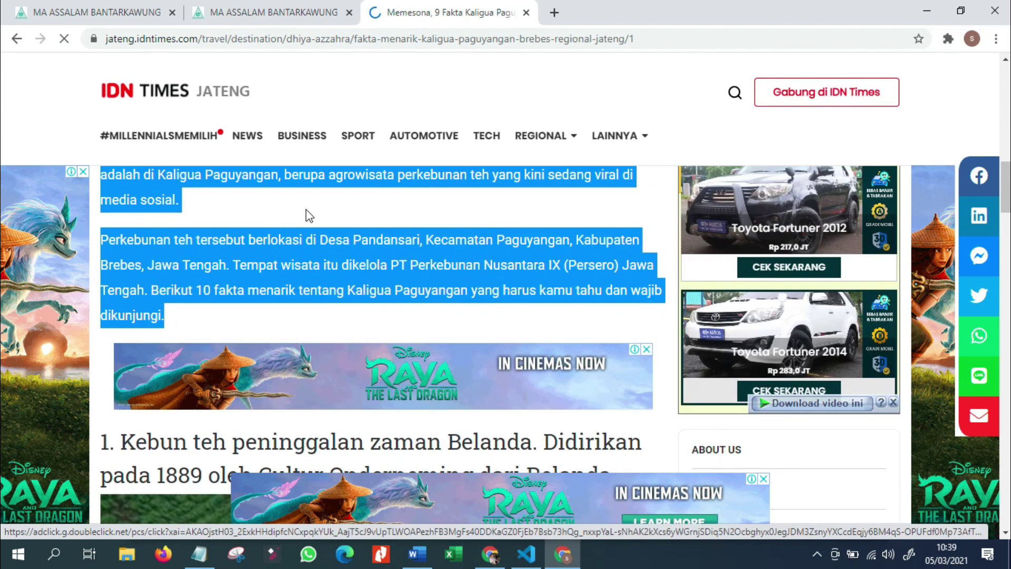
# Step: Replace the post's Lorem ipsum body text with the copied introductory paragraphs about Kaligua
pyautogui.click(140, 16)
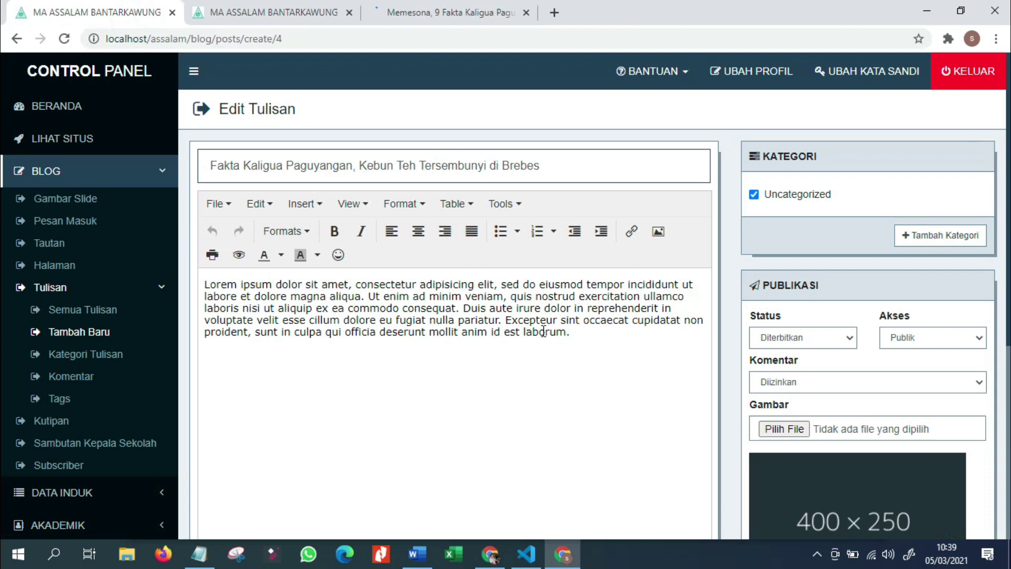
pyautogui.moveTo(568, 331); pyautogui.dragTo(181, 276)
pyautogui.hotkey('ctrl', 'v')
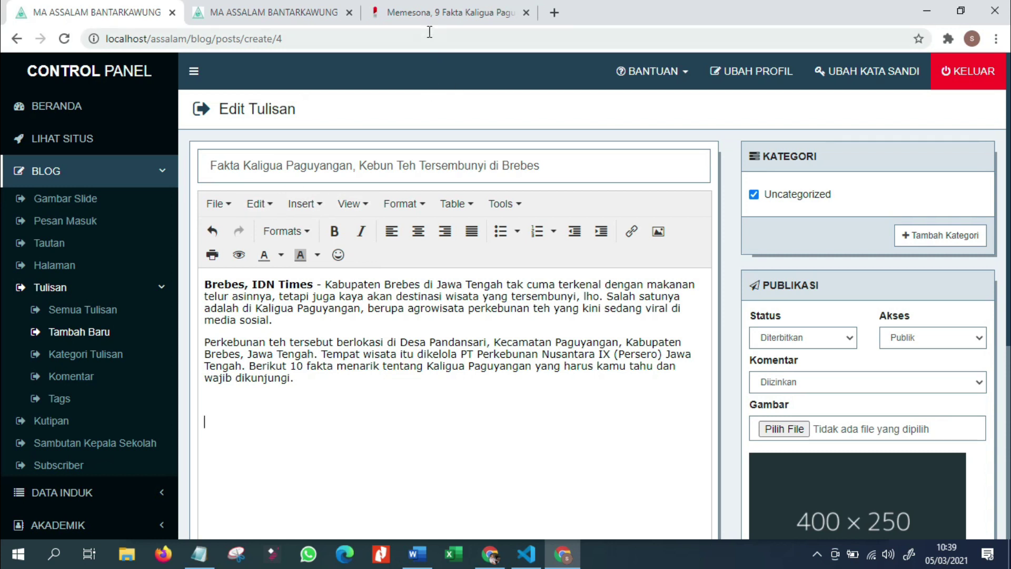
# Step: Look through the numbered facts in the IDN Times article, from fact 1 down to fact 5
pyautogui.click(430, 14)
pyautogui.scroll(-2, 105, 293)
pyautogui.moveTo(103, 294); pyautogui.dragTo(610, 327)
pyautogui.hotkey('ctrl', 'c')
pyautogui.scroll(-7, 409, 348)
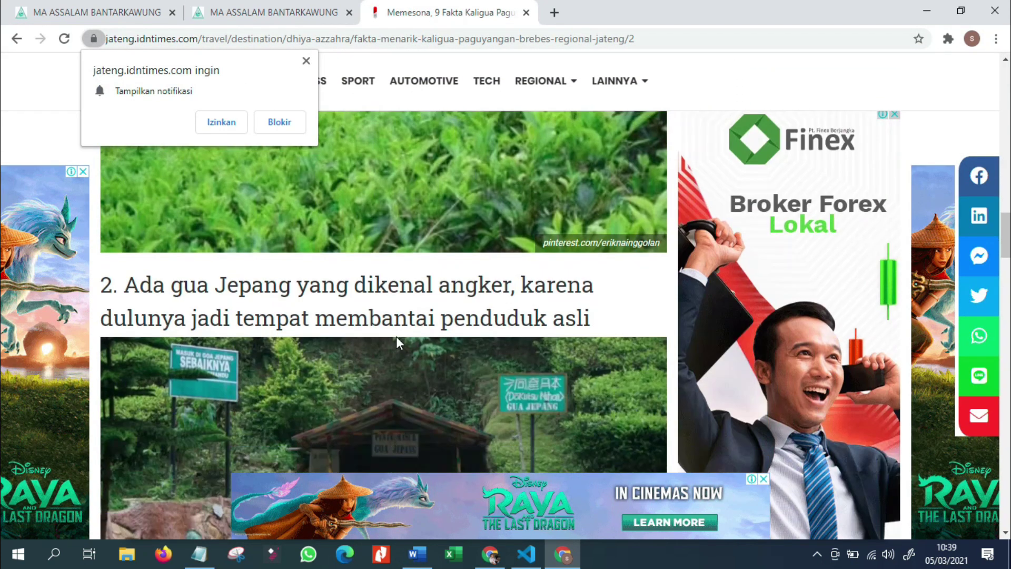
pyautogui.scroll(-8, 400, 337)
pyautogui.scroll(2, 421, 321)
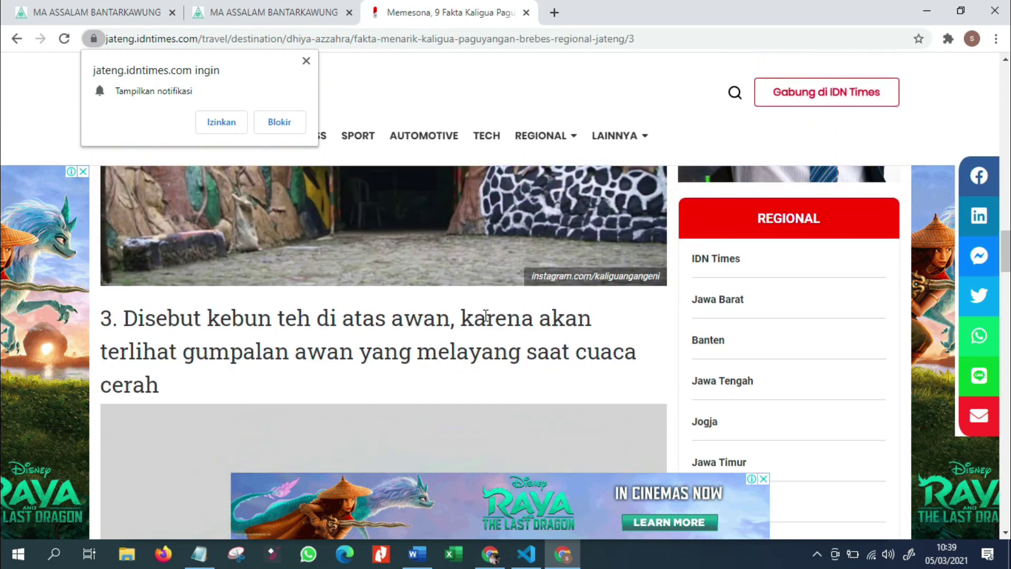
pyautogui.scroll(-15, 521, 311)
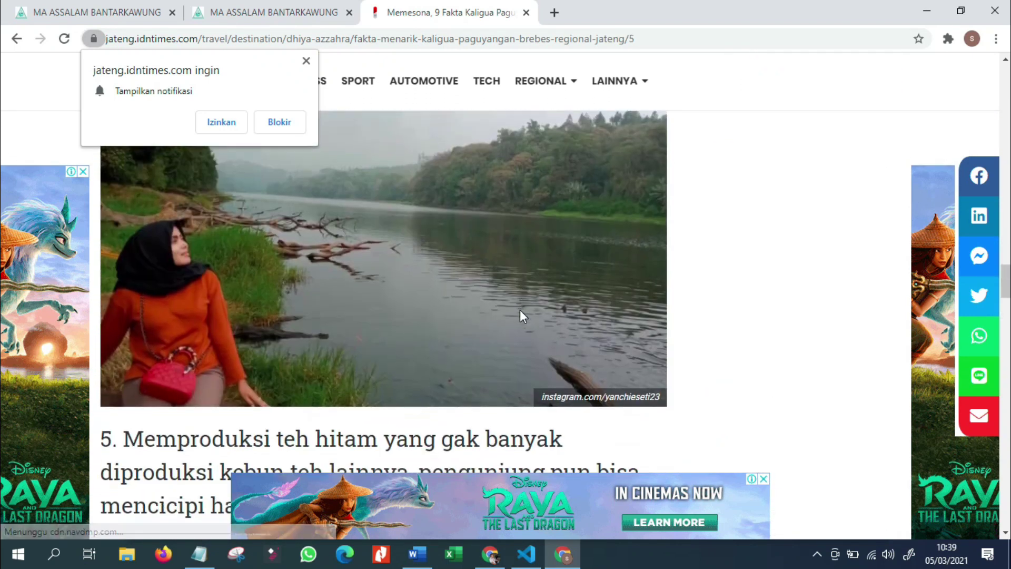
pyautogui.scroll(-8, 519, 310)
pyautogui.scroll(4, 520, 304)
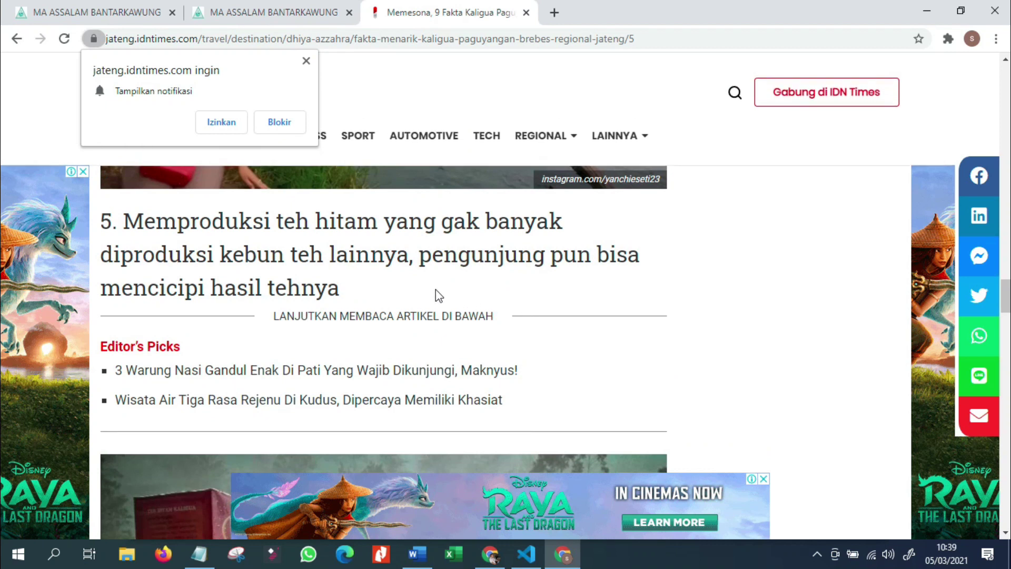
pyautogui.tripleClick(362, 295)
pyautogui.scroll(3, 428, 280)
pyautogui.scroll(-1, 632, 293)
pyautogui.click(687, 255)
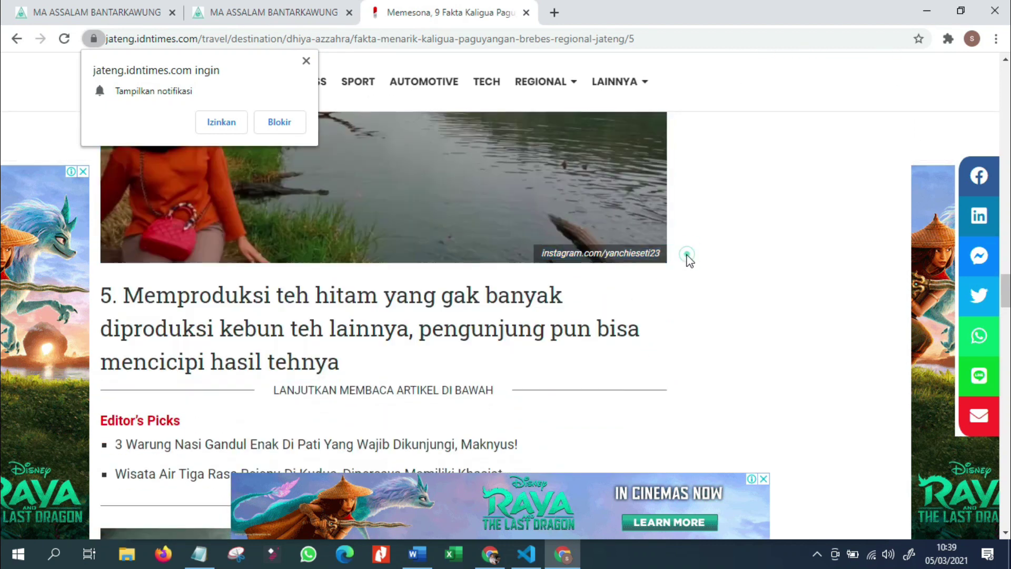
# Step: Review the article's headings and photos again, going back from fact 5 to fact 1
pyautogui.scroll(10, 418, 310)
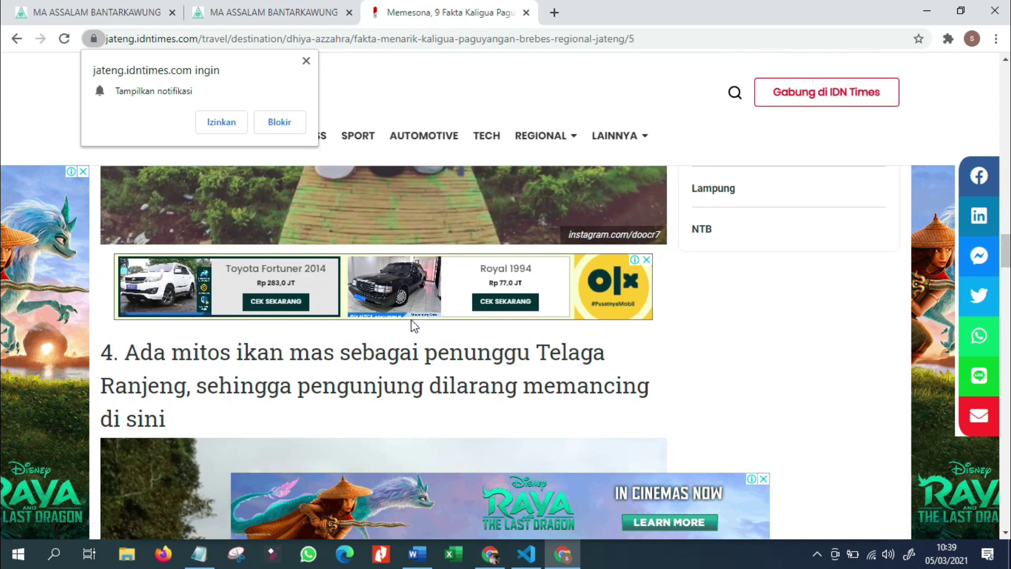
pyautogui.scroll(-1, 413, 326)
pyautogui.scroll(2, 514, 305)
pyautogui.scroll(20, 399, 318)
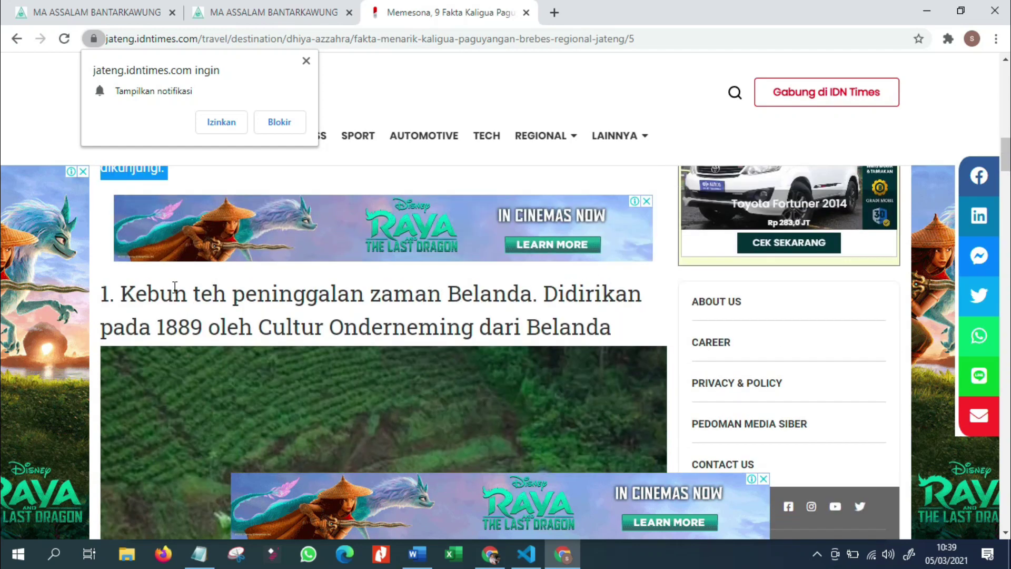
pyautogui.scroll(-12, 121, 310)
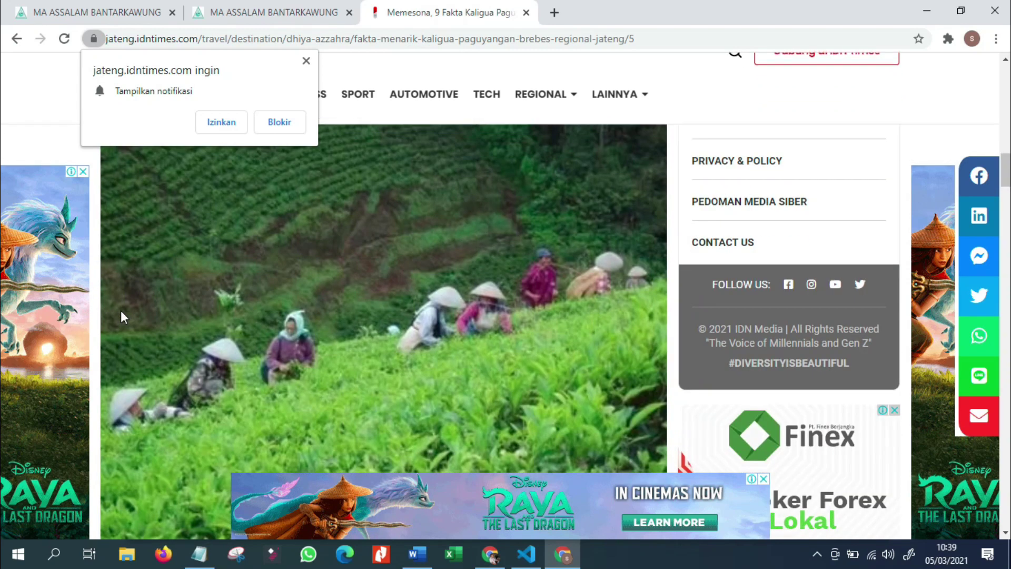
pyautogui.scroll(-4, 125, 316)
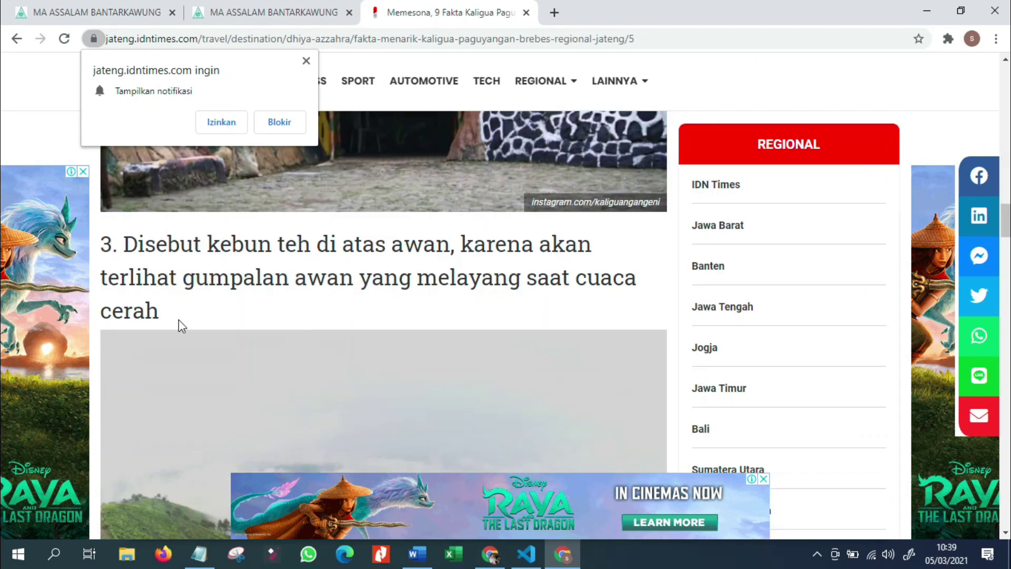
pyautogui.scroll(-8, 179, 319)
pyautogui.hotkey('ctrl', 'a')
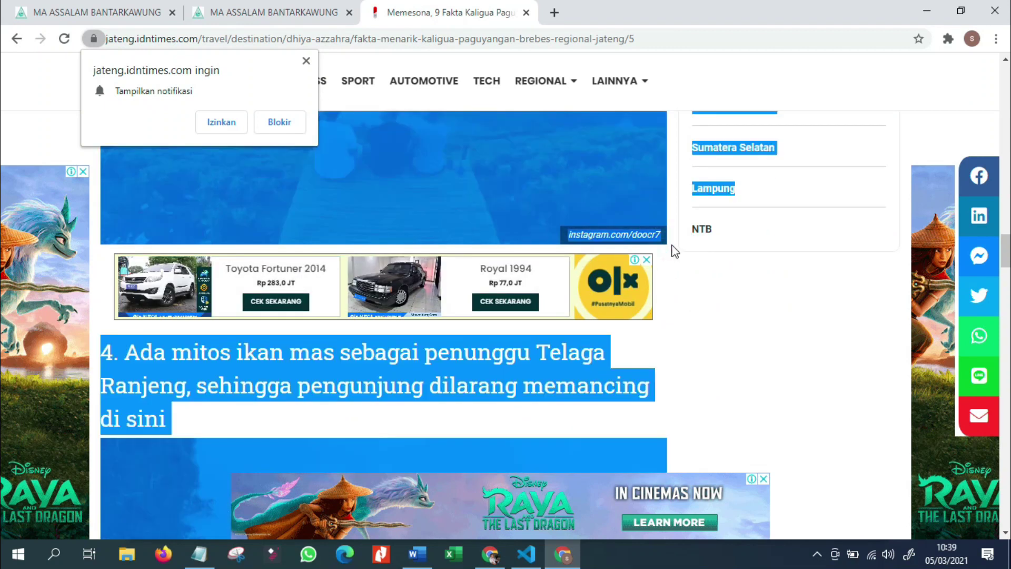
pyautogui.click(676, 237)
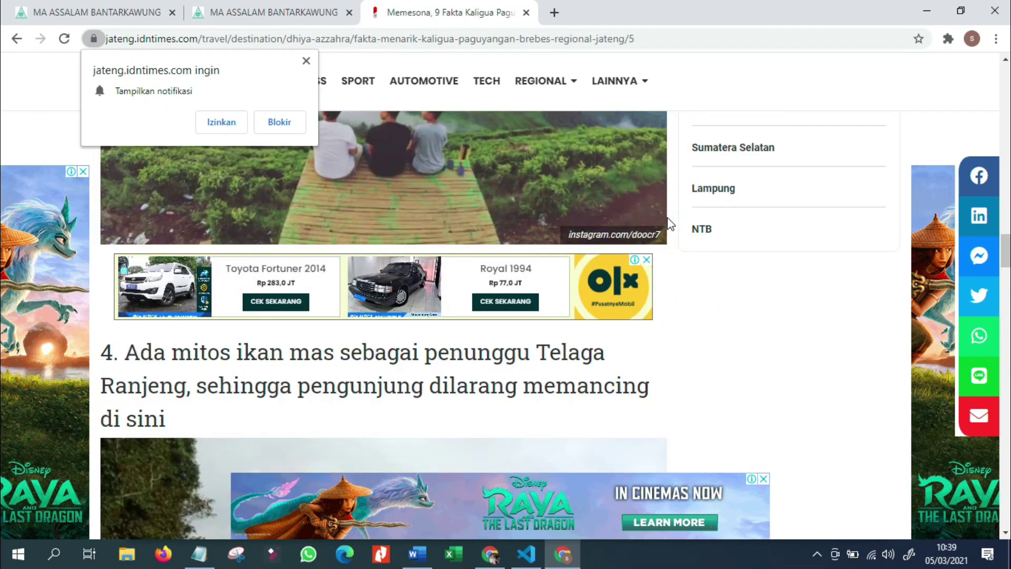
pyautogui.rightClick(598, 217)
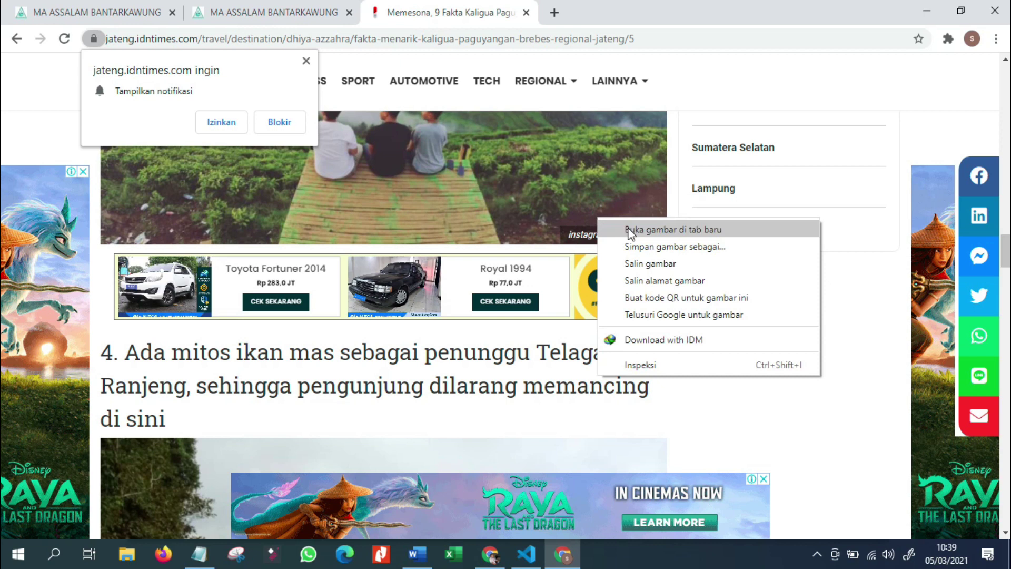
pyautogui.click(437, 246)
pyautogui.scroll(8, 485, 260)
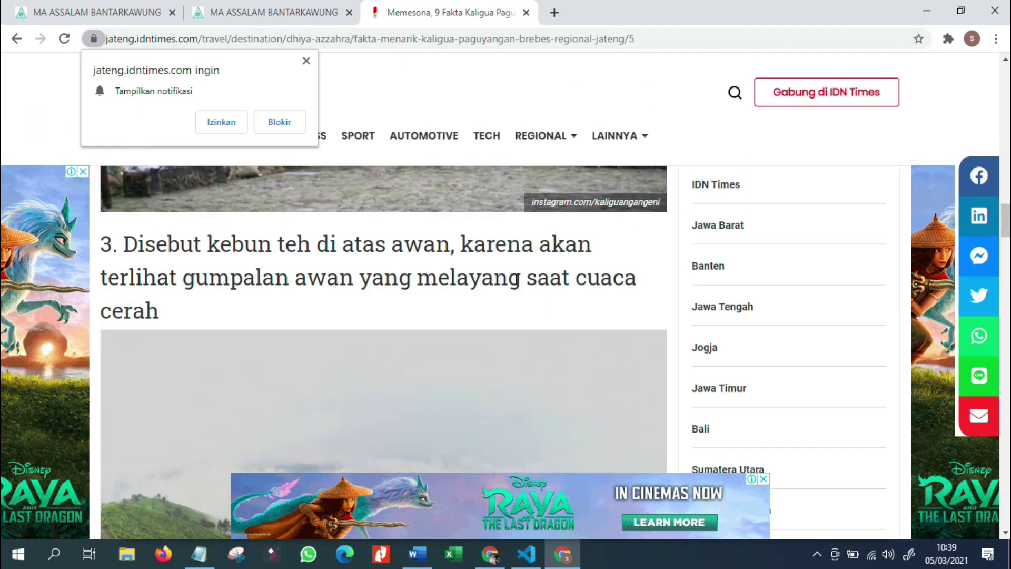
pyautogui.moveTo(228, 319); pyautogui.dragTo(145, 279)
pyautogui.scroll(15, 156, 289)
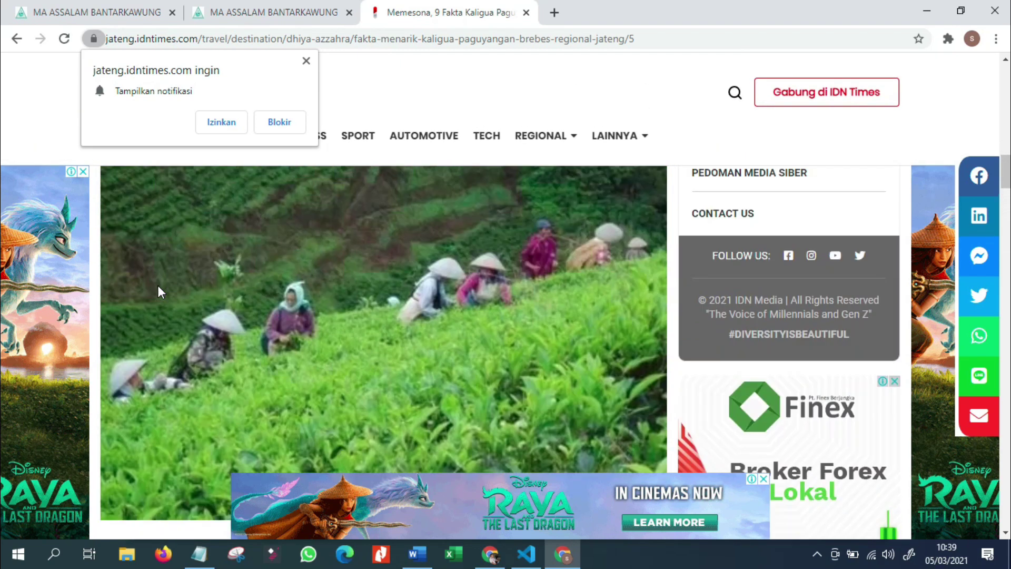
# Step: Copy the article heading "1. Kebun teh peninggalan zaman Belanda. Didirikan pada 1889 oleh Cultur Onderneming dari Belanda" and paste it below the post's introduction
pyautogui.moveTo(99, 369); pyautogui.dragTo(489, 387)
pyautogui.click(488, 387)
pyautogui.moveTo(102, 374); pyautogui.dragTo(593, 392)
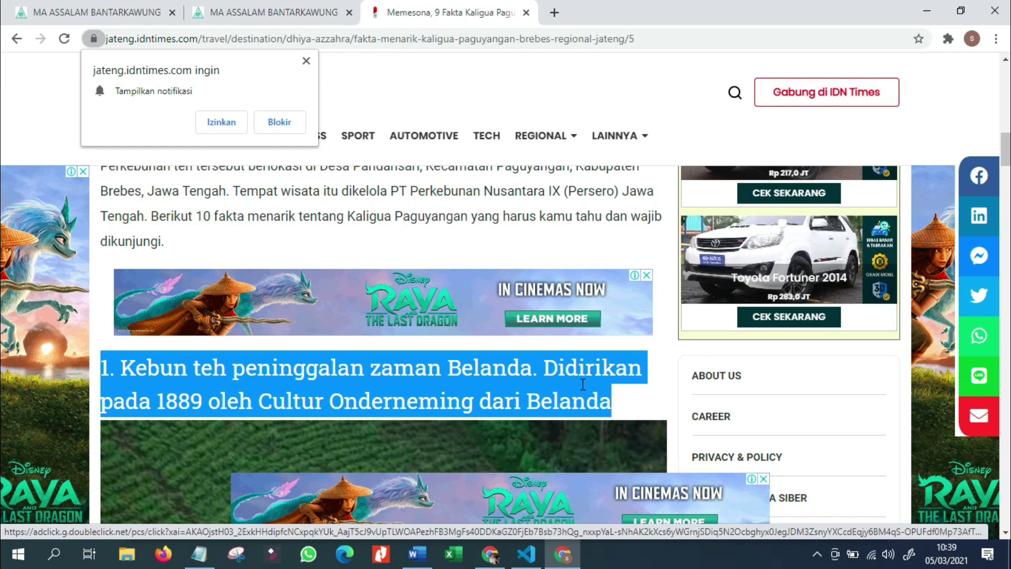
pyautogui.click(82, 12)
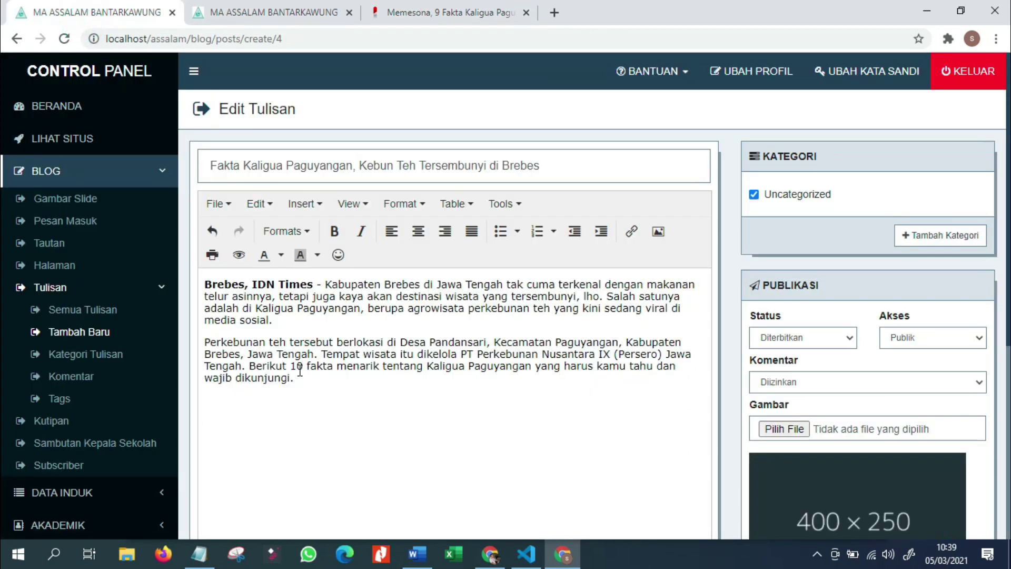
pyautogui.hotkey('ctrl', 'v')
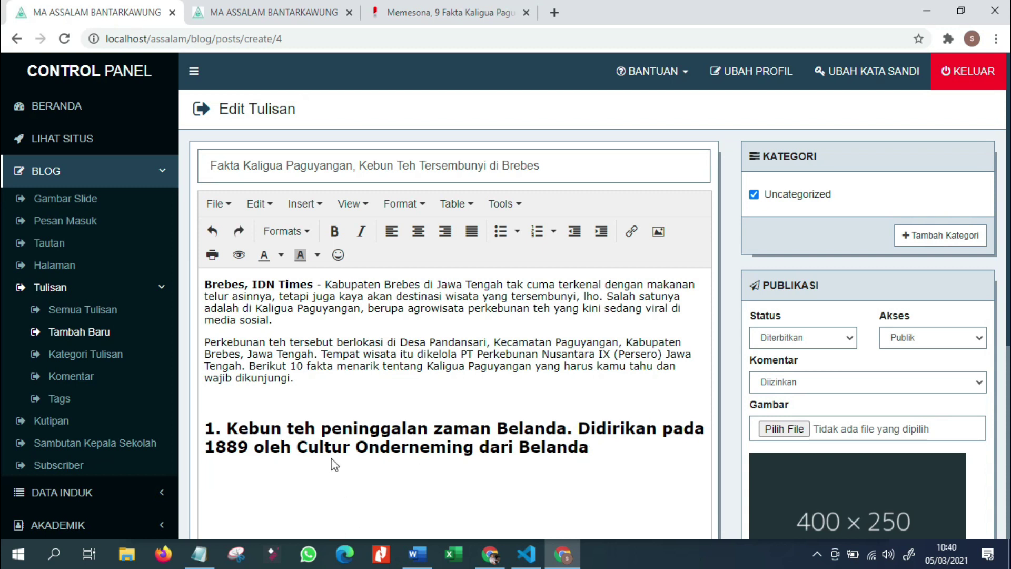
# Step: Undo the pasted fact 1 heading and paste it again below the introduction
pyautogui.hotkey('ctrl', 'z')
pyautogui.rightClick(222, 423)
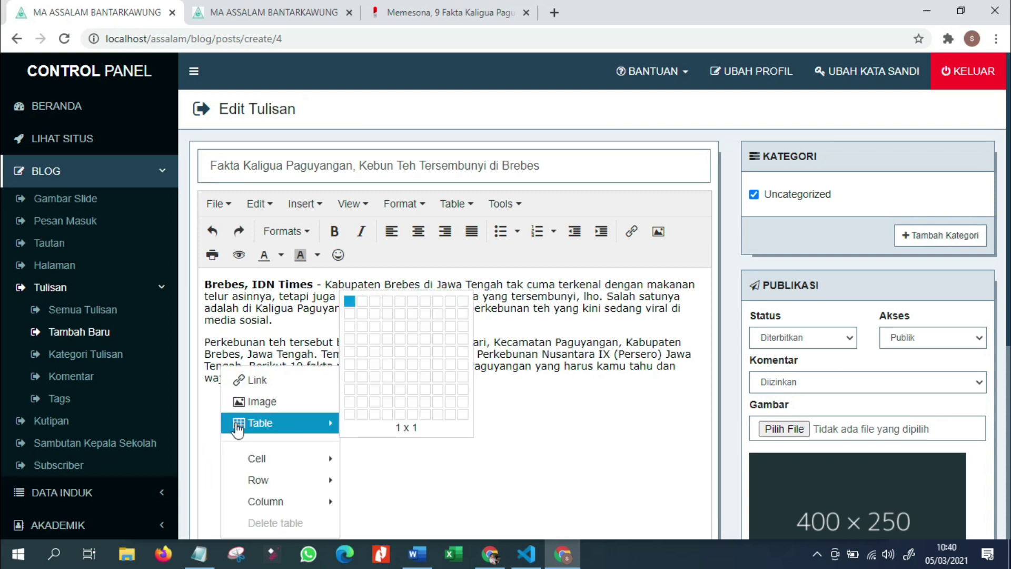
pyautogui.scroll(-1, 279, 424)
pyautogui.moveTo(328, 408)
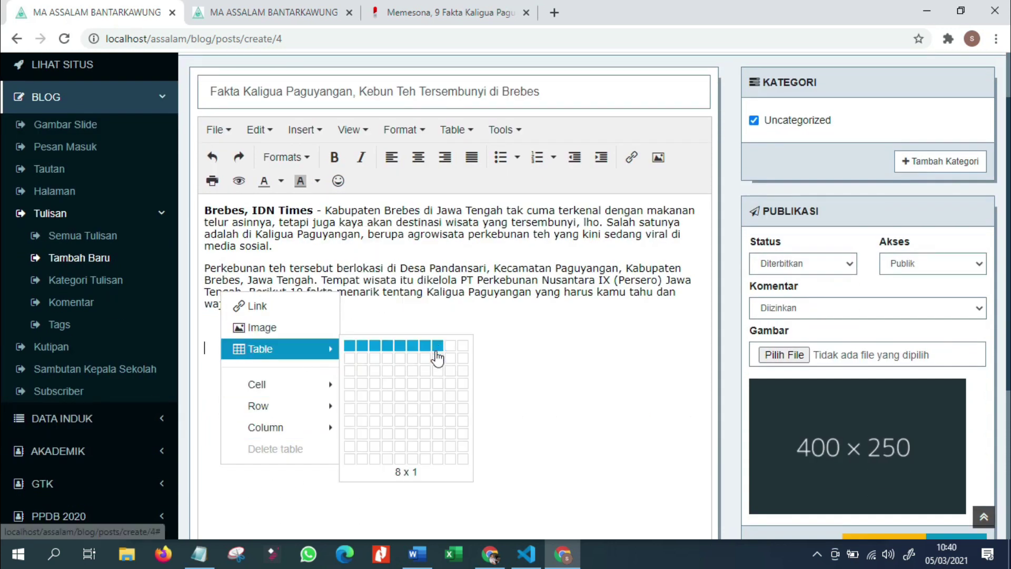
pyautogui.click(480, 371)
pyautogui.write('1. Kebun teh peninggalan zaman Belanda. Didirikan pada 1889 oleh Cultur Onderneming dari Belanda')
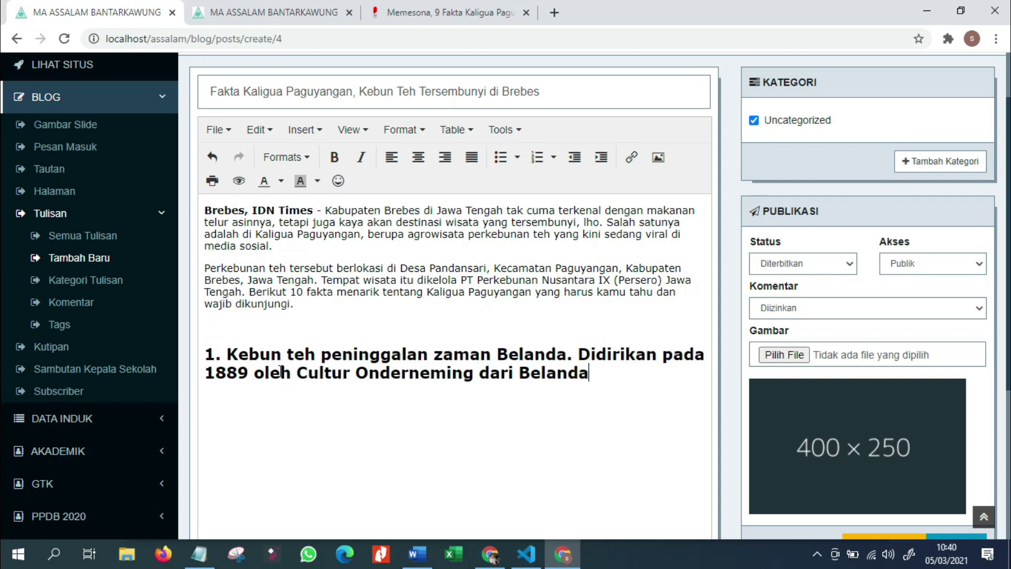
# Step: Return to the IDN Times article's fact 1 photo and dismiss the site's notification request
pyautogui.click(457, 7)
pyautogui.scroll(-4, 264, 426)
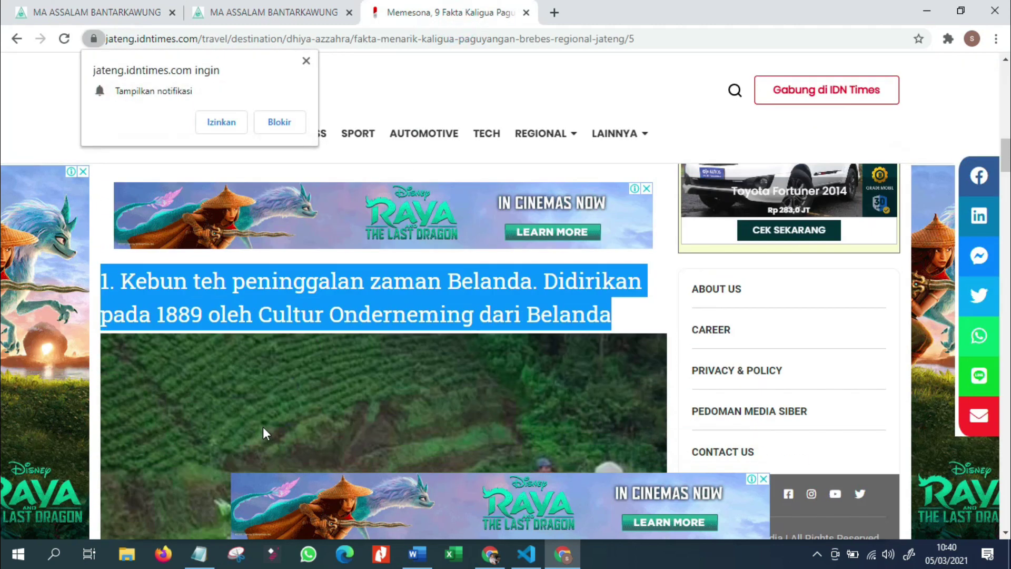
pyautogui.rightClick(226, 375)
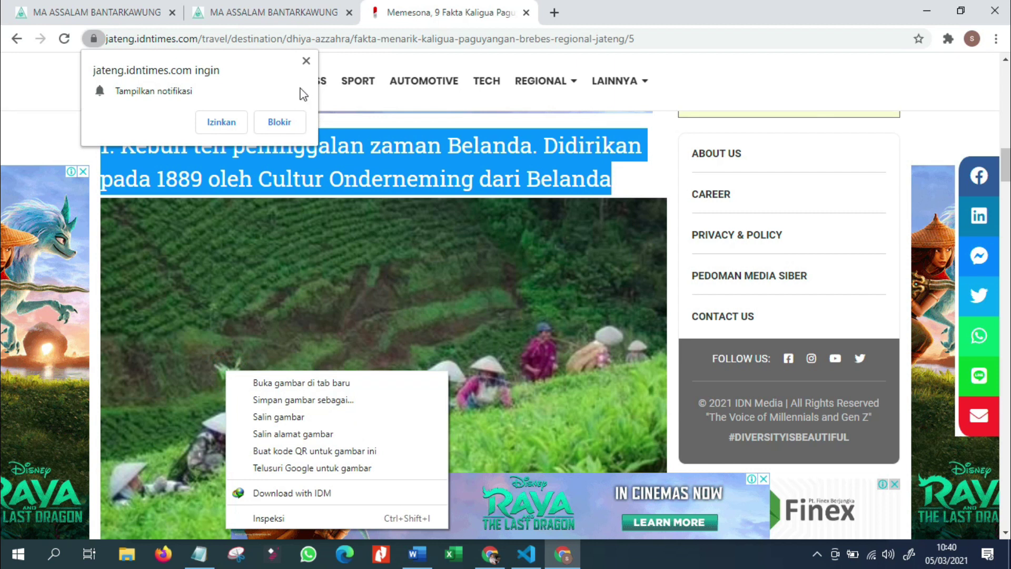
pyautogui.click(306, 61)
pyautogui.click(306, 60)
pyautogui.click(650, 90)
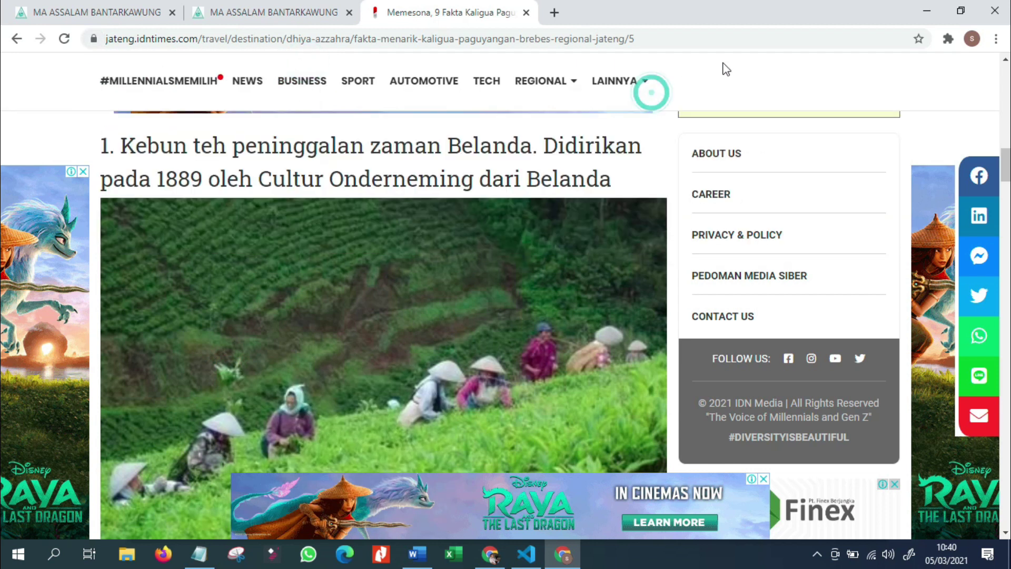
# Step: Copy the tea pickers photo under fact 1 and paste it beneath the heading in the post
pyautogui.rightClick(432, 334)
pyautogui.click(483, 382)
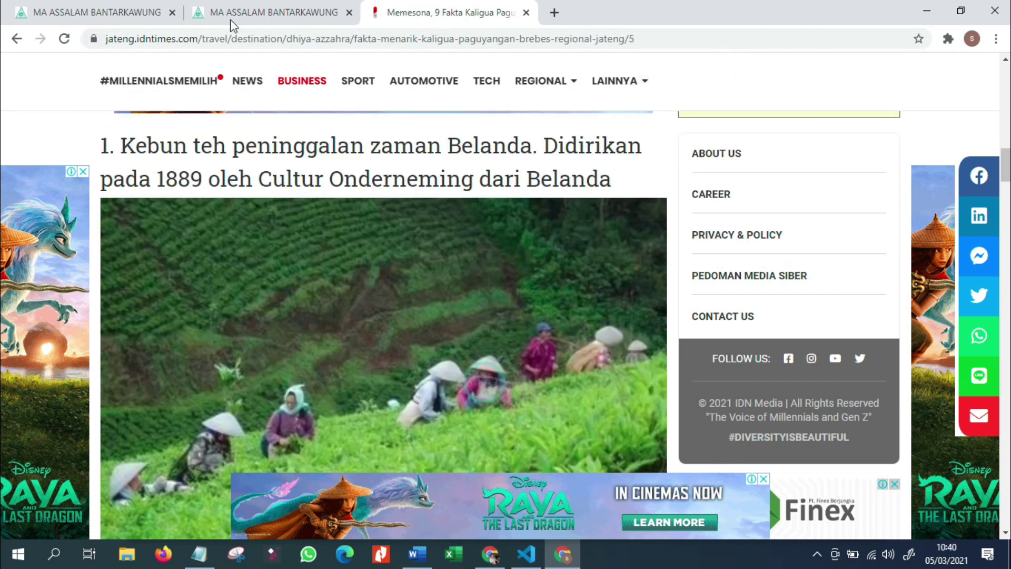
pyautogui.click(64, 20)
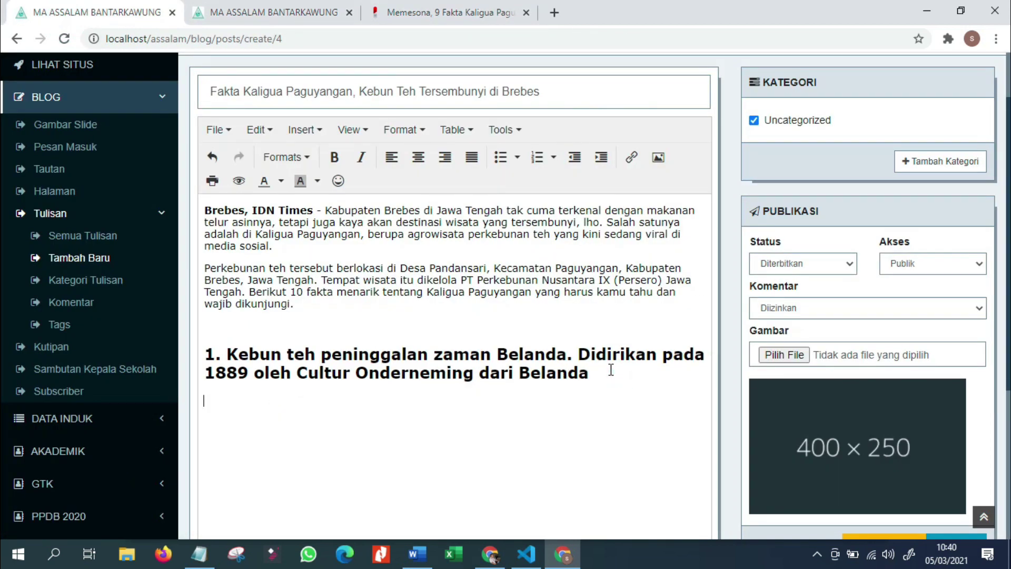
pyautogui.hotkey('ctrl', 'v')
# Step: Remove the number "1." from the start of the pasted heading, leaving it beginning with "Kebun teh"
pyautogui.moveTo(629, 315); pyautogui.dragTo(175, 300)
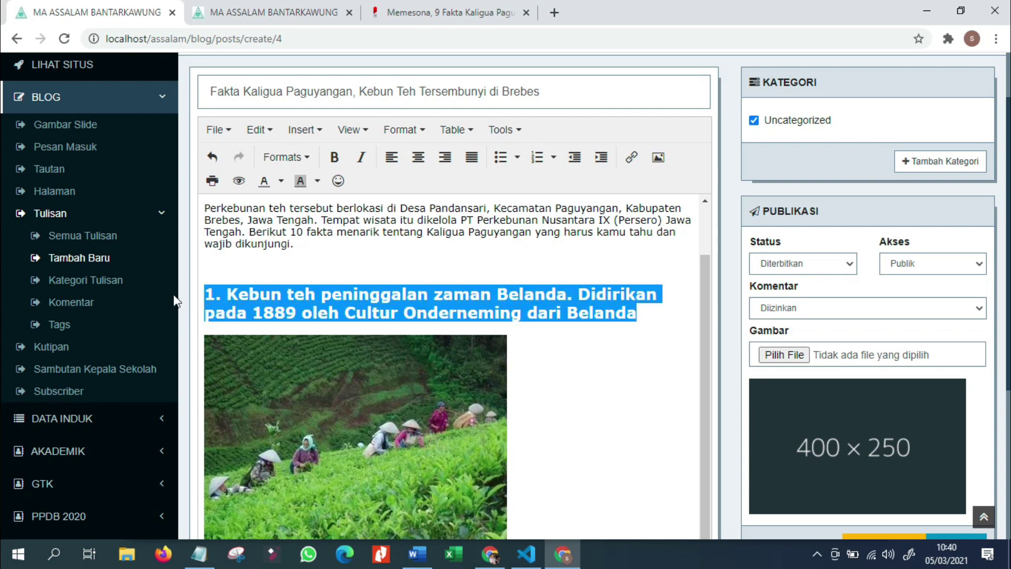
pyautogui.click(232, 299)
pyautogui.press('BackSpace')
pyautogui.press('BackSpace')
pyautogui.press('BackSpace')
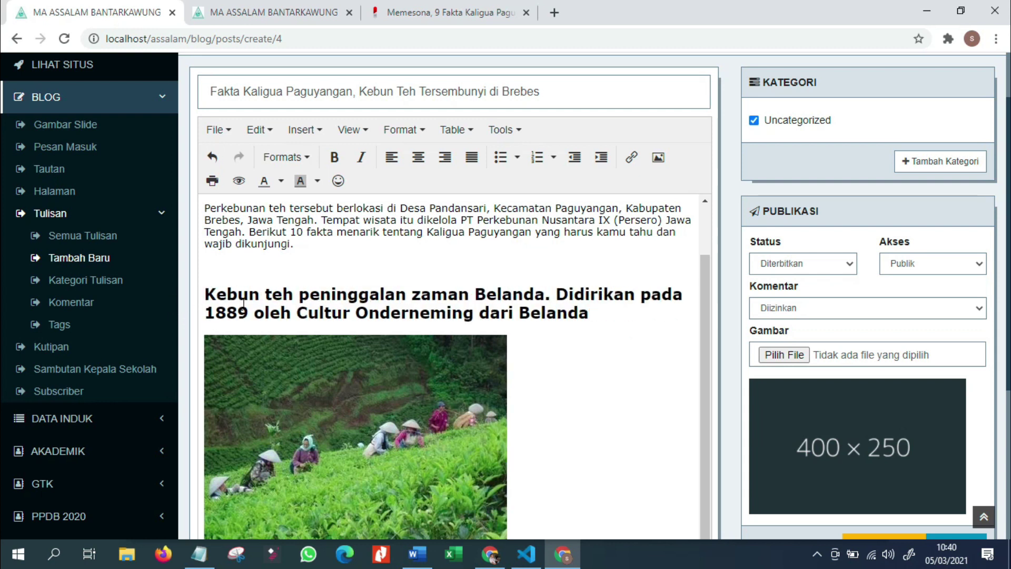
# Step: Format the "Kebun teh peninggalan zaman Belanda" heading as Heading 4
pyautogui.tripleClick(606, 310)
pyautogui.click(304, 159)
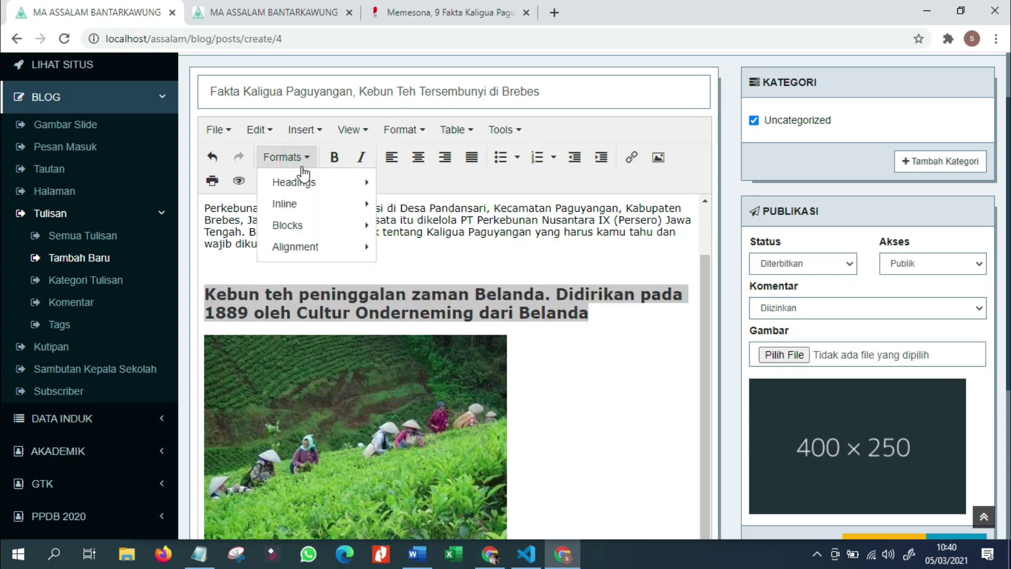
pyautogui.moveTo(307, 186)
pyautogui.moveTo(337, 203)
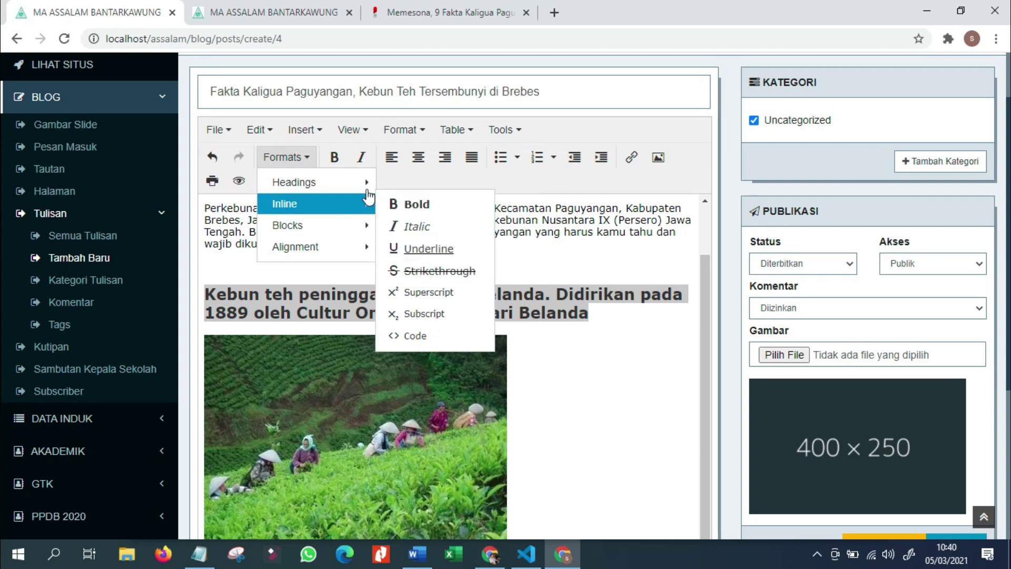
pyautogui.click(427, 269)
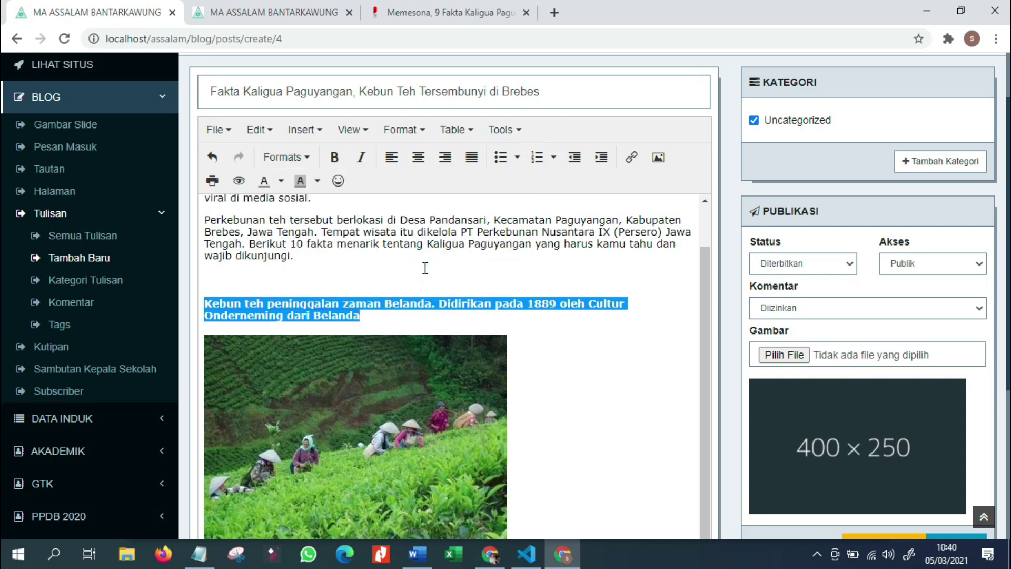
# Step: Delete the blank line between the introductory paragraphs and the "Kebun teh" heading
pyautogui.click(348, 280)
pyautogui.press('Delete')
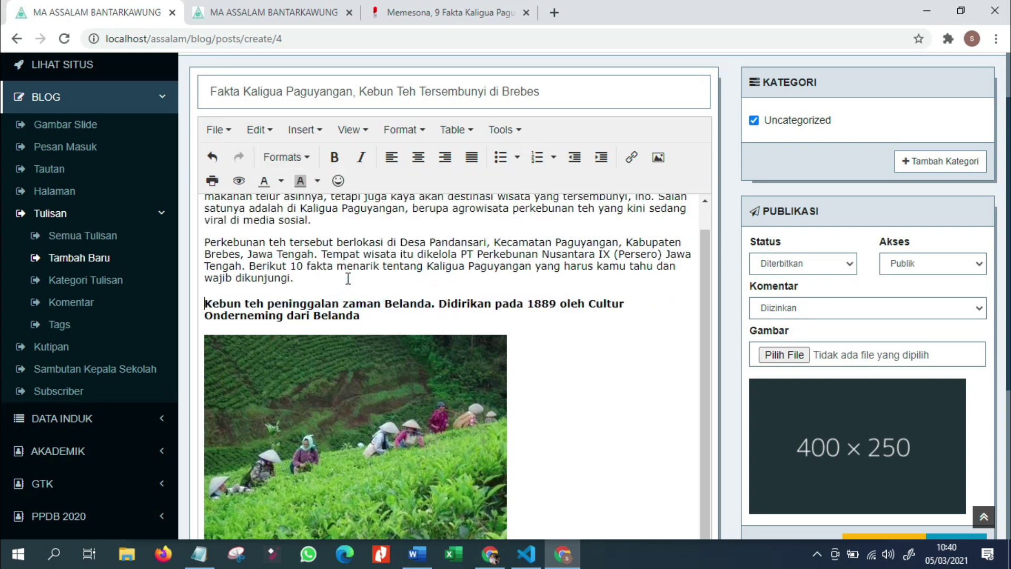
pyautogui.scroll(-3, 447, 361)
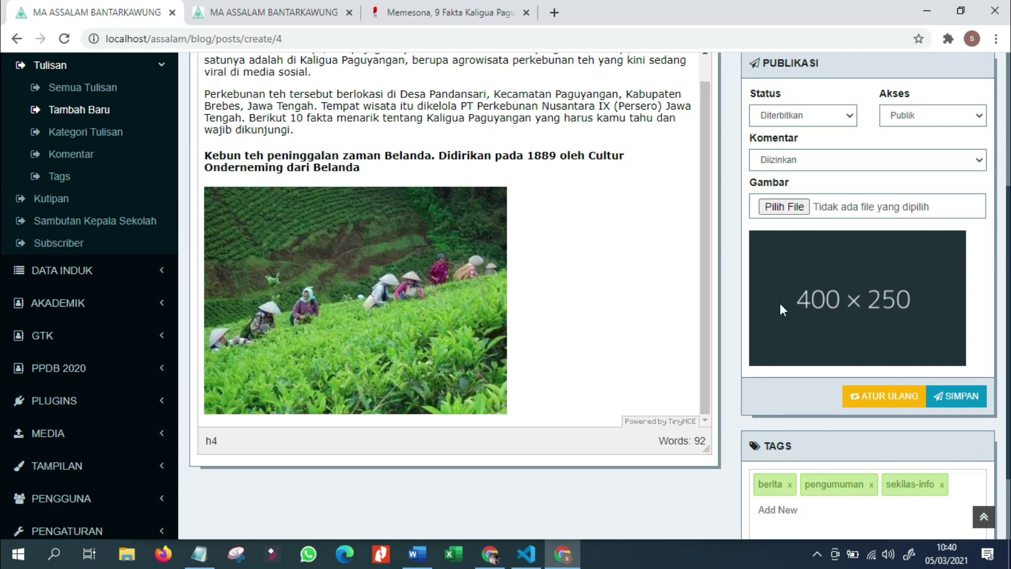
pyautogui.scroll(2, 798, 331)
pyautogui.scroll(1, 496, 332)
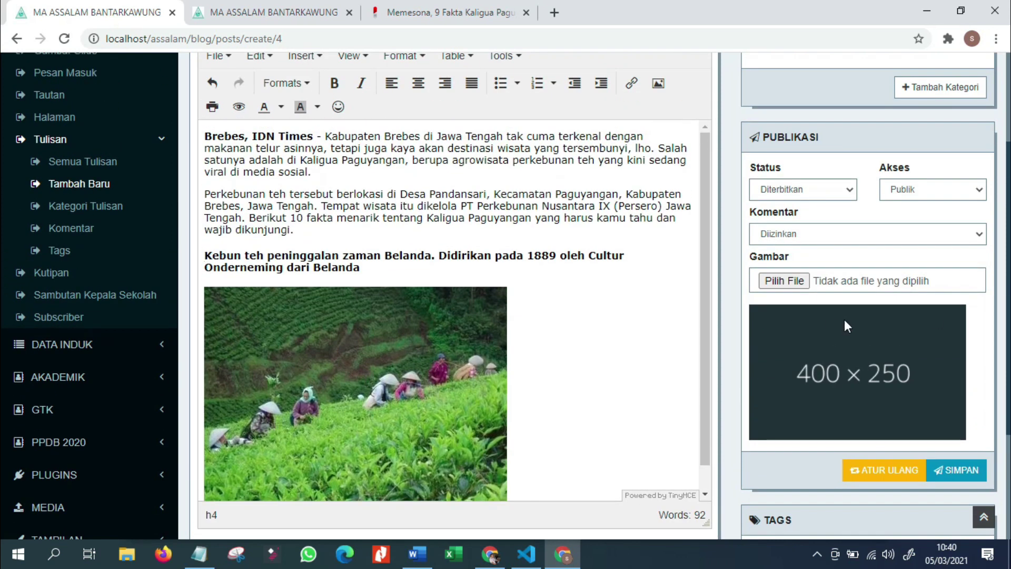
# Step: In the Kaligua article, copy the photo of three people sitting on the bamboo platform above the tea hills
pyautogui.click(454, 11)
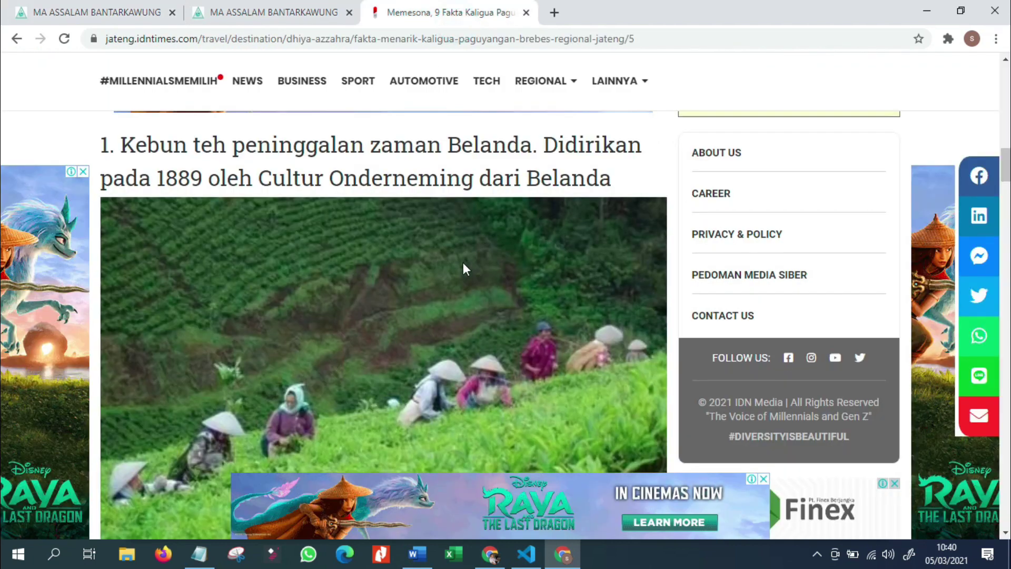
pyautogui.scroll(-15, 463, 262)
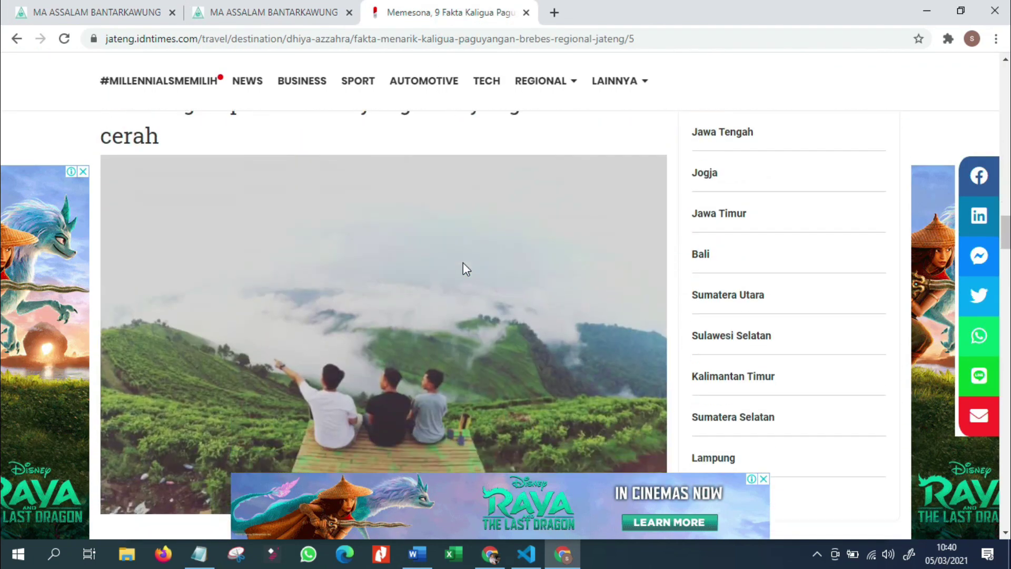
pyautogui.scroll(-1, 462, 262)
pyautogui.rightClick(450, 261)
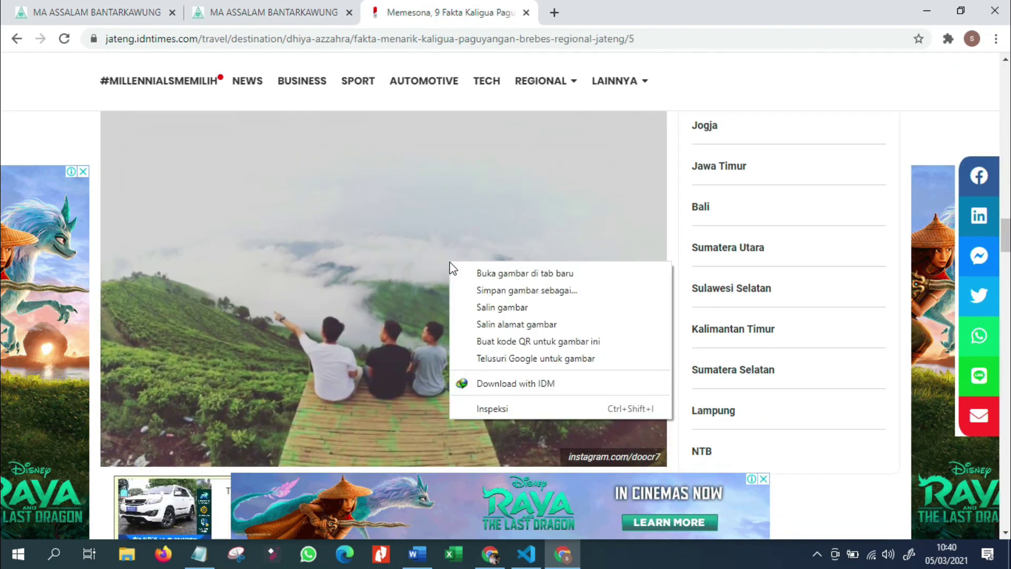
pyautogui.click(504, 311)
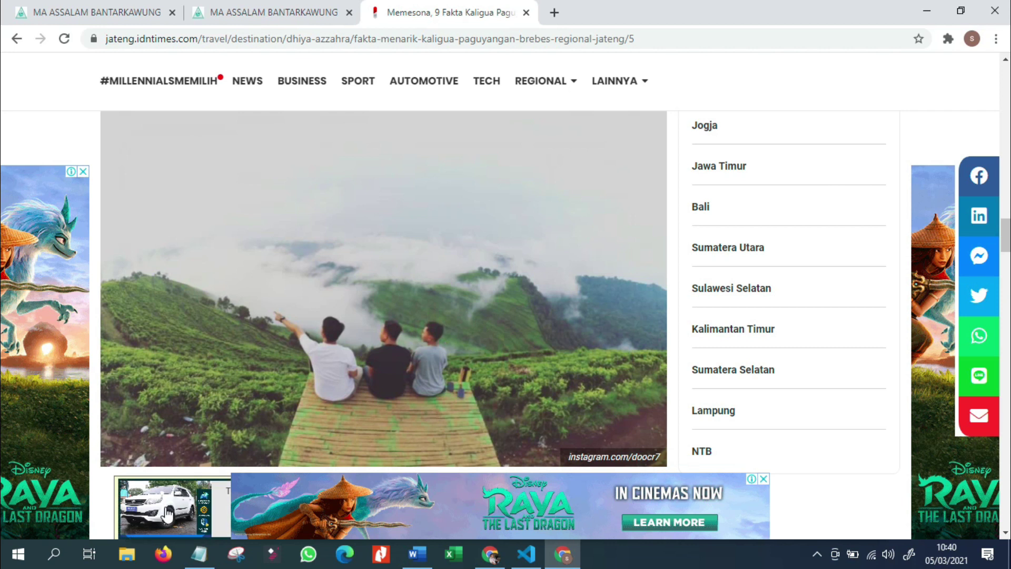
# Step: Open Paint and paste the copied photo onto a blank canvas
pyautogui.click(48, 556)
pyautogui.write('paint')
pyautogui.click(84, 155)
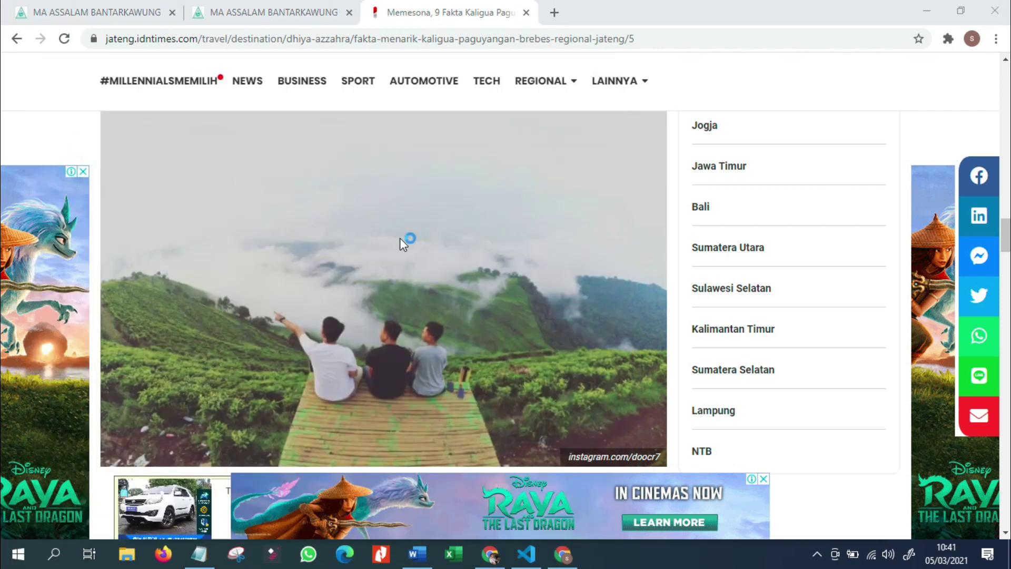
pyautogui.hotkey('ctrl', 'v')
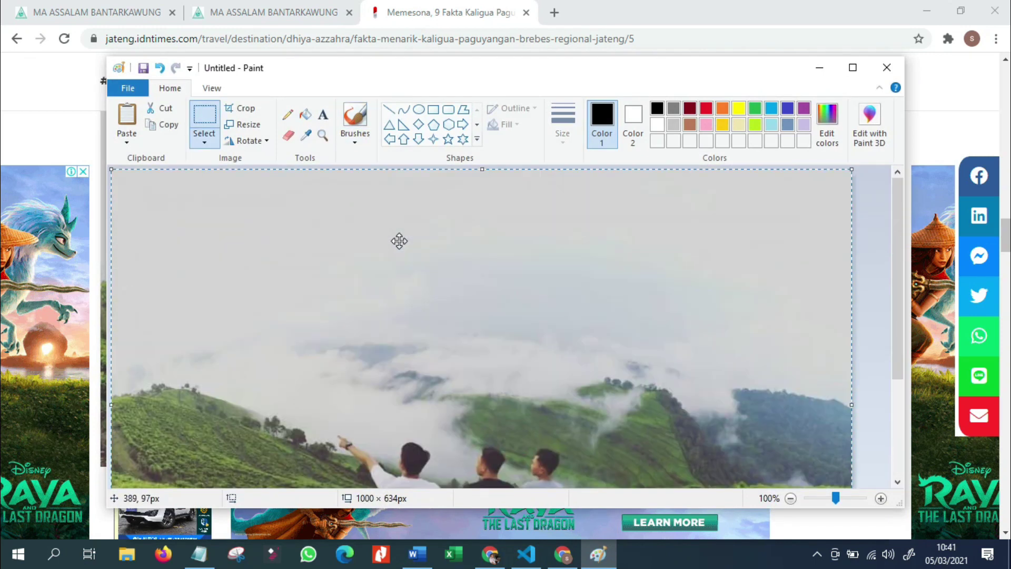
# Step: Resize the pasted photo to 50 percent and again to 75 percent, maintaining its aspect ratio
pyautogui.click(243, 124)
pyautogui.doubleClick(286, 204)
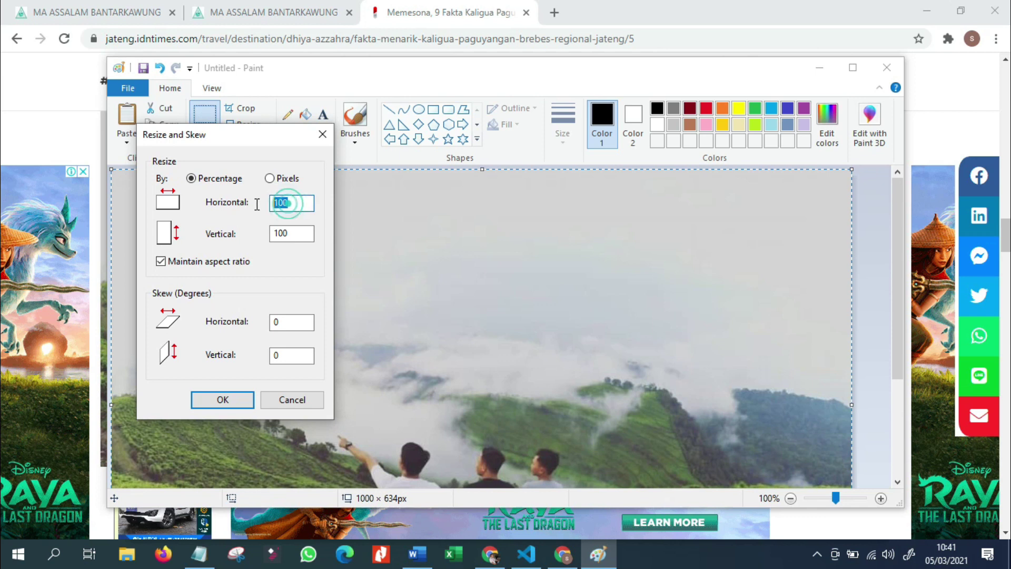
pyautogui.write('5')
pyautogui.press('Return')
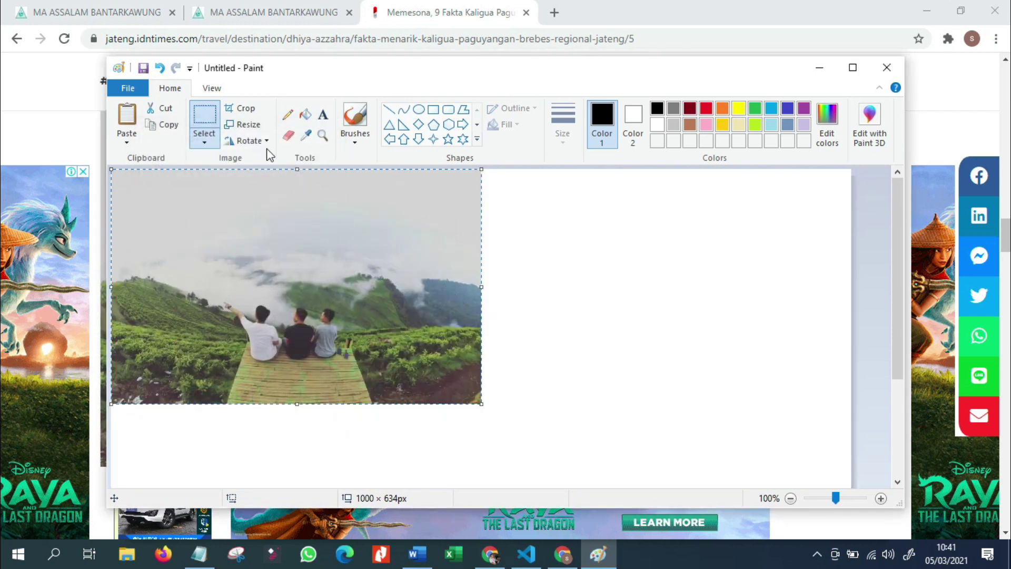
pyautogui.click(243, 124)
pyautogui.doubleClick(293, 203)
pyautogui.write('75')
pyautogui.click(241, 402)
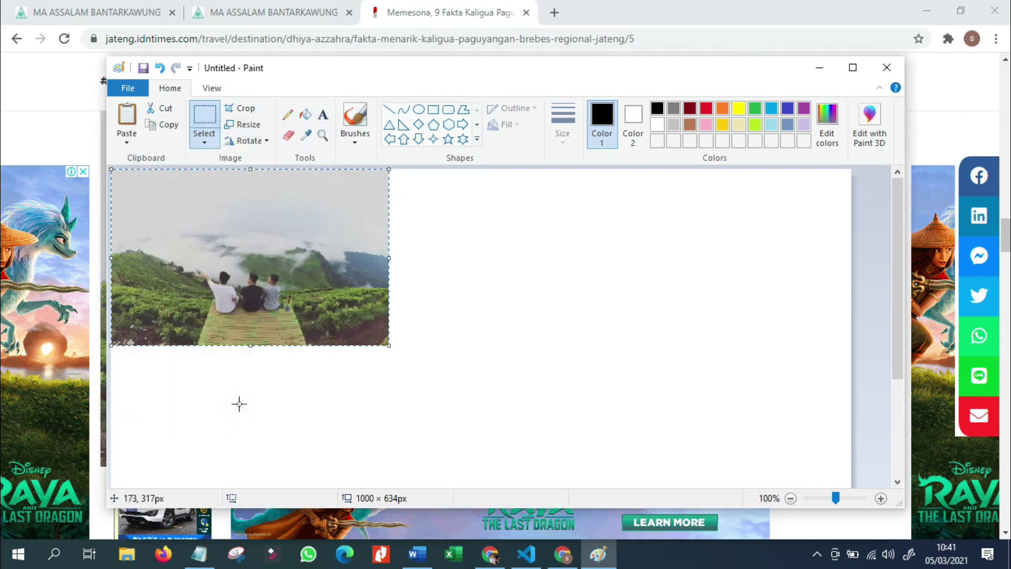
# Step: Save the picture as a PNG named "kaligua" in the ASSALAM folder and close Paint
pyautogui.click(144, 69)
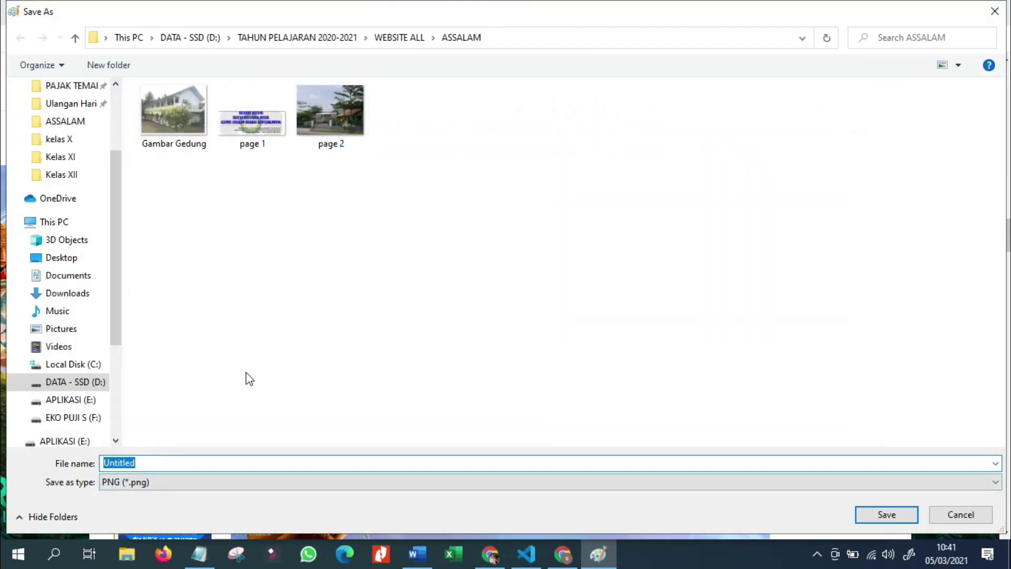
pyautogui.write('kaligua')
pyautogui.click(890, 516)
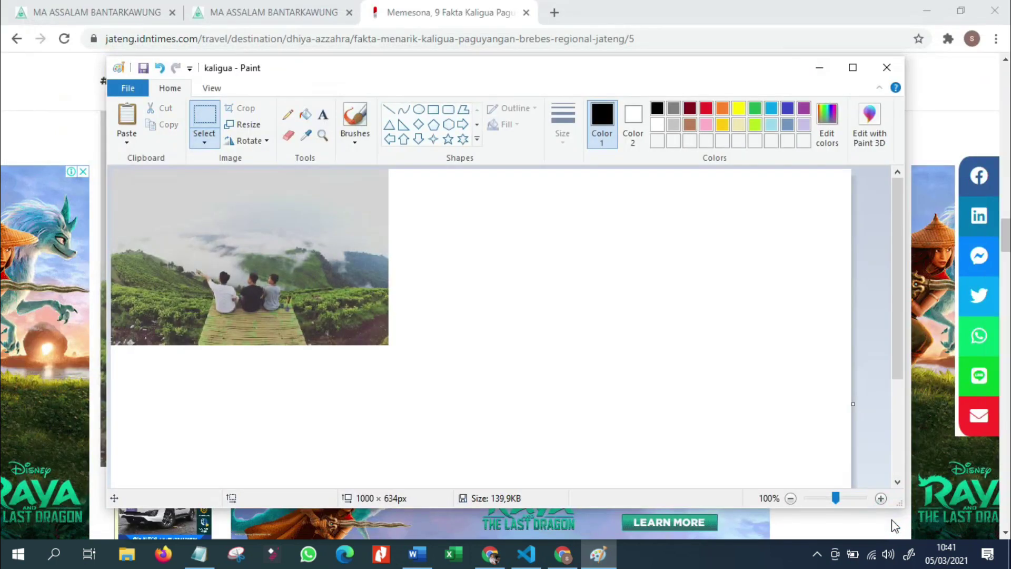
pyautogui.click(887, 67)
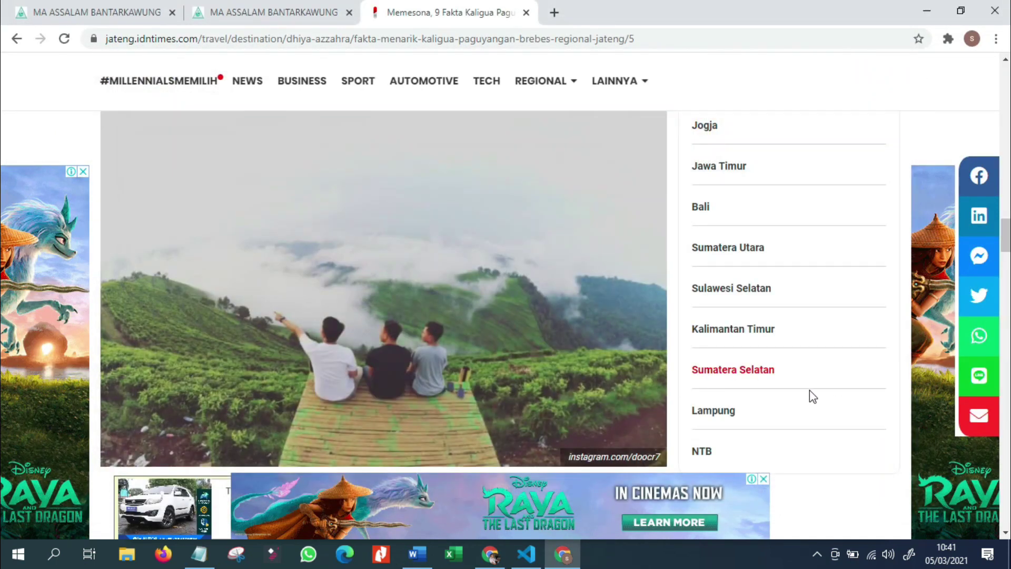
pyautogui.click(116, 15)
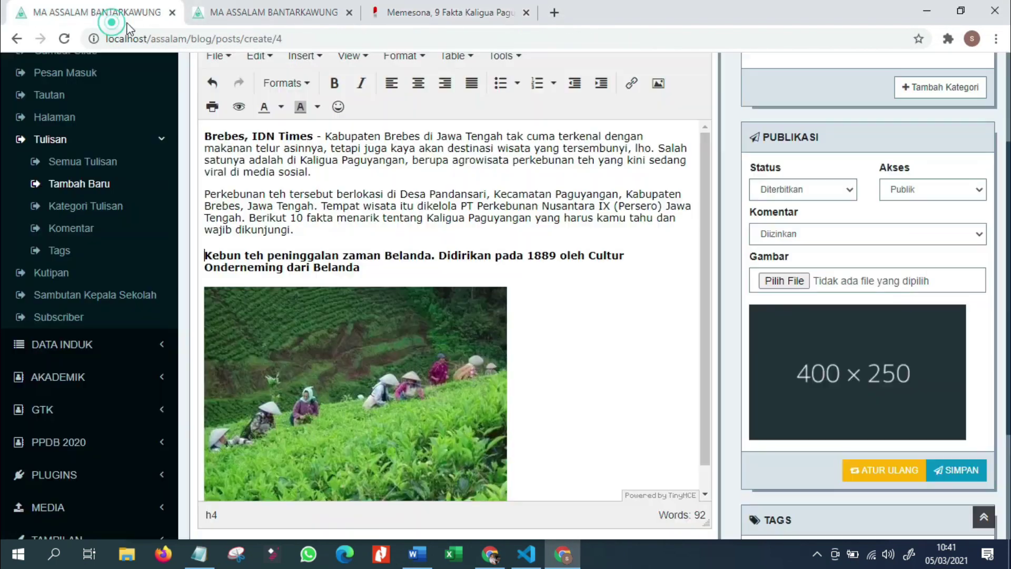
pyautogui.click(784, 281)
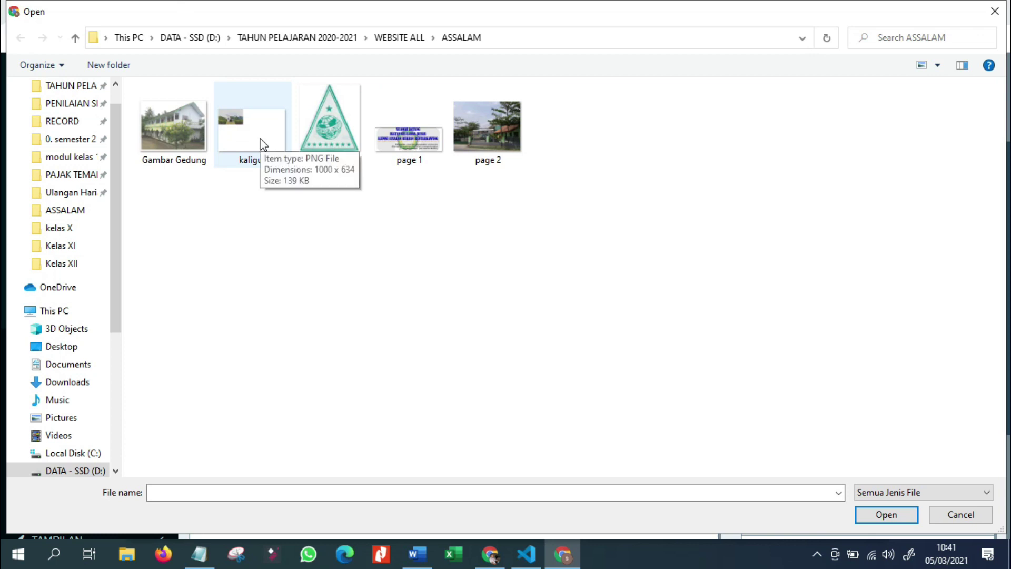
pyautogui.click(981, 515)
pyautogui.press('super+e')
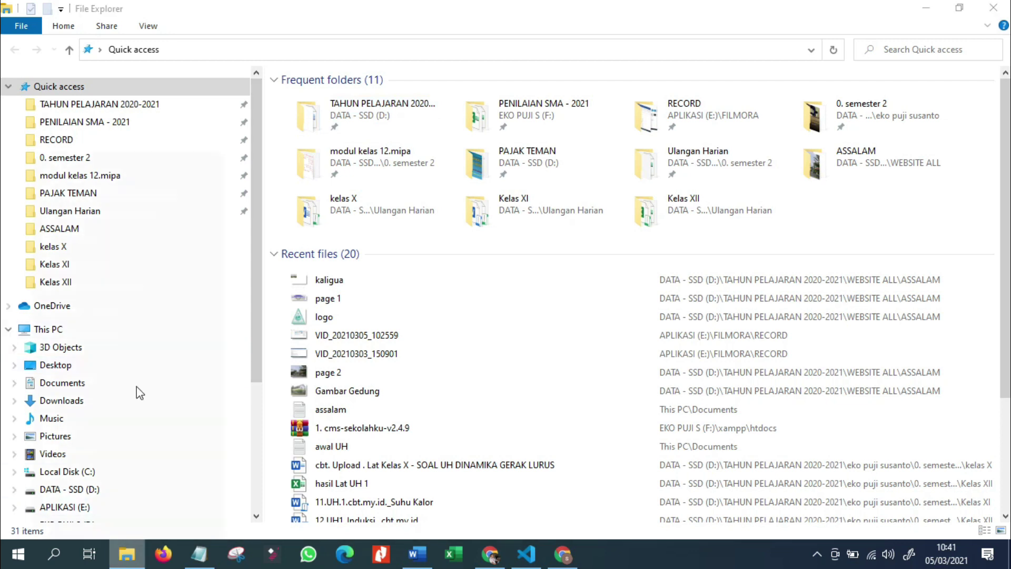
pyautogui.rightClick(126, 553)
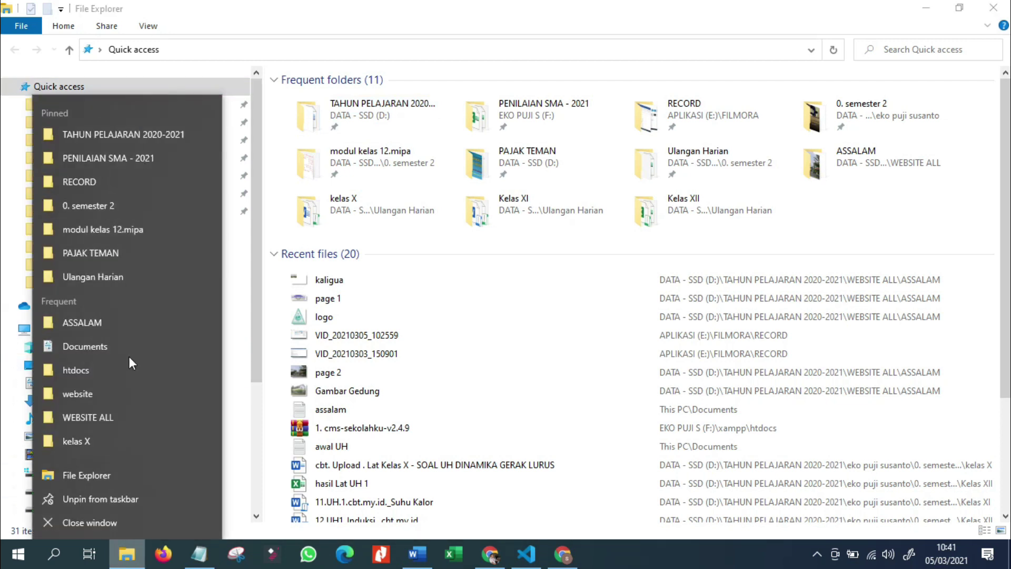
# Step: Reopen the saved kaligua picture in Paint
pyautogui.click(53, 558)
pyautogui.write('paint')
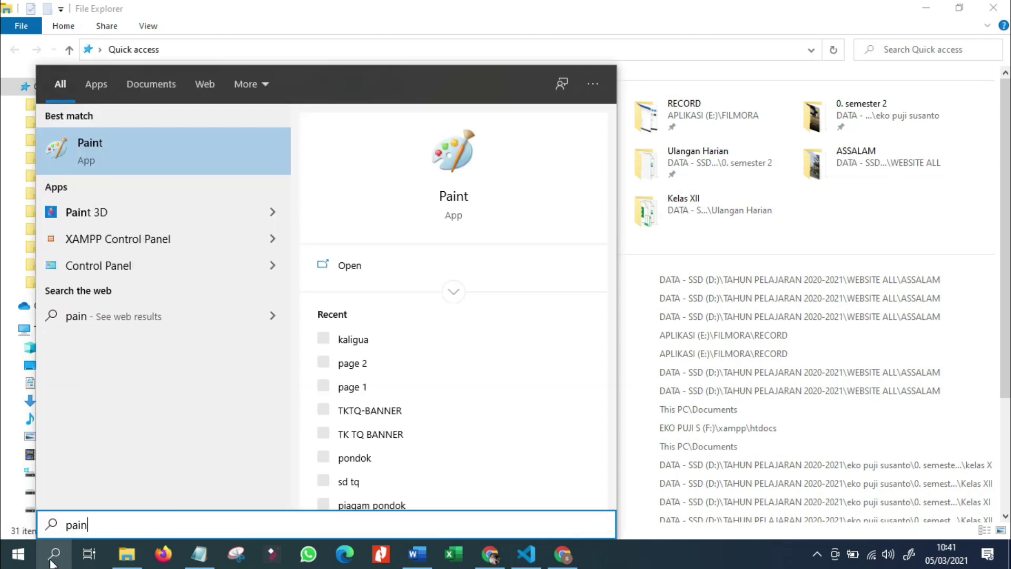
pyautogui.press('Return')
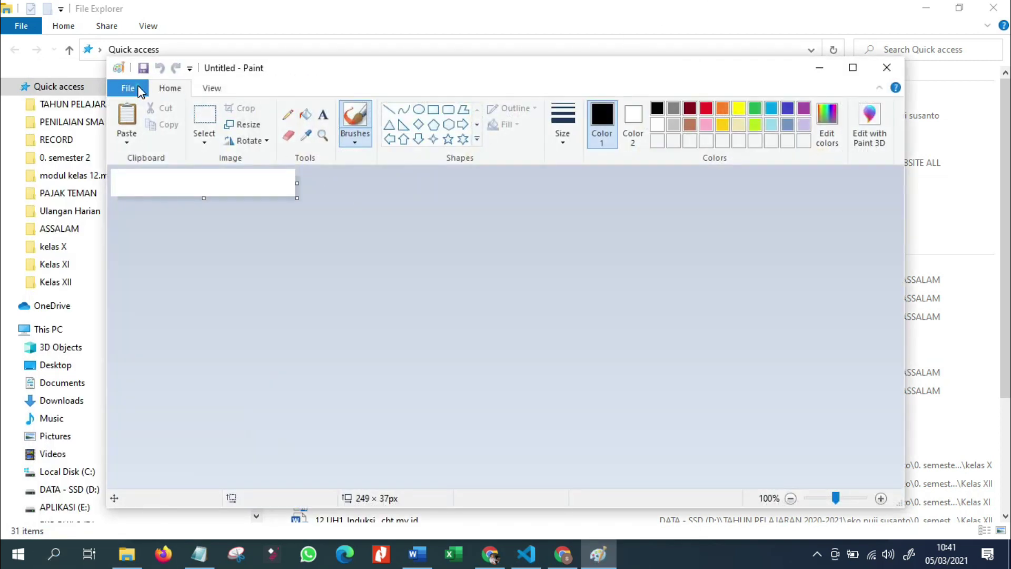
pyautogui.click(140, 91)
pyautogui.click(306, 132)
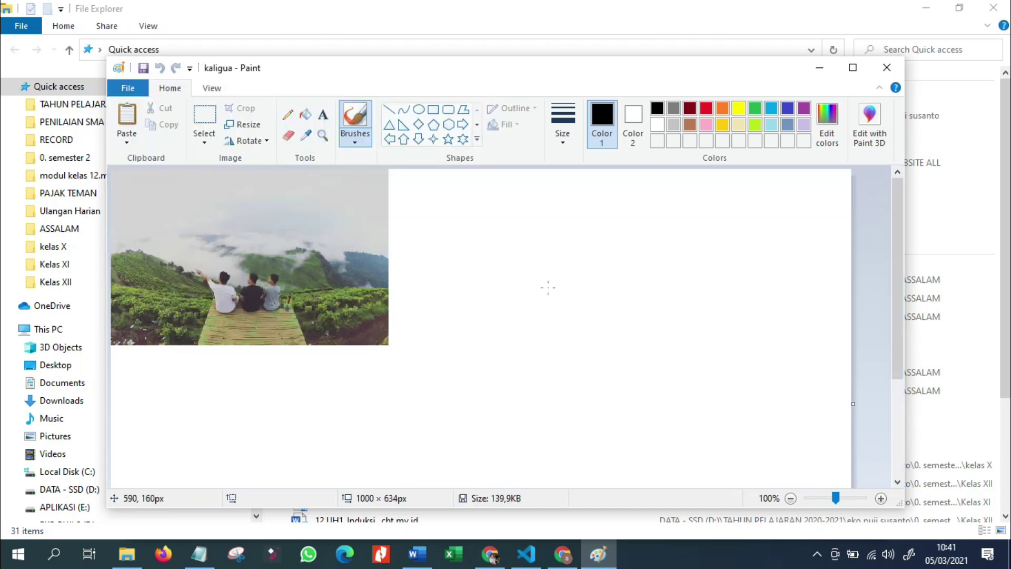
# Step: Shrink the canvas to the photo's edges, about 375 × 237 px, and save the kaligua picture
pyautogui.scroll(-3, 548, 287)
pyautogui.moveTo(850, 484); pyautogui.dragTo(390, 191)
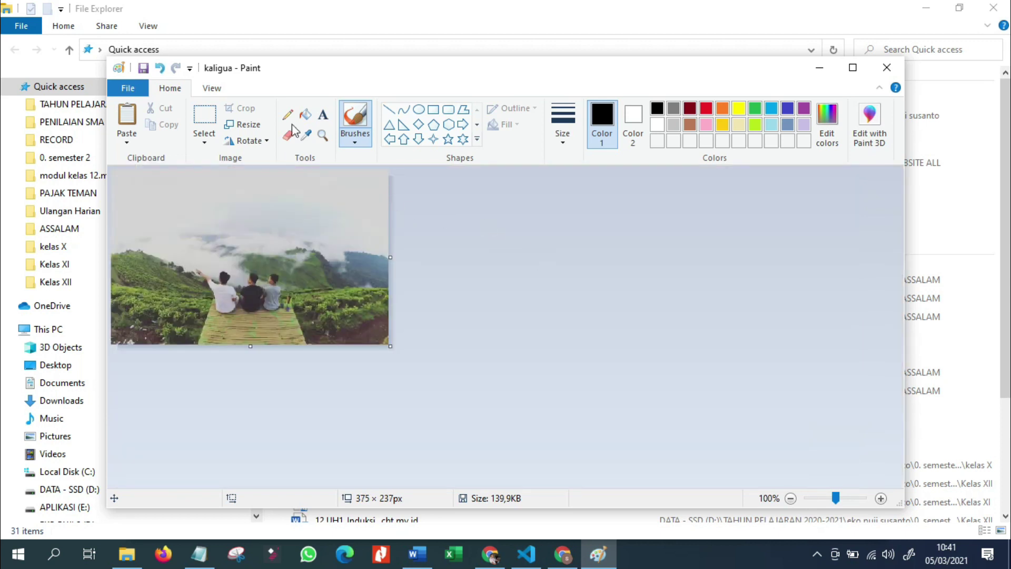
pyautogui.click(143, 67)
pyautogui.click(598, 554)
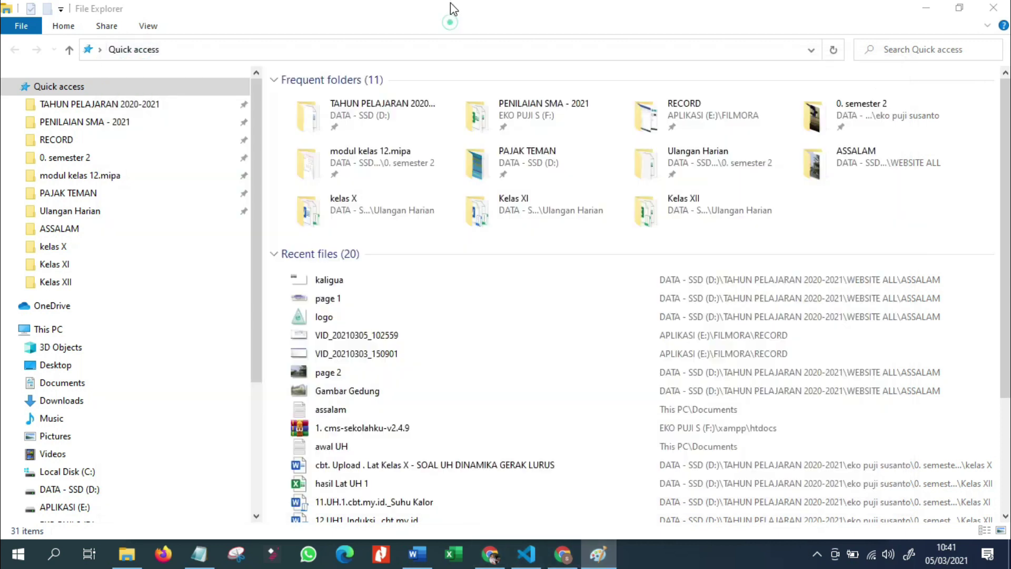
# Step: Back in the browser, set kaligua.png as the post's featured image and save the post
pyautogui.click(562, 554)
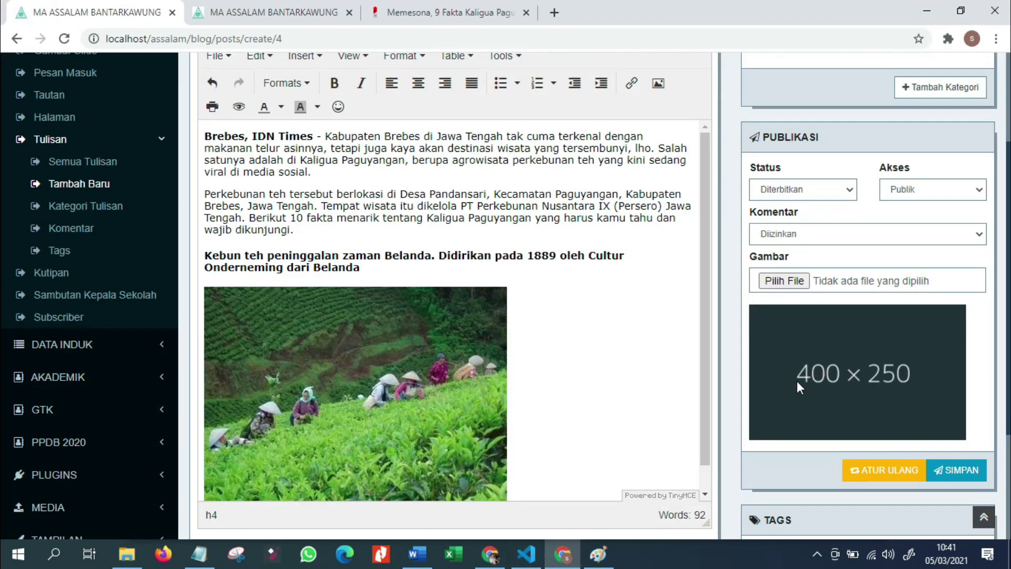
pyautogui.click(783, 281)
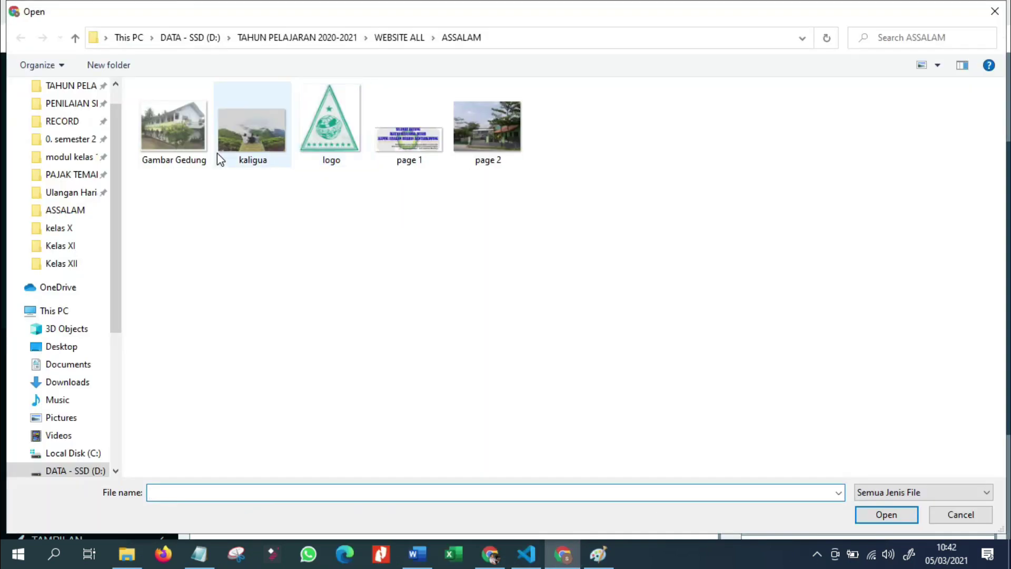
pyautogui.doubleClick(285, 142)
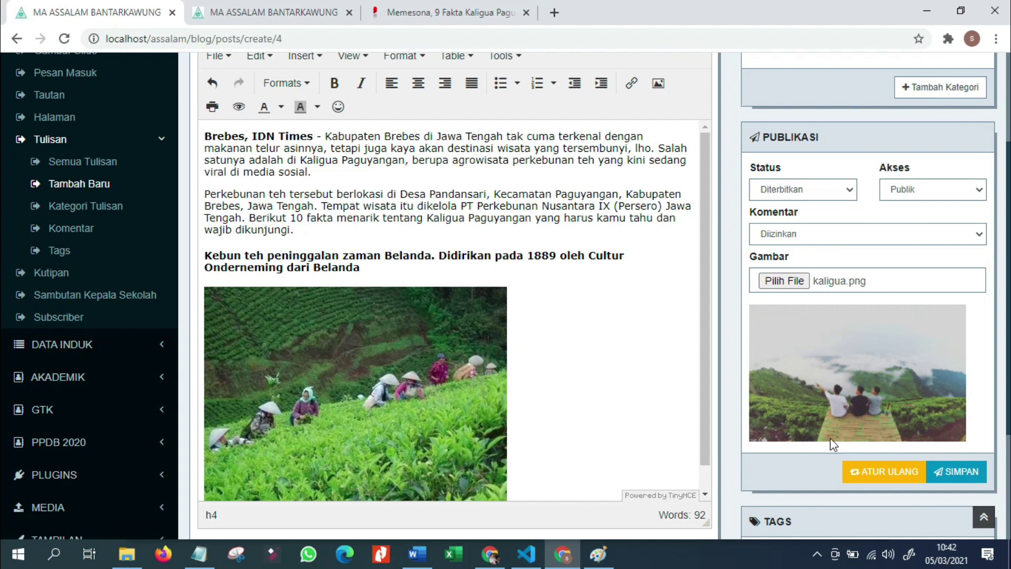
pyautogui.click(956, 472)
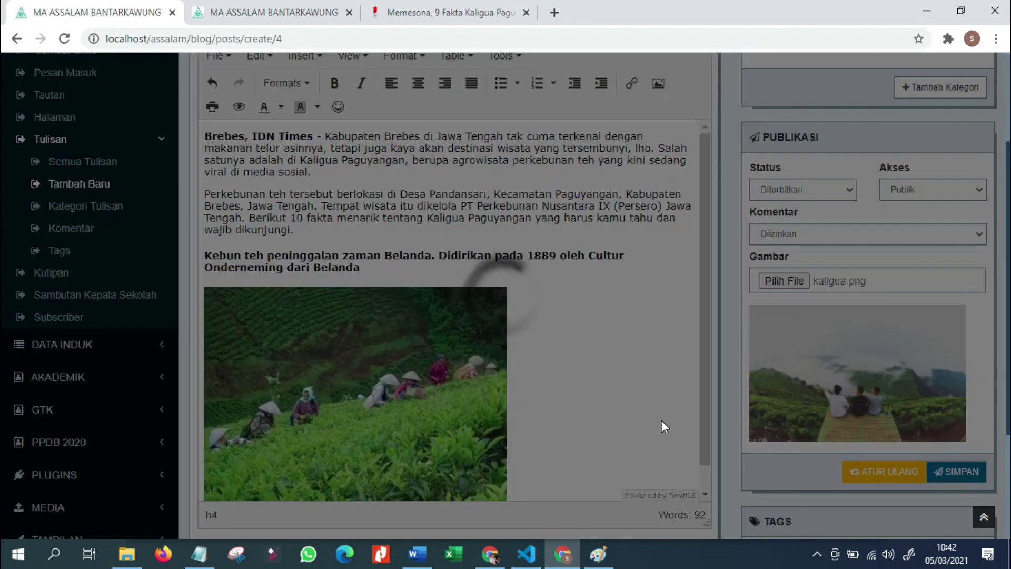
# Step: Reload the school website's home page and check the Kaligua post under Tulisan Terbaru
pyautogui.click(453, 21)
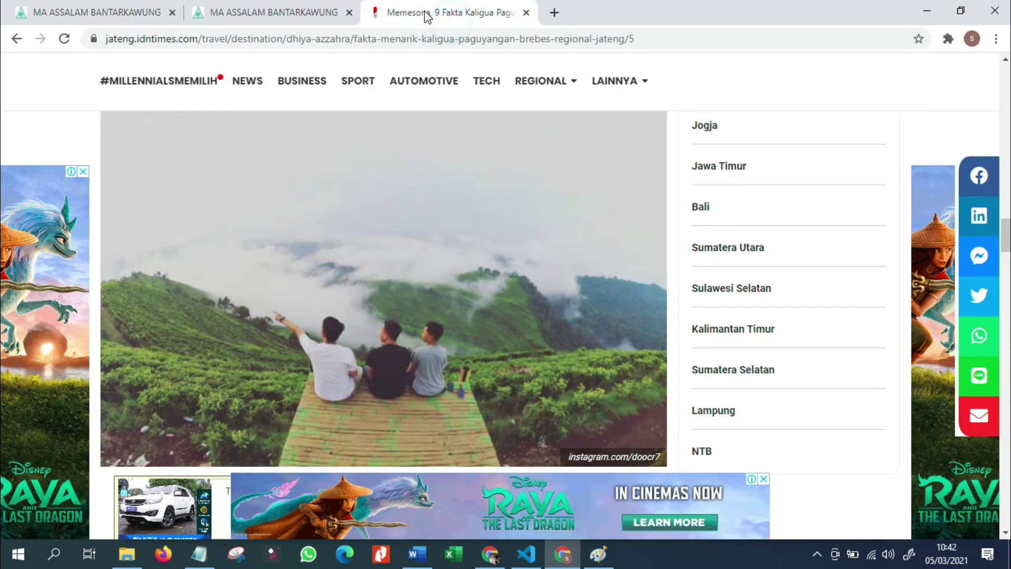
pyautogui.click(269, 20)
pyautogui.click(62, 38)
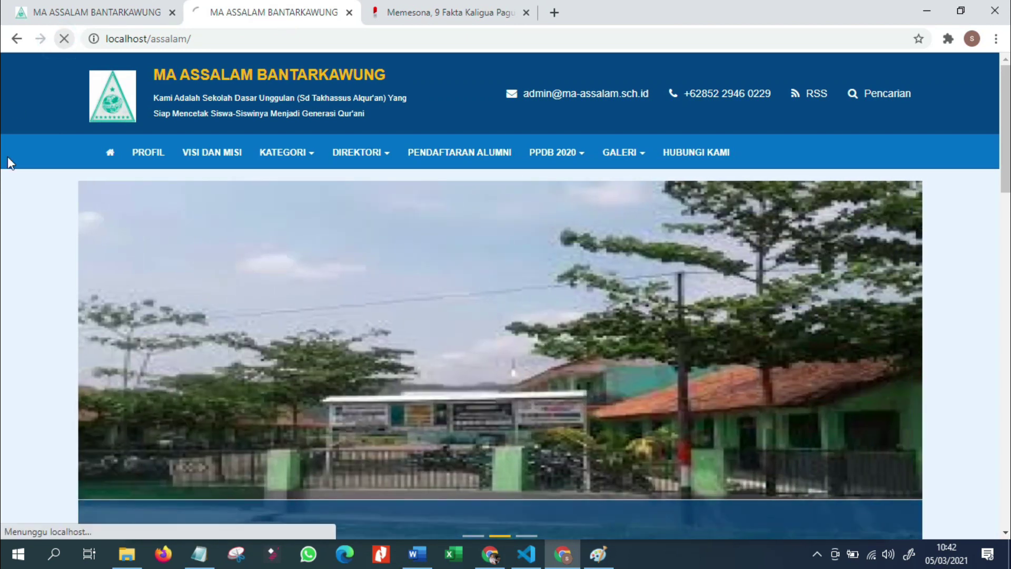
pyautogui.scroll(-7, 17, 239)
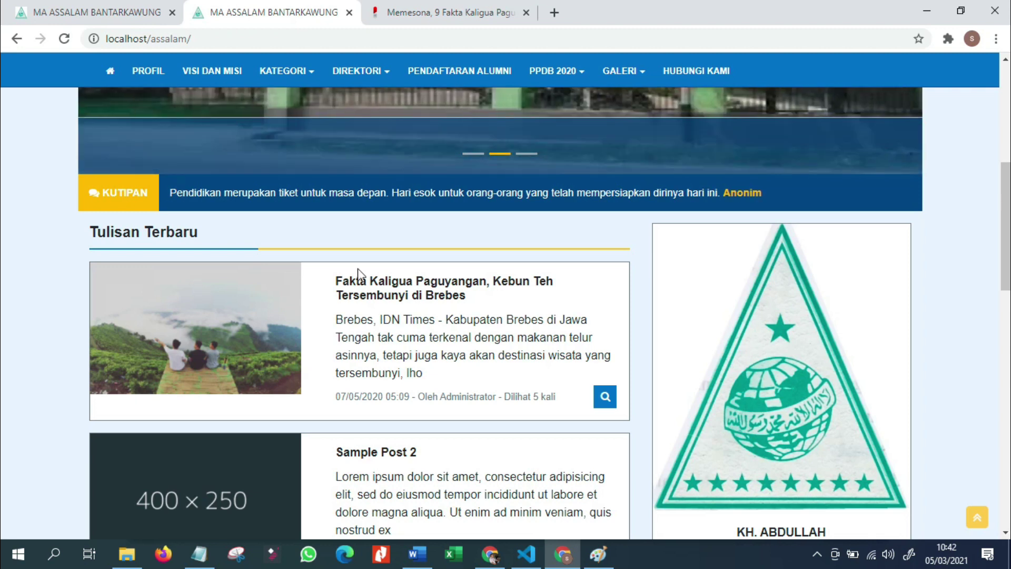
# Step: Return from the source article to the control panel and open the post categories list (Kategori Tulisan)
pyautogui.click(422, 15)
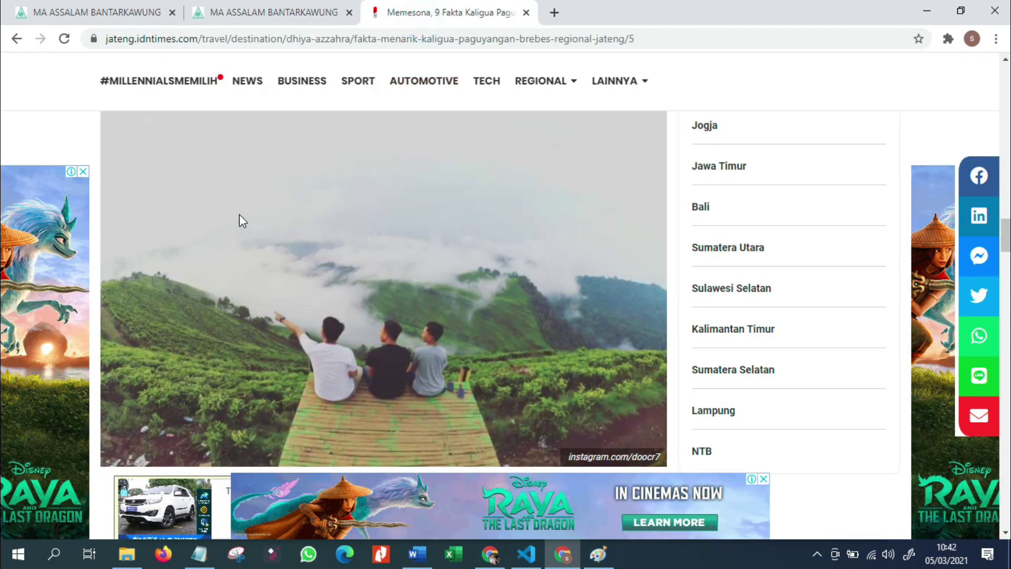
pyautogui.click(115, 19)
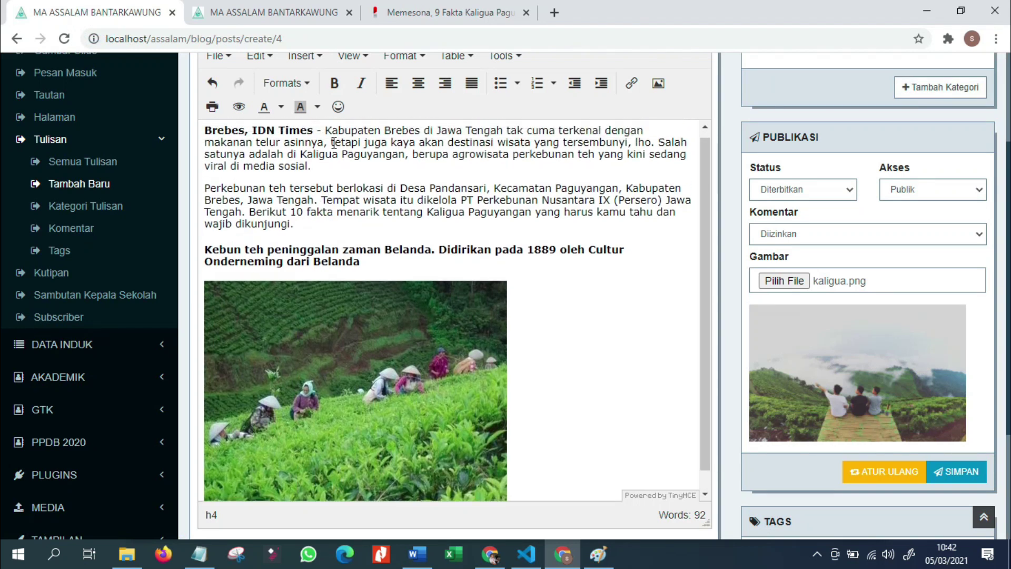
pyautogui.scroll(-1, 599, 390)
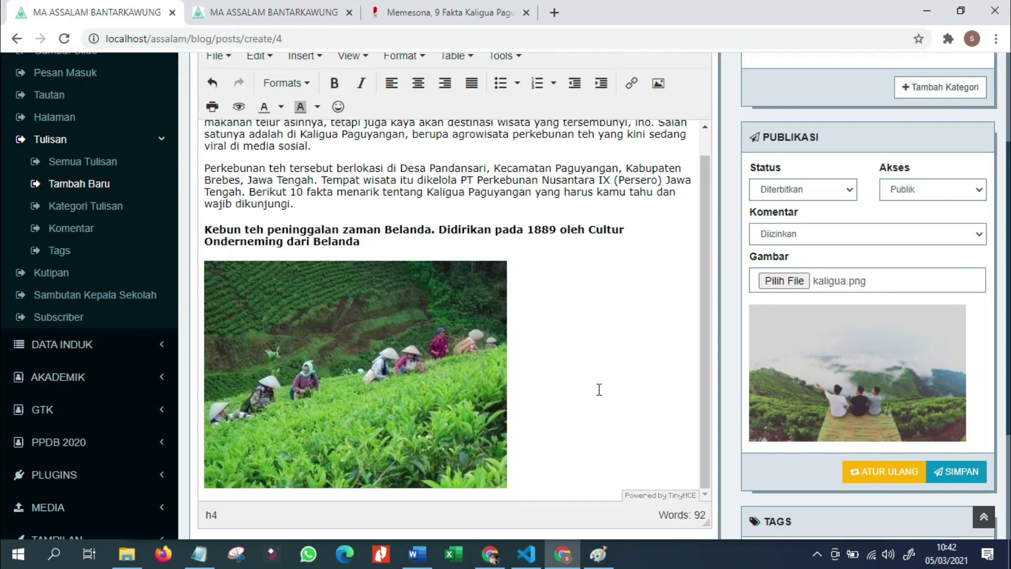
pyautogui.scroll(1, 598, 386)
pyautogui.scroll(3, 964, 263)
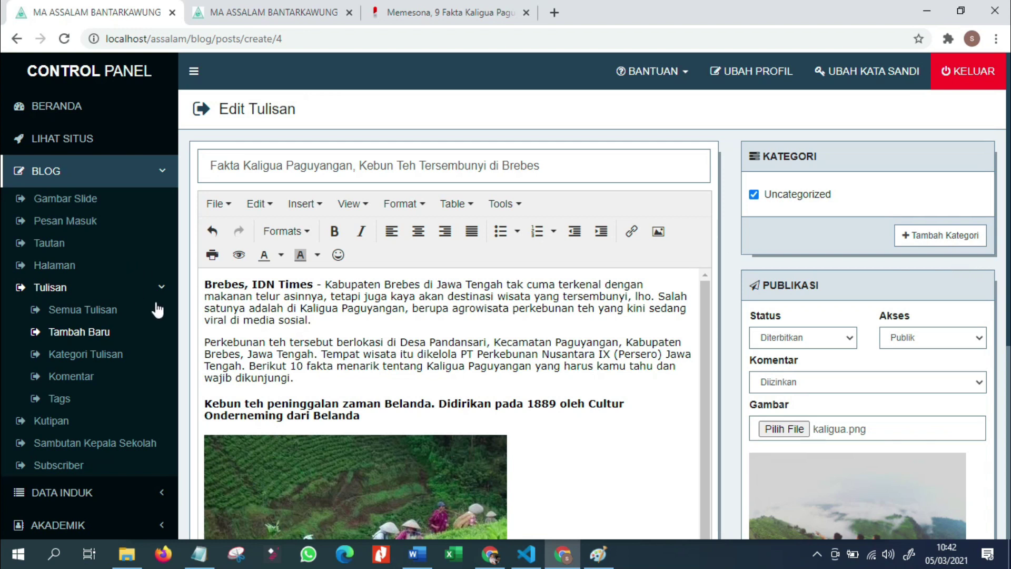
pyautogui.click(141, 356)
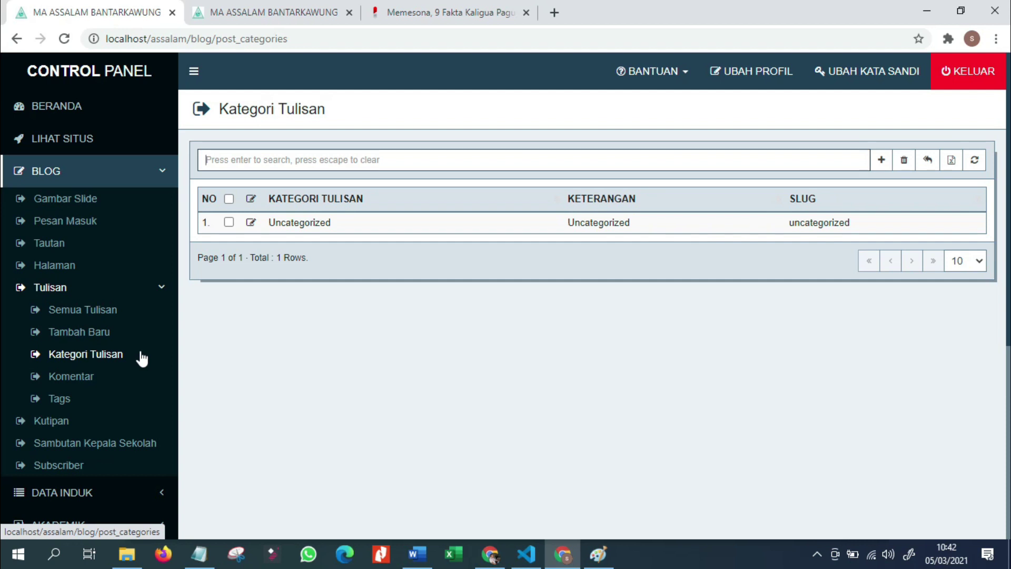
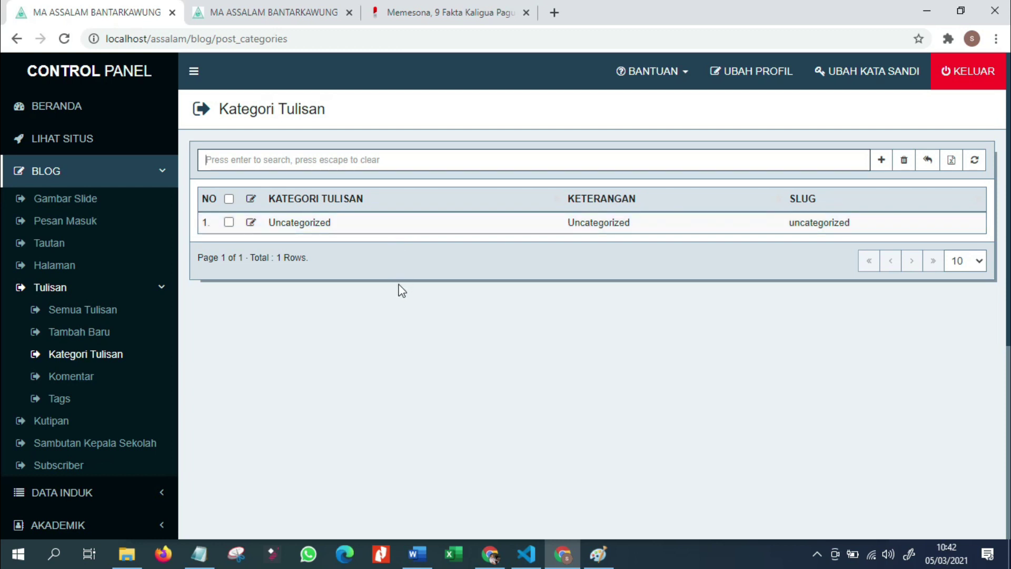
# Step: Rename the Uncategorized post category to Umum, clear its description and update it
pyautogui.click(250, 221)
pyautogui.doubleClick(484, 147)
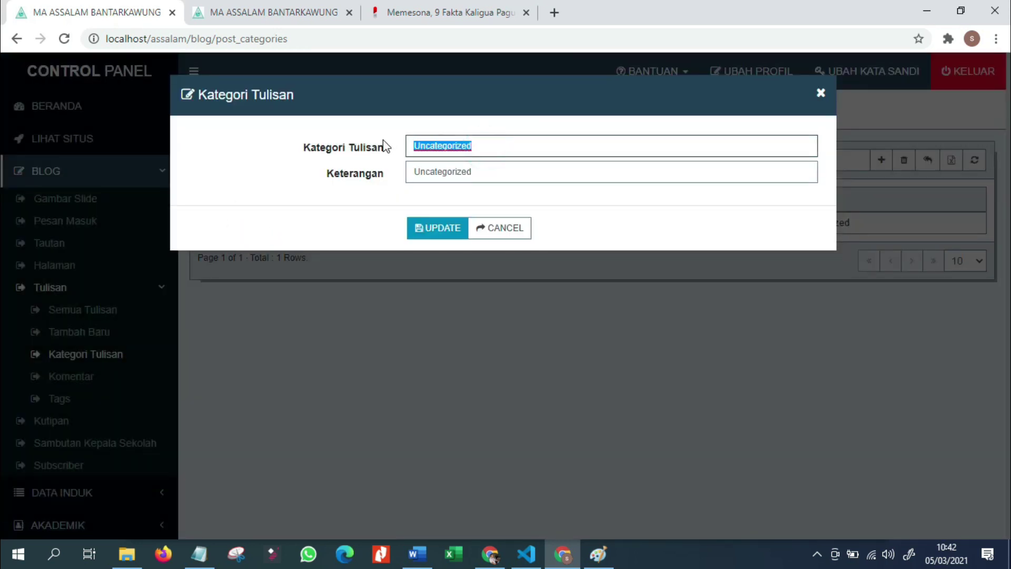
pyautogui.write('Umum')
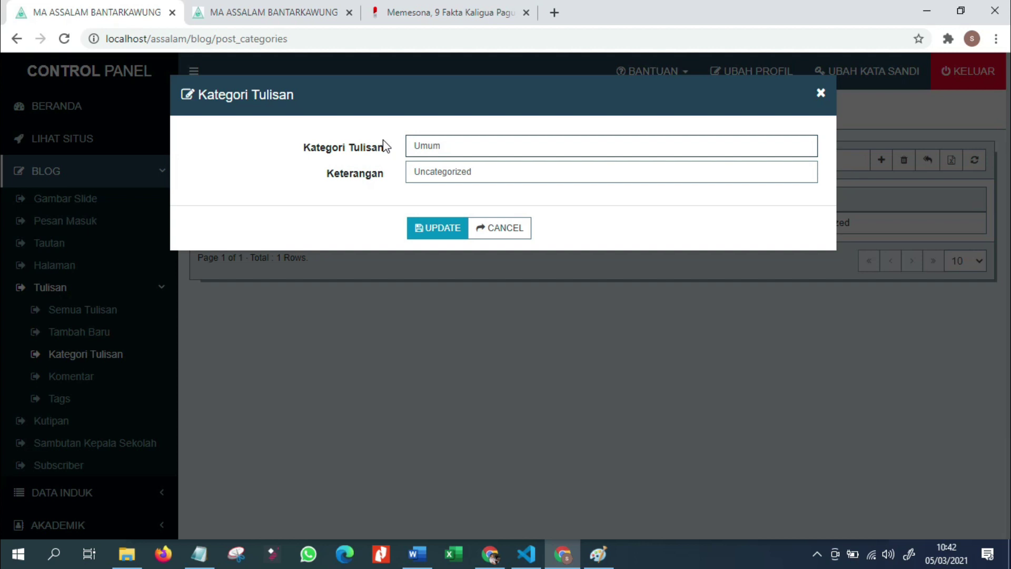
pyautogui.doubleClick(494, 172)
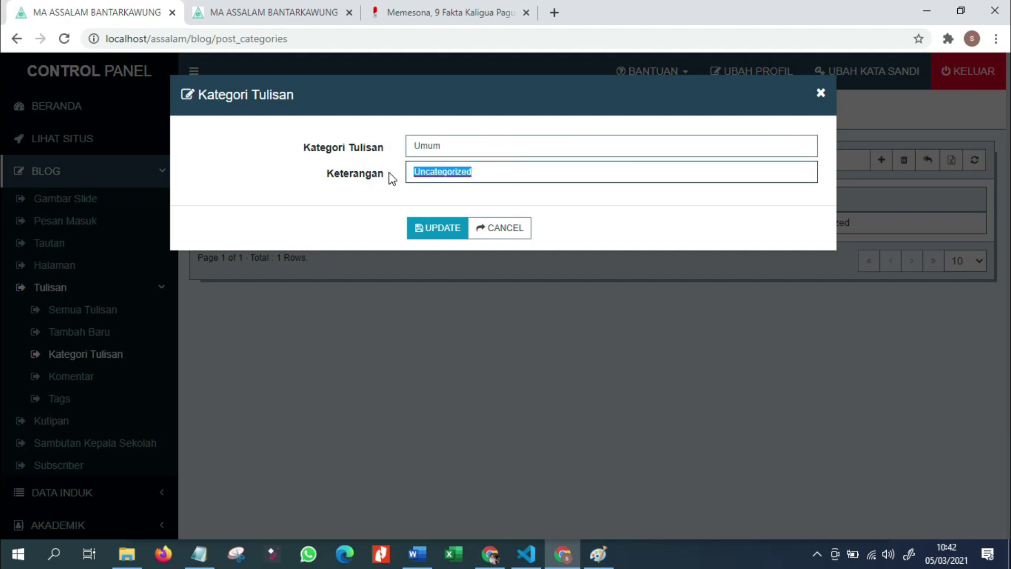
pyautogui.press('BackSpace')
pyautogui.click(447, 228)
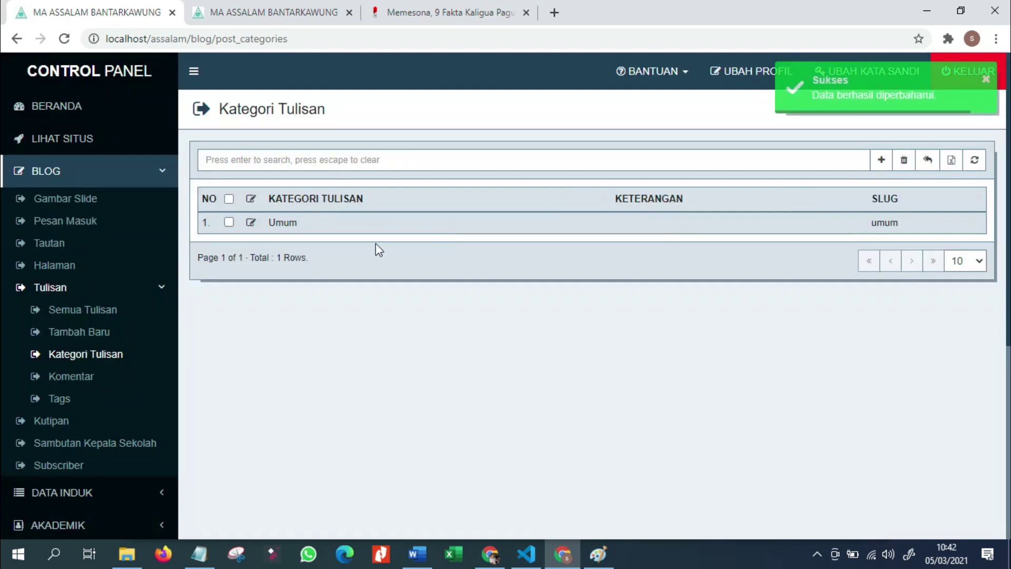
# Step: Add a post category named Pondok Pesantren and save it
pyautogui.click(882, 160)
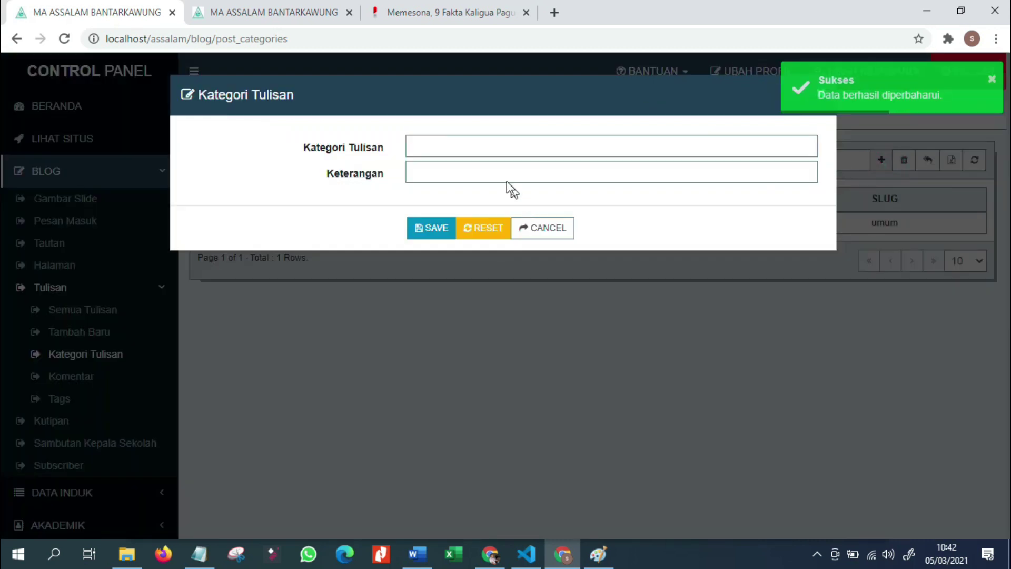
pyautogui.click(501, 140)
pyautogui.write('OS')
pyautogui.press('BackSpace')
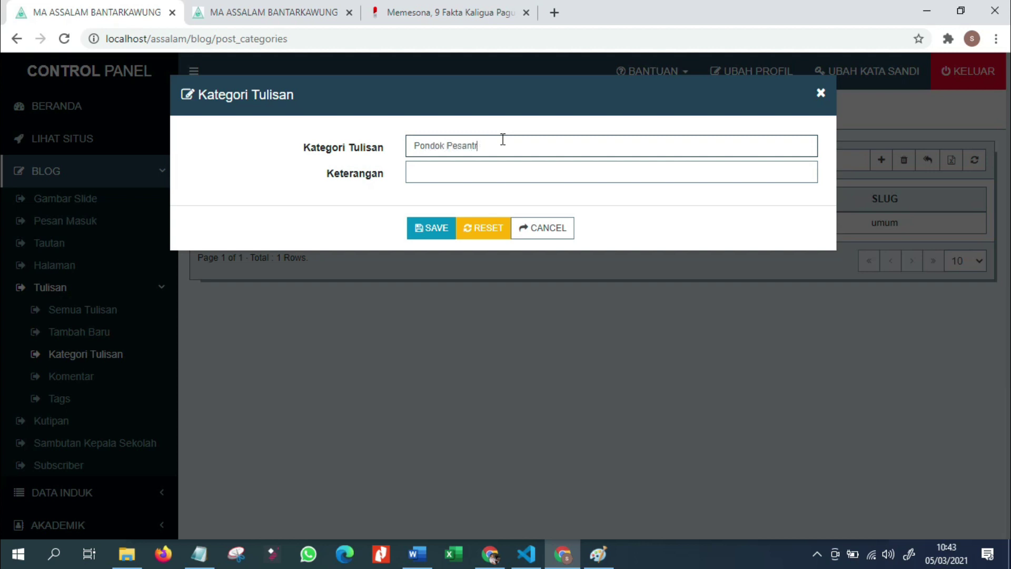
pyautogui.click(429, 230)
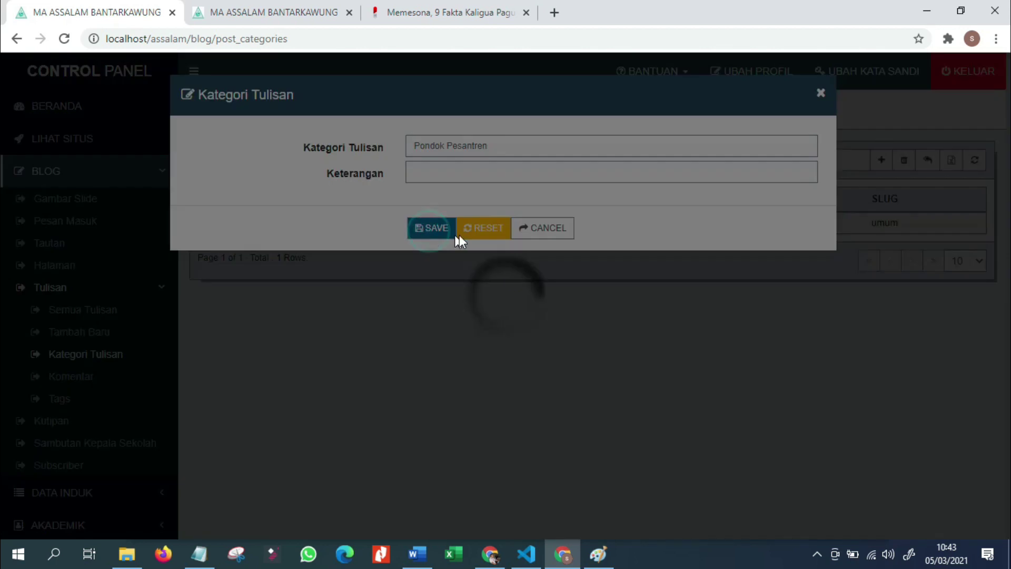
# Step: Add another post category named Madrasah and save it
pyautogui.click(881, 160)
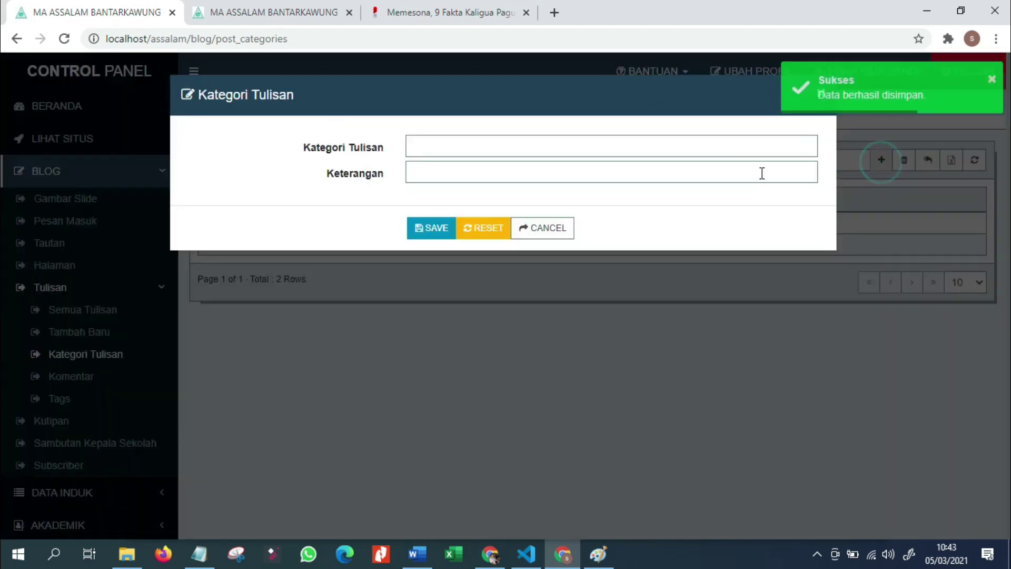
pyautogui.click(471, 155)
pyautogui.write('Seko')
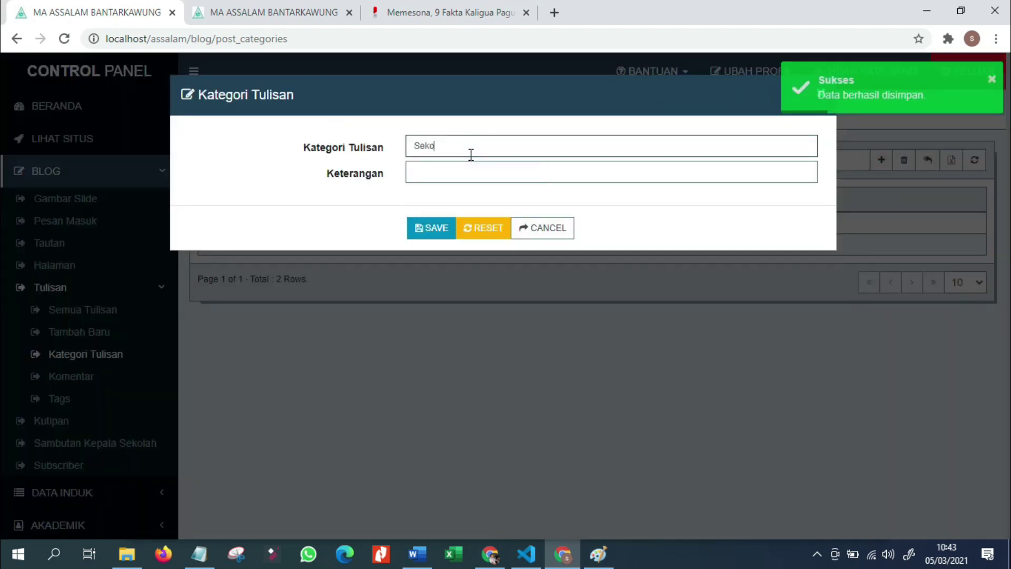
pyautogui.press('BackSpace')
pyautogui.press('BackSpace')
pyautogui.press('BackSpace')
pyautogui.press('BackSpace')
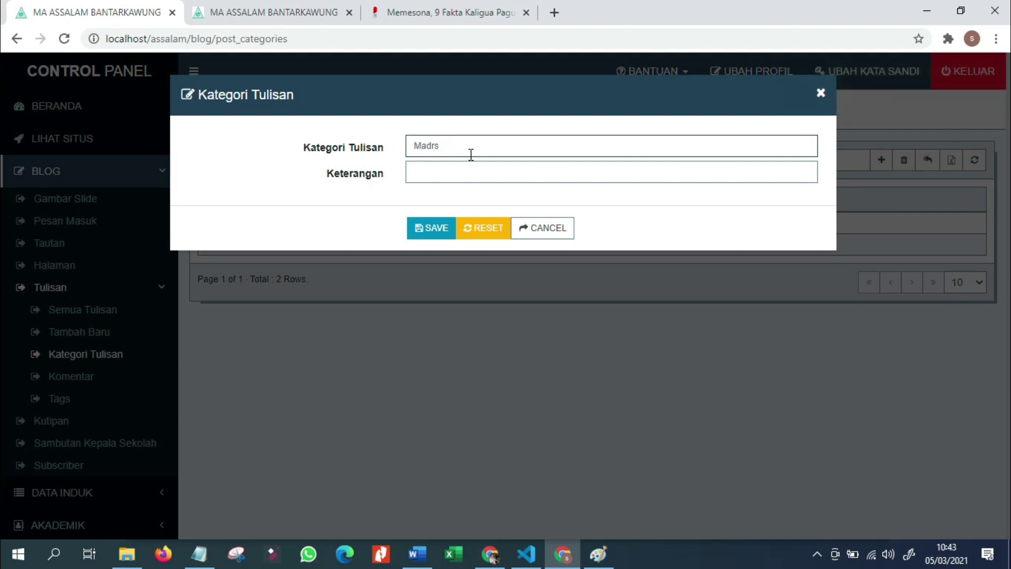
pyautogui.click(418, 232)
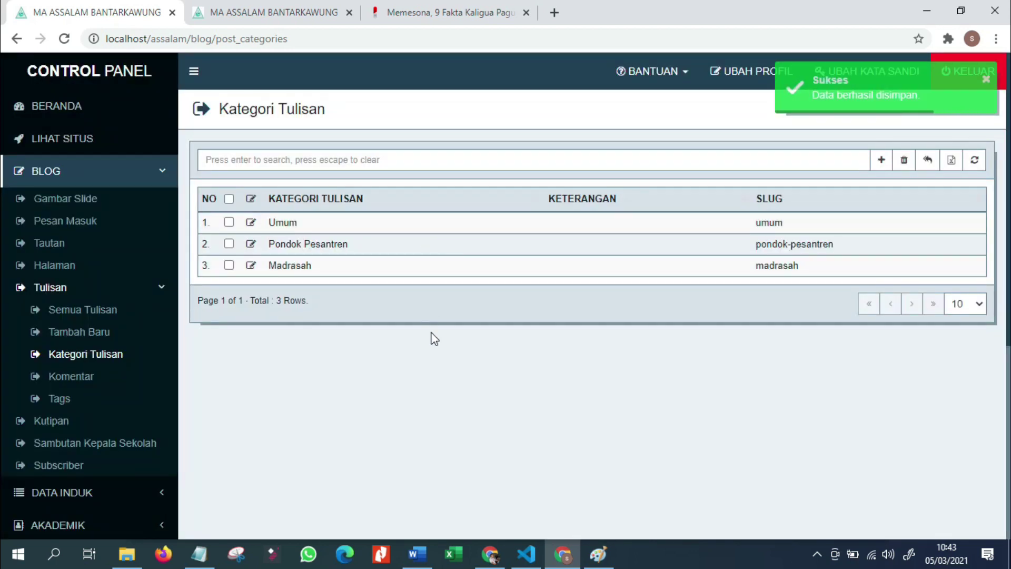
# Step: Open the website's menu management page among the appearance settings
pyautogui.scroll(-3, 432, 333)
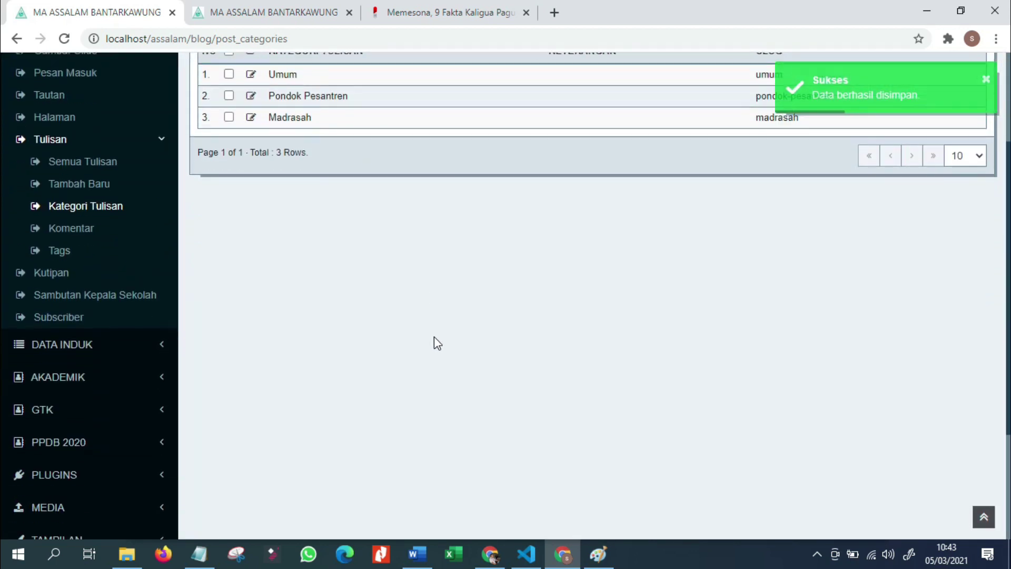
pyautogui.scroll(2, 434, 337)
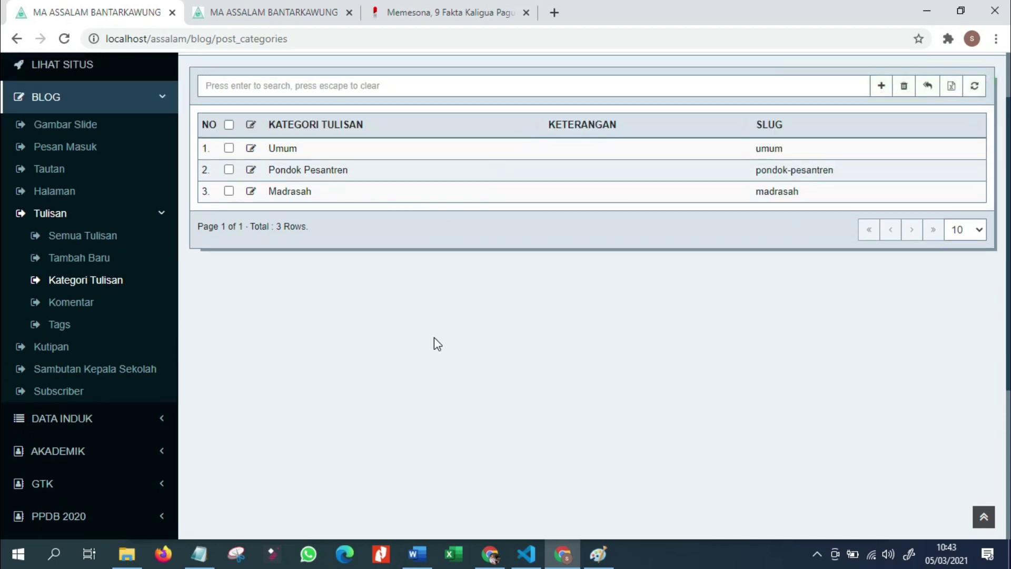
pyautogui.scroll(-3, 434, 337)
pyautogui.scroll(-2, 434, 338)
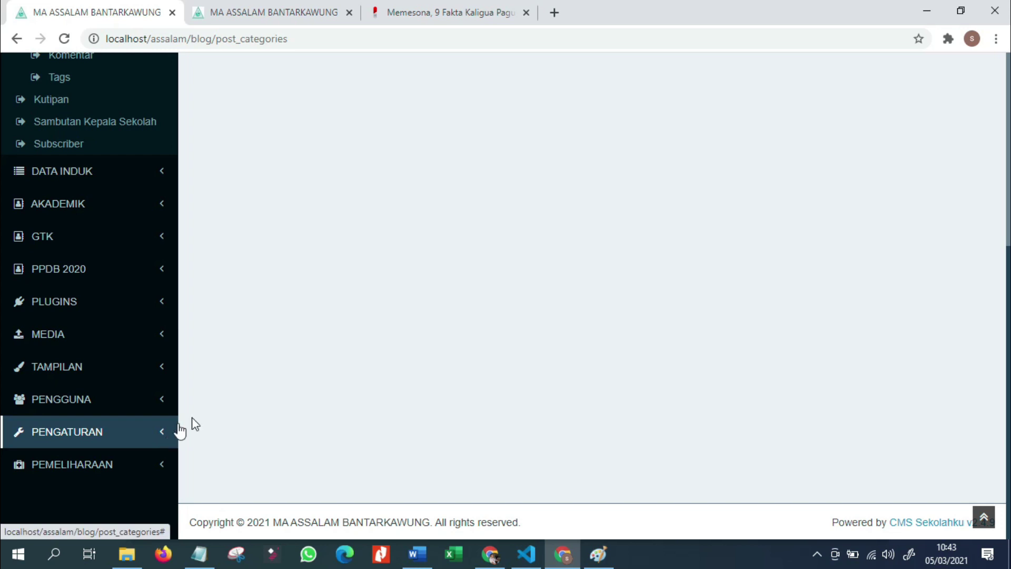
pyautogui.click(156, 441)
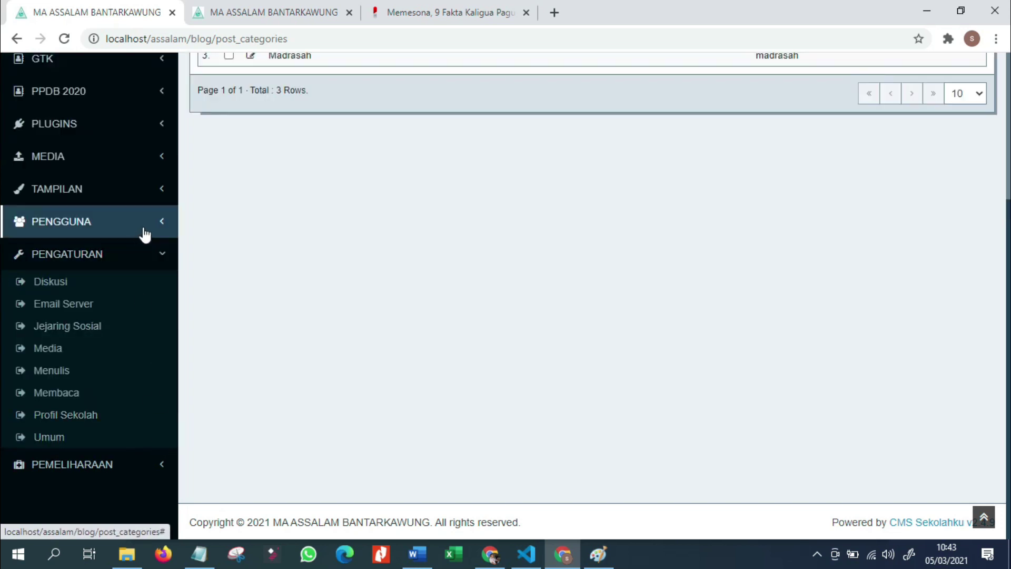
pyautogui.click(155, 230)
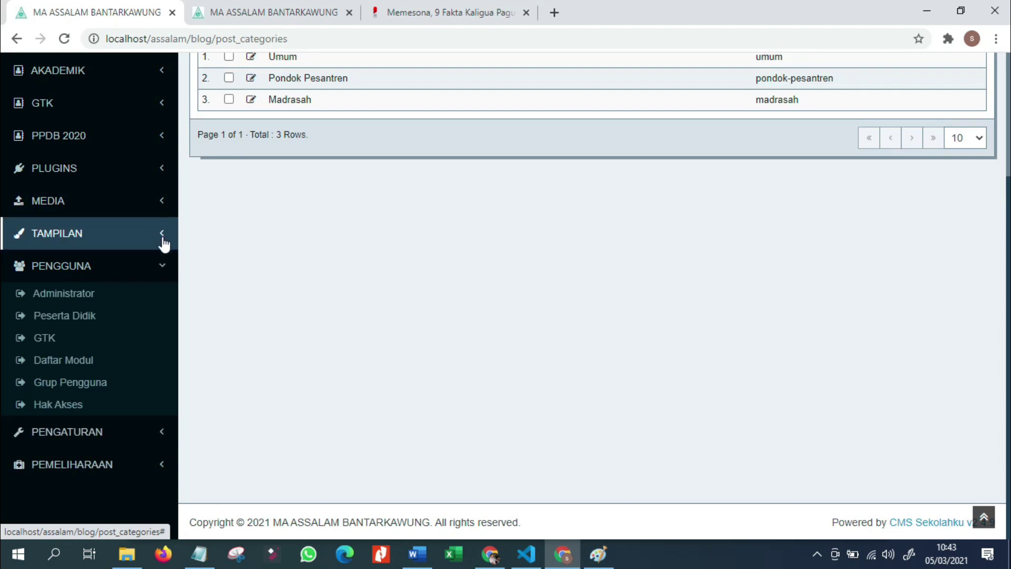
pyautogui.click(163, 243)
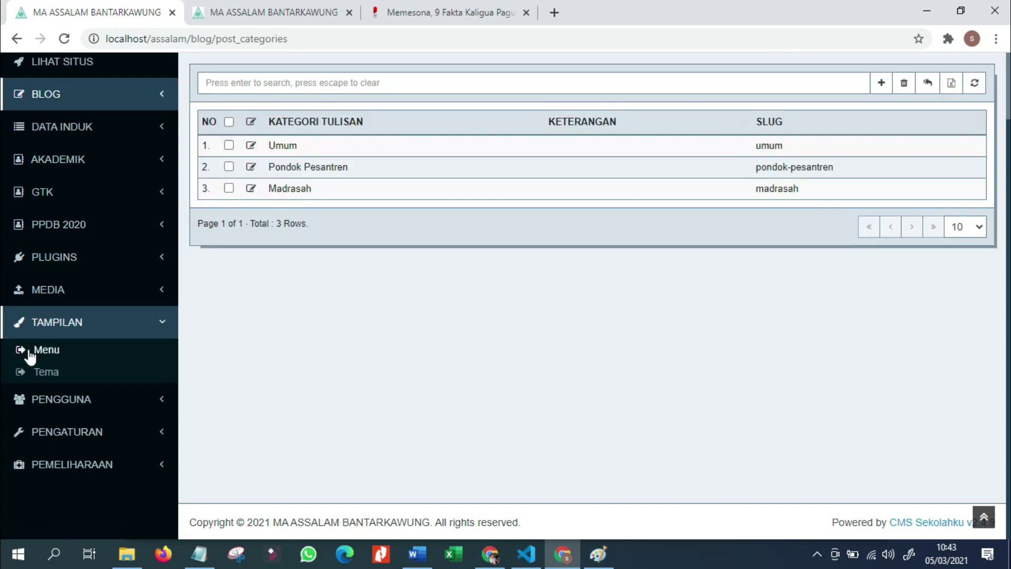
pyautogui.click(45, 351)
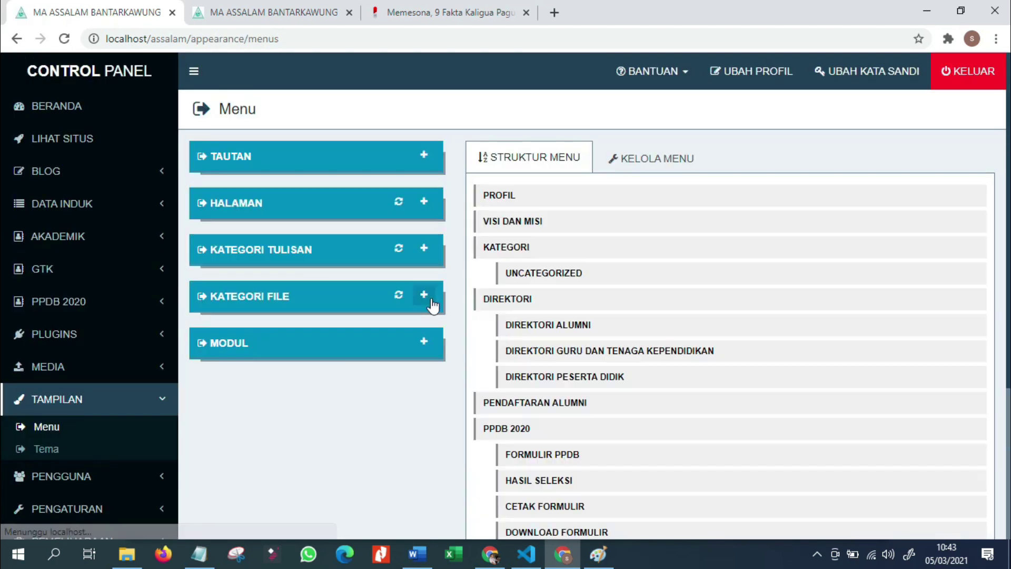
# Step: Add the Madrasah and Pondok Pesantren post categories to the website menu
pyautogui.click(423, 249)
pyautogui.click(228, 295)
pyautogui.click(229, 308)
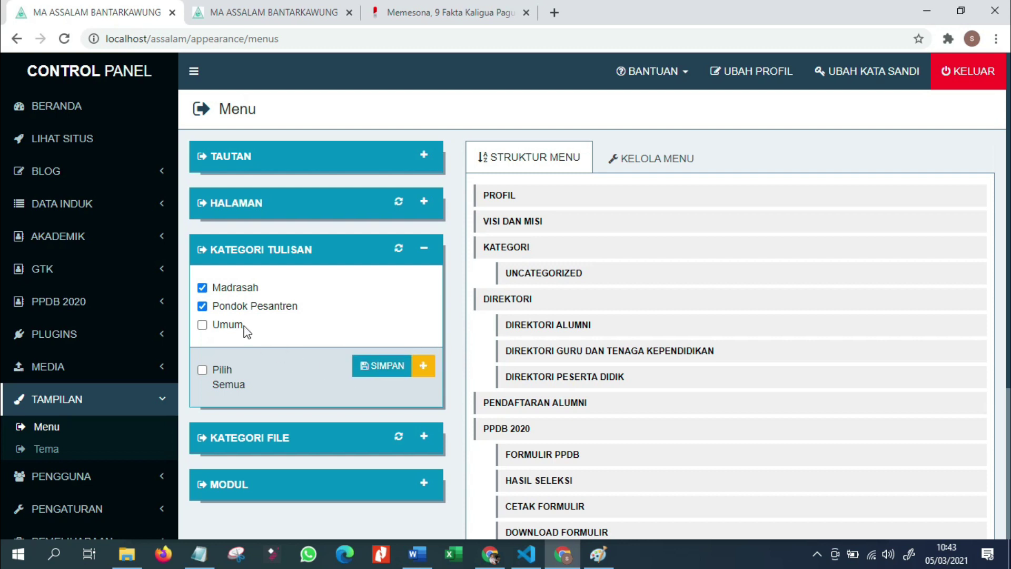
pyautogui.click(400, 369)
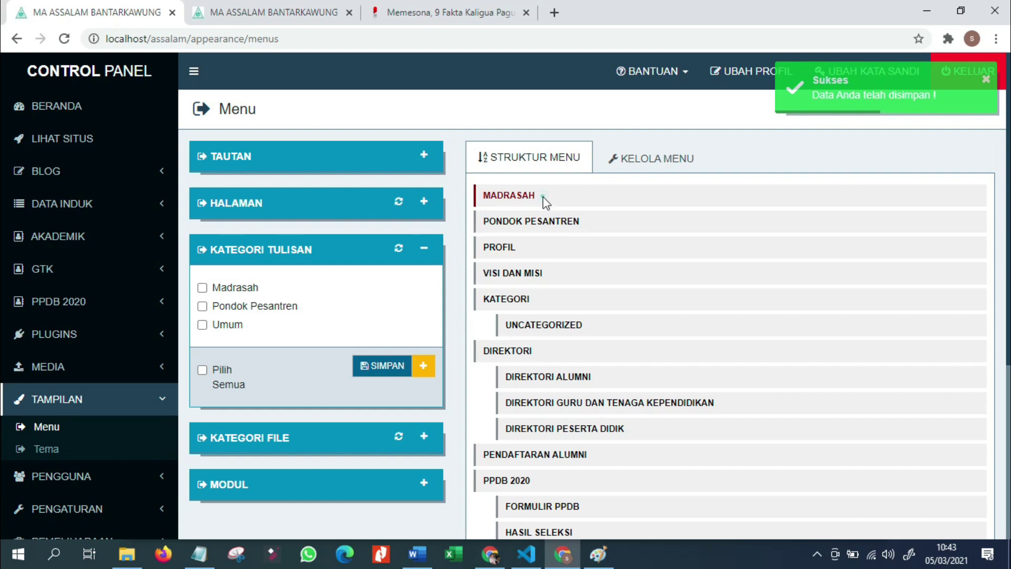
# Step: Nest Madrasah and Pondok Pesantren under Kategori in the menu structure and save the structure
pyautogui.moveTo(497, 197); pyautogui.dragTo(575, 322)
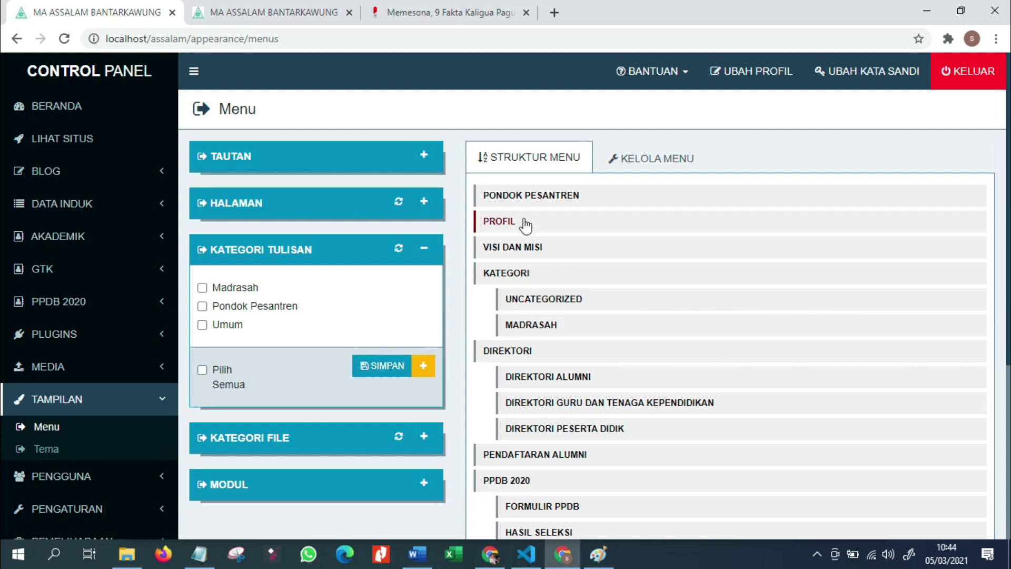
pyautogui.moveTo(519, 196); pyautogui.dragTo(551, 310)
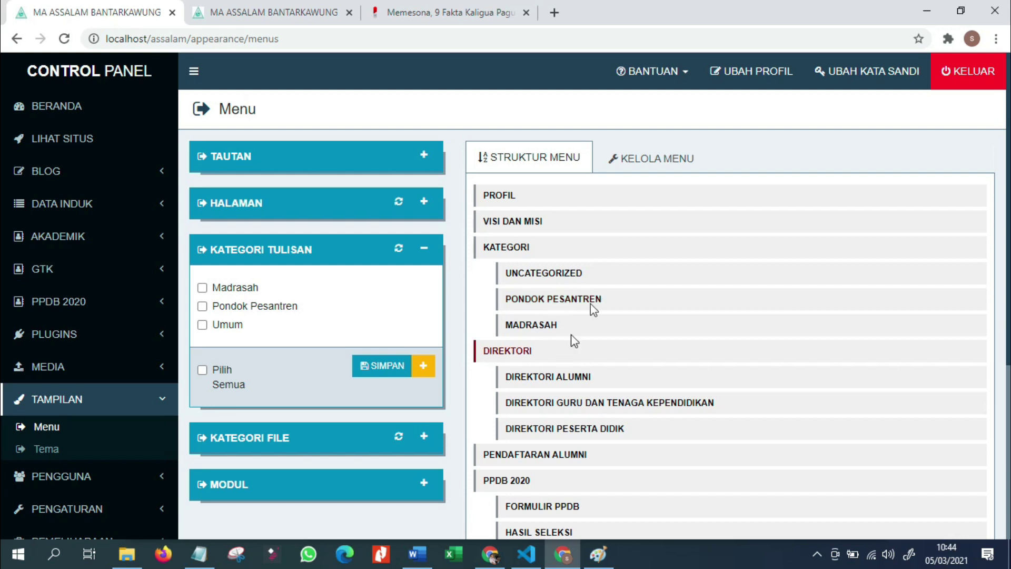
pyautogui.scroll(-1, 664, 411)
pyautogui.scroll(-5, 665, 411)
pyautogui.click(549, 457)
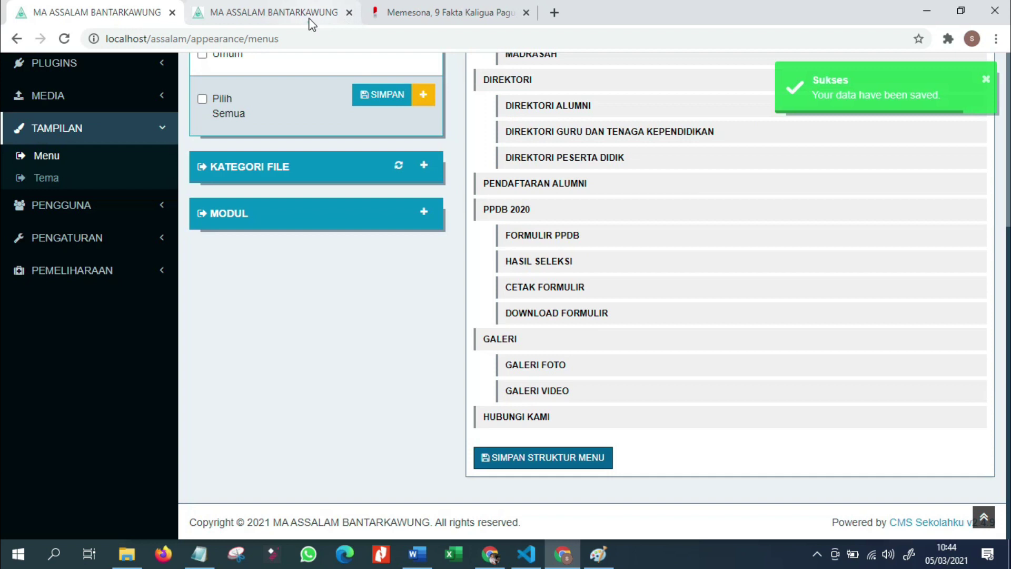
# Step: On the school website, check the Uncategorized, Pondok Pesantren and Madrasah pages under Kategori
pyautogui.click(279, 12)
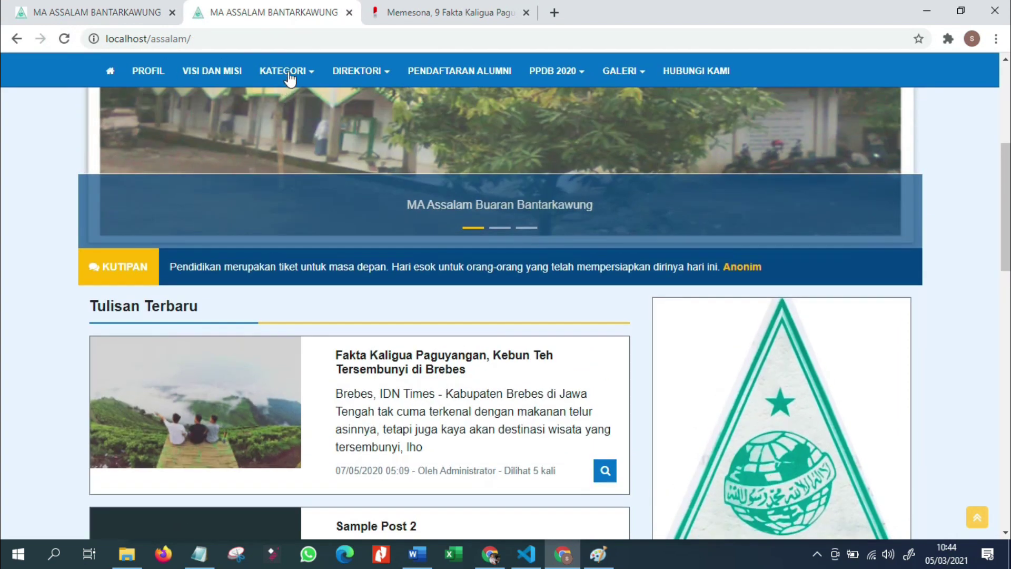
pyautogui.click(292, 70)
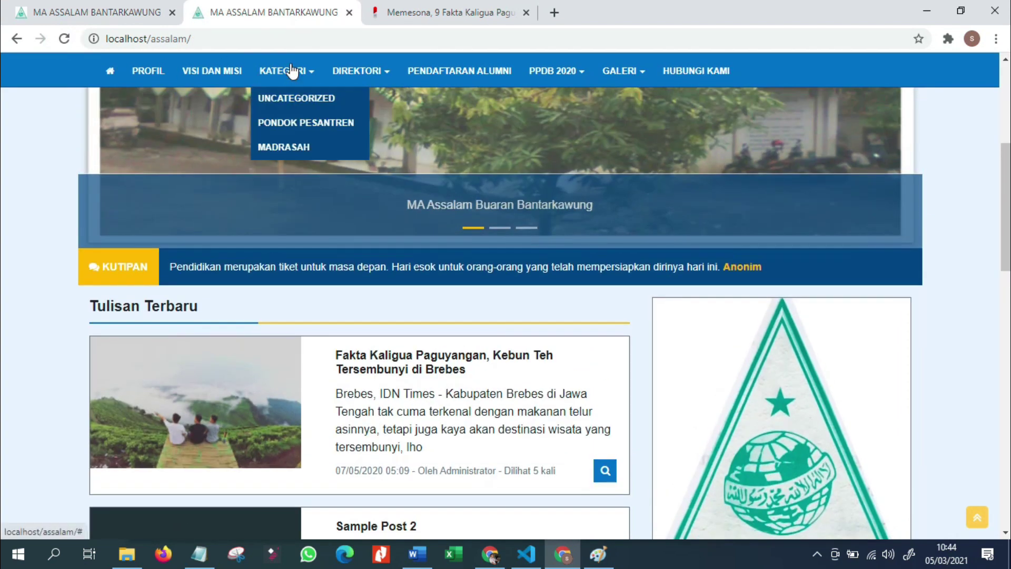
pyautogui.click(296, 98)
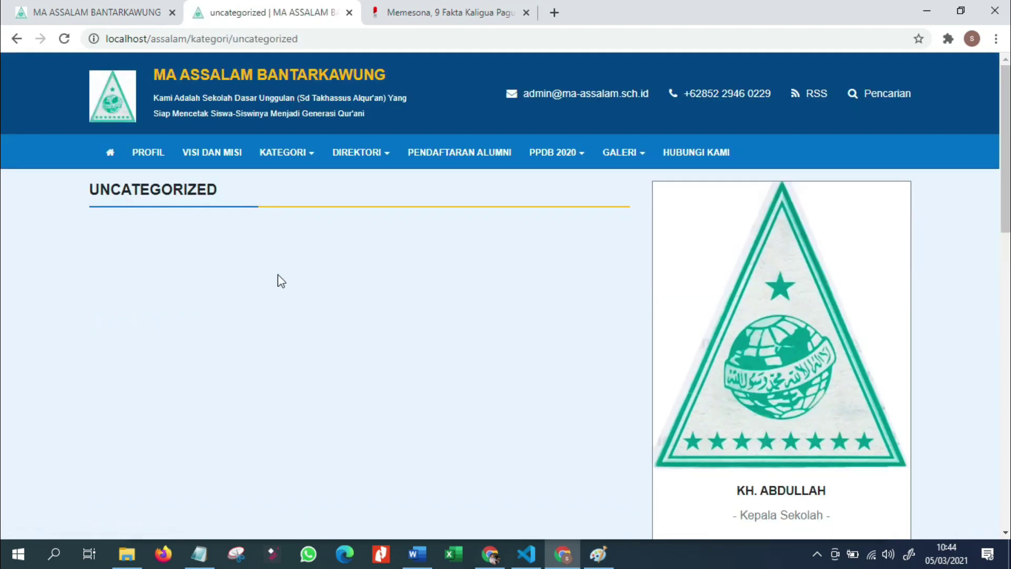
pyautogui.click(288, 152)
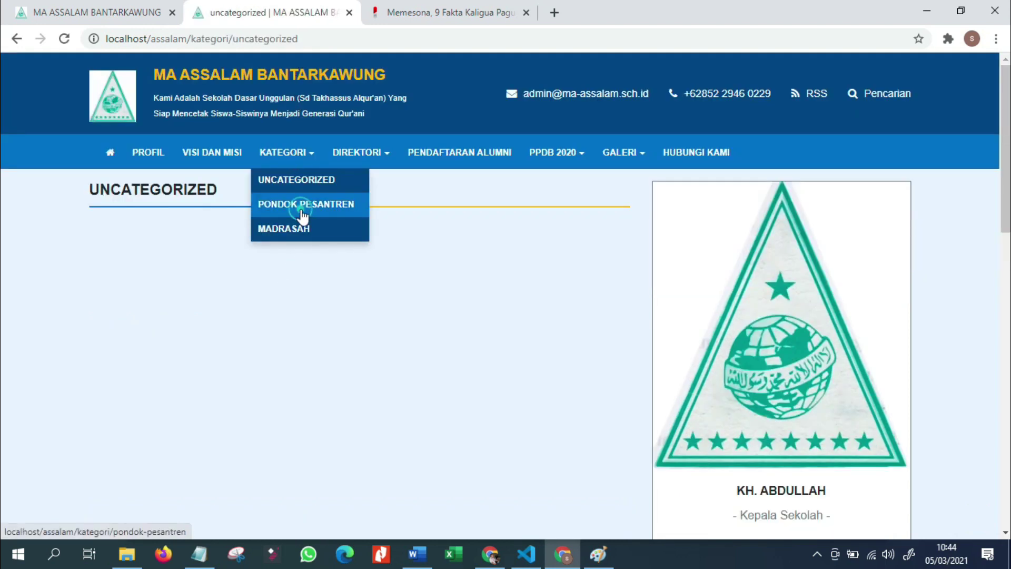
pyautogui.click(300, 211)
pyautogui.click(284, 154)
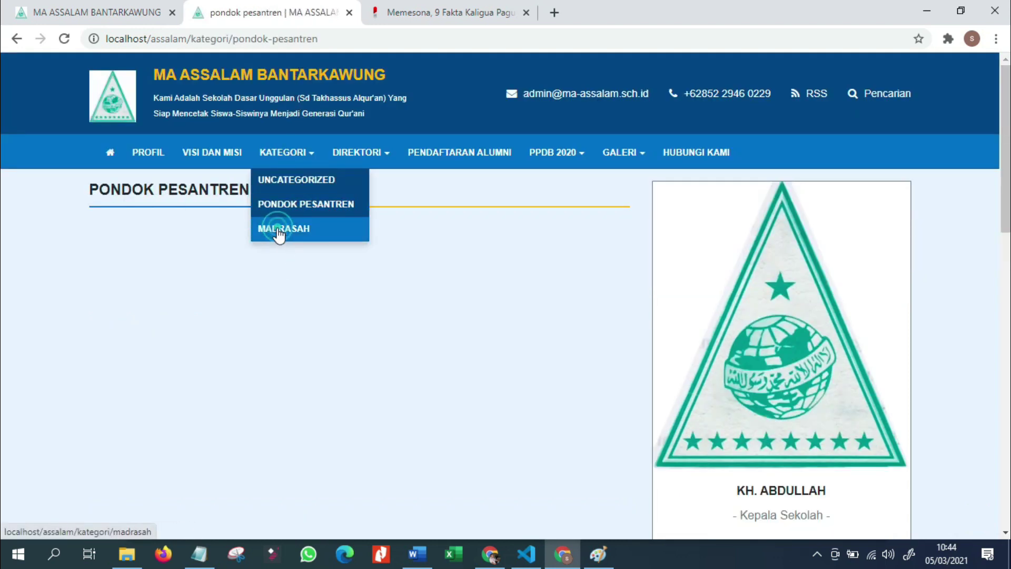
pyautogui.click(280, 229)
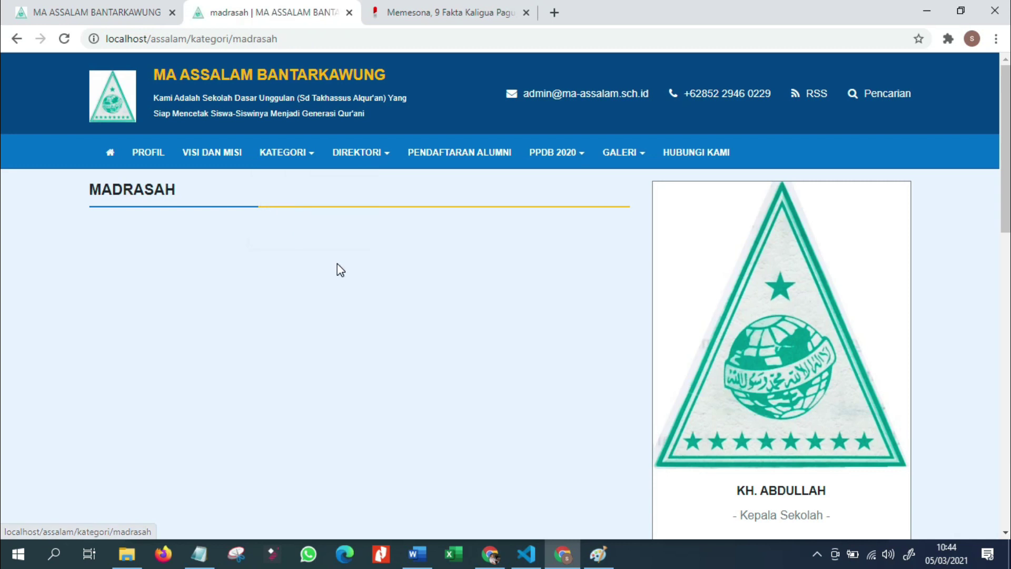
# Step: Back in the control panel, review the managed menu items and add the Umum post category to the menu
pyautogui.click(108, 12)
pyautogui.scroll(5, 20, 293)
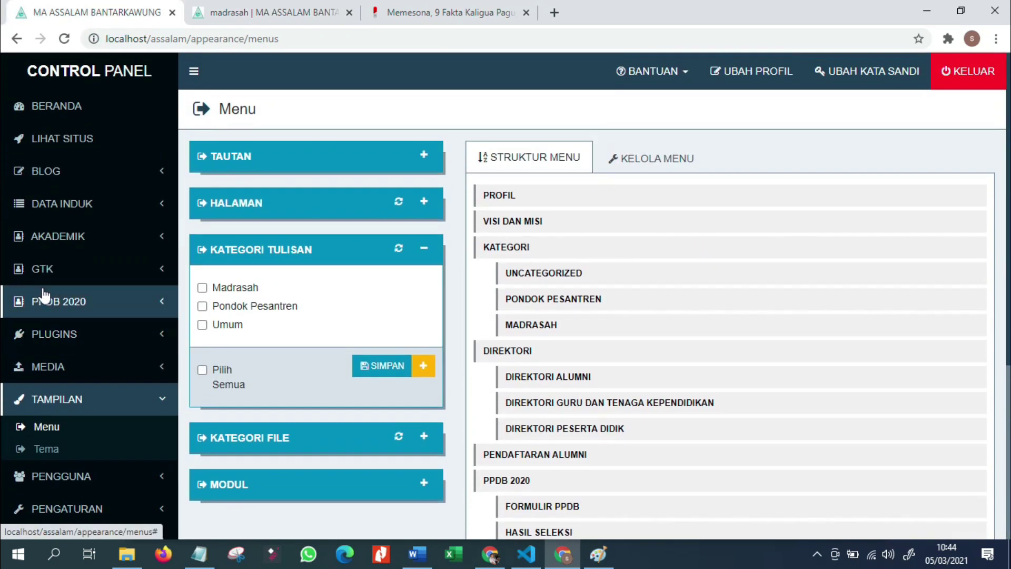
pyautogui.click(676, 156)
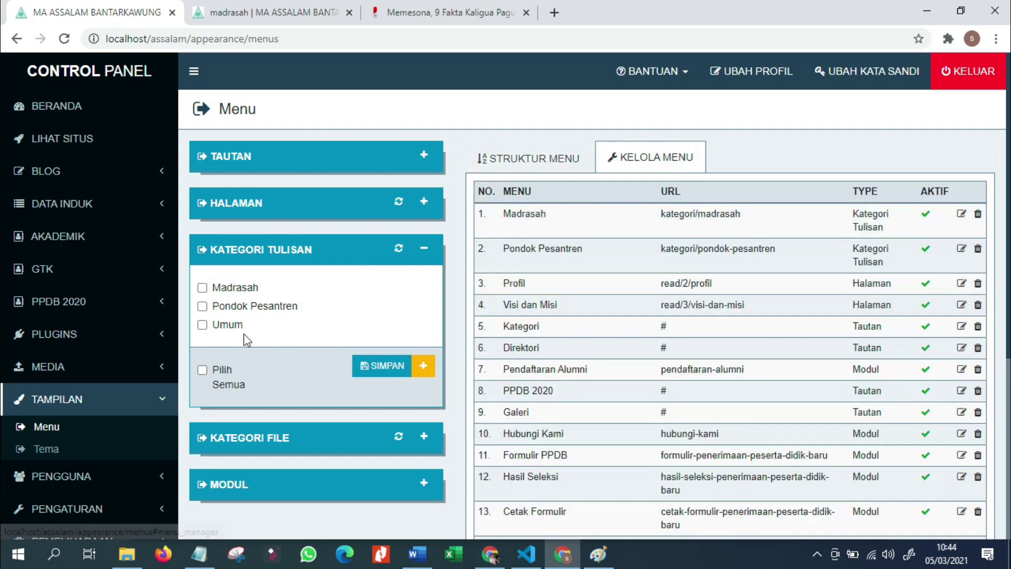
pyautogui.click(202, 325)
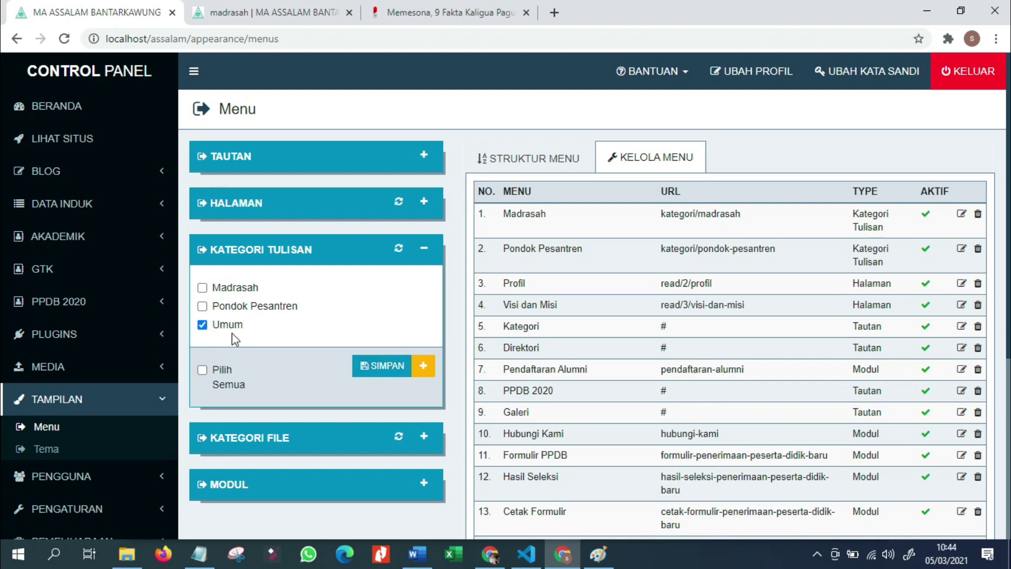
pyautogui.click(383, 366)
# Step: Nest Umum under Kategori in the menu structure and save the structure
pyautogui.click(537, 161)
pyautogui.moveTo(526, 196); pyautogui.dragTo(571, 298)
pyautogui.scroll(-6, 512, 365)
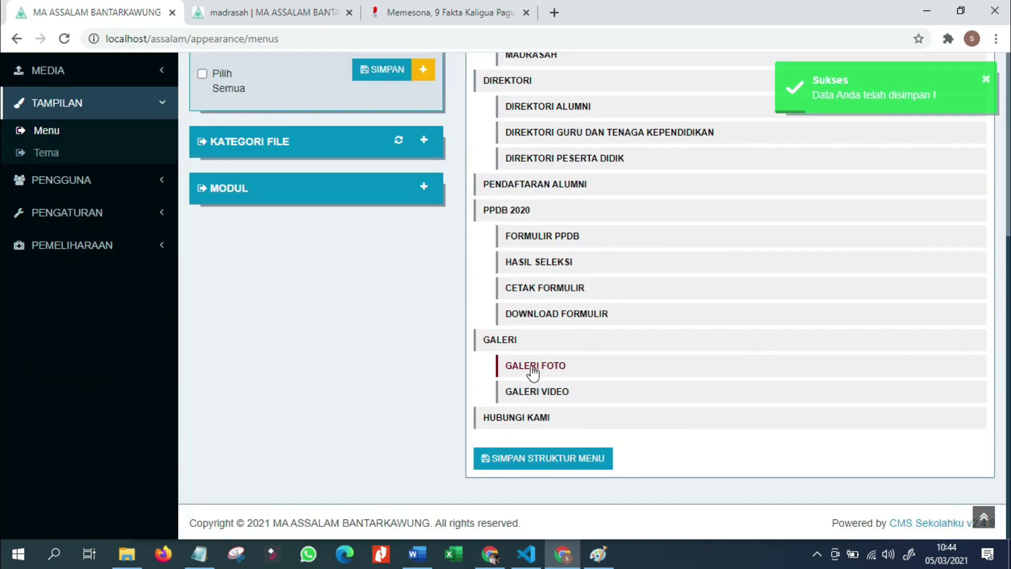
pyautogui.click(508, 462)
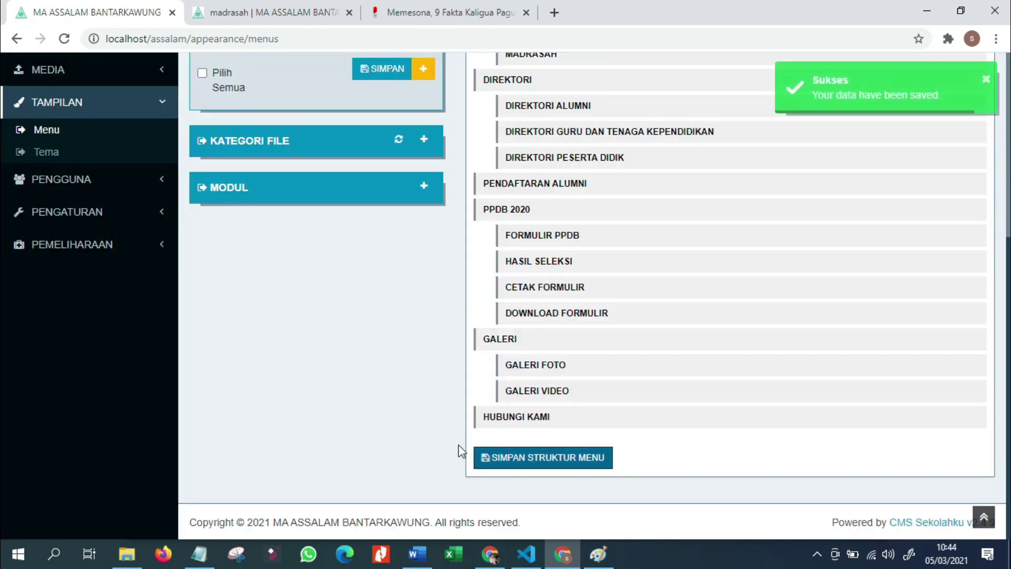
# Step: Reload the public site and view the Umum category page from the Kategori navigation entry
pyautogui.click(285, 16)
pyautogui.click(266, 158)
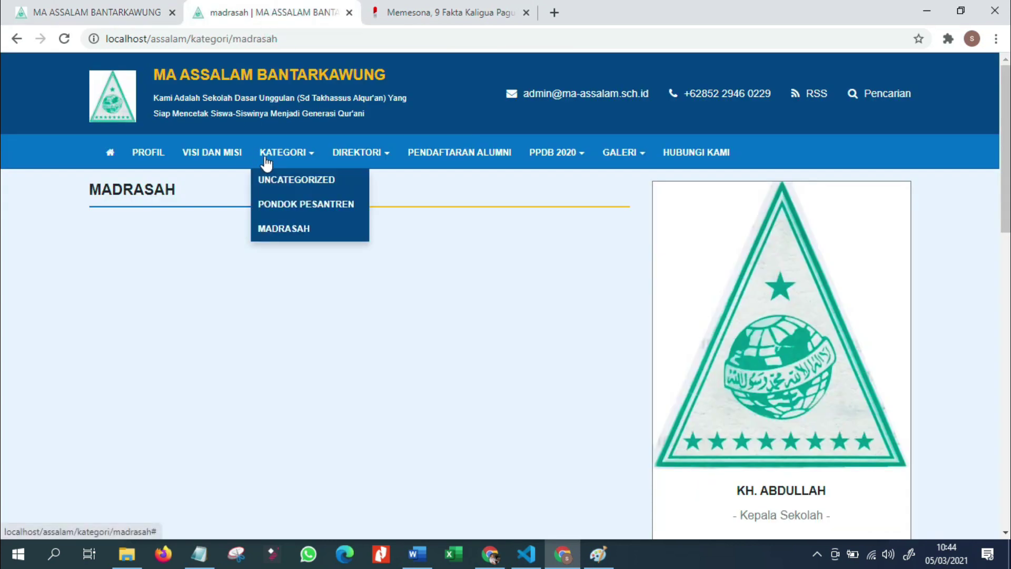
pyautogui.click(65, 38)
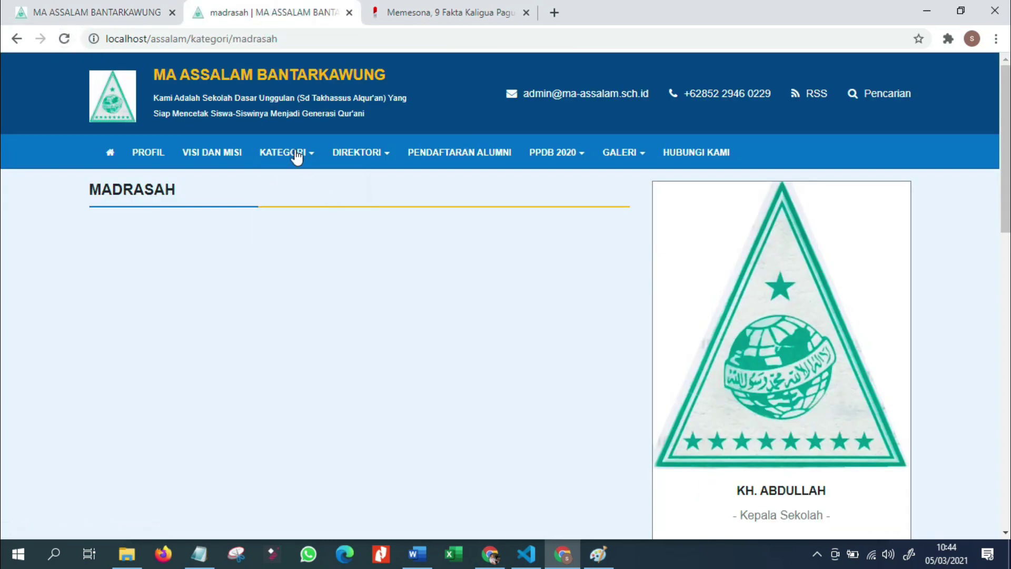
pyautogui.click(295, 153)
pyautogui.click(293, 178)
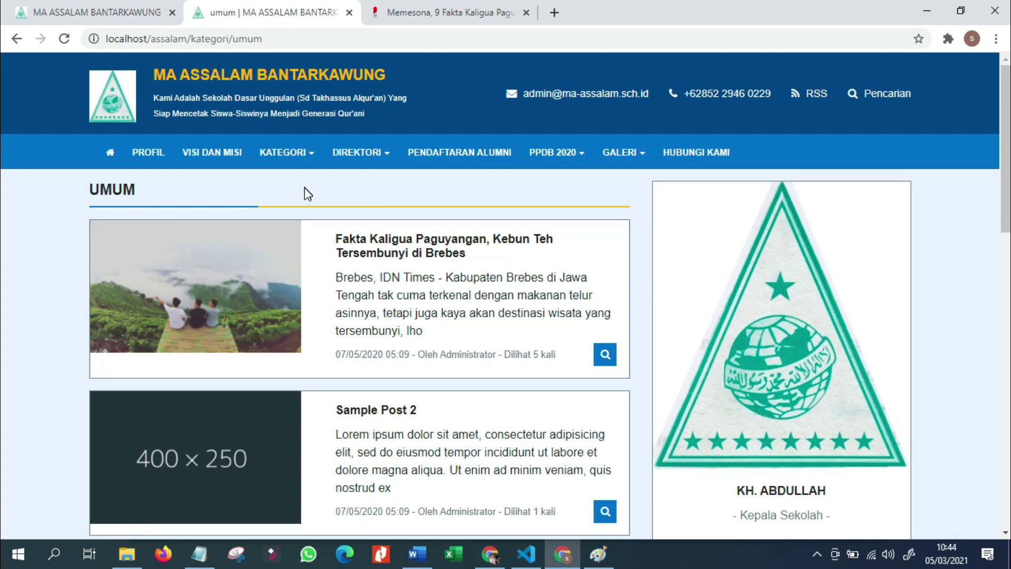
pyautogui.scroll(-1, 304, 189)
pyautogui.scroll(1, 295, 220)
# Step: Return to the control panel and open the blog's Kutipan list
pyautogui.click(74, 12)
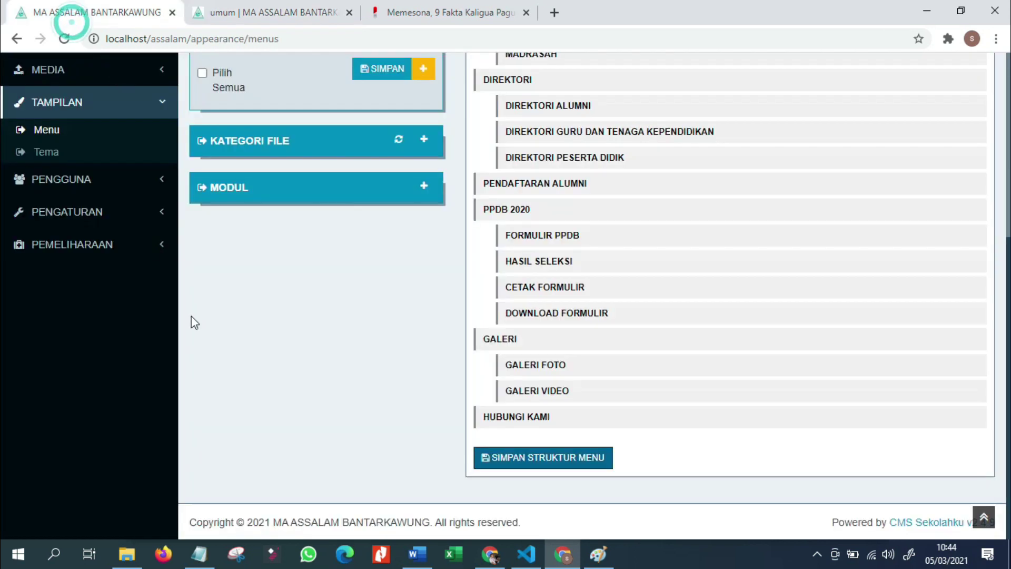
pyautogui.scroll(5, 129, 329)
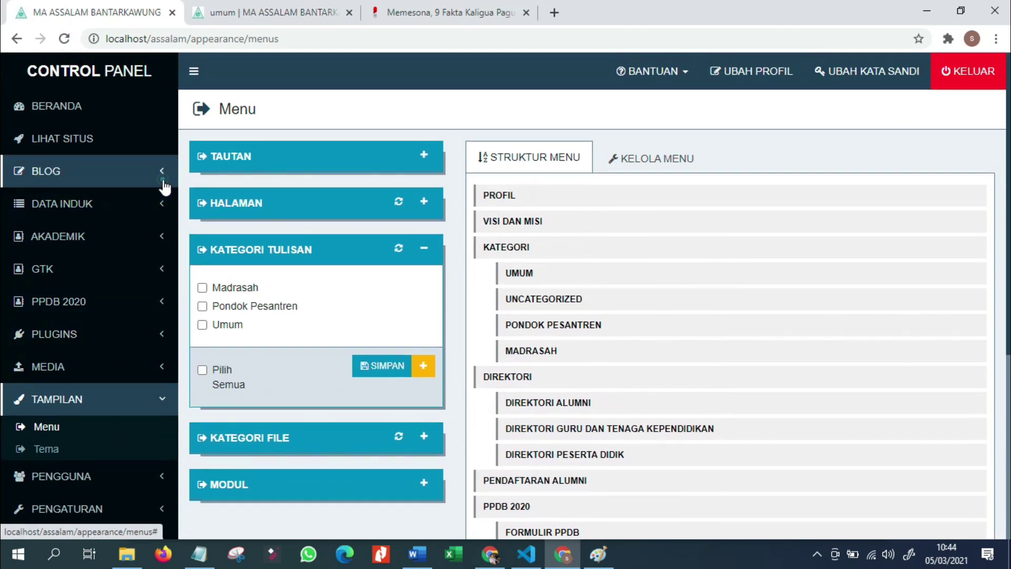
pyautogui.click(162, 179)
pyautogui.click(122, 289)
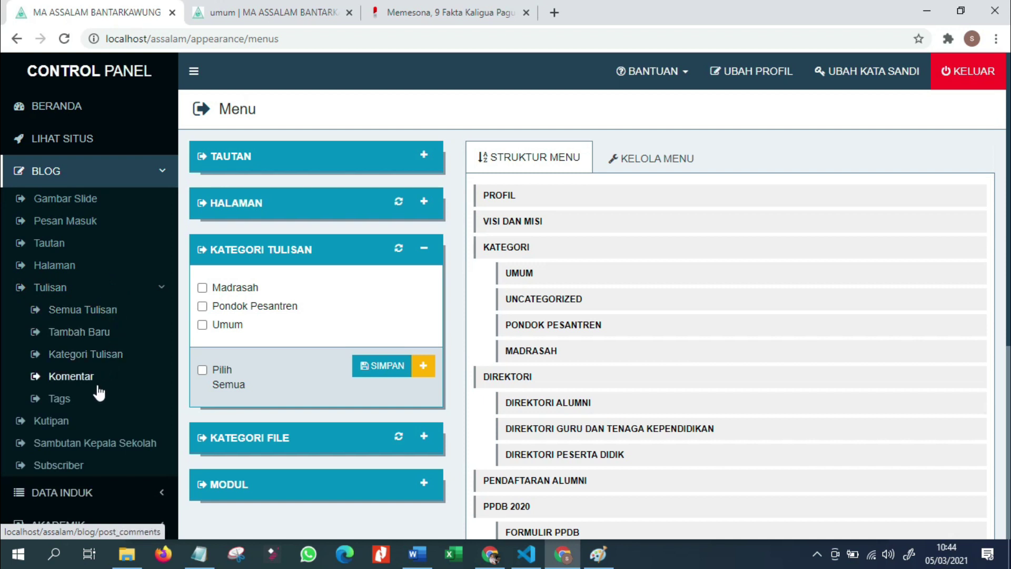
pyautogui.scroll(-2, 156, 413)
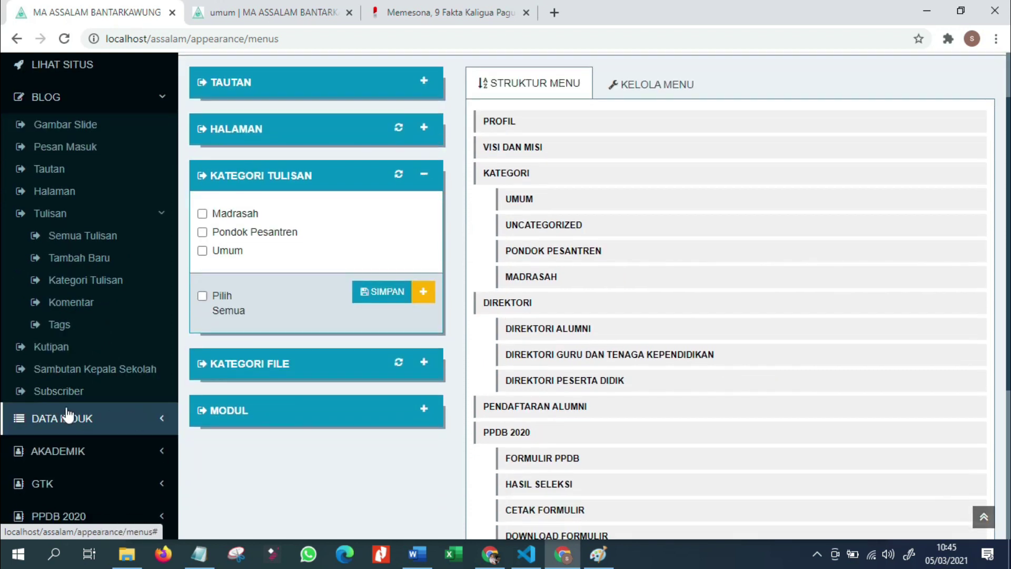
pyautogui.click(71, 347)
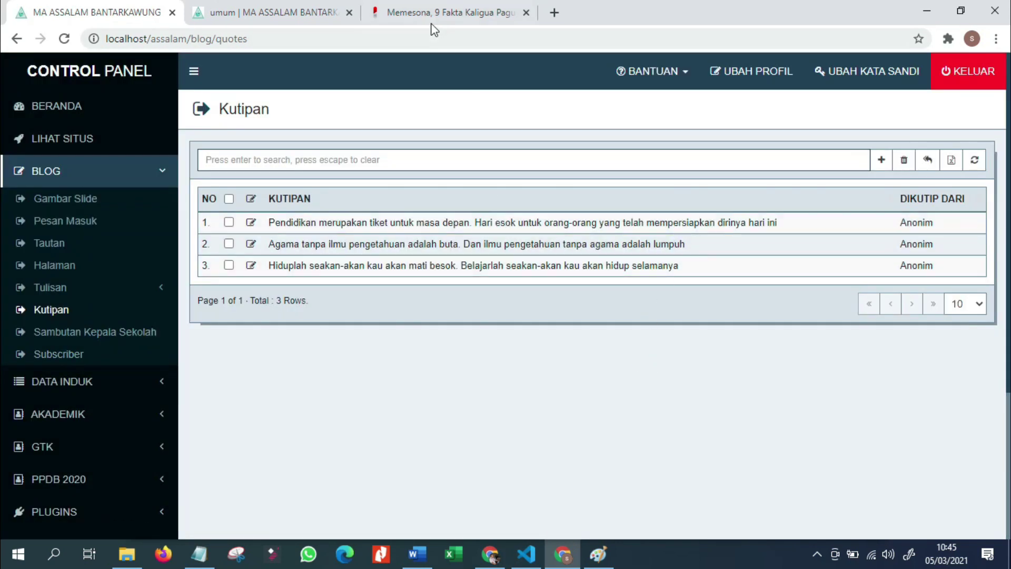
# Step: Check where the Kutipan strip appears on the public site's home page
pyautogui.click(274, 15)
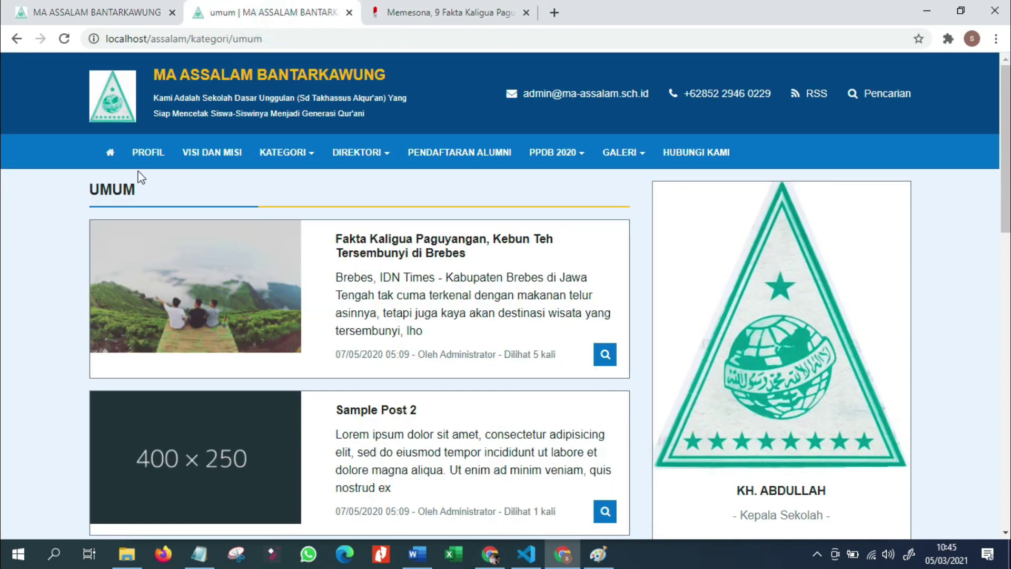
pyautogui.click(108, 152)
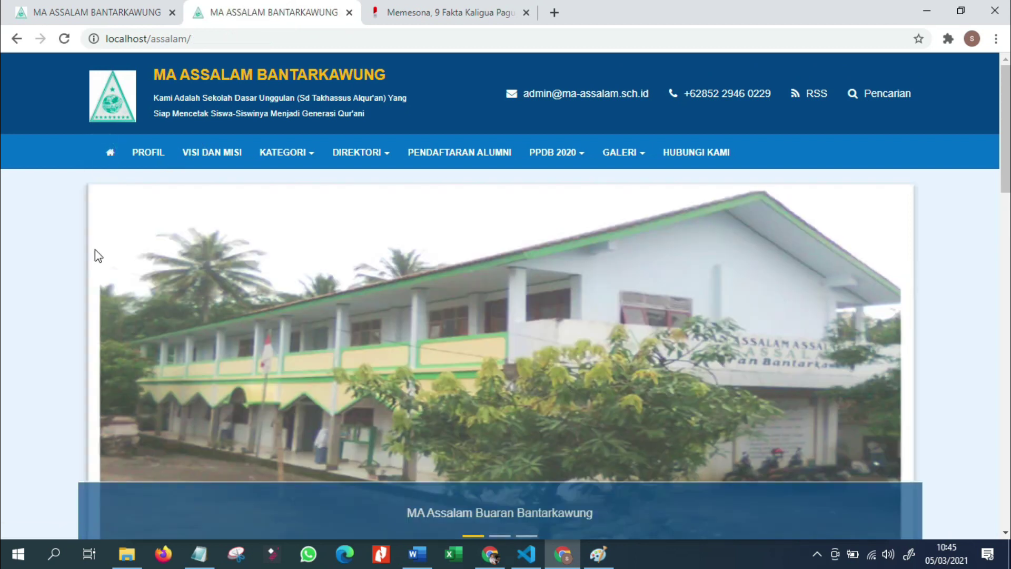
pyautogui.scroll(-1, 96, 250)
pyautogui.scroll(-2, 96, 251)
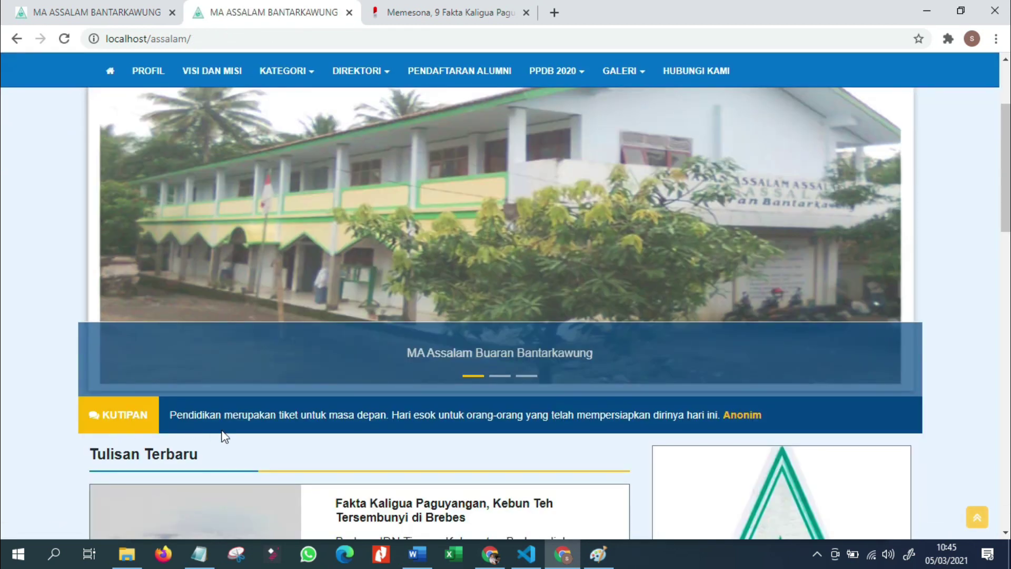
# Step: Create a new Kutipan entry reading "MA Assalam adalah satu satunya MA di Bantarkawung dengan Pondok Pesantren"
pyautogui.click(71, 11)
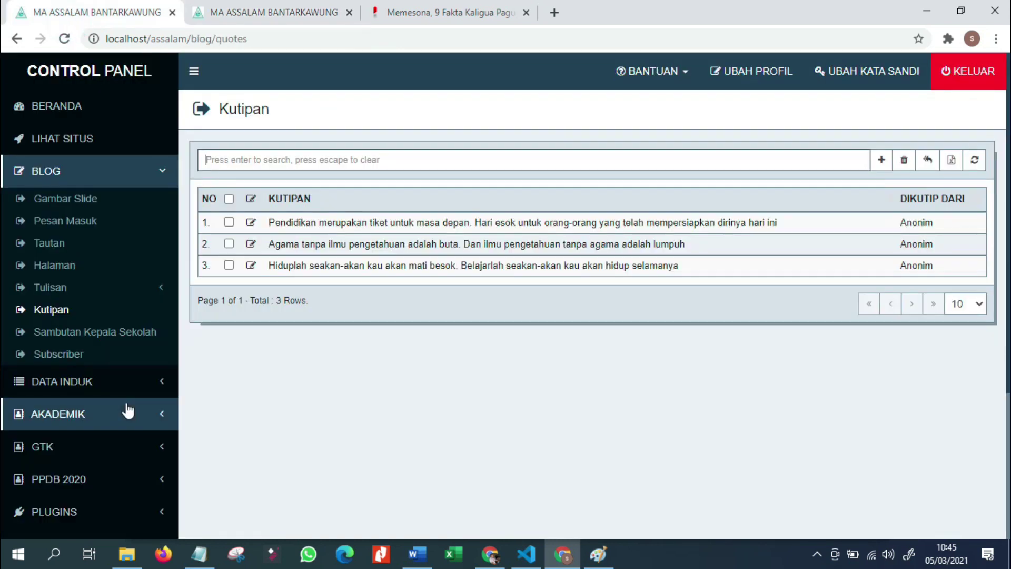
pyautogui.click(881, 159)
pyautogui.click(424, 167)
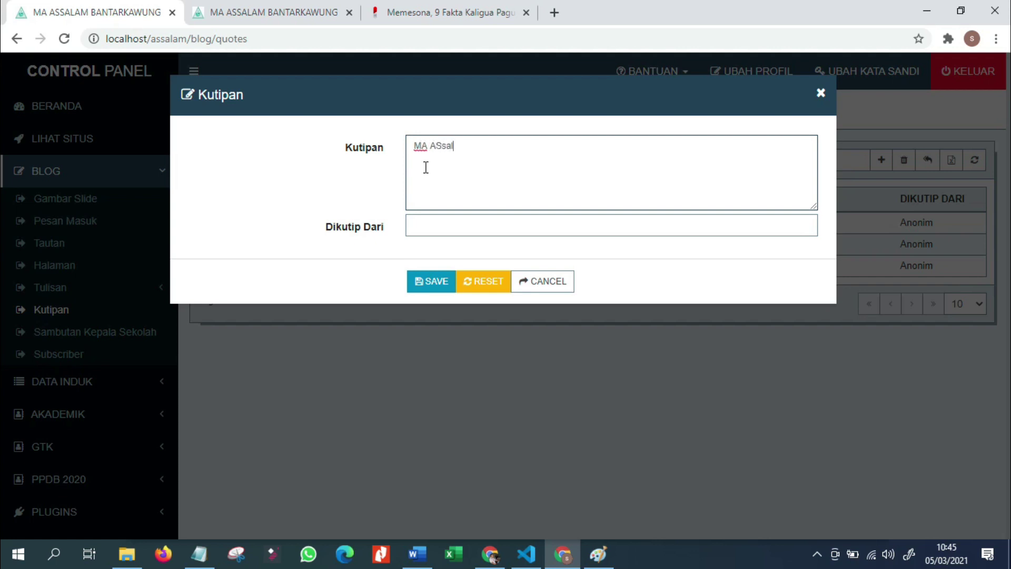
pyautogui.write('MA Assalam adalah satu satunya MA di B')
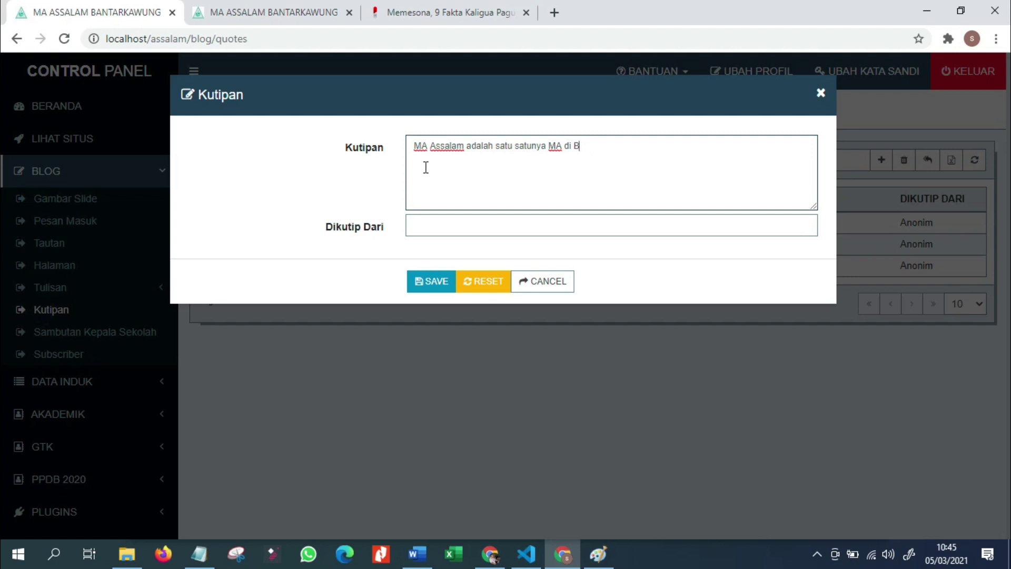
pyautogui.write('antarkawung dan Semua')
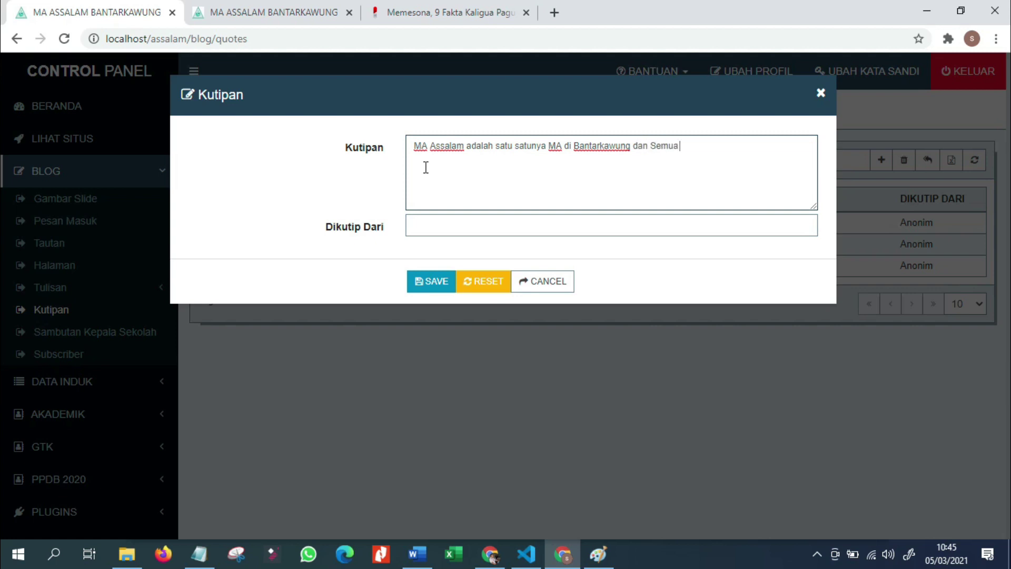
pyautogui.write('ya')
pyautogui.press('BackSpace')
pyautogui.press('BackSpace')
pyautogui.press('BackSpace')
pyautogui.press('BackSpace')
pyautogui.press('BackSpace')
pyautogui.press('BackSpace')
pyautogui.press('BackSpace')
pyautogui.press('BackSpace')
pyautogui.press('BackSpace')
pyautogui.press('BackSpace')
pyautogui.press('BackSpace')
pyautogui.press('BackSpace')
pyautogui.press('BackSpace')
pyautogui.press('BackSpace')
pyautogui.press('BackSpace')
pyautogui.write('bawah')
pyautogui.press('BackSpace')
pyautogui.press('BackSpace')
pyautogui.press('BackSpace')
pyautogui.press('BackSpace')
pyautogui.press('BackSpace')
pyautogui.press('BackSpace')
pyautogui.press('BackSpace')
pyautogui.press('BackSpace')
pyautogui.press('BackSpace')
pyautogui.press('BackSpace')
pyautogui.press('BackSpace')
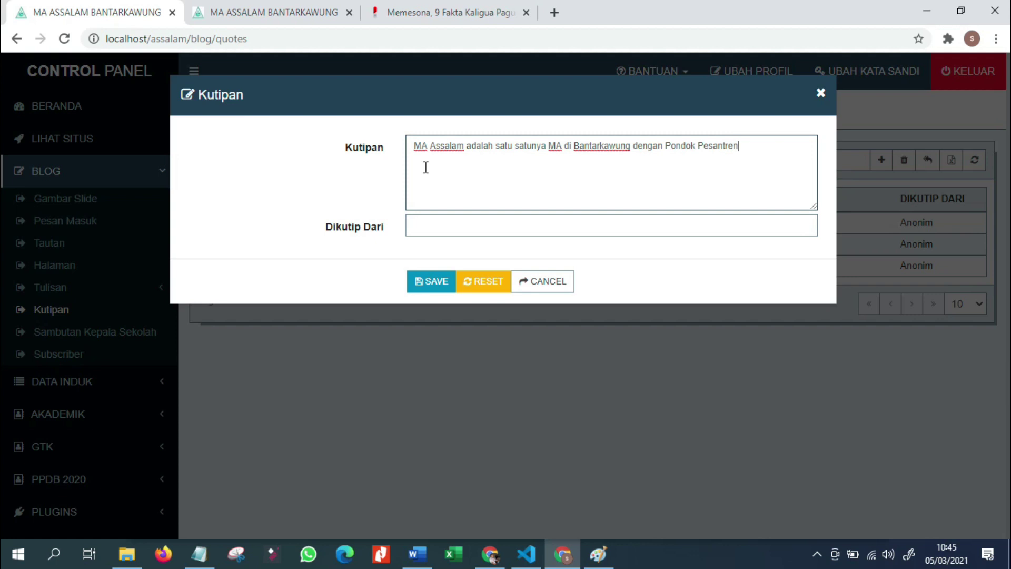
# Step: Set the quote's Dikutip Dari field to "MA Assalam" and save the entry
pyautogui.click(440, 282)
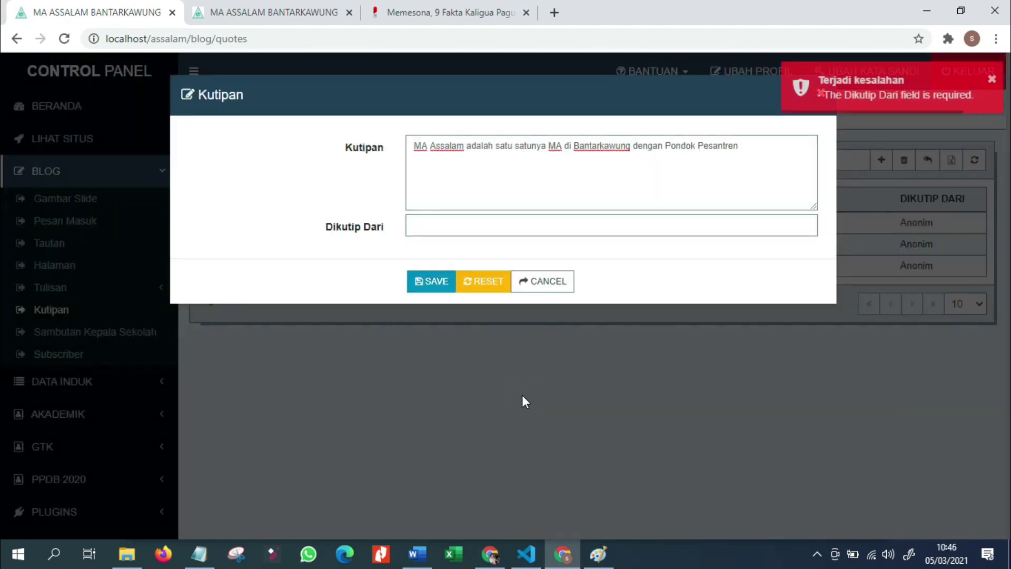
pyautogui.click(446, 230)
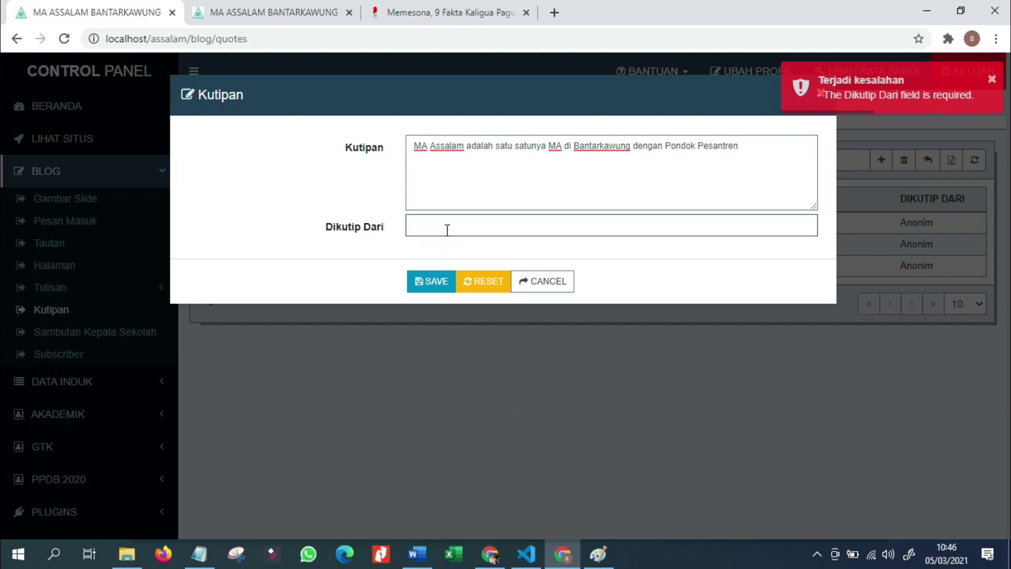
pyautogui.write('MA Assalam')
pyautogui.click(433, 283)
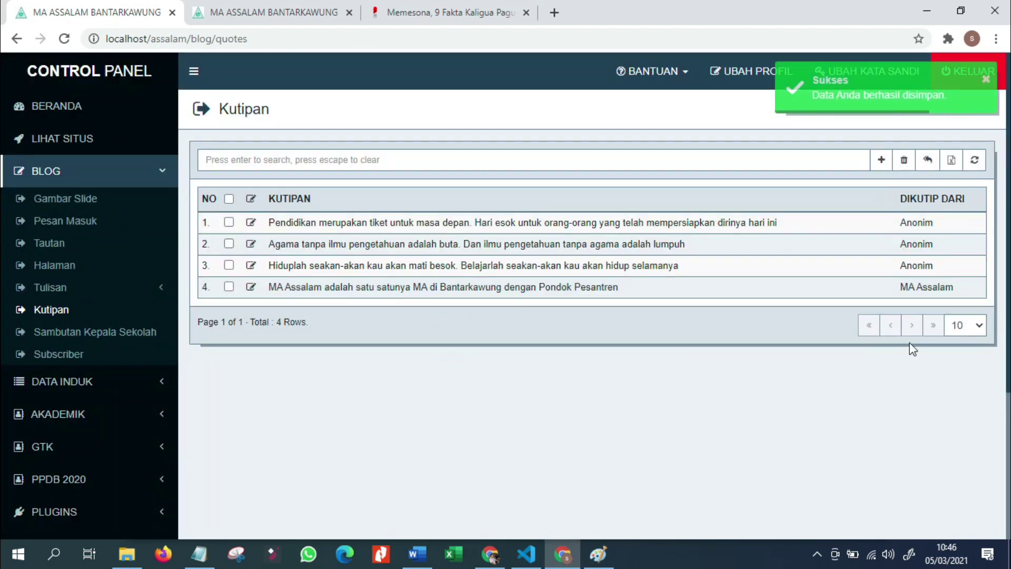
# Step: Reload the public home page and check the new quote in the Kutipan strip
pyautogui.click(445, 16)
pyautogui.click(273, 15)
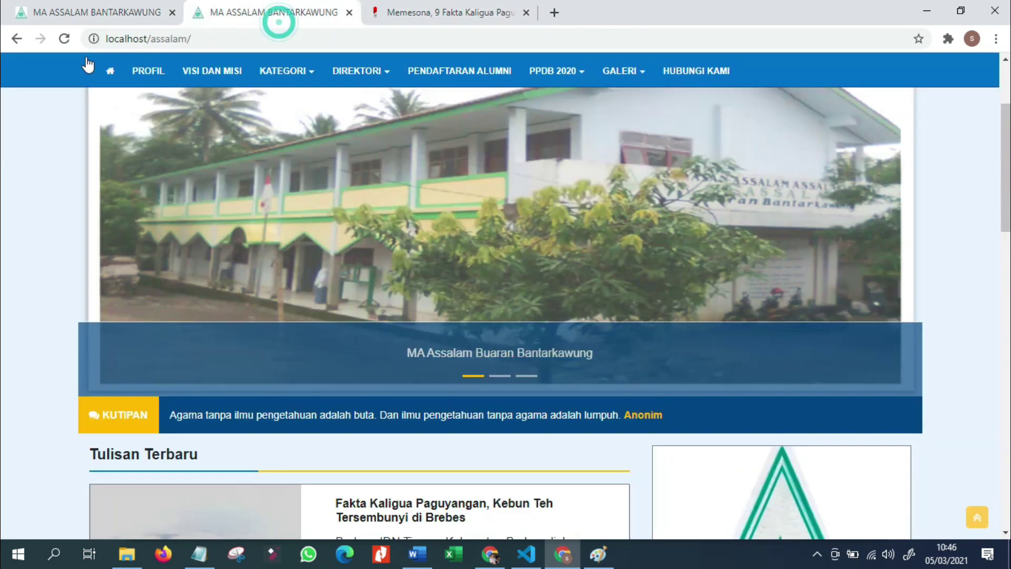
pyautogui.click(65, 38)
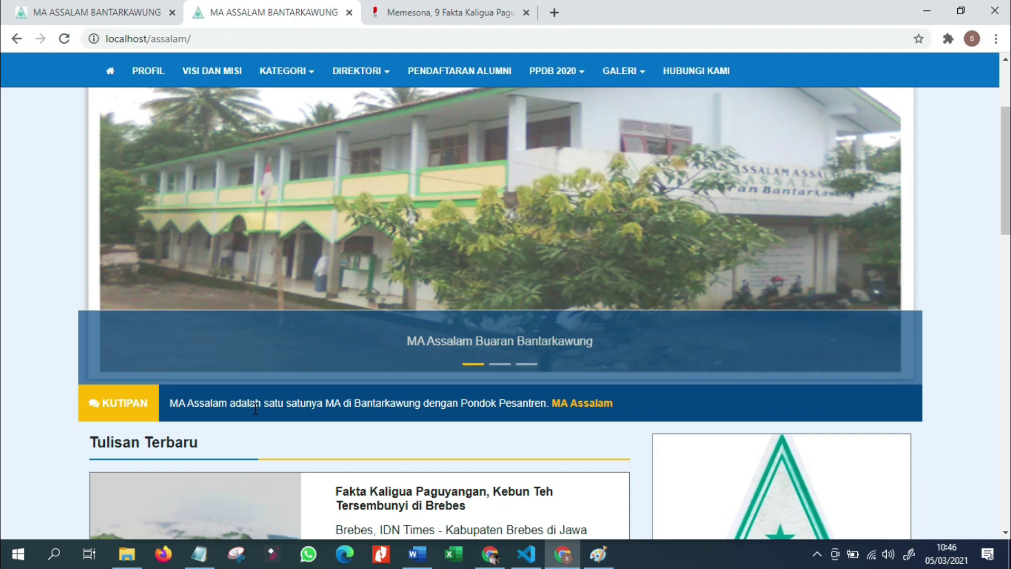
# Step: Open the Sambutan Kepala Sekolah editor in the control panel
pyautogui.click(90, 15)
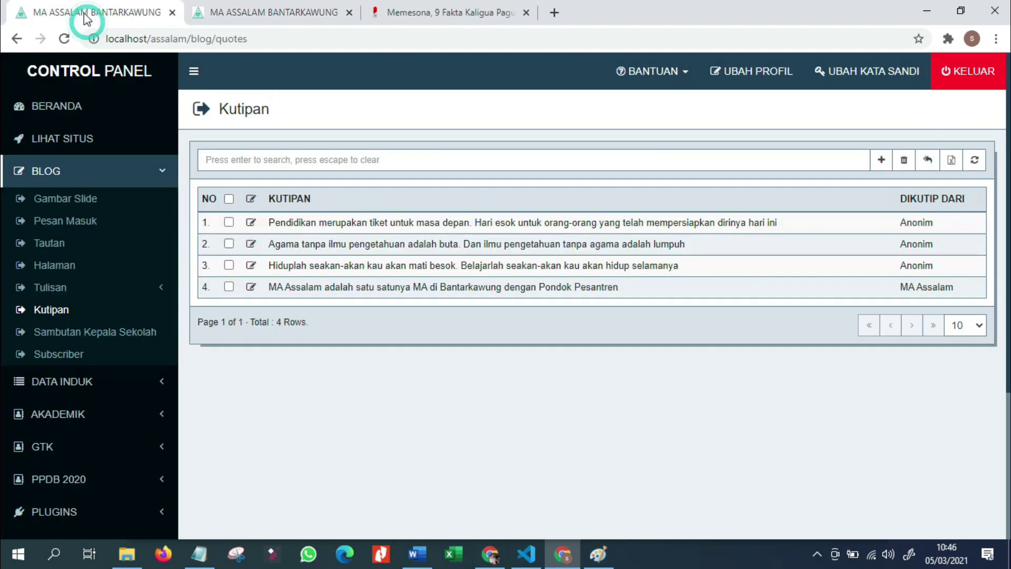
pyautogui.click(128, 335)
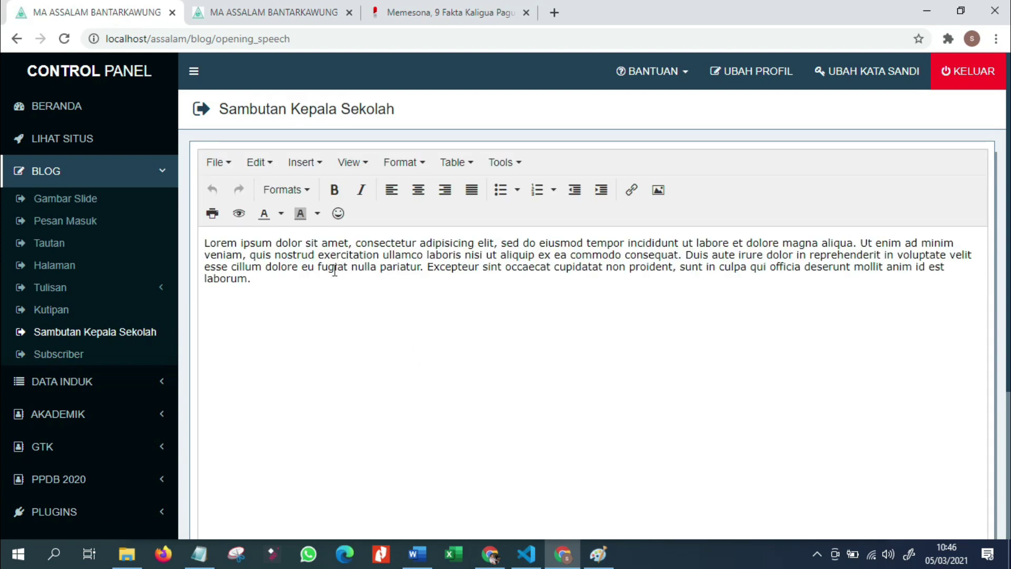
pyautogui.click(554, 12)
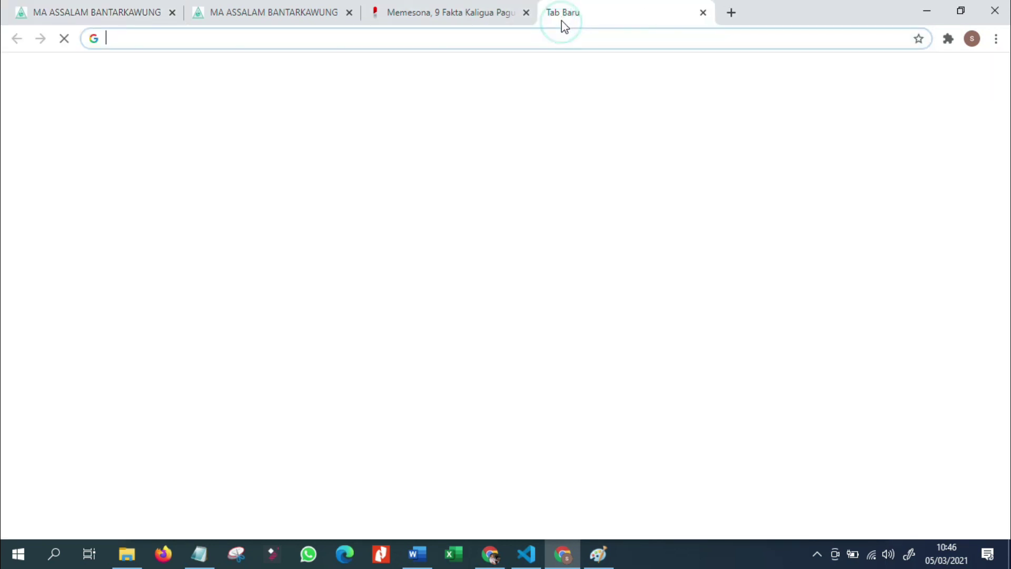
pyautogui.write('annu')
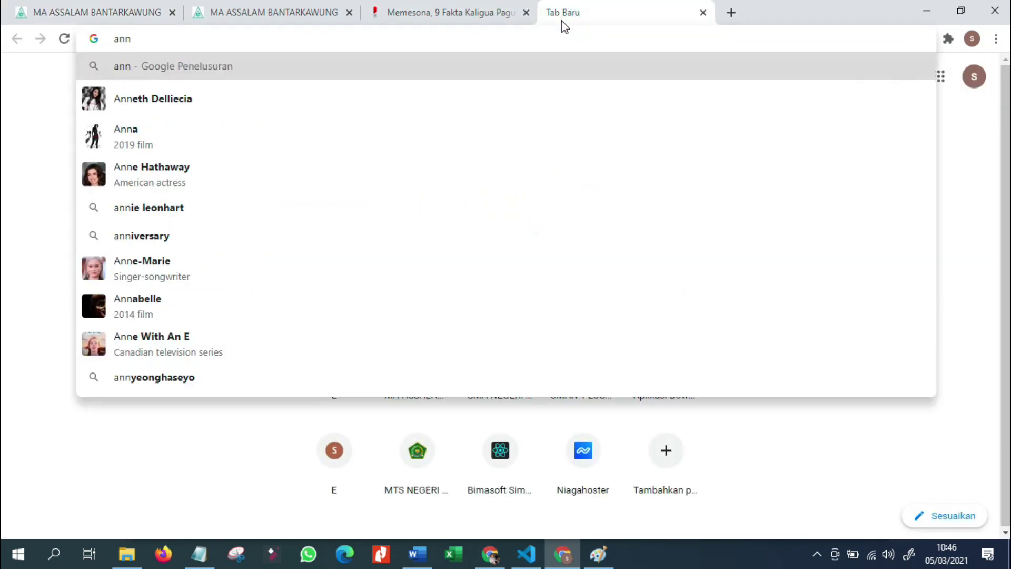
pyautogui.press('BackSpace')
pyautogui.press('BackSpace')
pyautogui.press('BackSpace')
pyautogui.press('BackSpace')
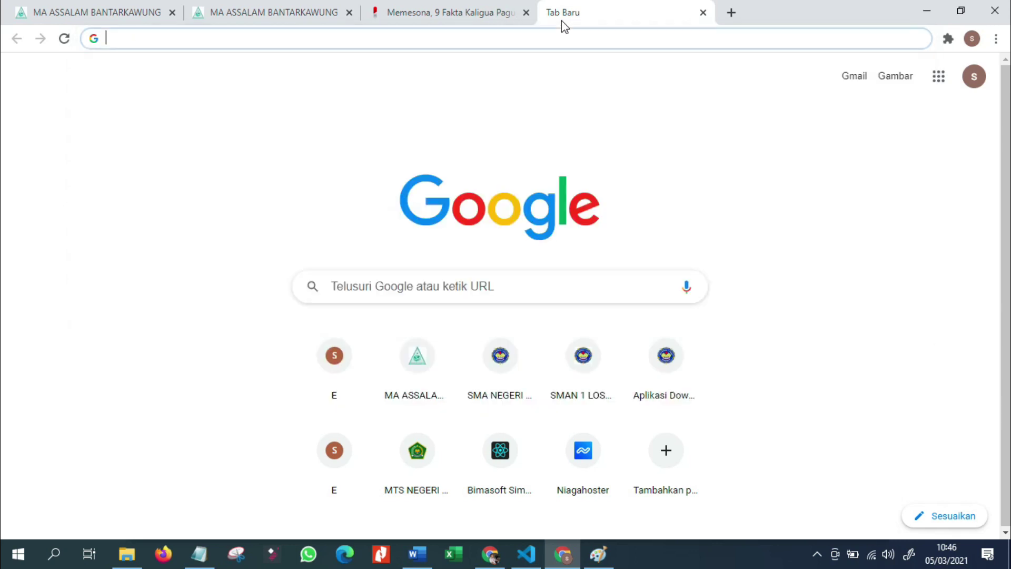
# Step: In the other Chrome window, search Google for "smp annuriyah bumiayu" and open the SMP An-Nuriyyah Bumiayu website
pyautogui.click(490, 554)
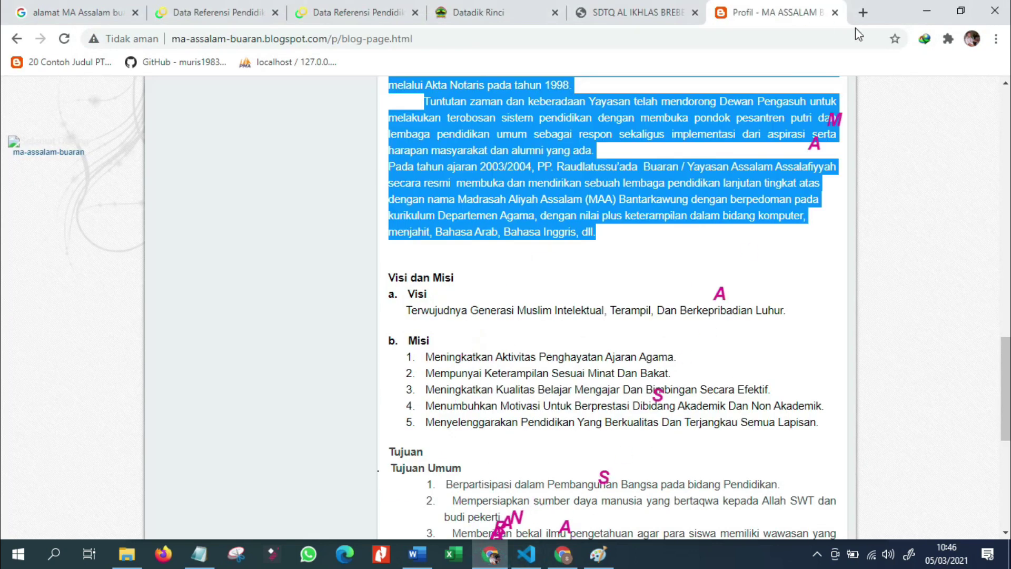
pyautogui.click(862, 13)
pyautogui.write('s')
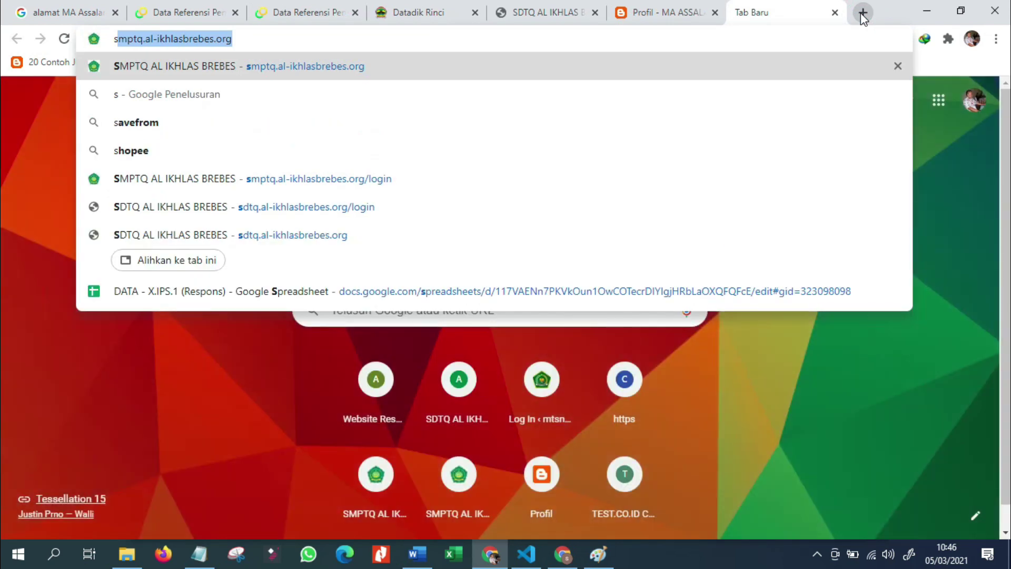
pyautogui.write('mp anny')
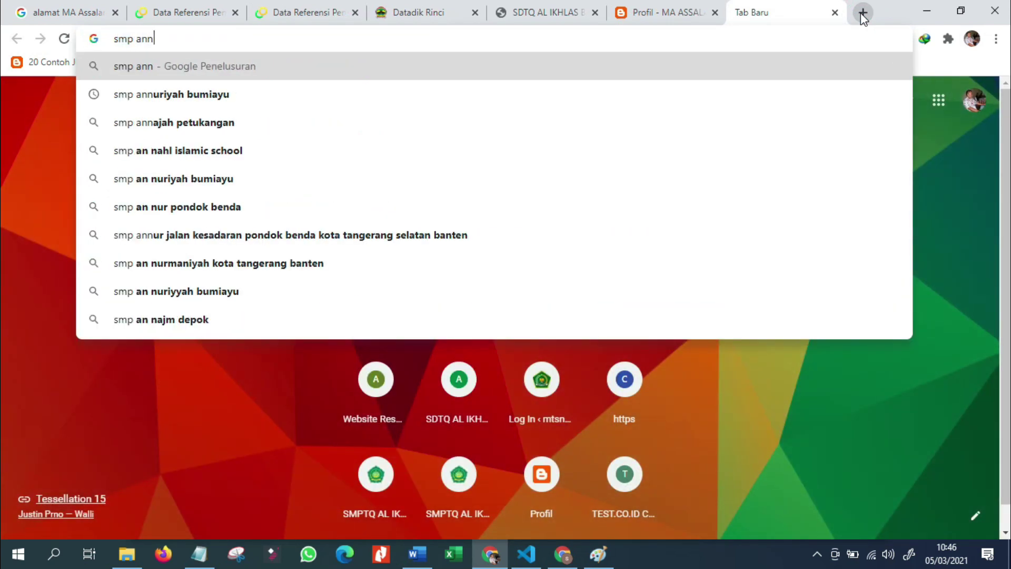
pyautogui.press('BackSpace')
pyautogui.click(293, 92)
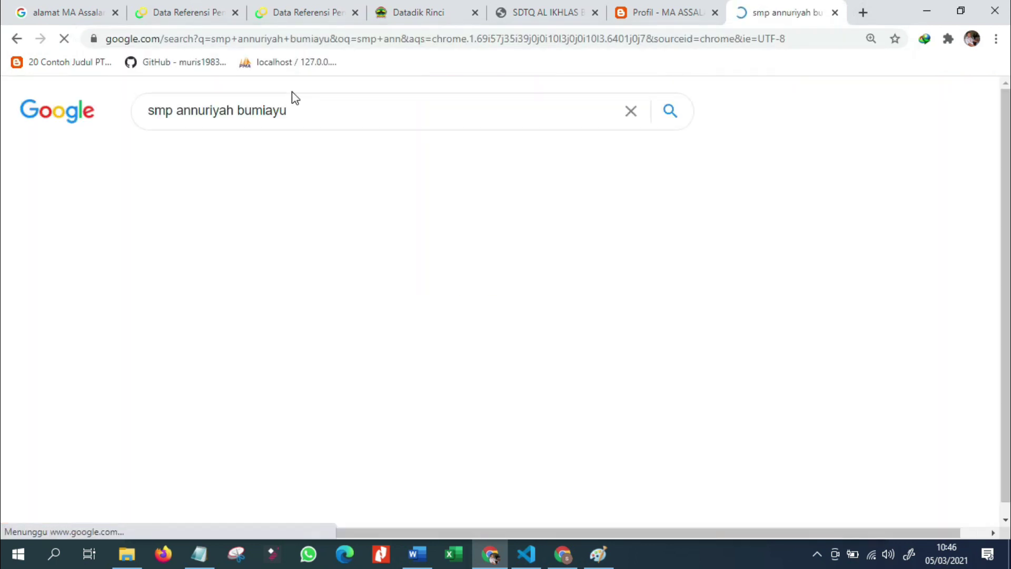
pyautogui.scroll(-8, 258, 372)
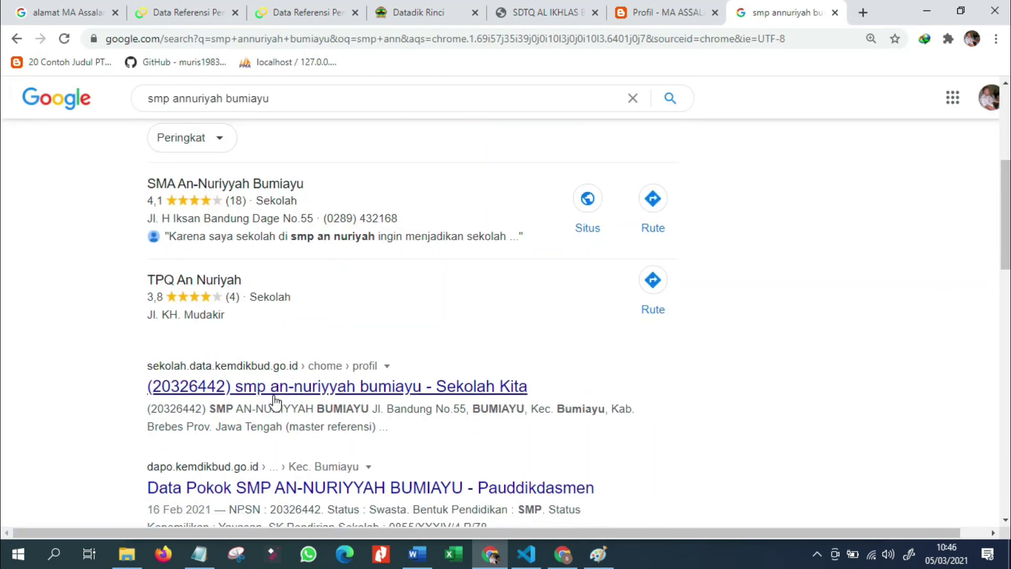
pyautogui.click(313, 440)
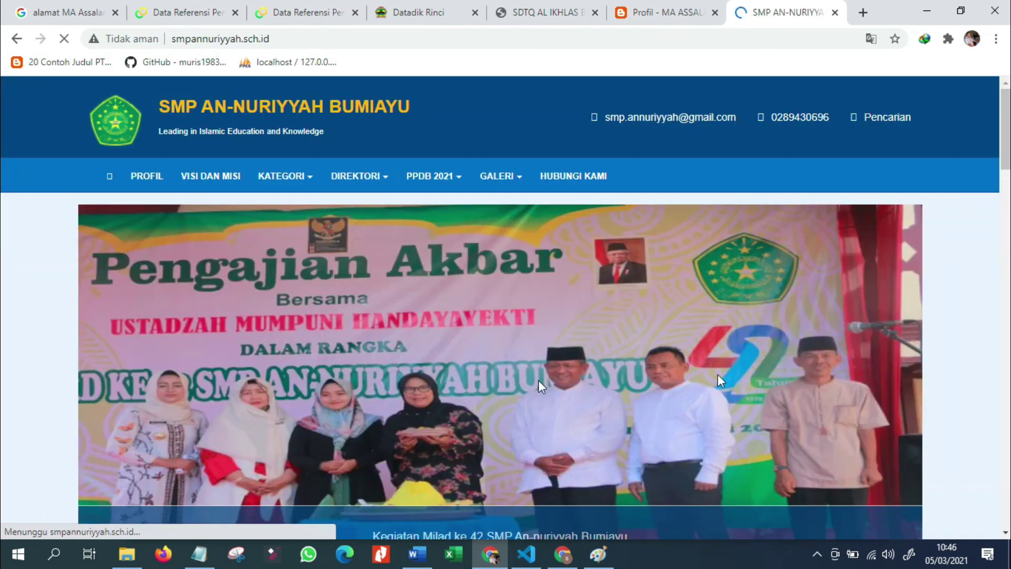
# Step: Open the full principal's welcome message on the SMP An-Nuriyyah site and select its whole text through the closing signature line
pyautogui.scroll(-10, 539, 380)
pyautogui.scroll(-3, 471, 383)
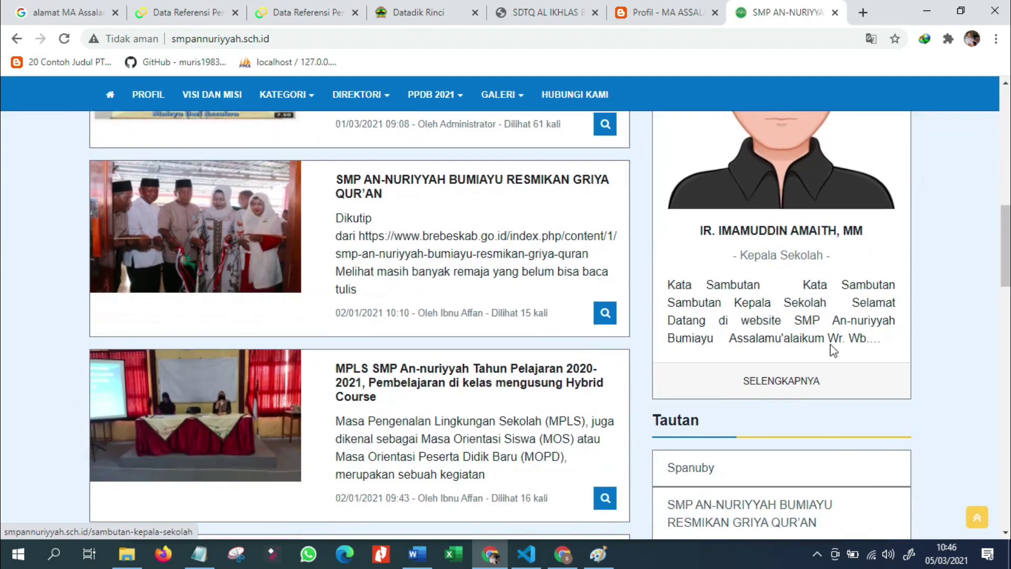
pyautogui.click(787, 378)
pyautogui.scroll(-1, 210, 295)
pyautogui.moveTo(105, 193); pyautogui.dragTo(153, 221)
pyautogui.scroll(-10, 242, 306)
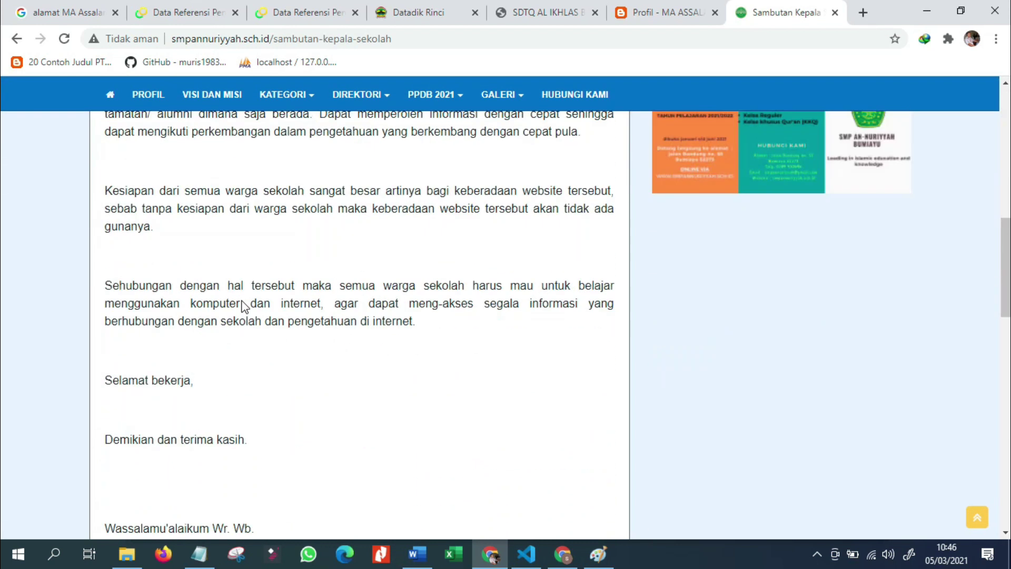
pyautogui.keyDown('shift'); pyautogui.click(288, 269); pyautogui.keyUp('shift')
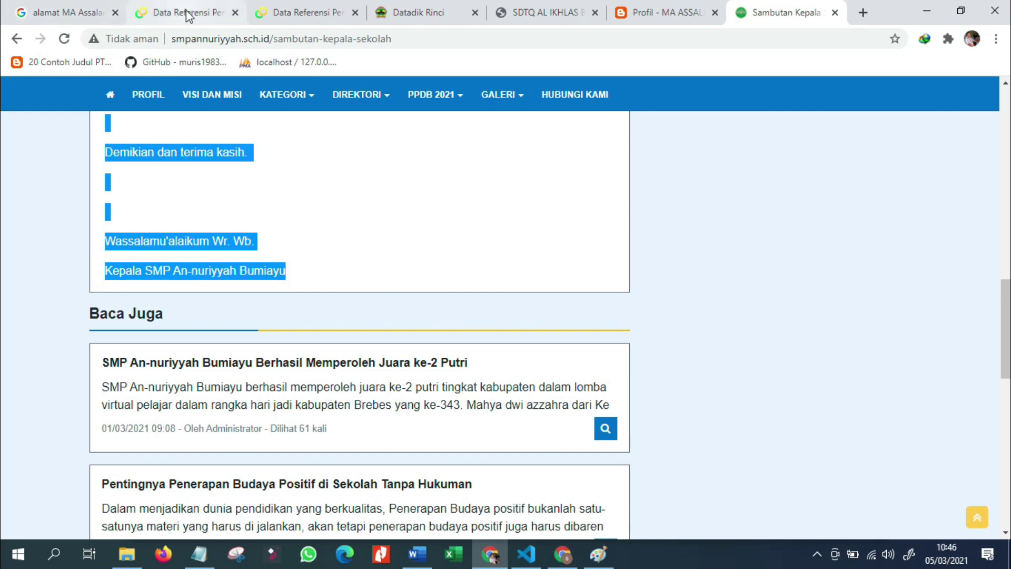
# Step: In the control panel window, replace the placeholder text in the Sambutan Kepala Sekolah editor with the copied welcome message
pyautogui.click(568, 558)
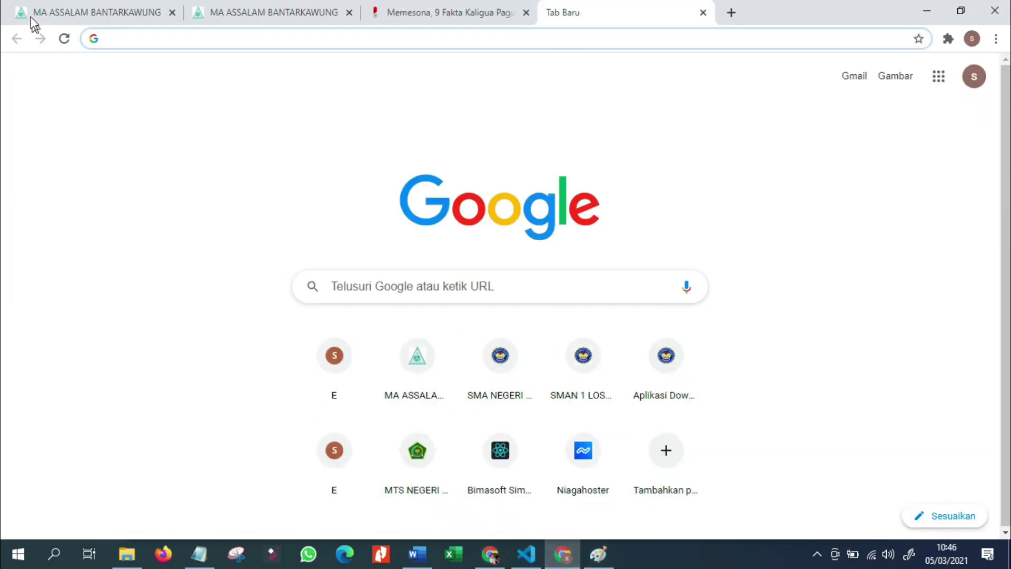
pyautogui.click(33, 18)
pyautogui.moveTo(273, 284); pyautogui.dragTo(181, 241)
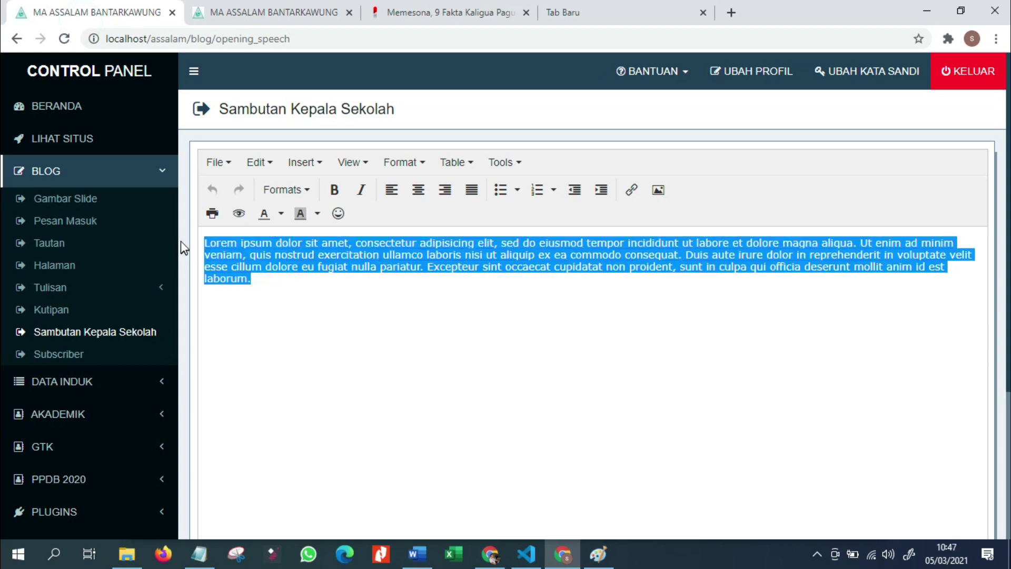
pyautogui.hotkey('ctrl', 'v')
pyautogui.scroll(9, 350, 294)
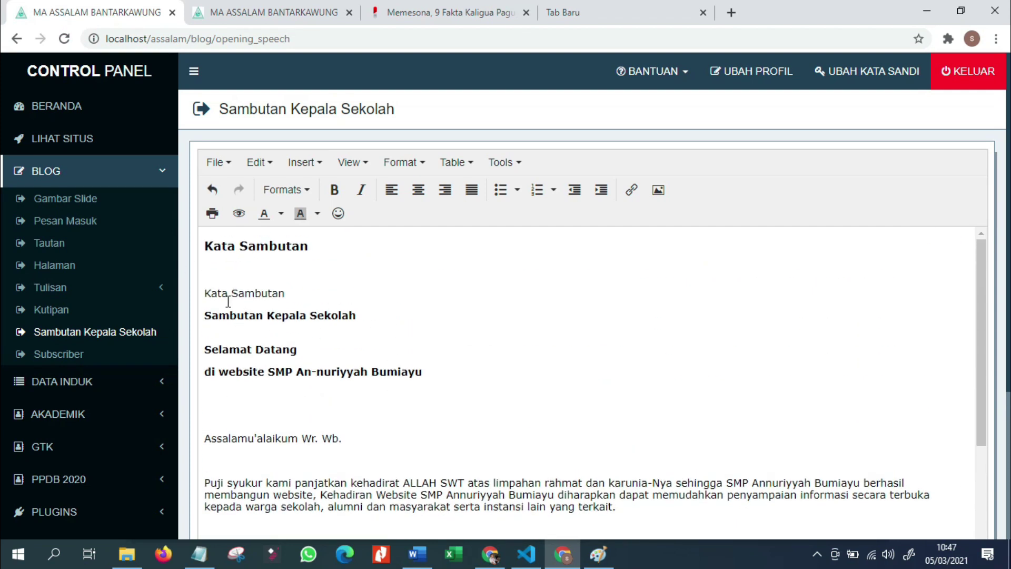
# Step: Replace the school name in the bold "di website" line of the welcome message with "MA Assalam Bantarkawunf"
pyautogui.moveTo(269, 371); pyautogui.dragTo(465, 394)
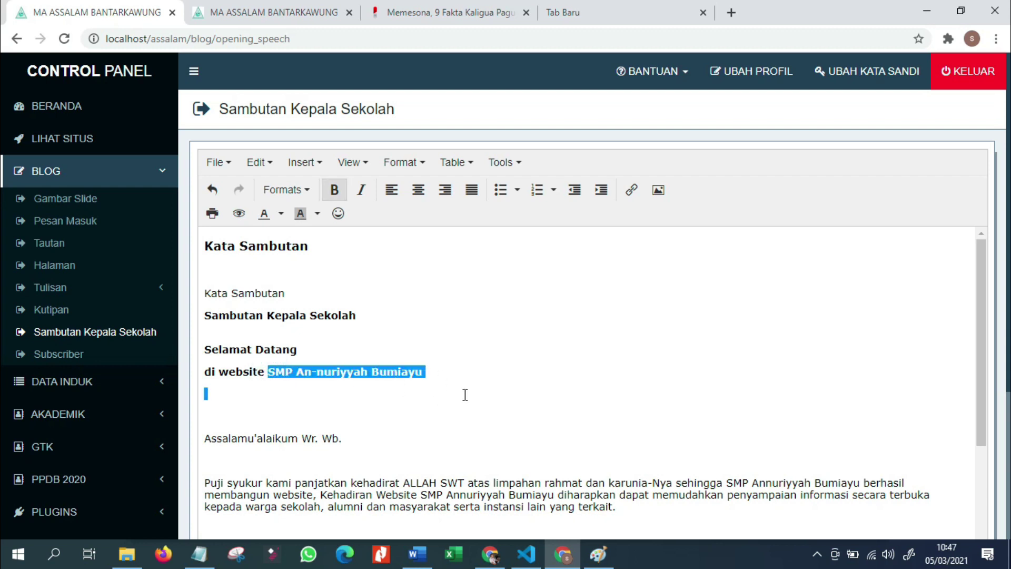
pyautogui.write('A')
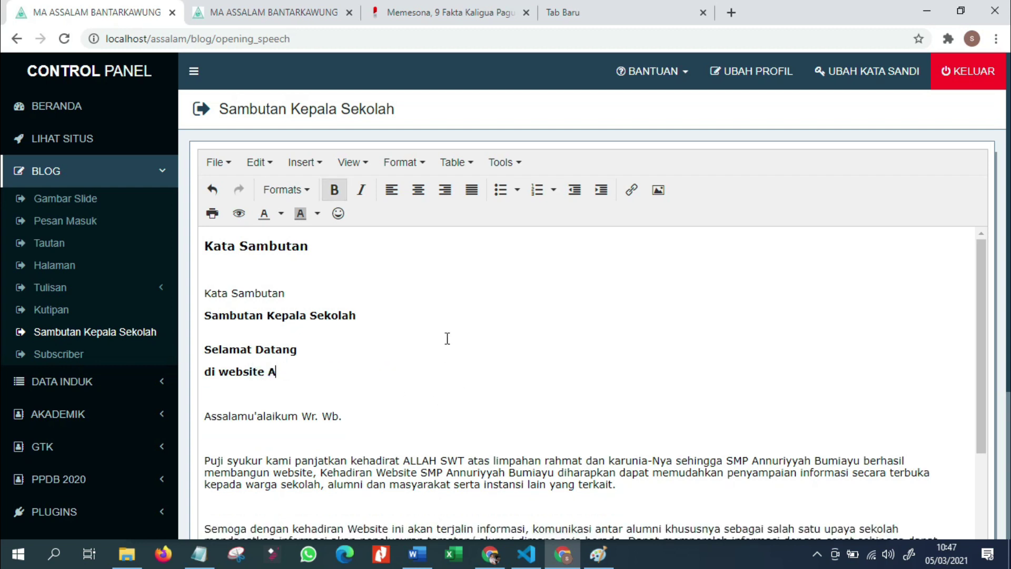
pyautogui.write('MA')
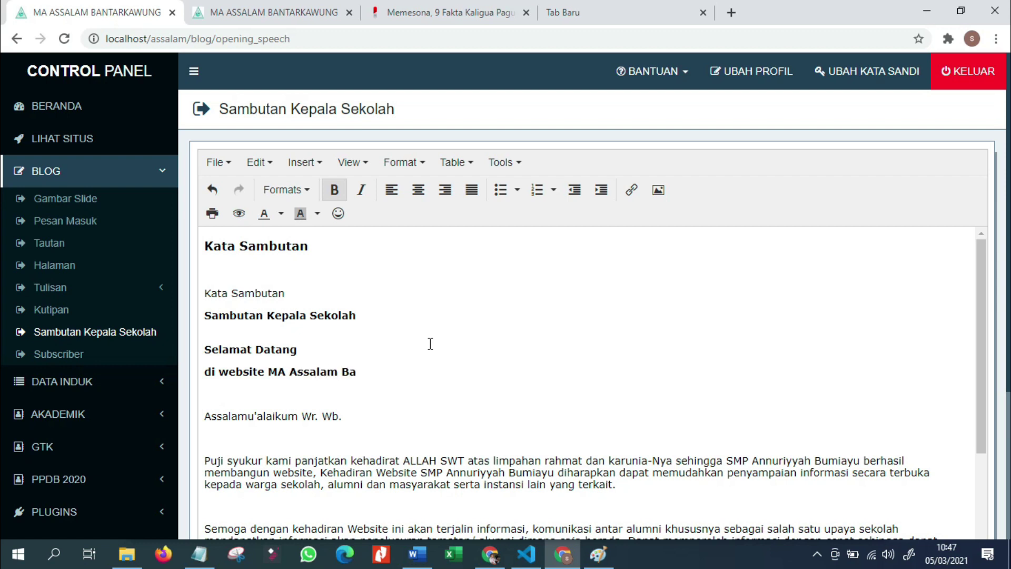
pyautogui.write('Assalam BBa')
pyautogui.press('BackSpace')
pyautogui.press('BackSpace')
pyautogui.write('antarkaw')
# Step: Change the word "Sekolah" to "Madrasah" in the "Sambutan Kepala Sekolah" heading inside the message
pyautogui.doubleClick(340, 314)
pyautogui.write('Ma')
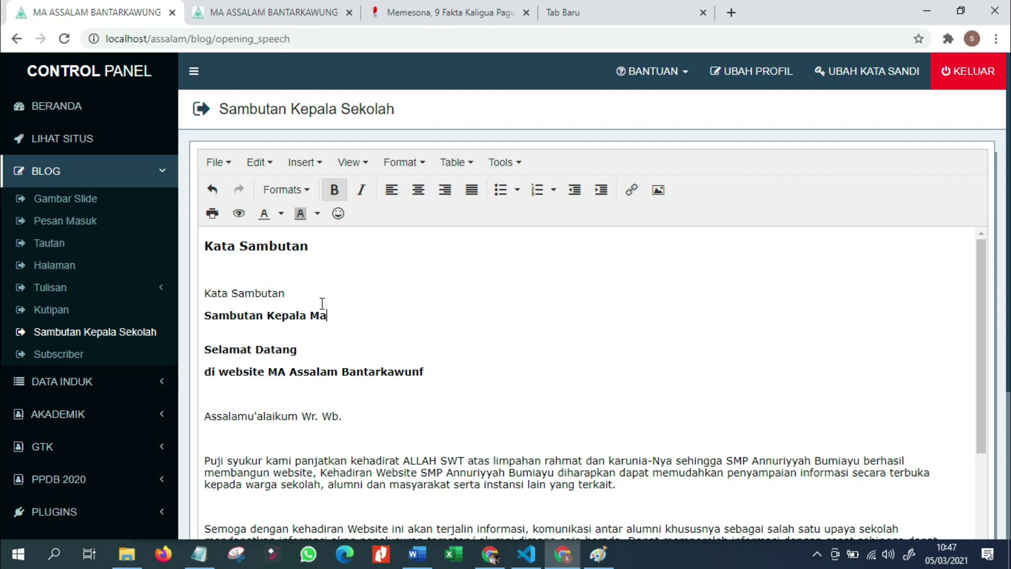
pyautogui.write('drasah')
# Step: Replace the first "SMP Annuriyyah Bumiayu" in the opening paragraph with "MA As-salam Bantarkawung"
pyautogui.scroll(-3, 506, 345)
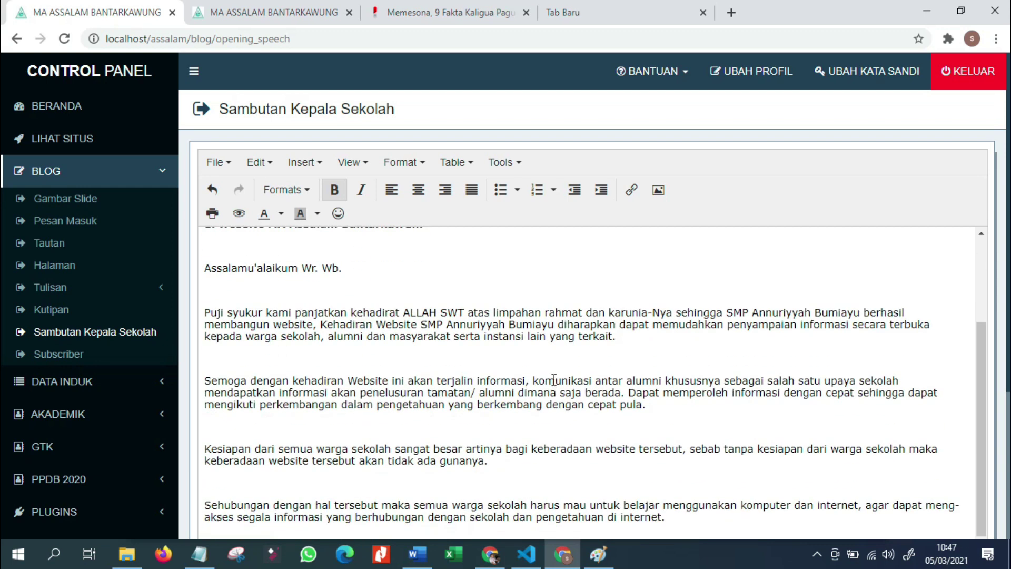
pyautogui.moveTo(421, 324); pyautogui.dragTo(533, 326)
pyautogui.moveTo(725, 311); pyautogui.dragTo(859, 310)
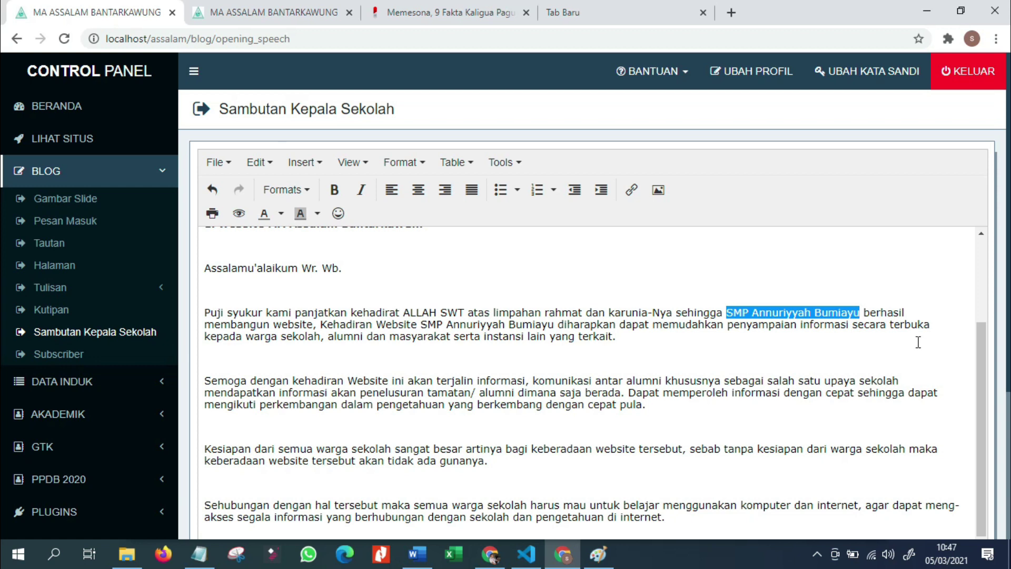
pyautogui.write('MA')
pyautogui.press('BackSpace')
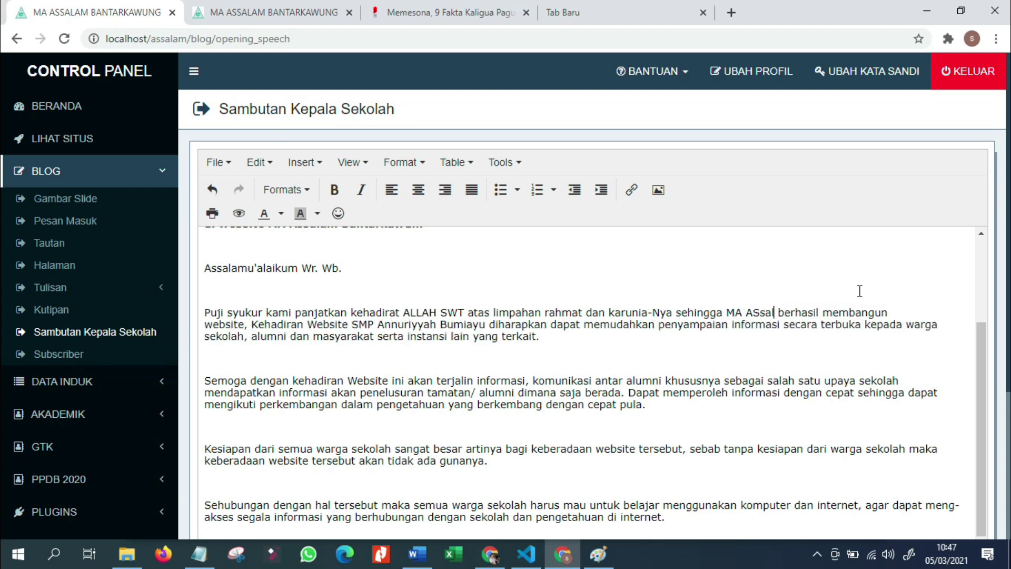
pyautogui.write('-saalam b')
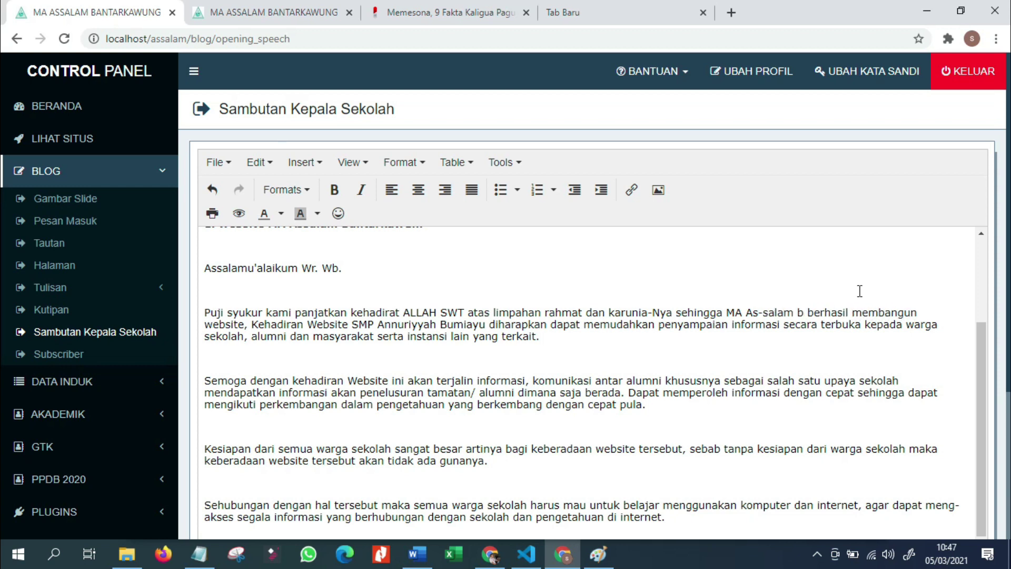
pyautogui.write('Bantarkawung')
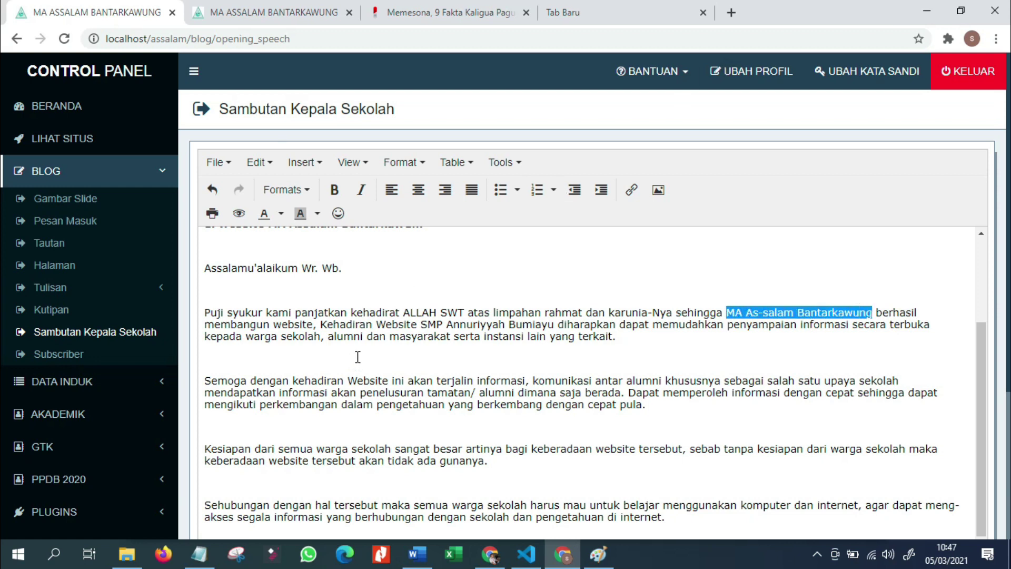
# Step: Replace the second "SMP Annuriyyah Bumiayu" in the same paragraph, after "Kehadiran Website", with "MA As-salam Bantarkawung"
pyautogui.click(421, 330)
pyautogui.write('MA As-salam Bantarkawung')
pyautogui.keyDown('shift'); pyautogui.click(700, 325); pyautogui.keyUp('shift')
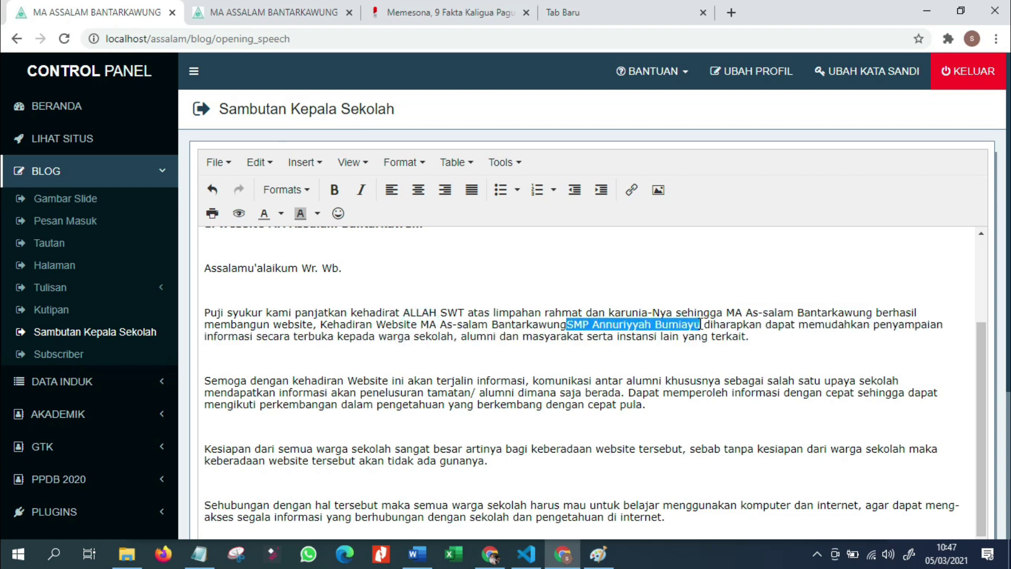
pyautogui.press('BackSpace')
# Step: Change the school name in the closing "Kepala" signature line to "MA As-salam Bantarkawung" and save the welcome message
pyautogui.scroll(-3, 479, 358)
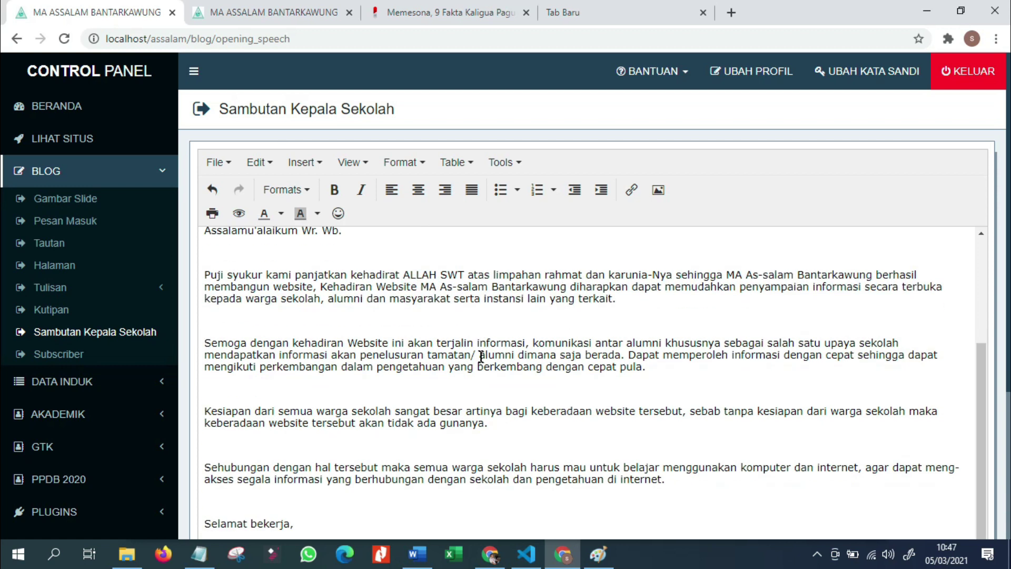
pyautogui.scroll(-4, 485, 417)
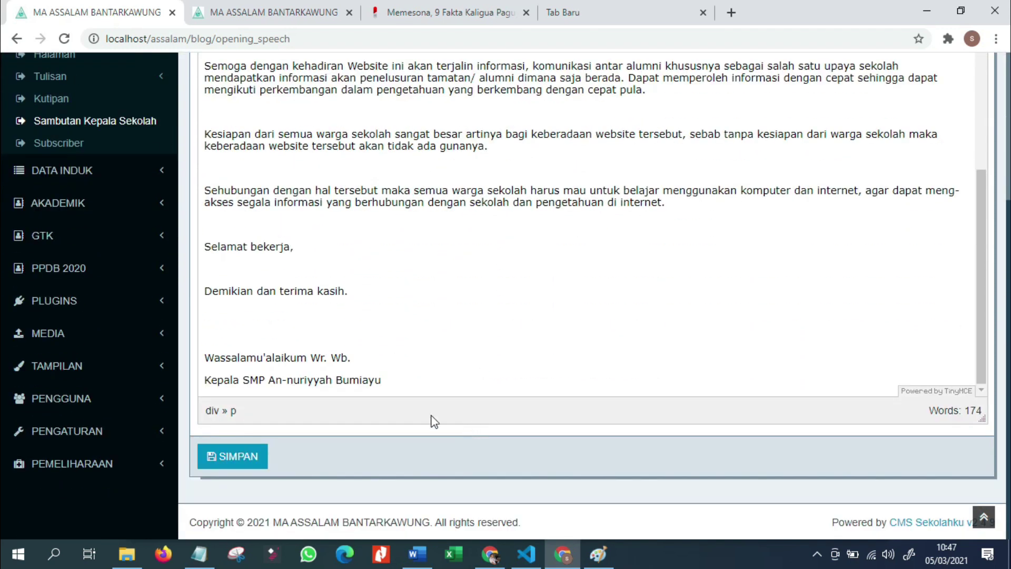
pyautogui.moveTo(388, 378); pyautogui.dragTo(247, 379)
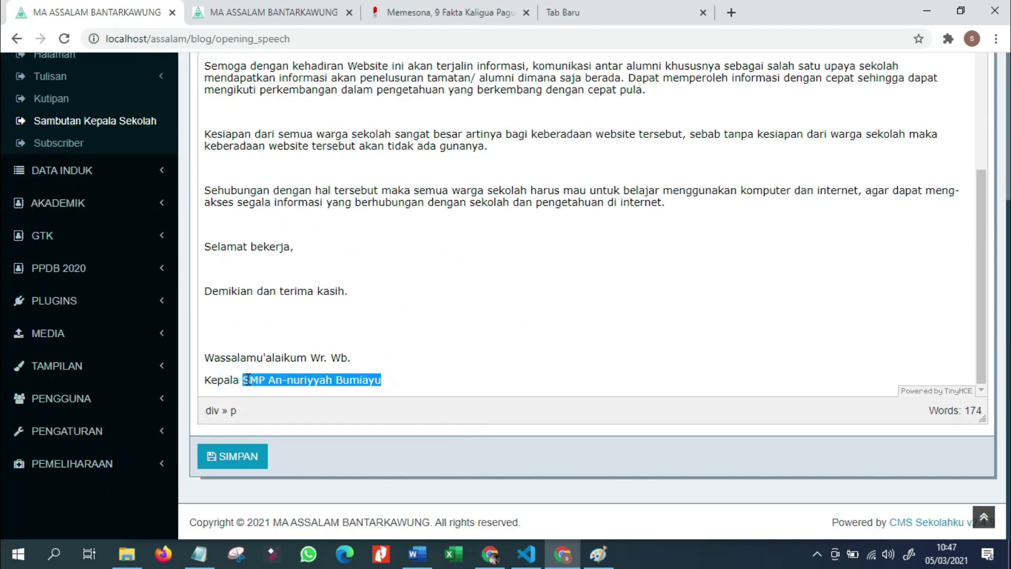
pyautogui.write('MA As-salam Bantarkawung')
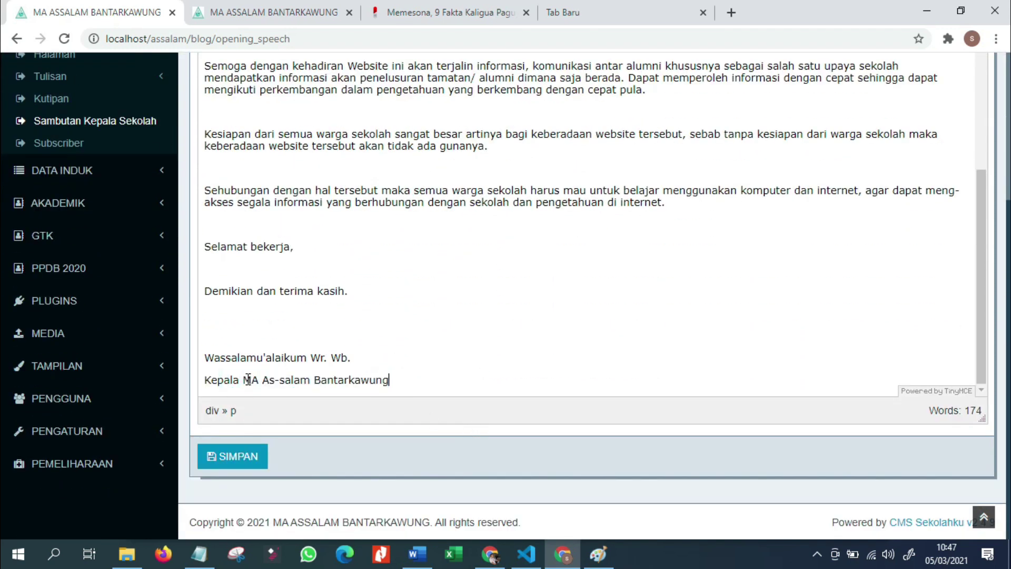
pyautogui.click(250, 453)
# Step: Reload the public home page, open the full principal's welcome message and check its text
pyautogui.click(292, 12)
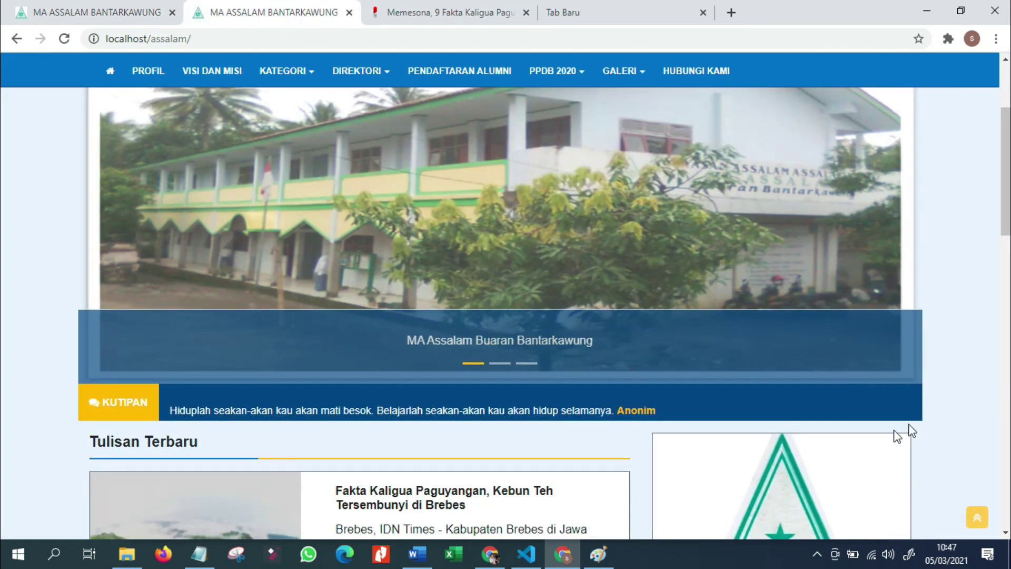
pyautogui.scroll(-7, 898, 437)
pyautogui.click(66, 47)
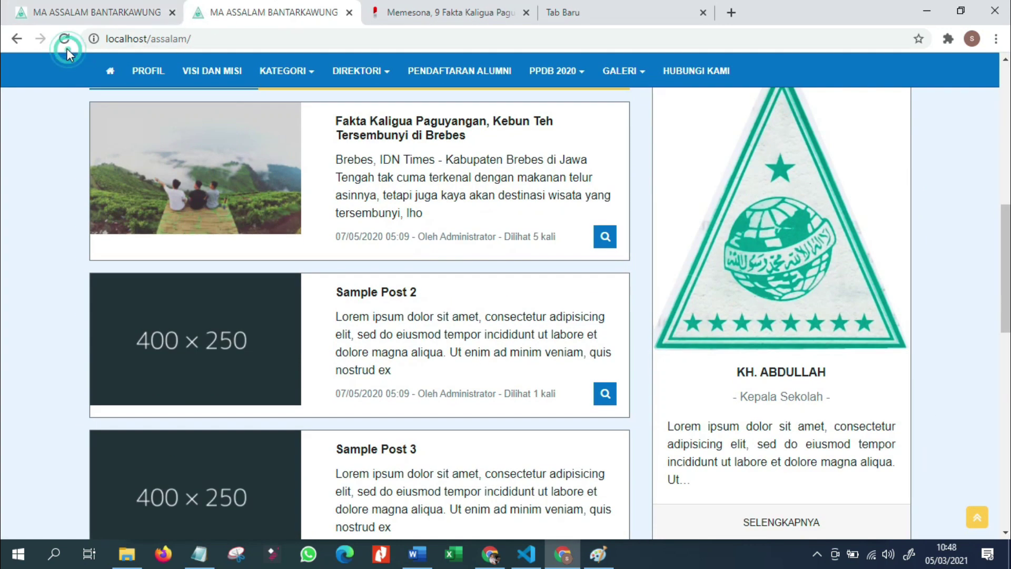
pyautogui.scroll(-2, 824, 388)
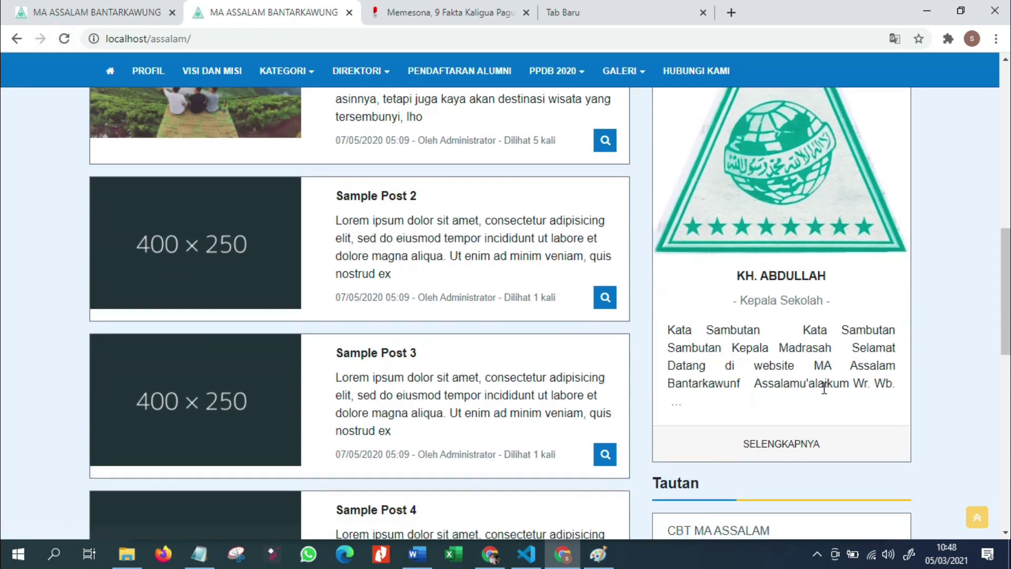
pyautogui.click(796, 447)
pyautogui.scroll(-8, 147, 301)
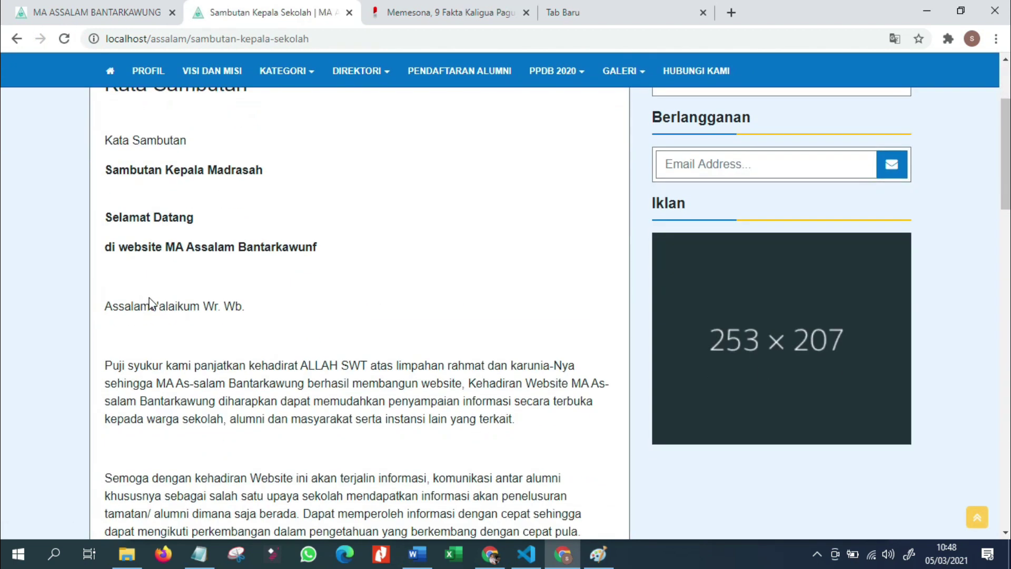
pyautogui.scroll(-5, 173, 312)
pyautogui.scroll(5, 176, 312)
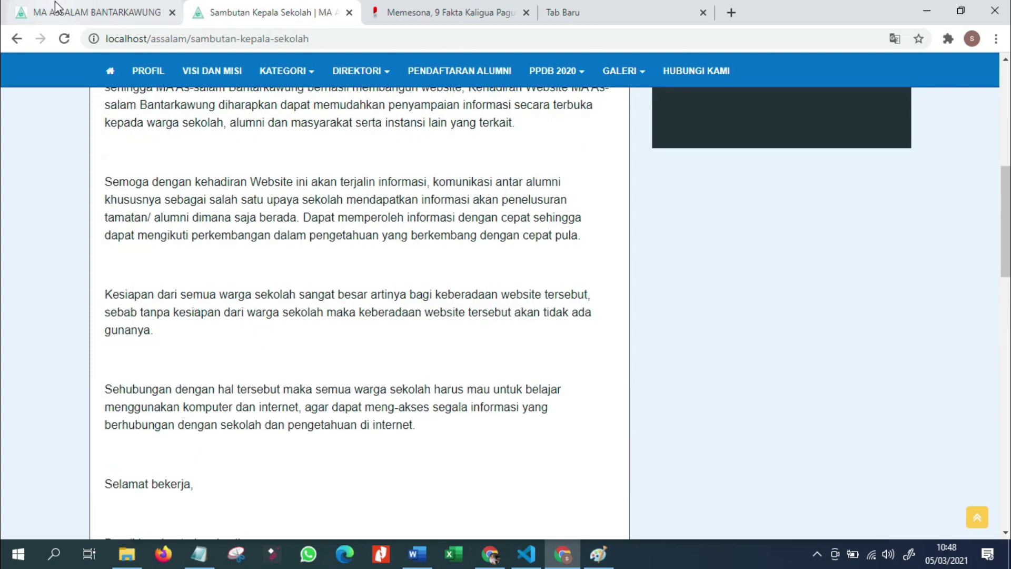
# Step: Return to the control panel and open the Pendidikan list of the Data Induk section
pyautogui.click(90, 12)
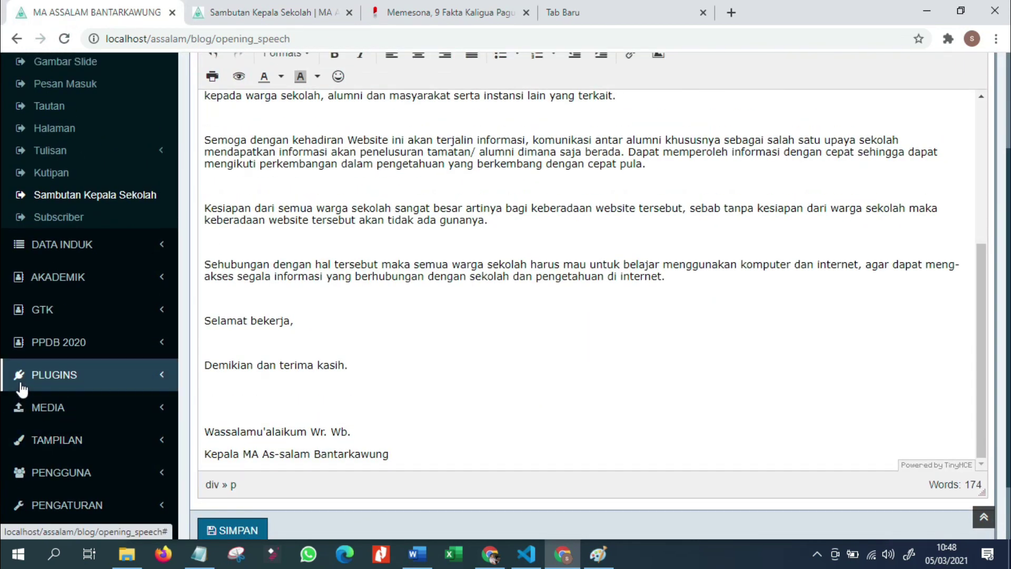
pyautogui.click(160, 243)
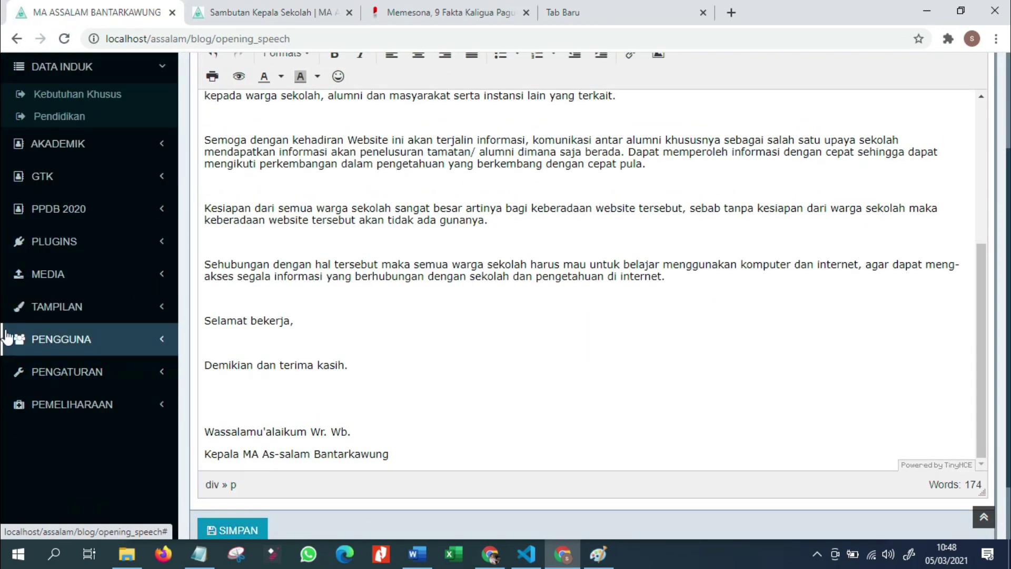
pyautogui.scroll(3, 8, 337)
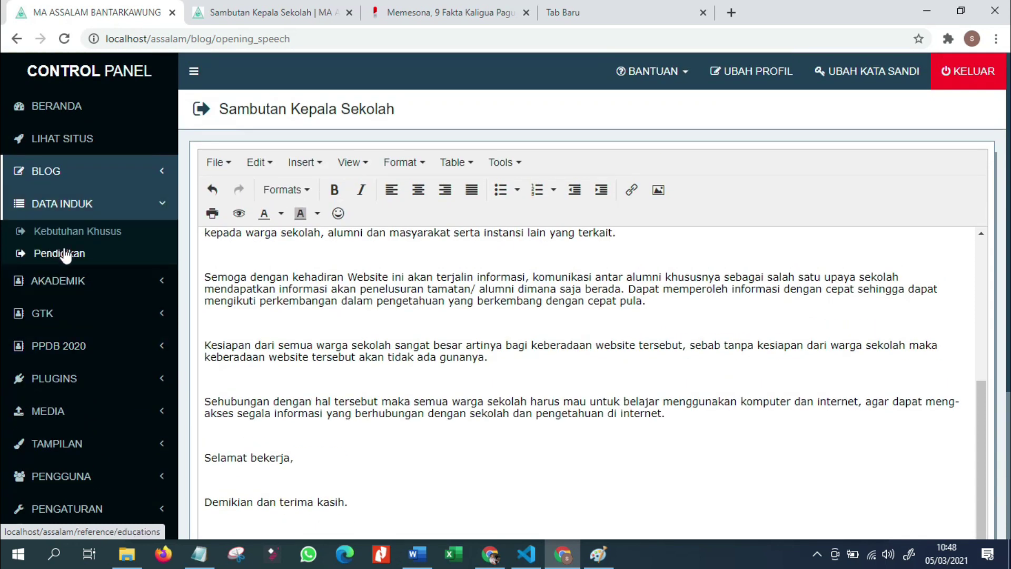
pyautogui.click(106, 255)
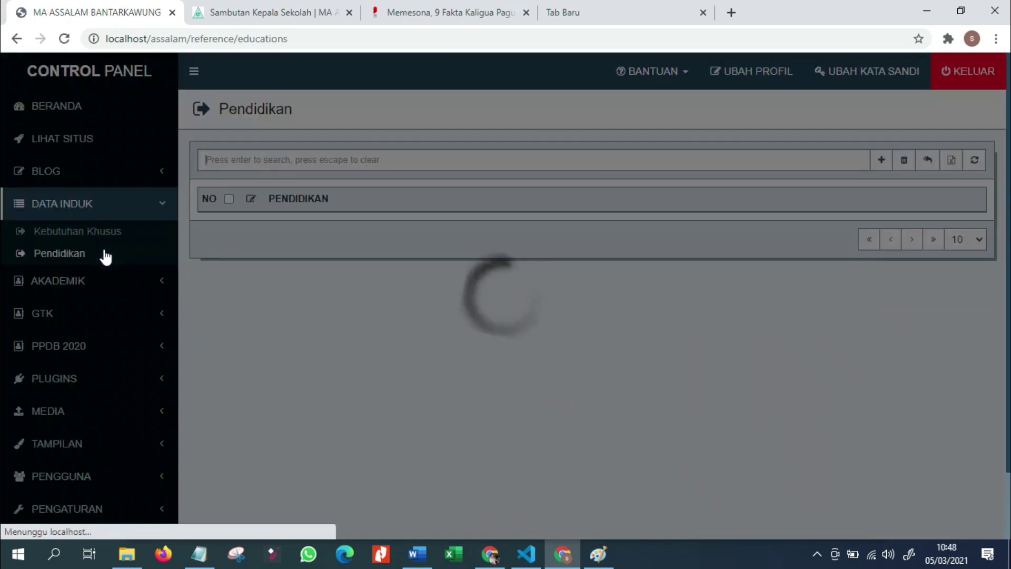
# Step: View the Alumni list in the Akademik section's Data Induk and look over its Import Data options
pyautogui.click(108, 282)
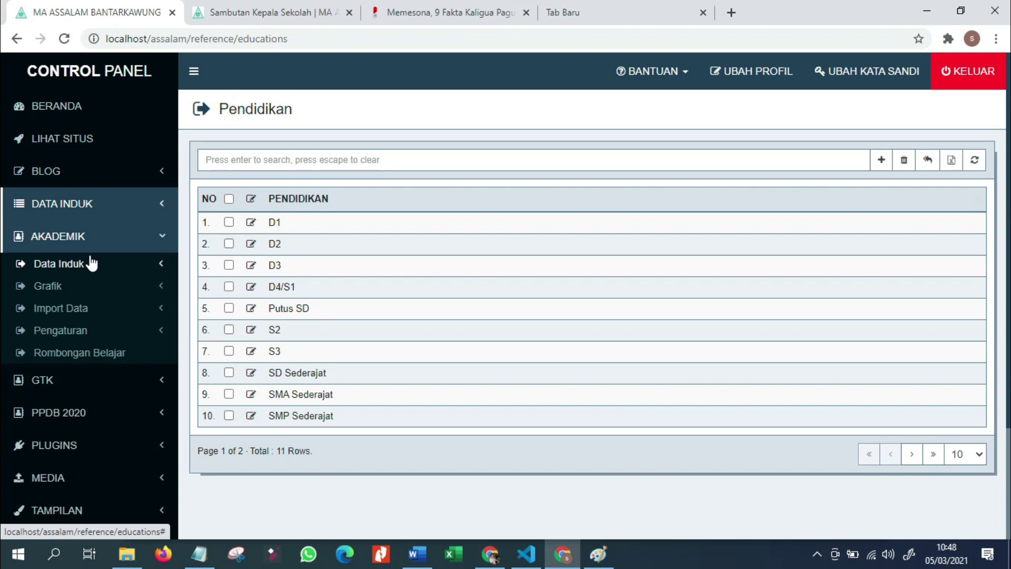
pyautogui.click(91, 264)
pyautogui.click(88, 285)
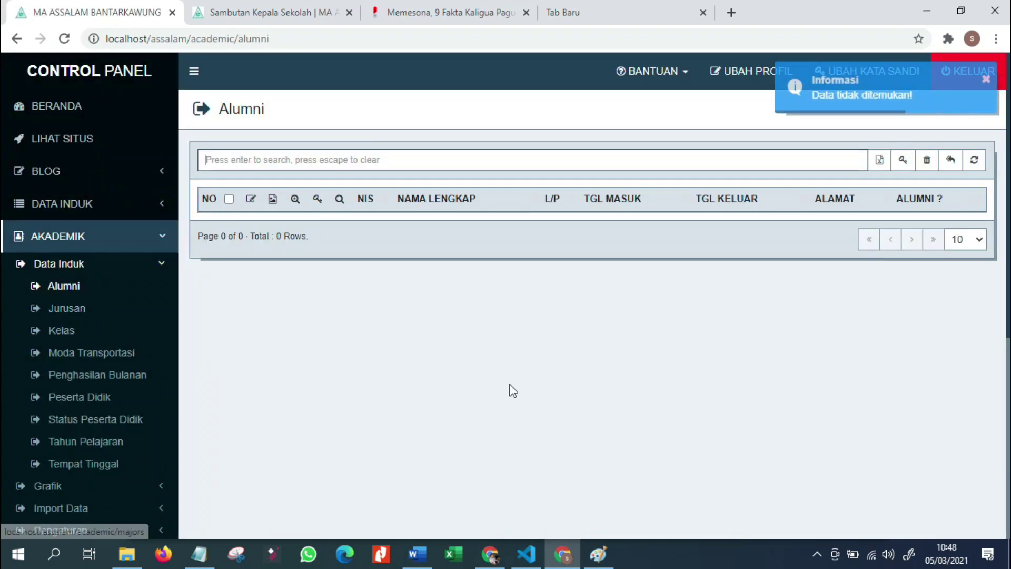
pyautogui.click(25, 269)
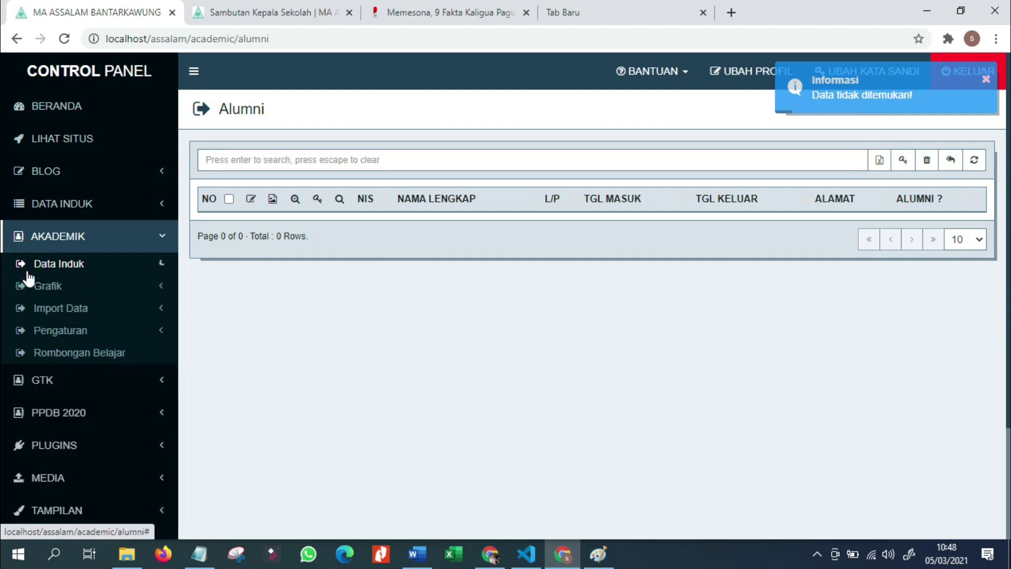
pyautogui.click(102, 309)
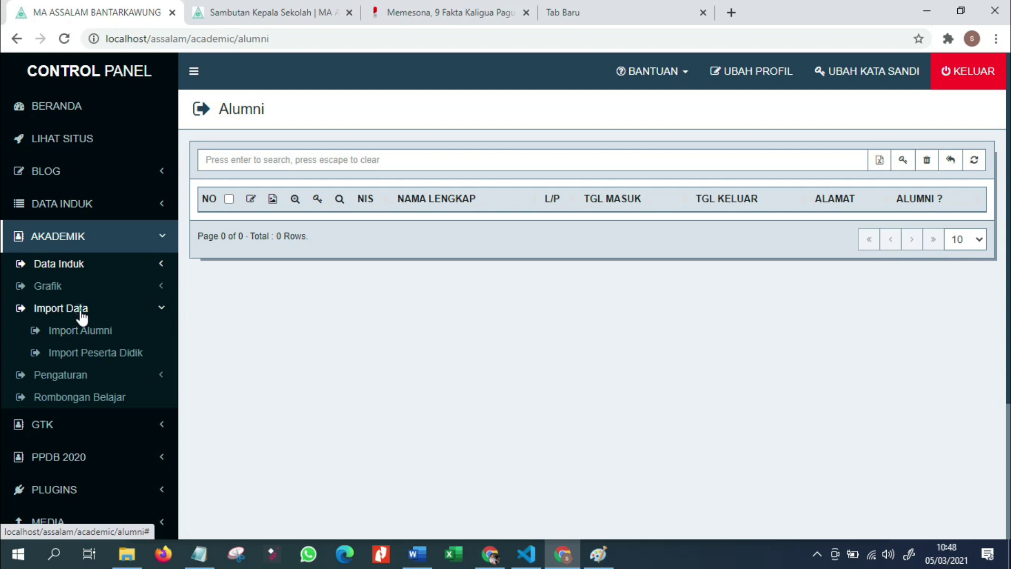
pyautogui.click(82, 311)
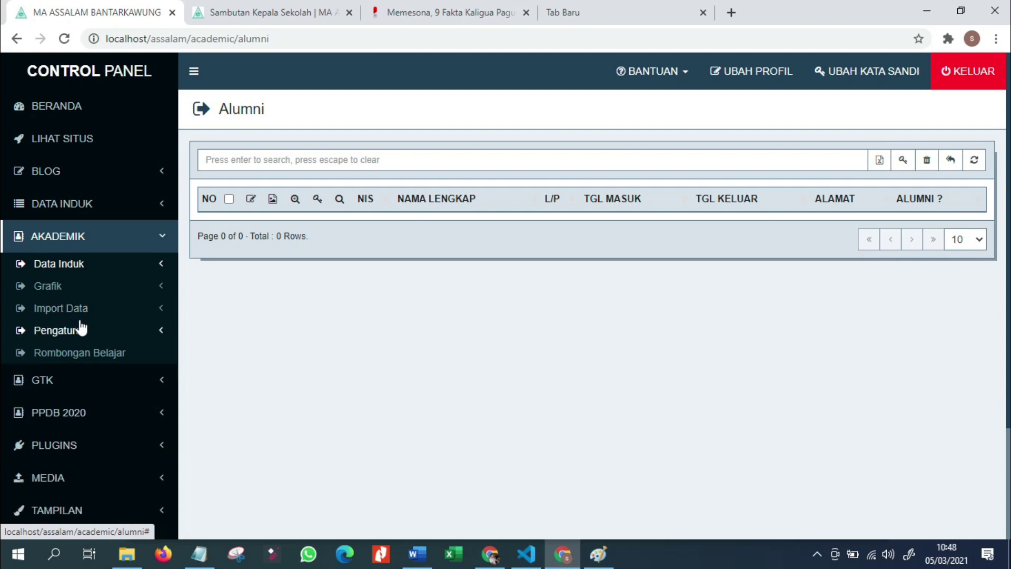
# Step: View the Akademik section's Rombongan Belajar list and its settings pages for Rombongan Belajar and Wali Kelas
pyautogui.click(95, 361)
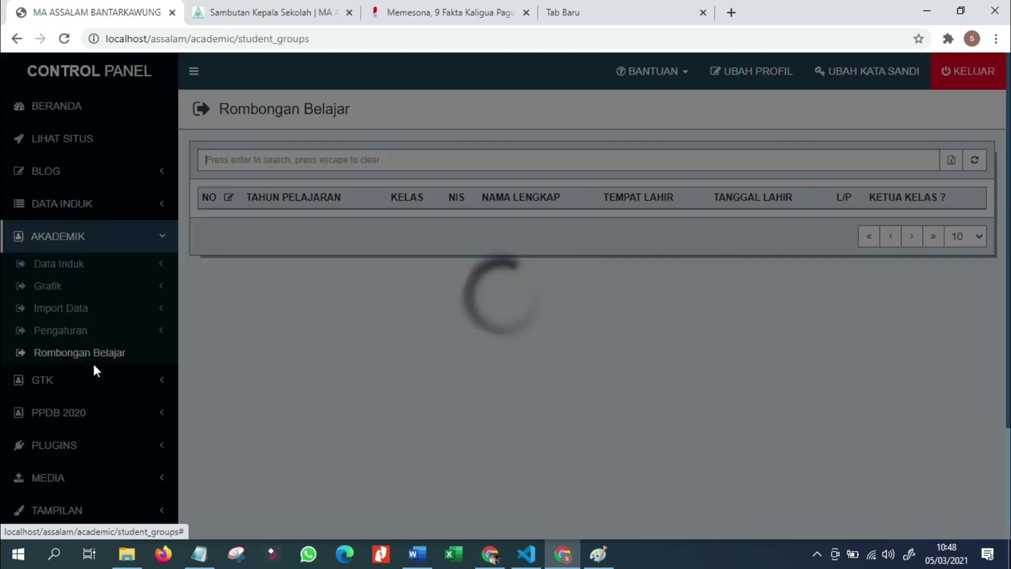
pyautogui.click(92, 331)
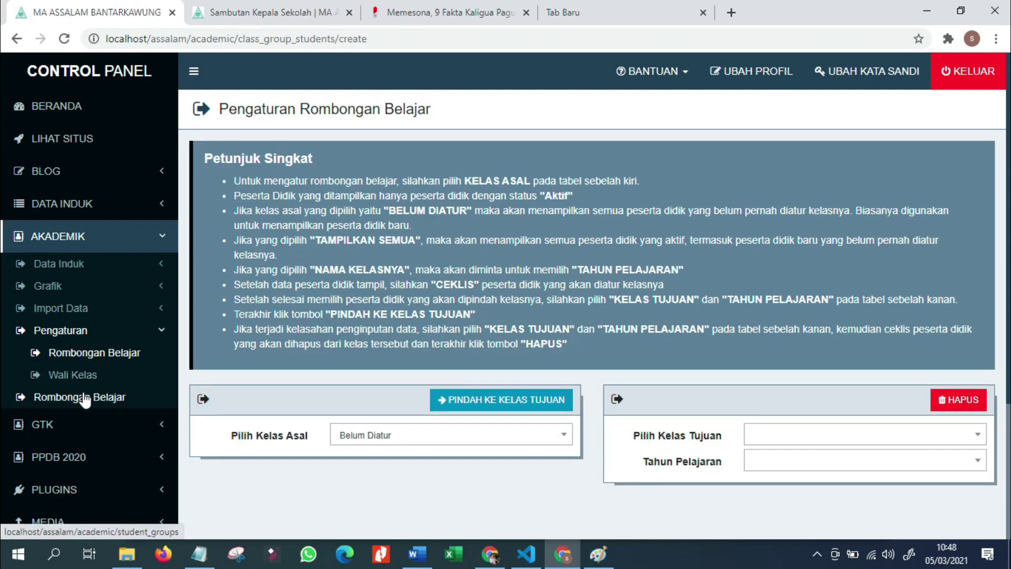
pyautogui.click(83, 400)
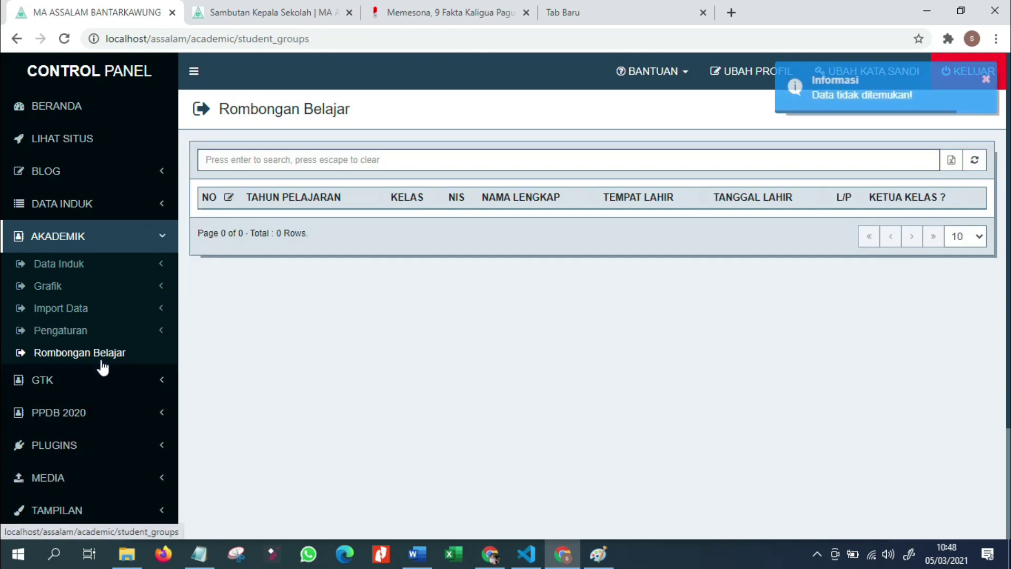
pyautogui.click(103, 330)
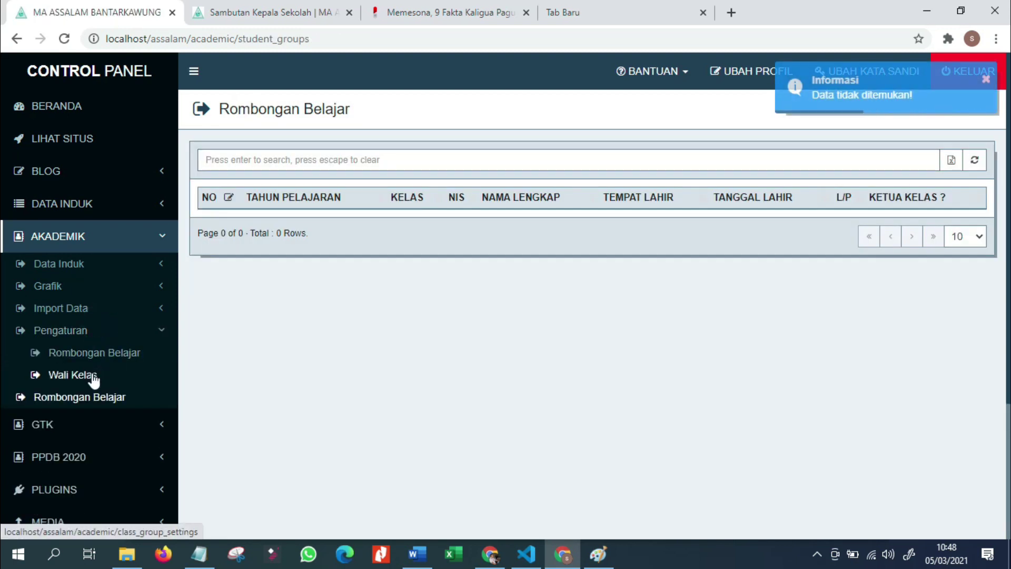
pyautogui.click(94, 376)
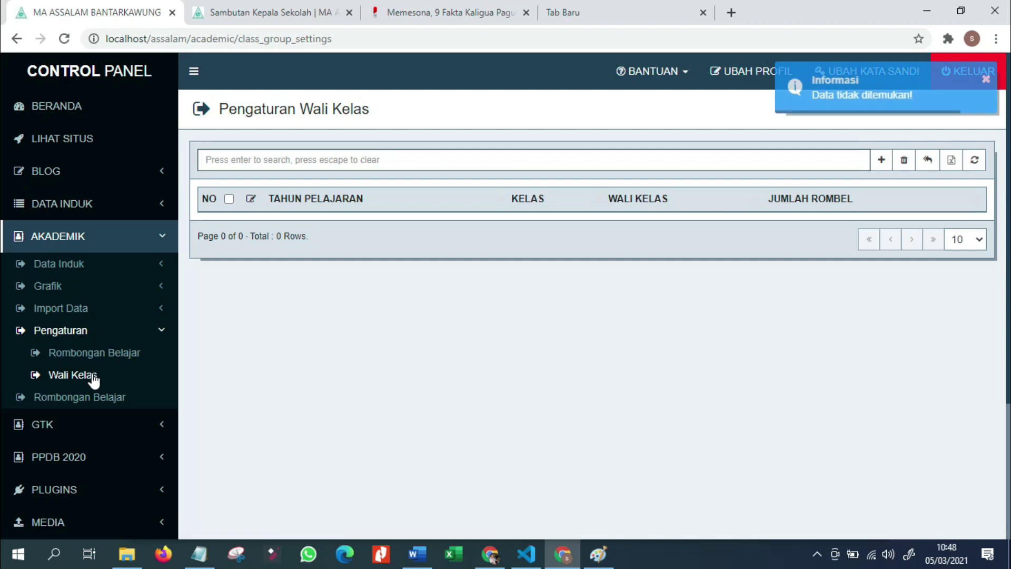
# Step: Open the Iklan list in the Plugins section and look at the Iklan banner on the public principal's welcome page
pyautogui.click(95, 423)
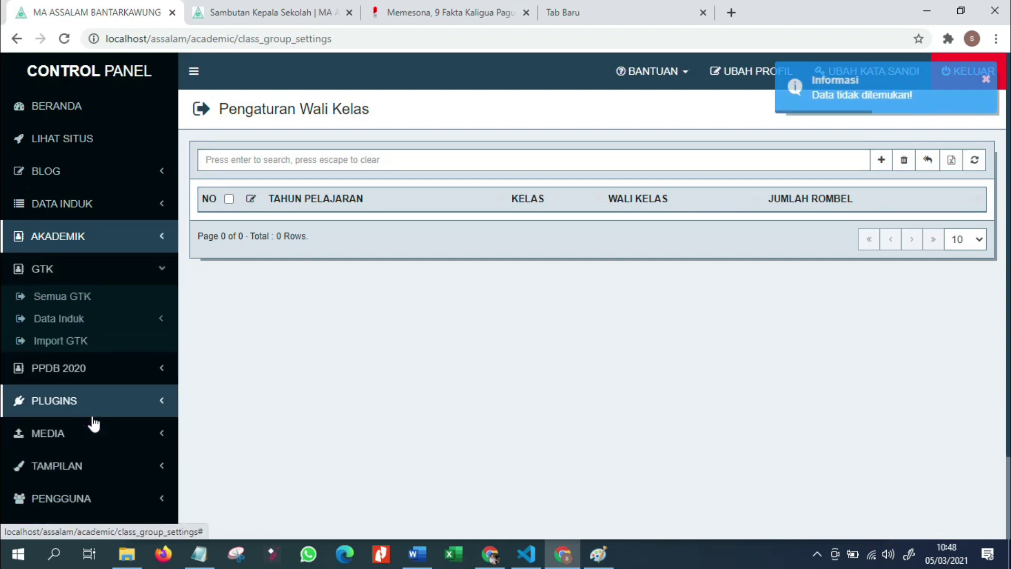
pyautogui.scroll(-1, 90, 389)
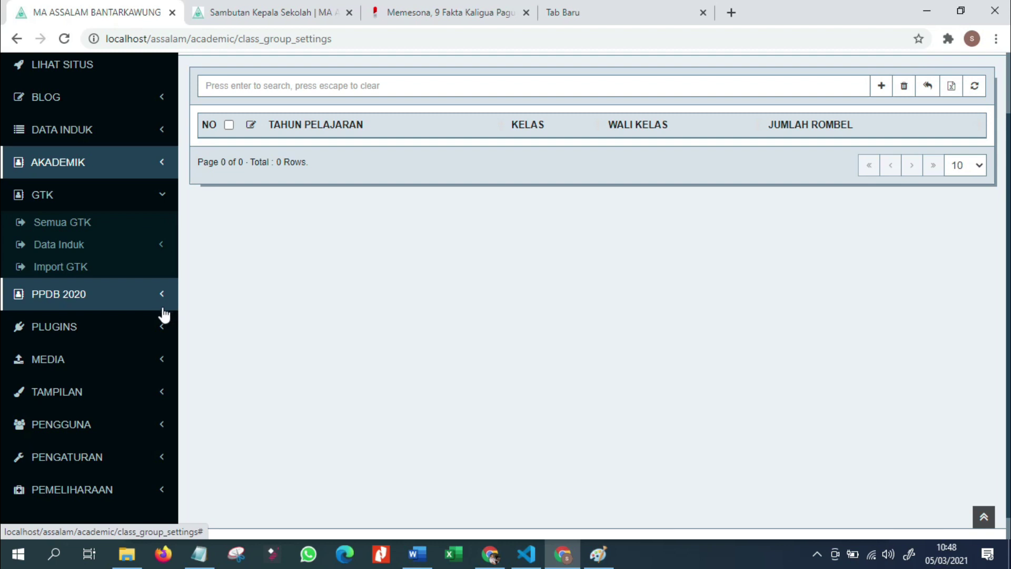
pyautogui.click(163, 332)
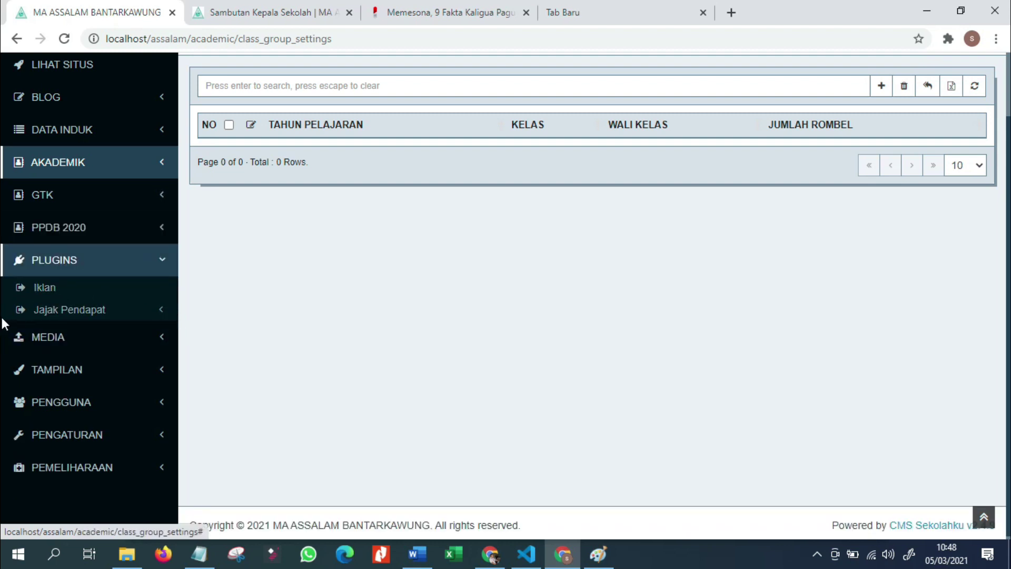
pyautogui.click(38, 289)
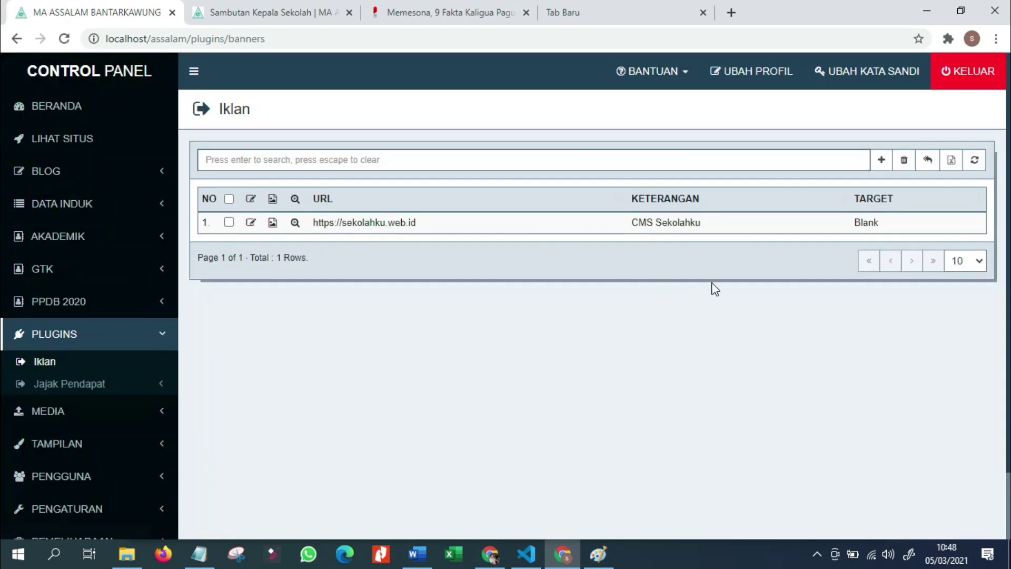
pyautogui.click(304, 18)
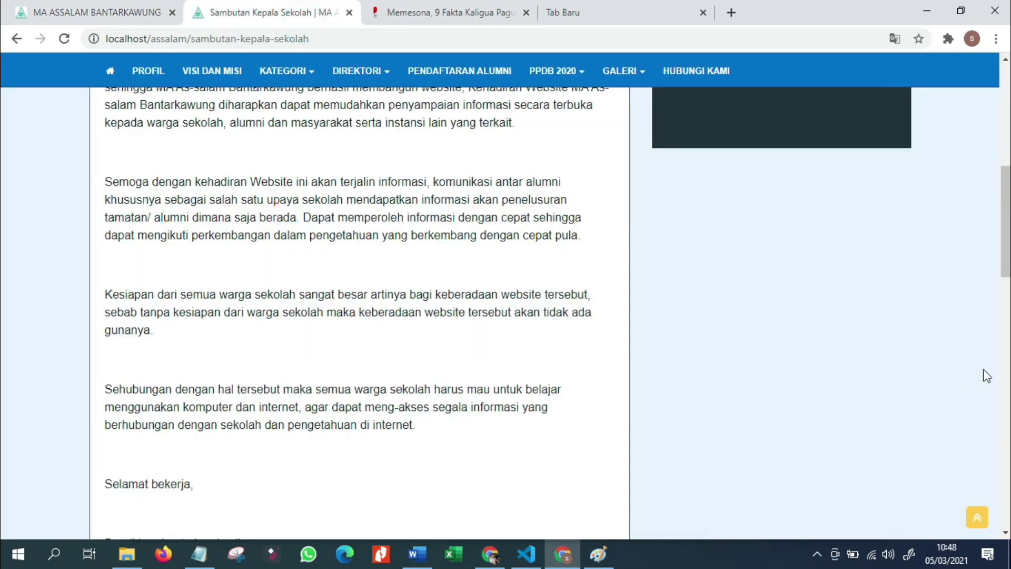
pyautogui.scroll(4, 986, 375)
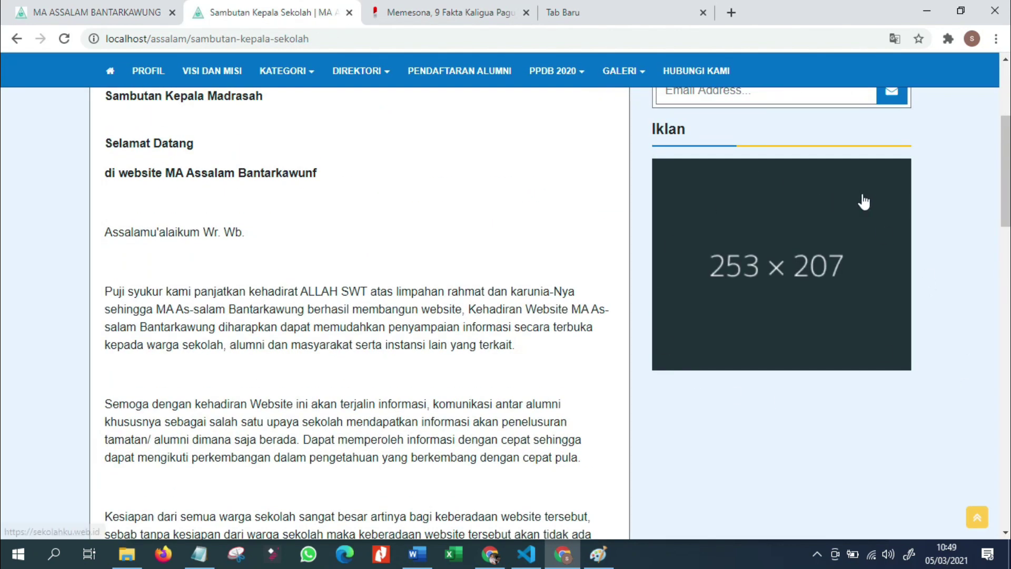
pyautogui.scroll(1, 867, 215)
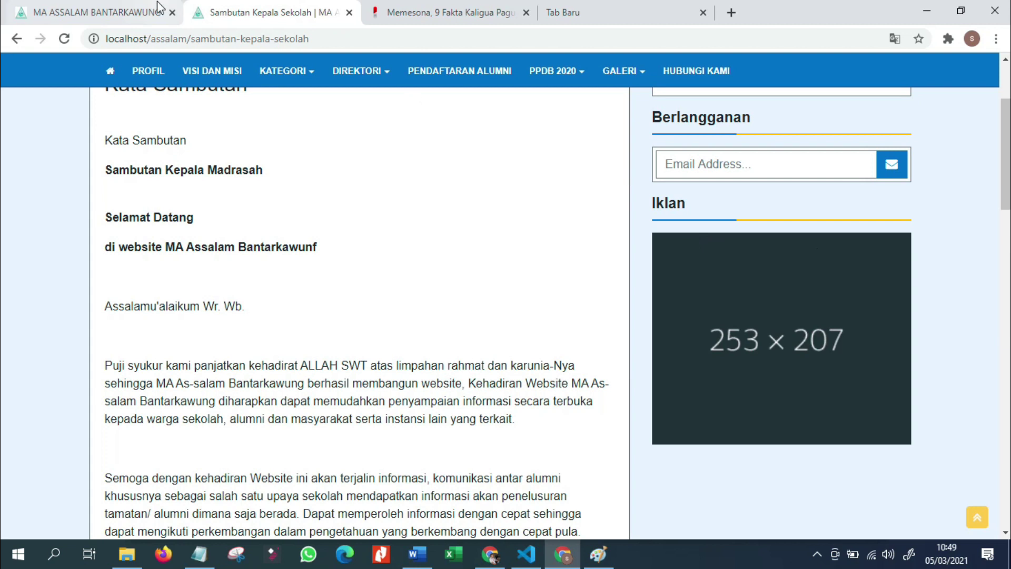
# Step: Set the Iklan entry's URL to ma-assalambrebes.sch.id and its Keterangan to "MA Assalam Bantarkawung", and save the changes
pyautogui.click(133, 21)
pyautogui.click(251, 222)
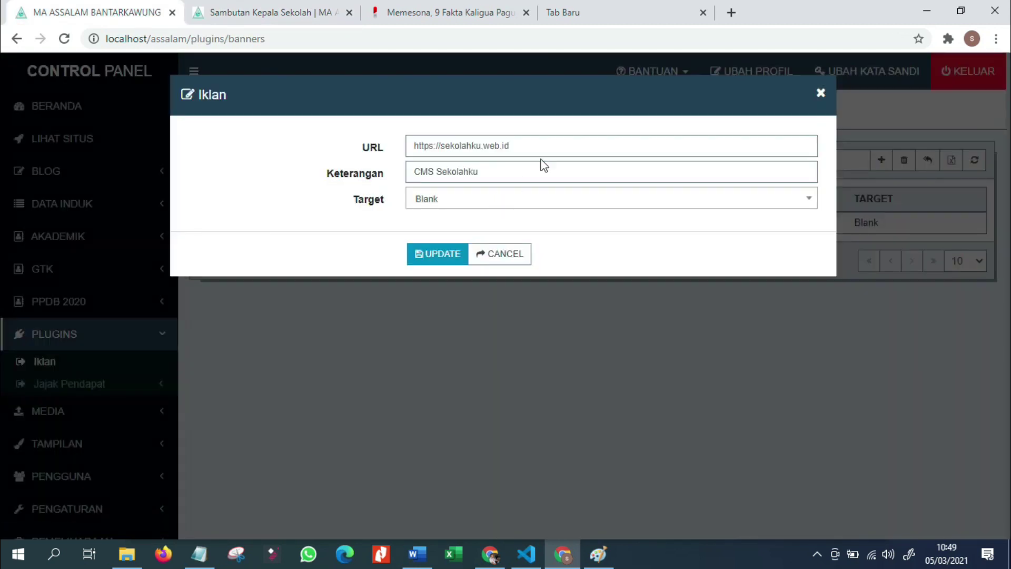
pyautogui.moveTo(546, 143); pyautogui.dragTo(395, 129)
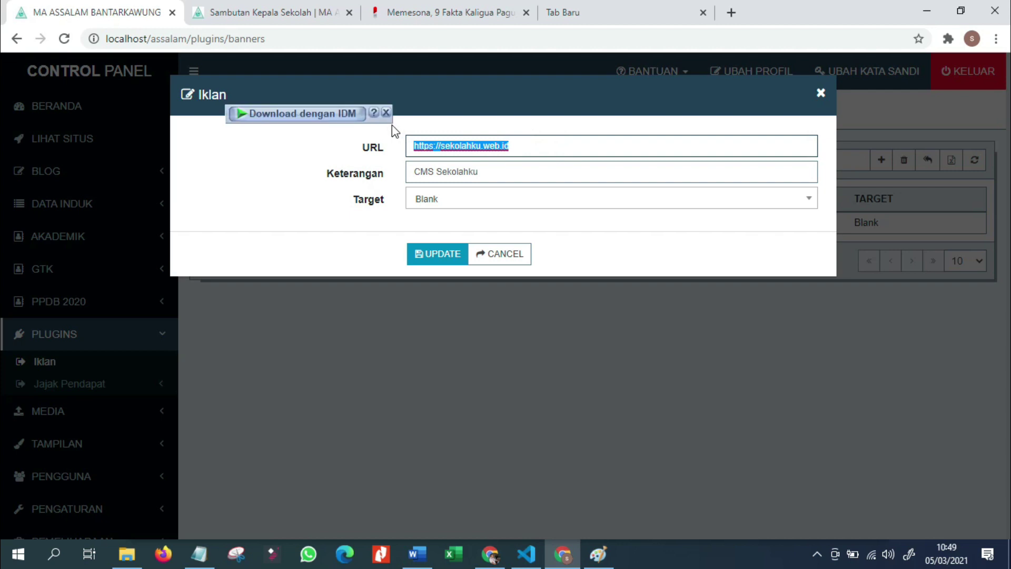
pyautogui.write('ma')
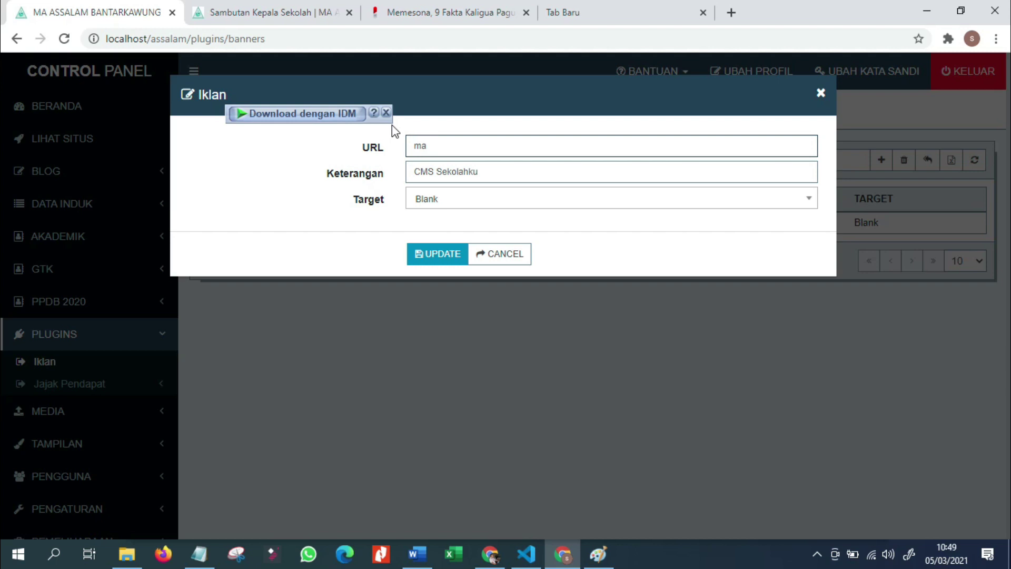
pyautogui.write('-assalambrebes.sch.id')
pyautogui.press('Tab')
pyautogui.write('MA A')
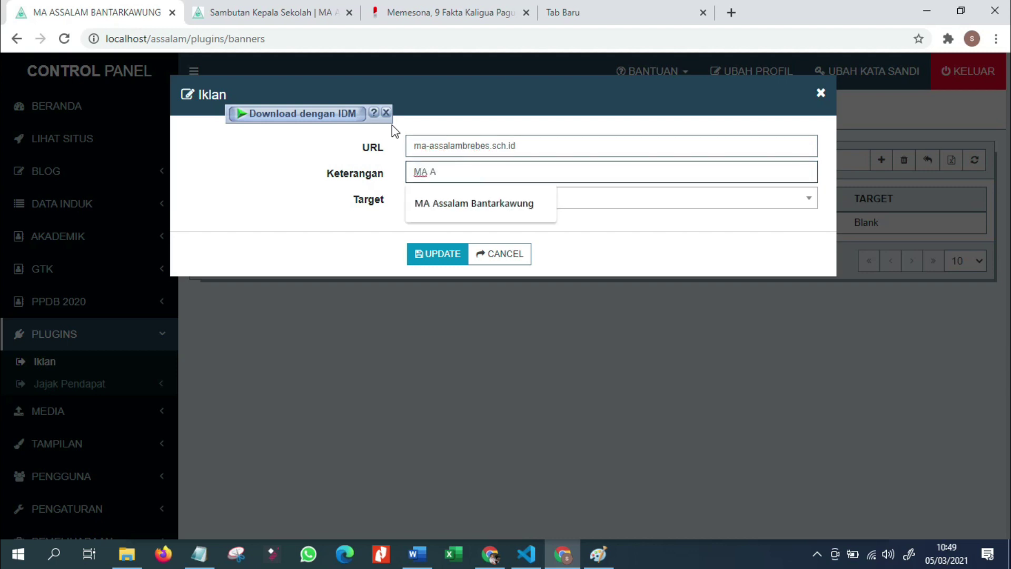
pyautogui.press('Down')
pyautogui.press('Return')
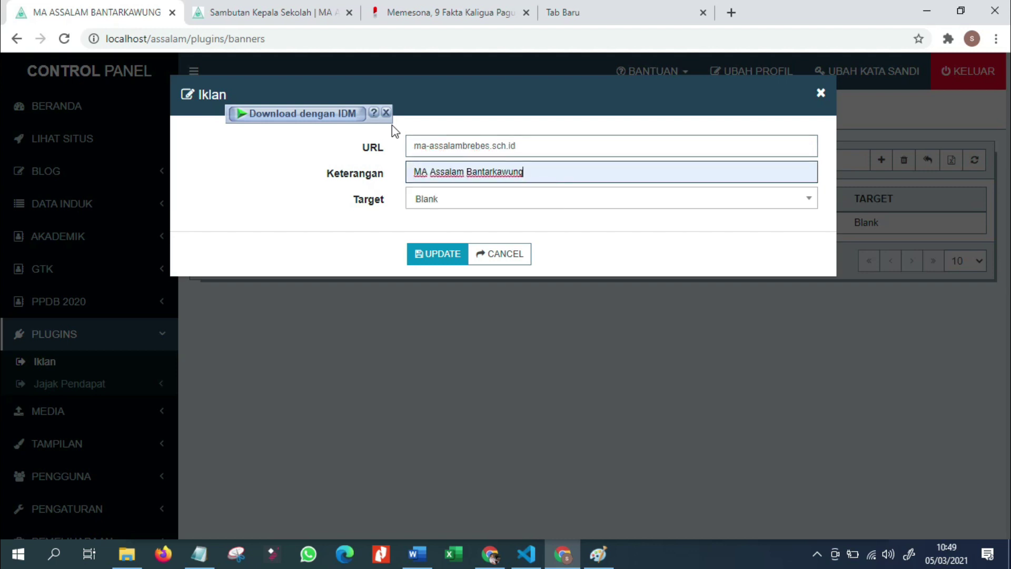
pyautogui.click(425, 257)
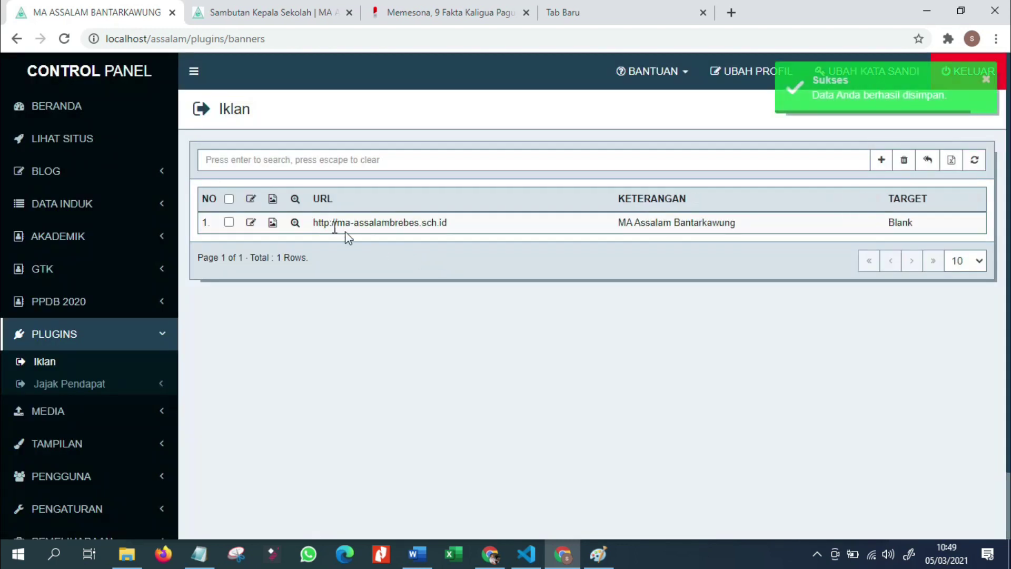
# Step: Upload logo.jpeg from the ASSALAM folder as the image of the Iklan entry
pyautogui.click(273, 223)
pyautogui.click(463, 150)
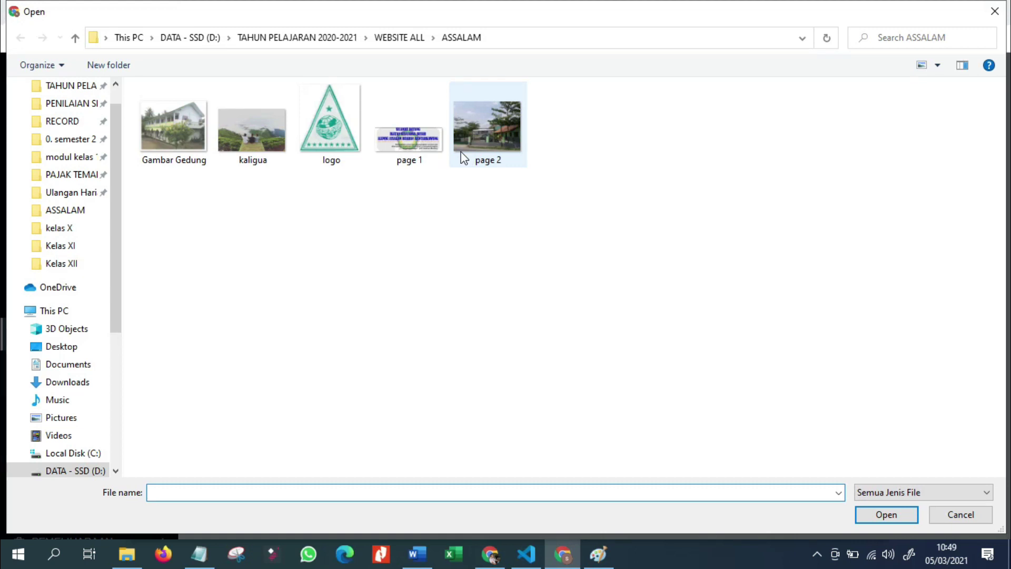
pyautogui.doubleClick(352, 135)
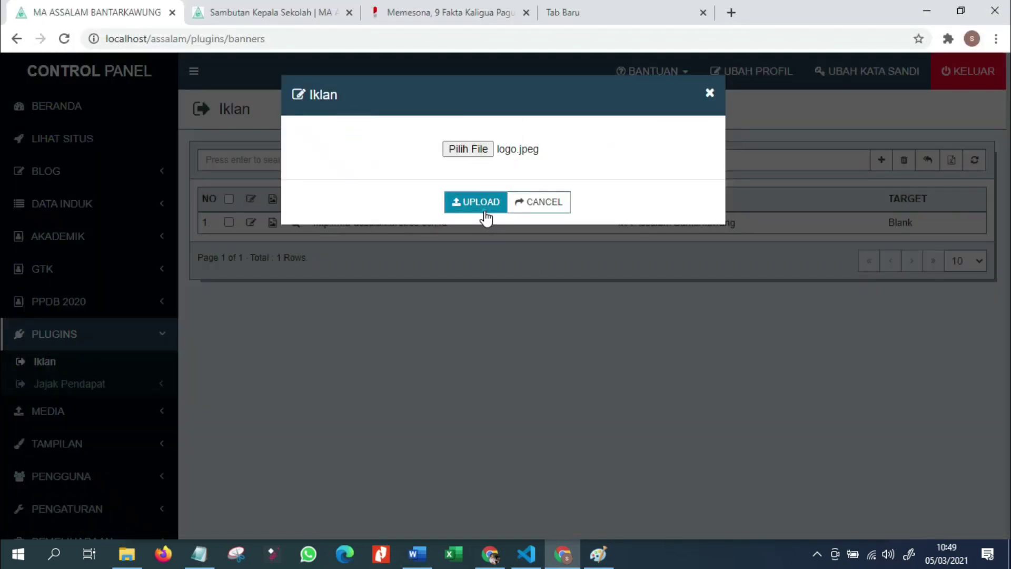
pyautogui.click(456, 201)
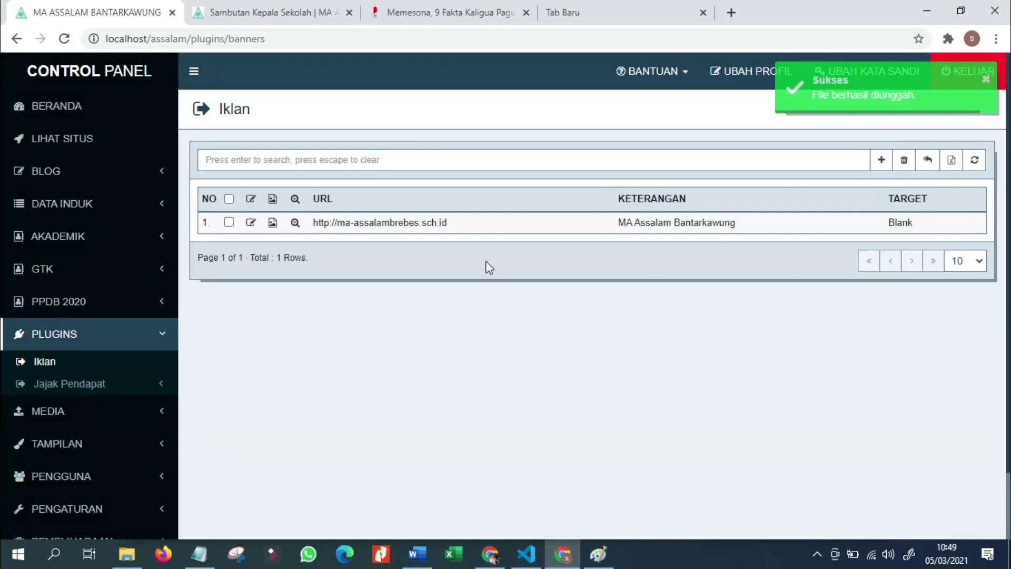
# Step: Reload the public welcome page, check the Iklan banner, follow its link and return to the page
pyautogui.click(323, 12)
pyautogui.click(64, 39)
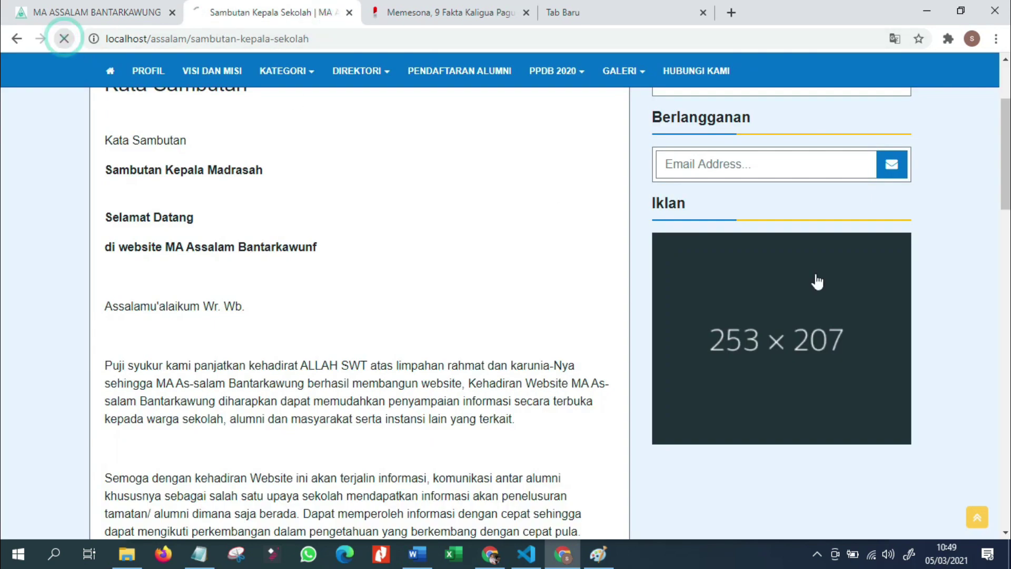
pyautogui.scroll(-4, 882, 303)
pyautogui.scroll(4, 885, 327)
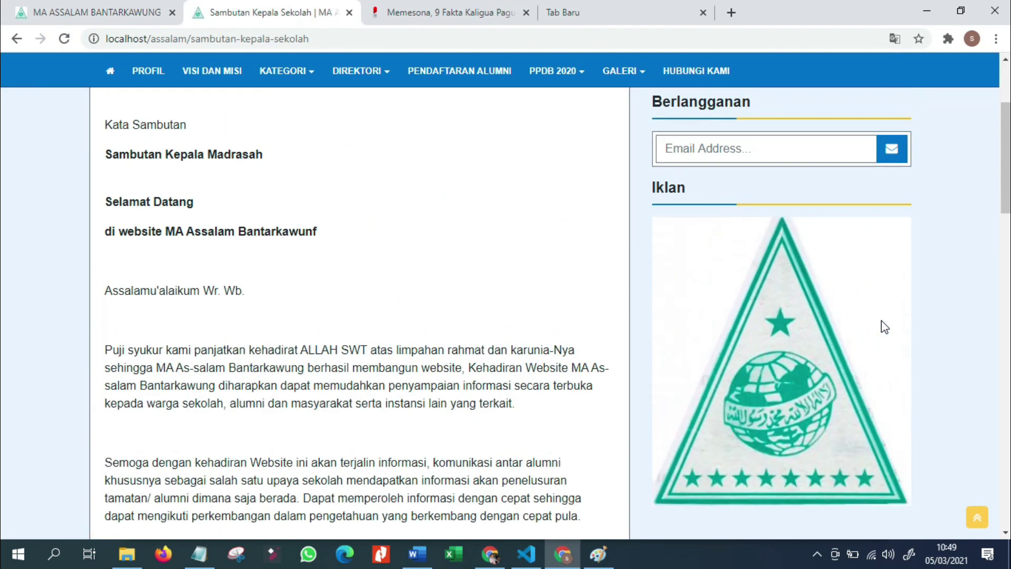
pyautogui.click(818, 342)
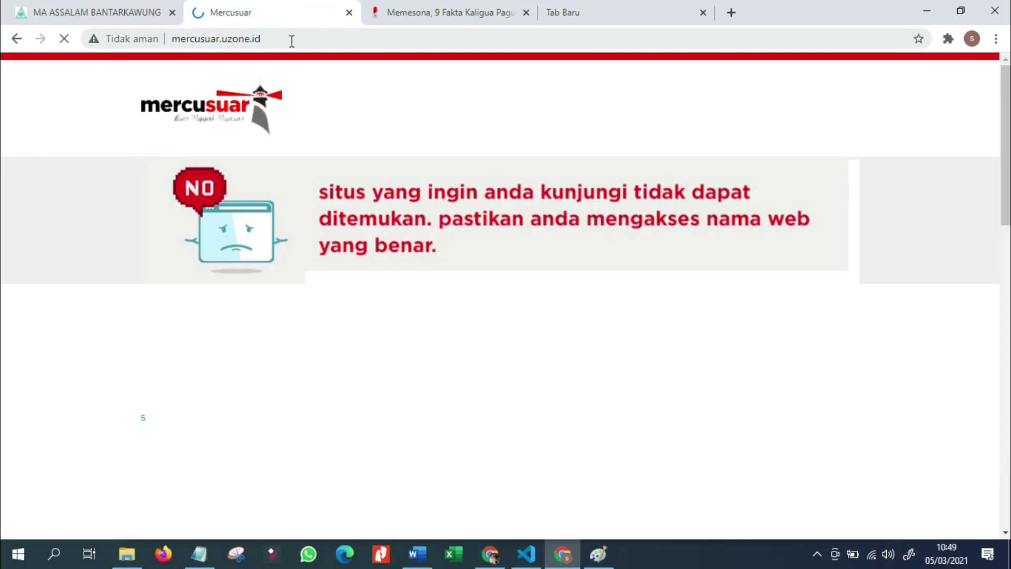
pyautogui.click(16, 38)
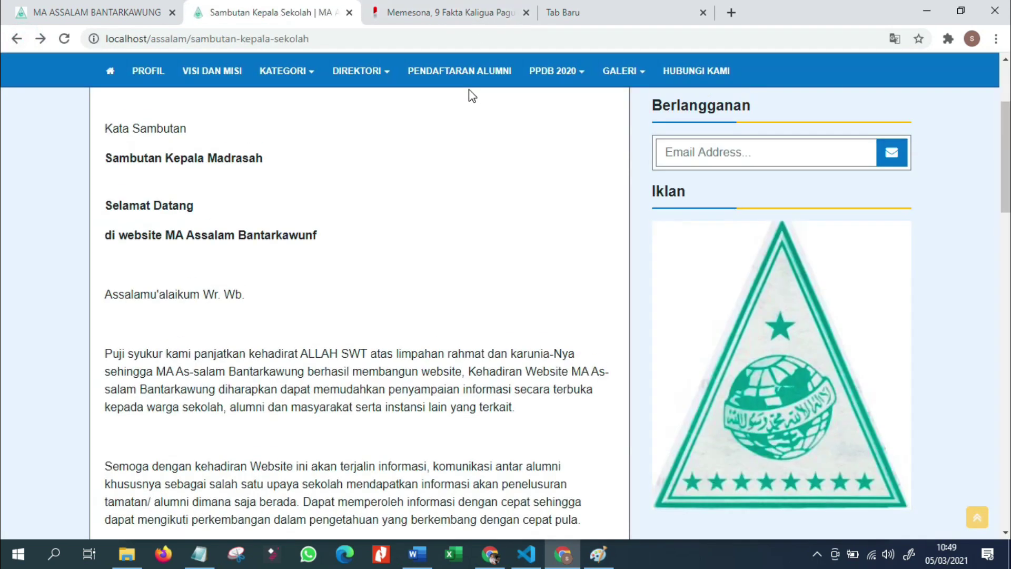
pyautogui.scroll(3, 825, 308)
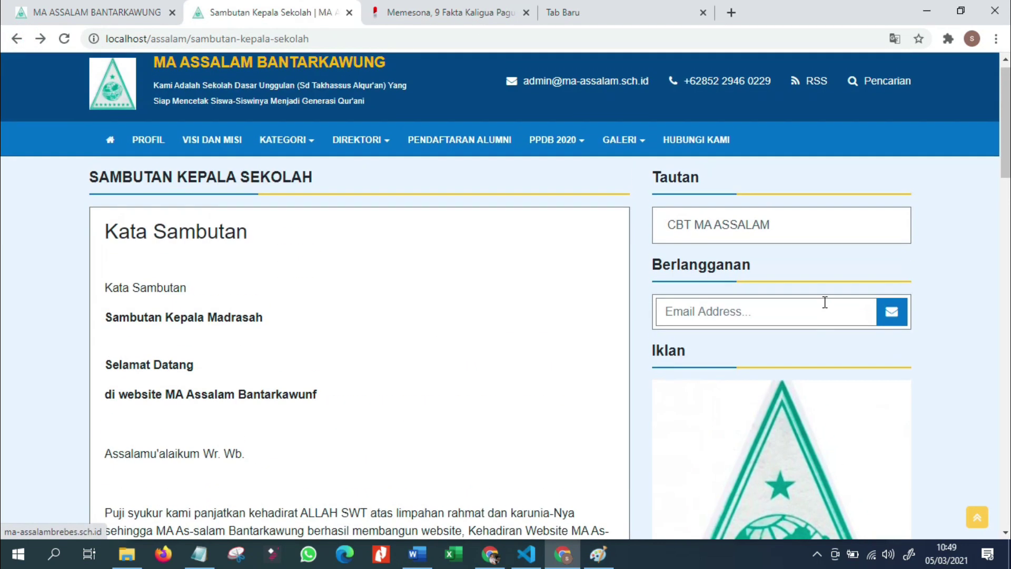
# Step: Return to the control panel, open the Pertanyaan list of Jajak Pendapat in the Plugins section and start a new question
pyautogui.click(55, 8)
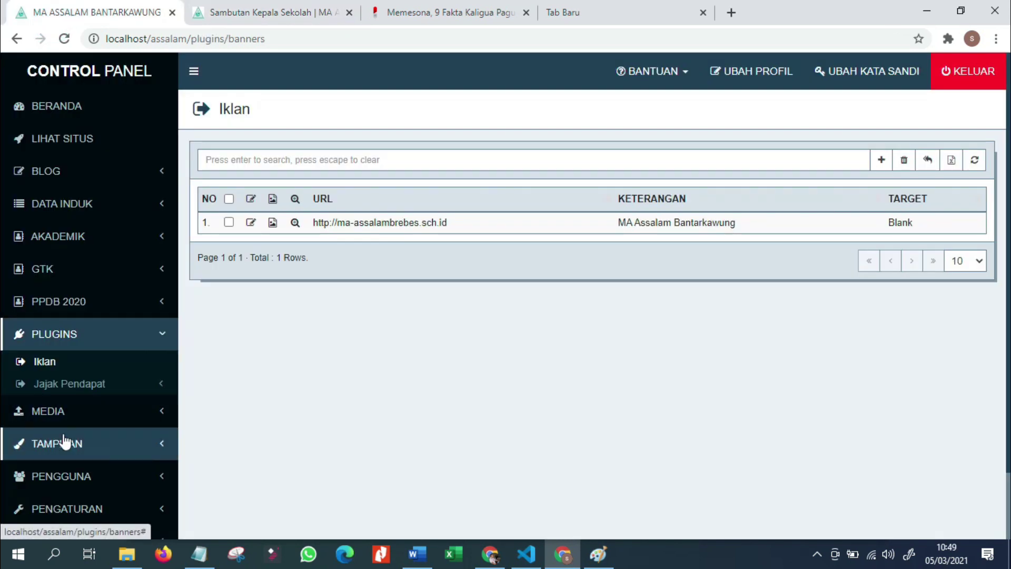
pyautogui.click(95, 393)
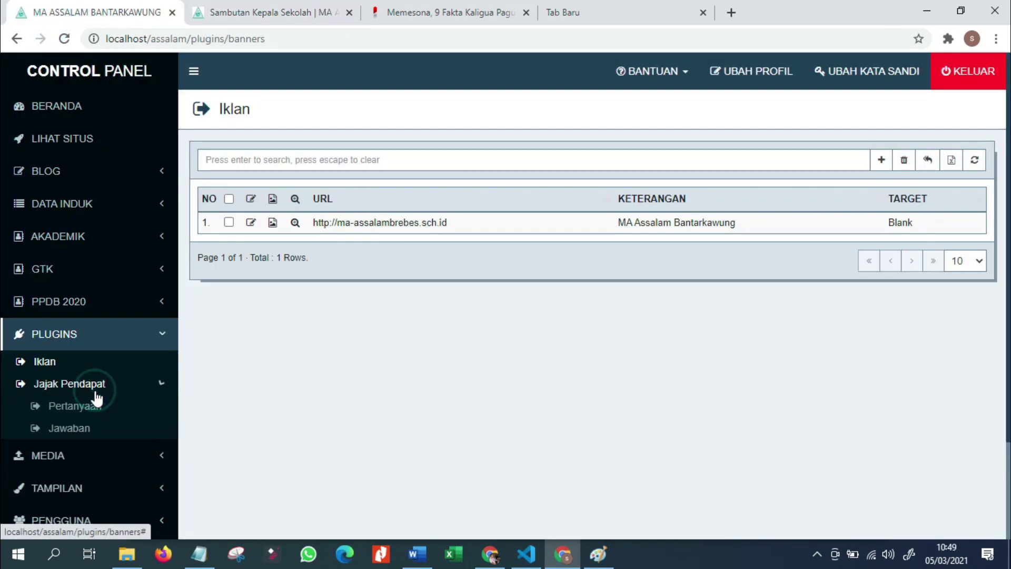
pyautogui.click(116, 411)
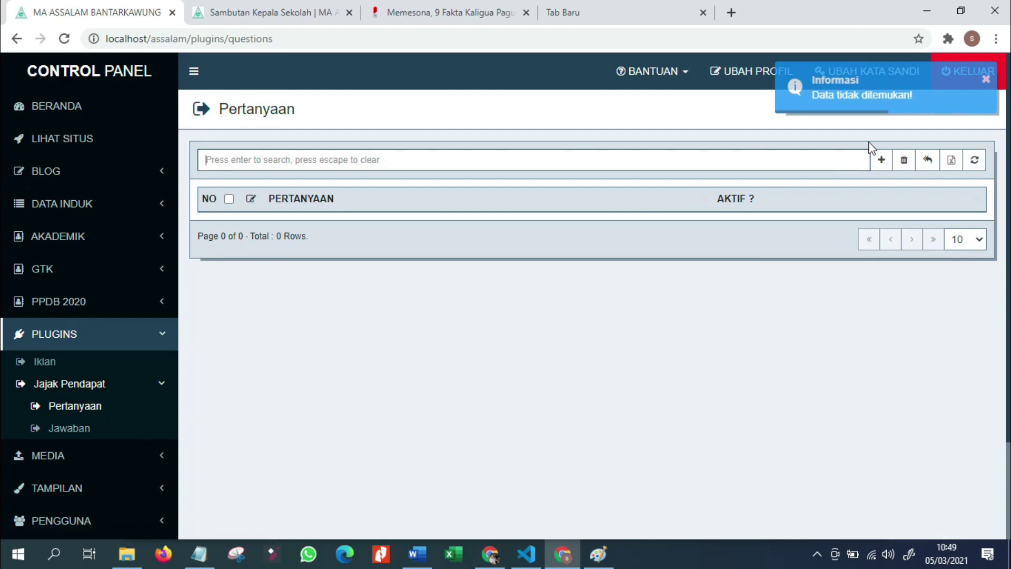
pyautogui.click(879, 161)
pyautogui.click(498, 171)
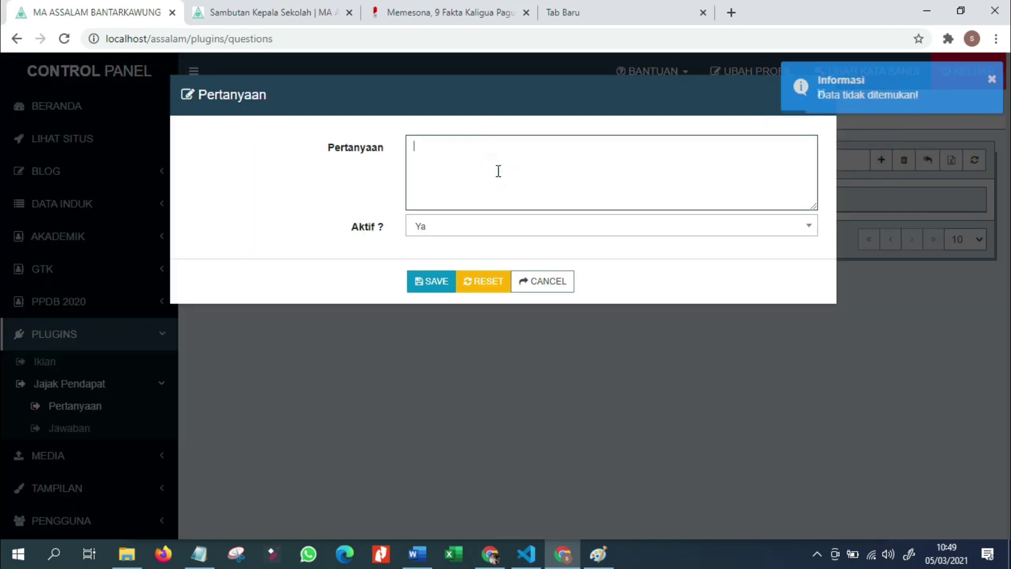
pyautogui.write('Menurut')
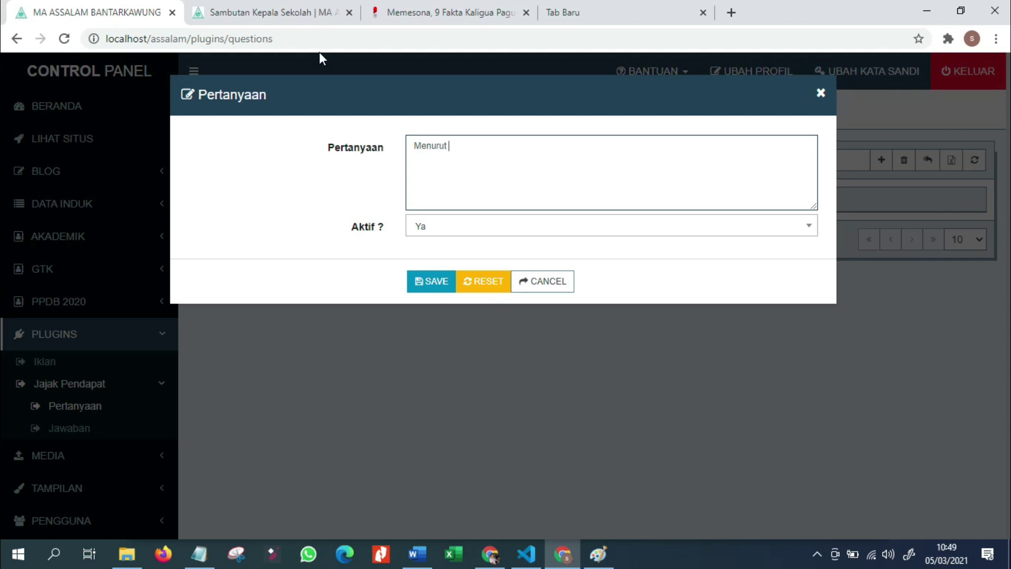
pyautogui.press('BackSpace')
pyautogui.press('BackSpace')
pyautogui.press('BackSpace')
pyautogui.press('BackSpace')
pyautogui.press('BackSpace')
pyautogui.press('BackSpace')
pyautogui.press('BackSpace')
# Step: Switch to the other browser window and examine the SMP An-Nuriyyah welcome page for a sample opinion poll
pyautogui.click(490, 554)
pyautogui.scroll(5, 748, 266)
pyautogui.scroll(10, 732, 252)
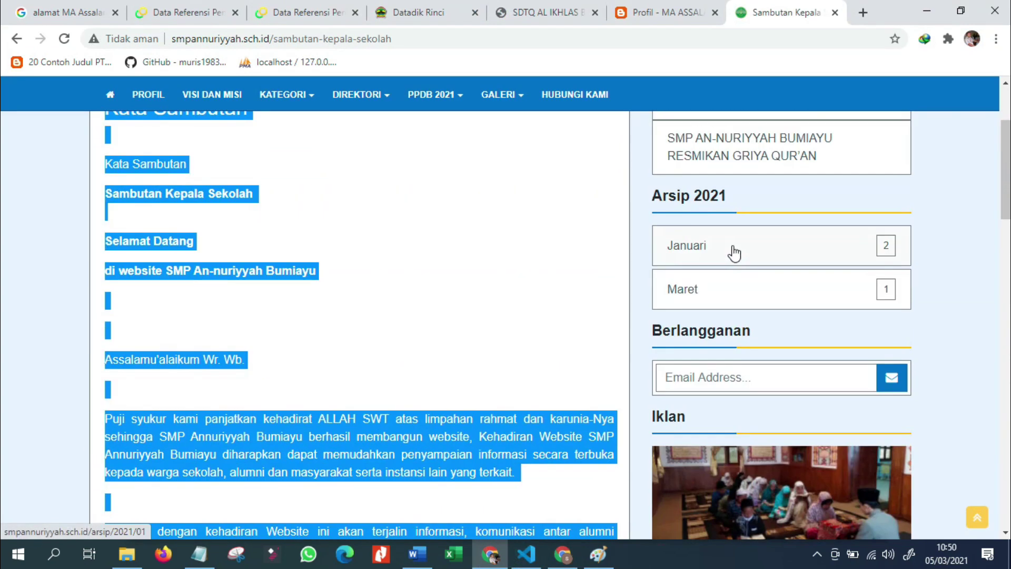
pyautogui.scroll(-10, 734, 255)
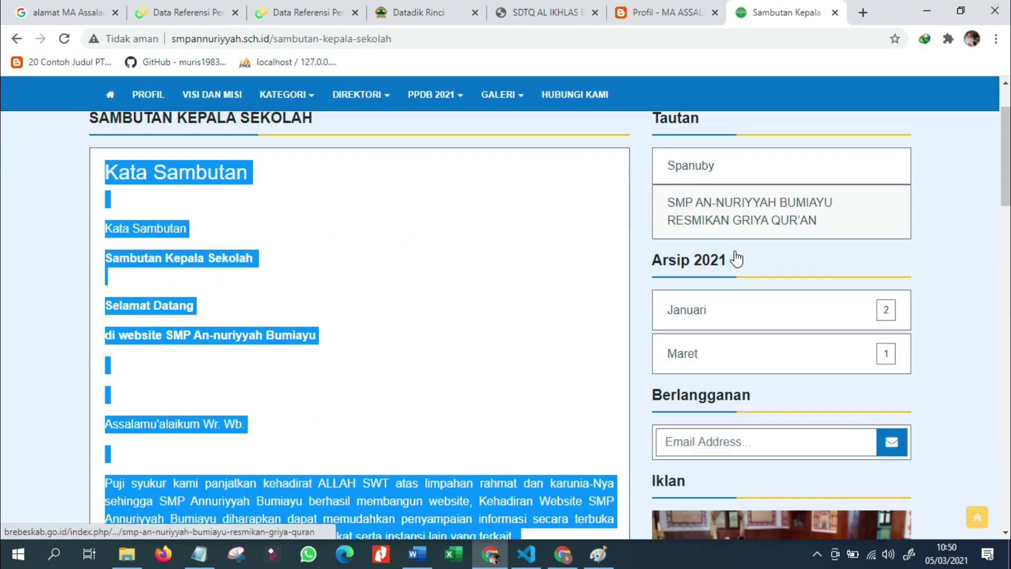
pyautogui.scroll(-10, 742, 253)
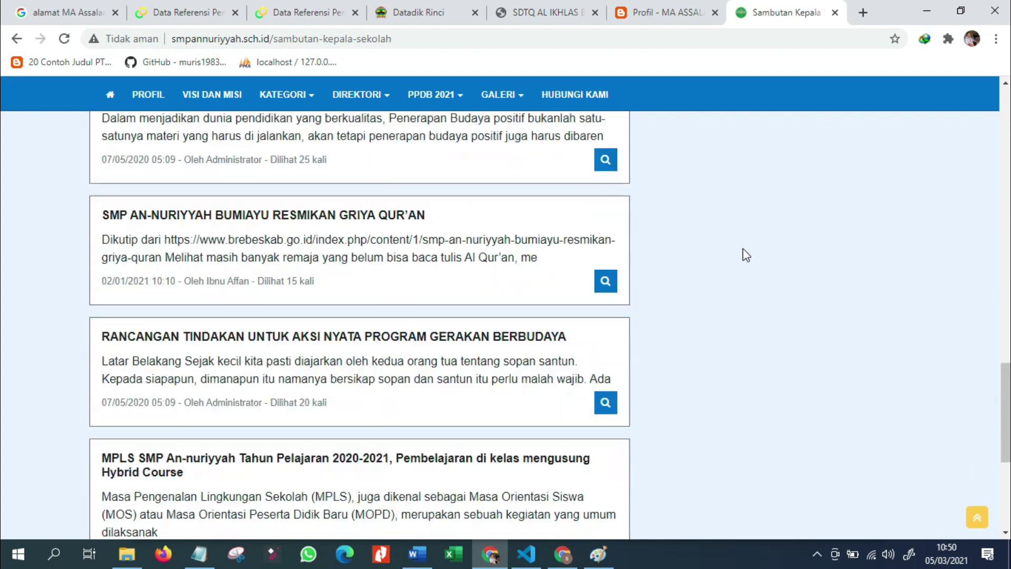
# Step: Open the Profil page of the SMP An-Nuriyyah site and look through its sidebar for a poll
pyautogui.click(139, 97)
pyautogui.scroll(-2, 889, 230)
pyautogui.scroll(-8, 890, 231)
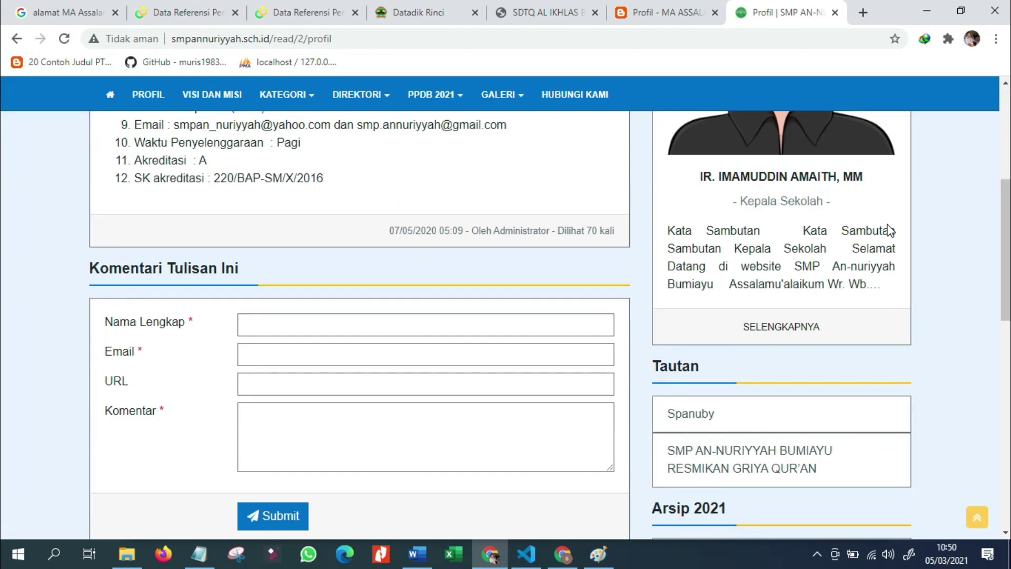
pyautogui.scroll(3, 889, 230)
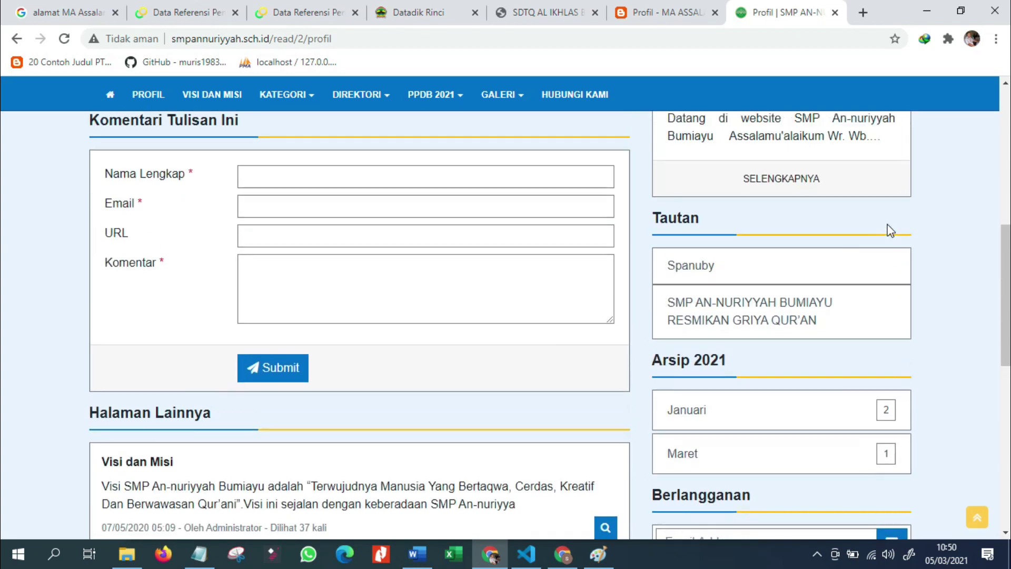
pyautogui.scroll(-10, 889, 229)
pyautogui.scroll(4, 889, 232)
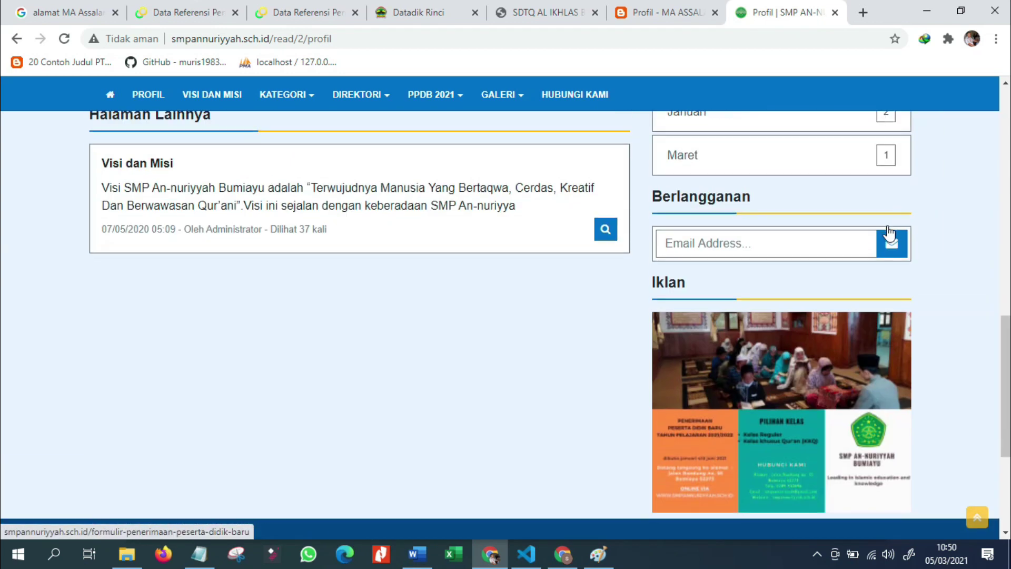
pyautogui.scroll(2, 889, 230)
pyautogui.scroll(12, 889, 230)
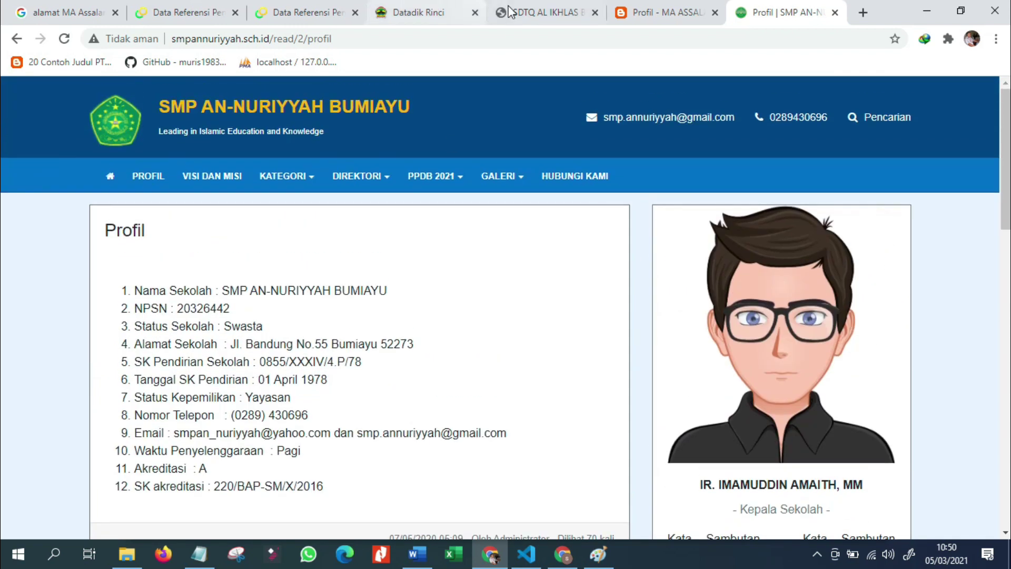
# Step: Search Google in a new tab for "jejak pendapat web" and look through the results
pyautogui.click(863, 15)
pyautogui.write('jejak')
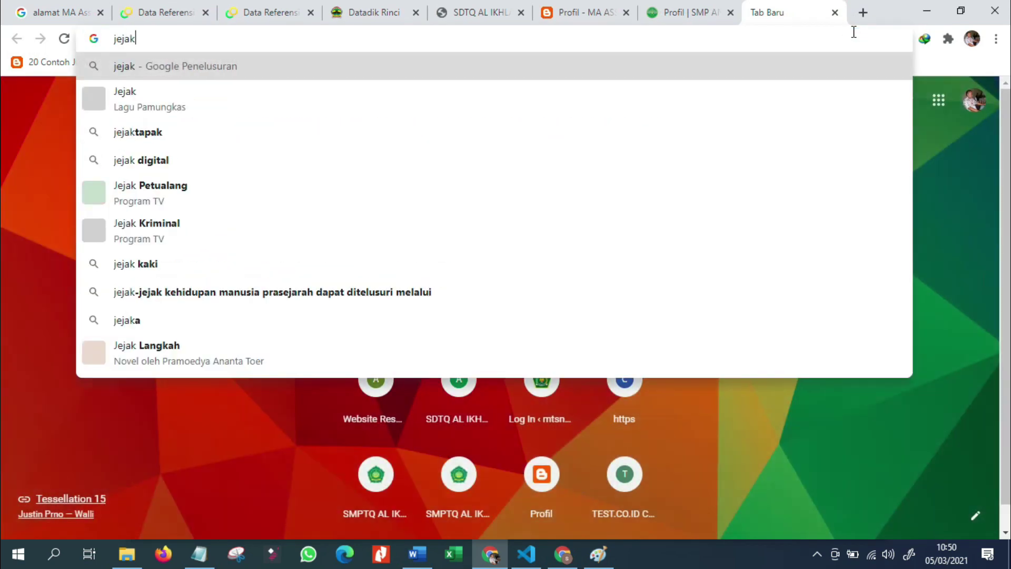
pyautogui.write(' pendapat web')
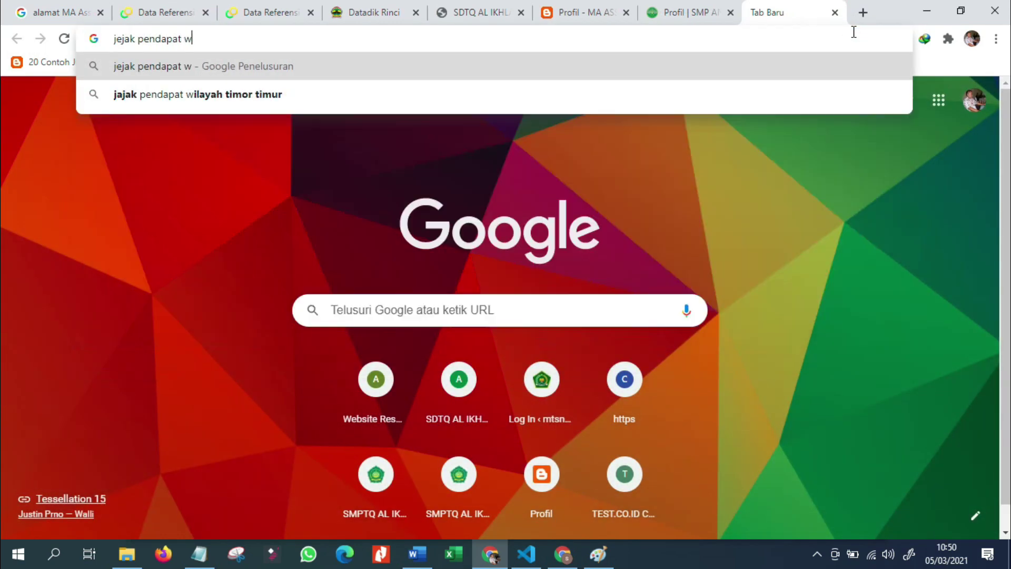
pyautogui.press('Return')
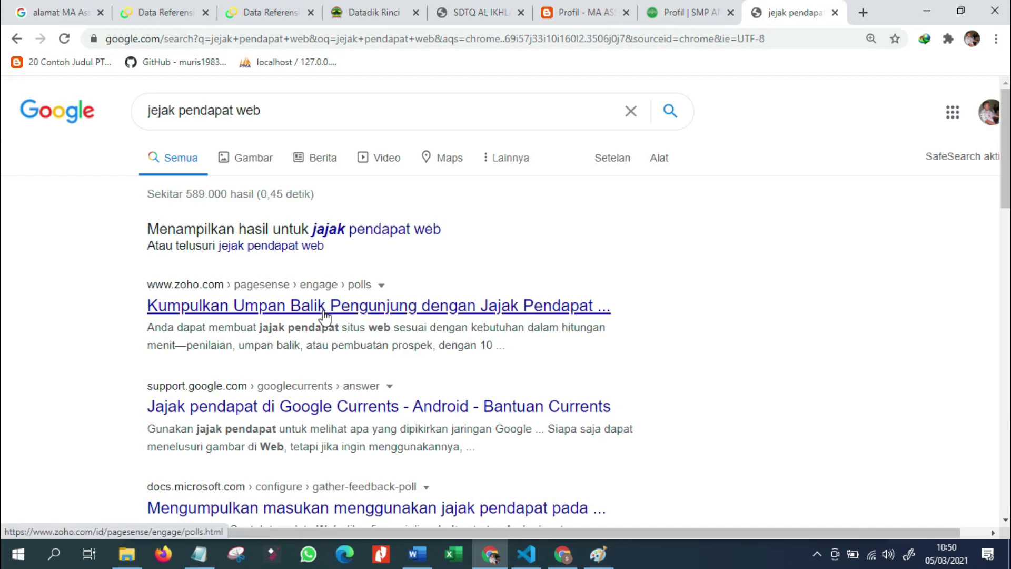
pyautogui.scroll(-1, 331, 318)
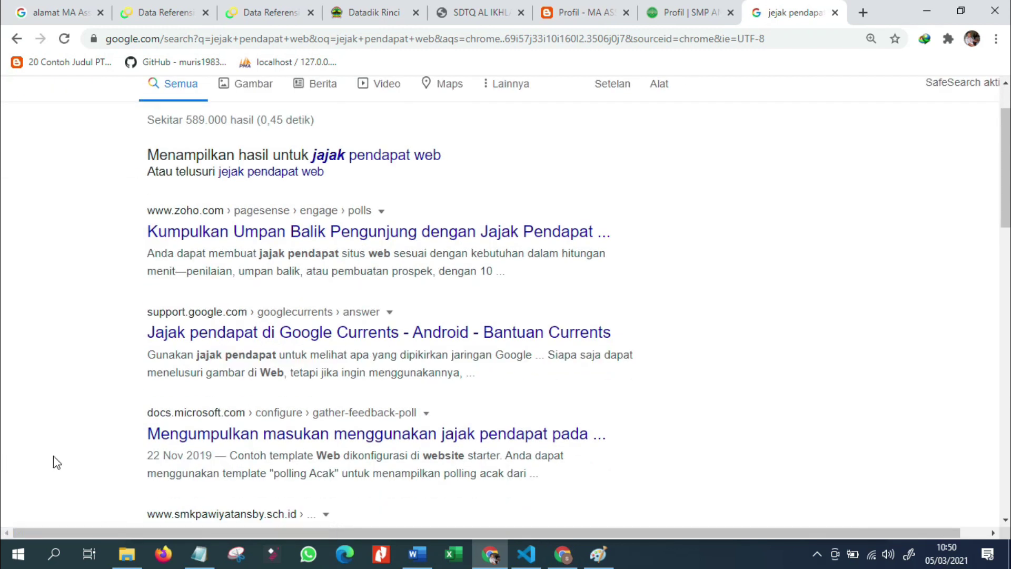
pyautogui.scroll(-1, 320, 438)
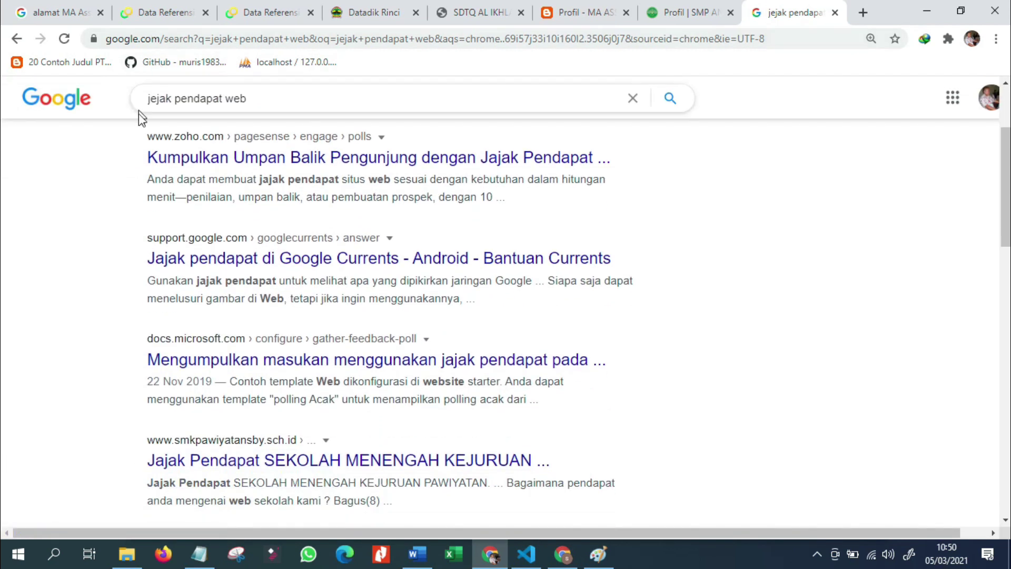
pyautogui.click(150, 98)
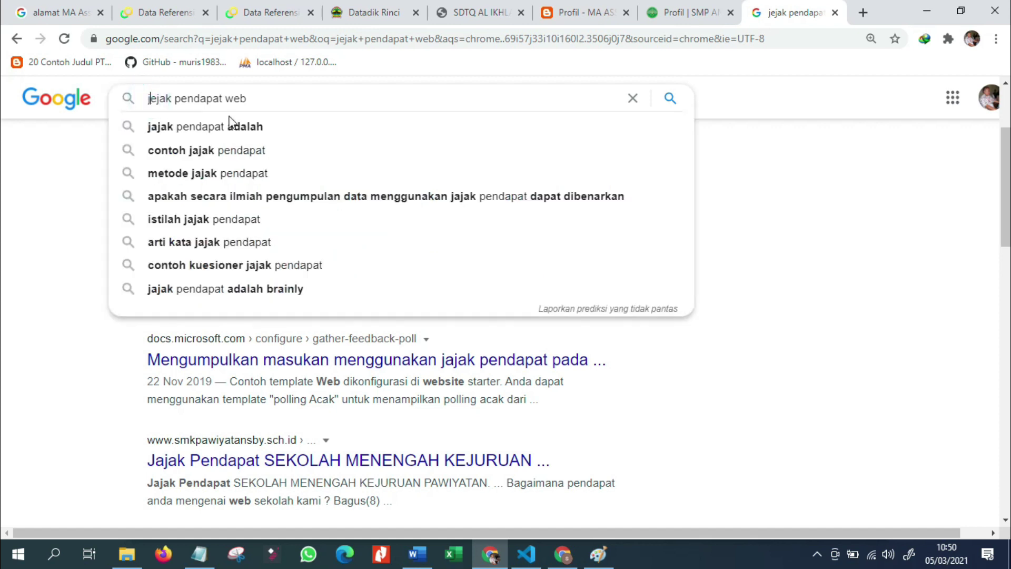
pyautogui.write('conto')
pyautogui.press('BackSpace')
pyautogui.press('BackSpace')
pyautogui.press('BackSpace')
pyautogui.press('BackSpace')
pyautogui.press('BackSpace')
pyautogui.click(494, 559)
pyautogui.click(494, 560)
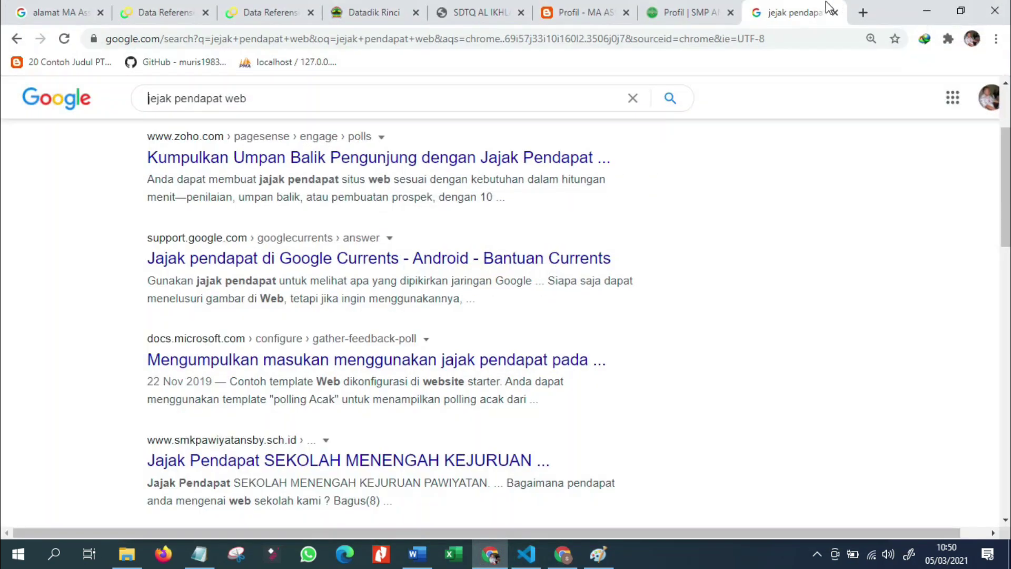
# Step: Open sman1losaribrebes.sch.id in a new tab and find the Jajak Pendapat block on its home page
pyautogui.click(863, 14)
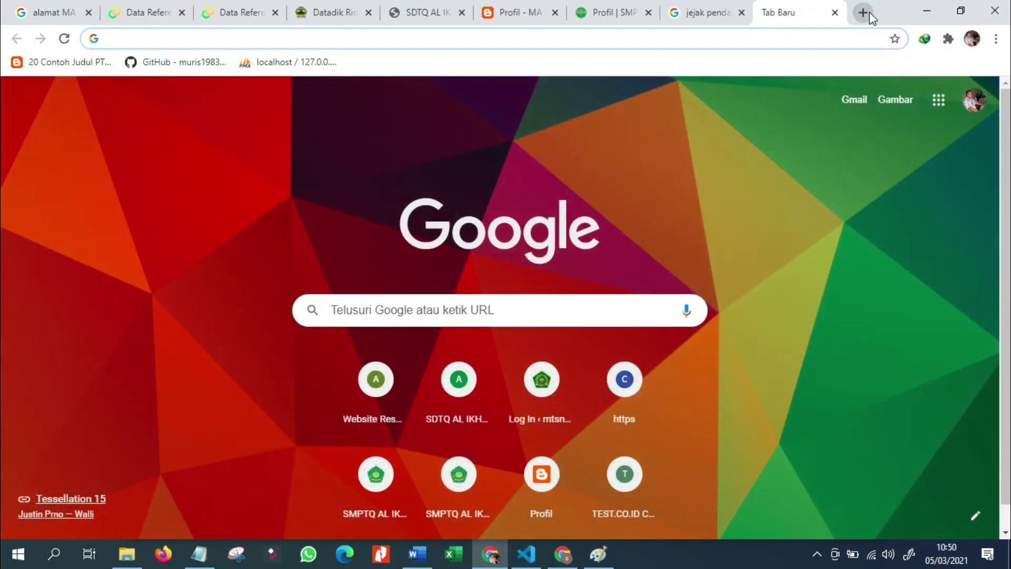
pyautogui.write('sman1l')
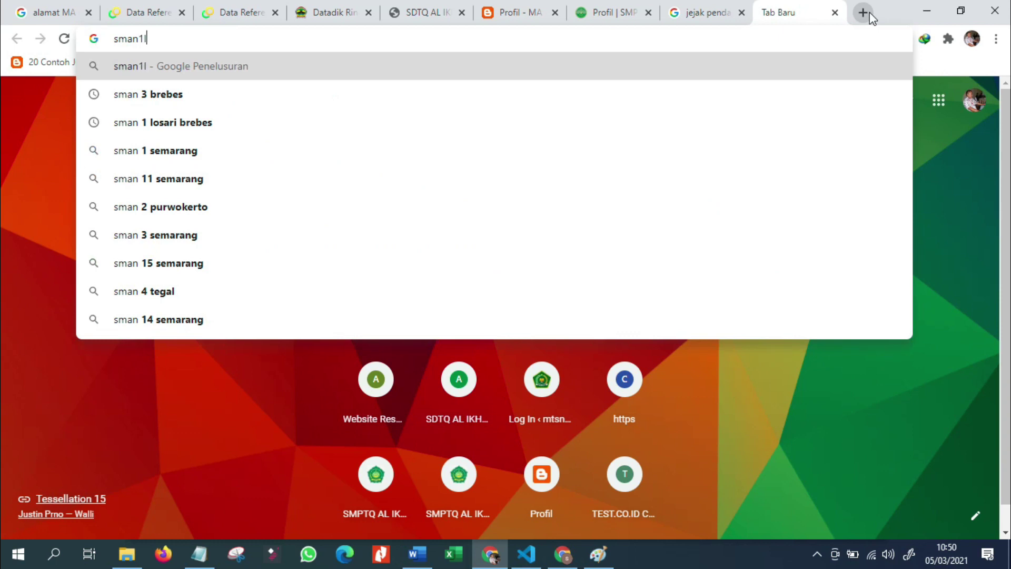
pyautogui.write('osaribrebes')
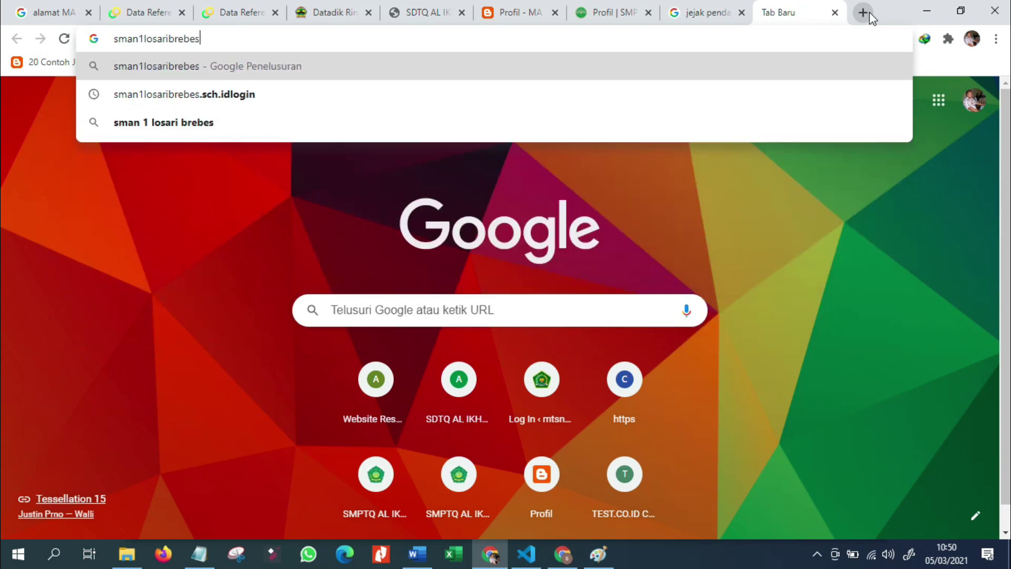
pyautogui.write('.sch.id')
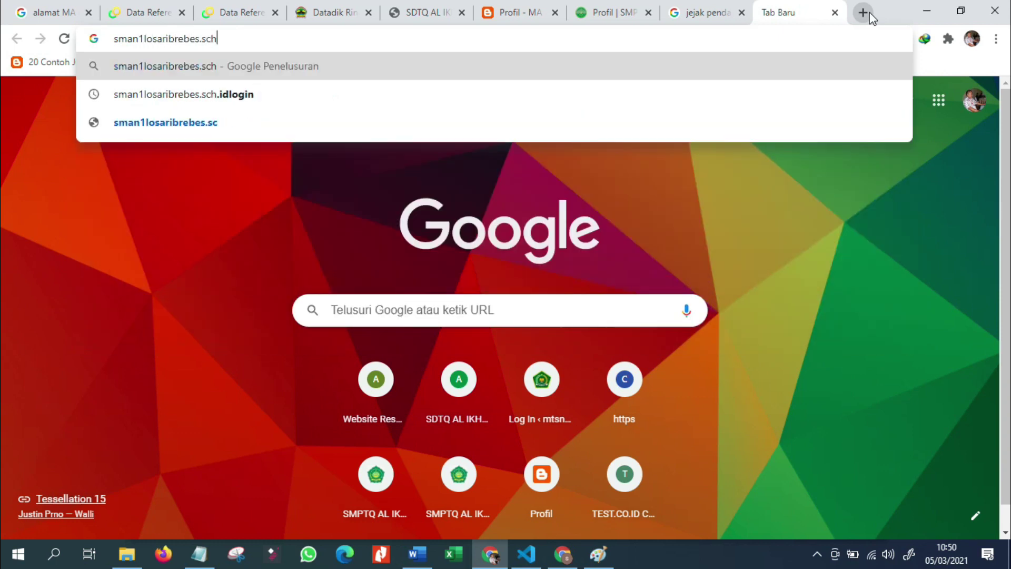
pyautogui.press('Return')
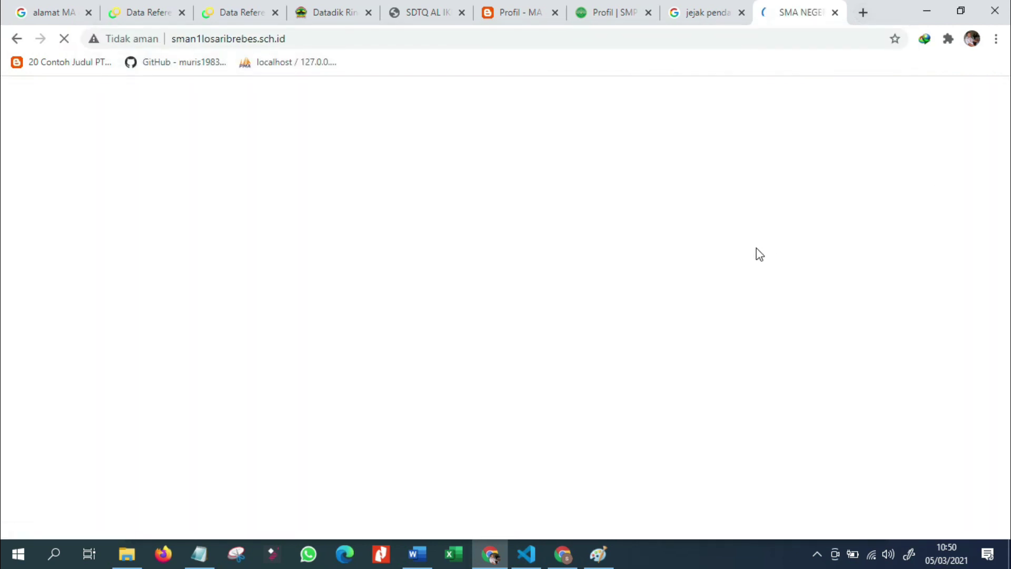
pyautogui.scroll(-3, 810, 271)
pyautogui.scroll(-10, 811, 271)
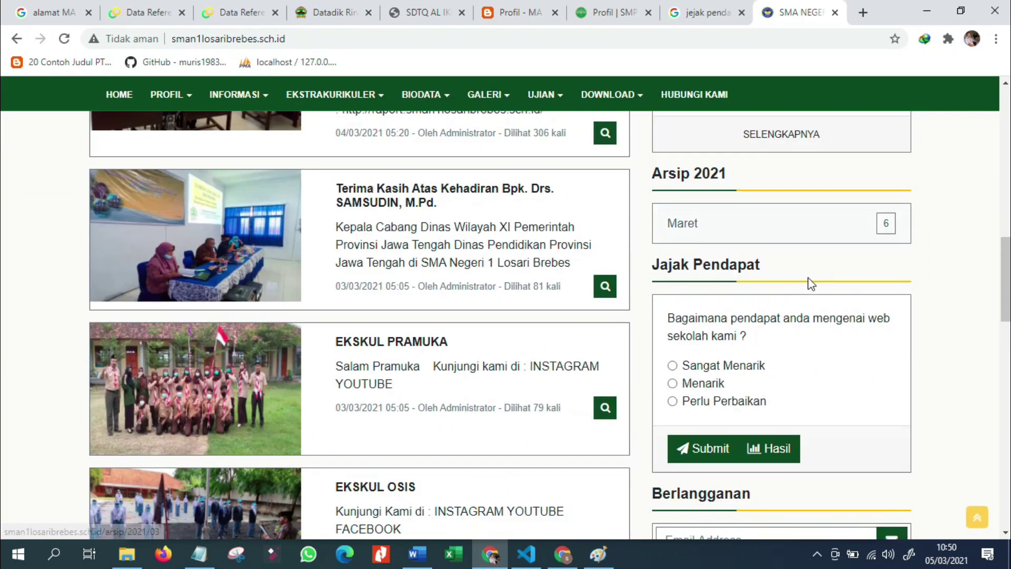
# Step: Copy the poll question "Bagaimana pendapat anda mengenai web sekolah kami ?" into the control panel's new Pertanyaan entry and save it
pyautogui.moveTo(669, 319); pyautogui.dragTo(762, 342)
pyautogui.hotkey('ctrl', 'c')
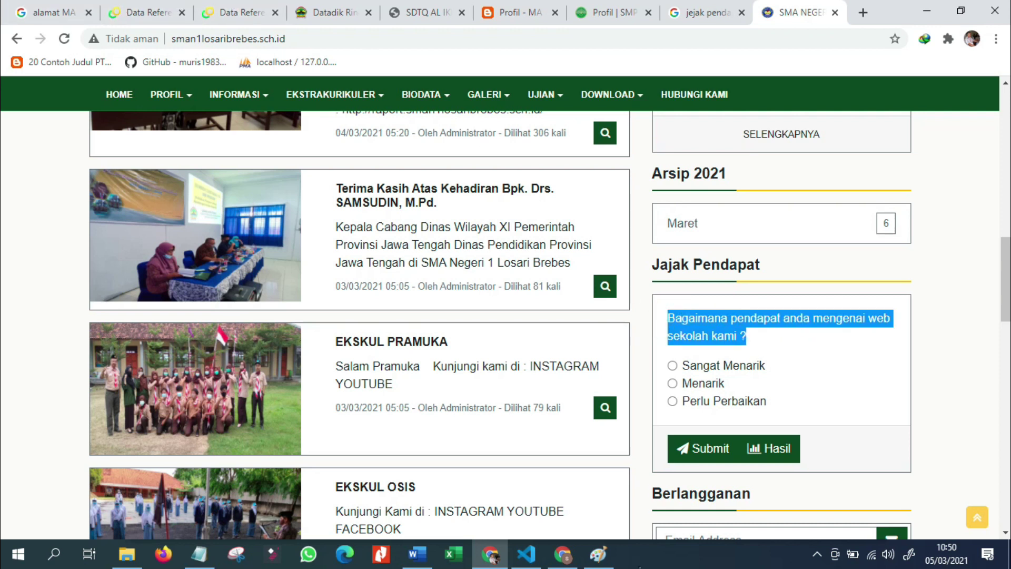
pyautogui.click(562, 554)
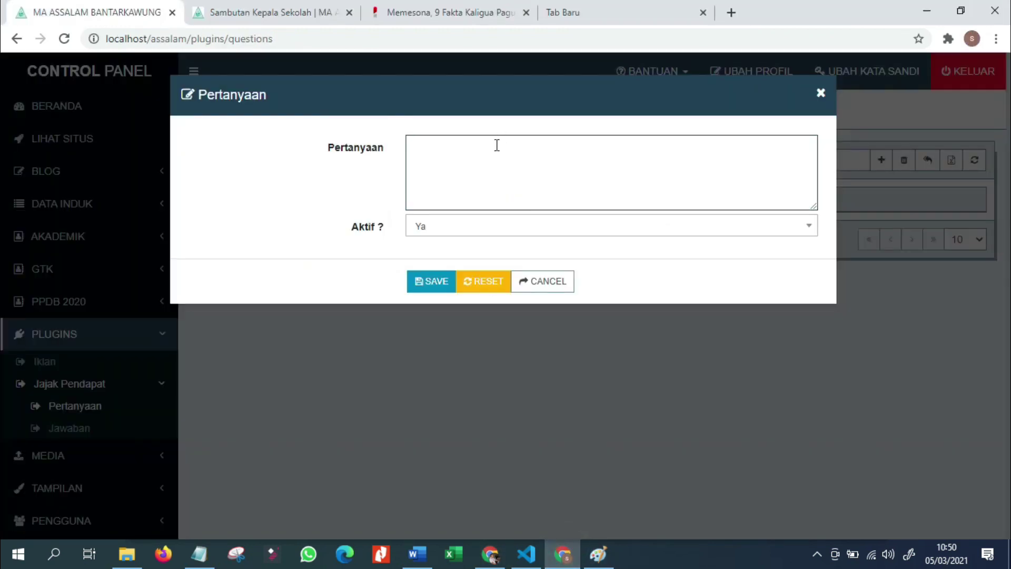
pyautogui.hotkey('ctrl', 'v')
pyautogui.click(456, 281)
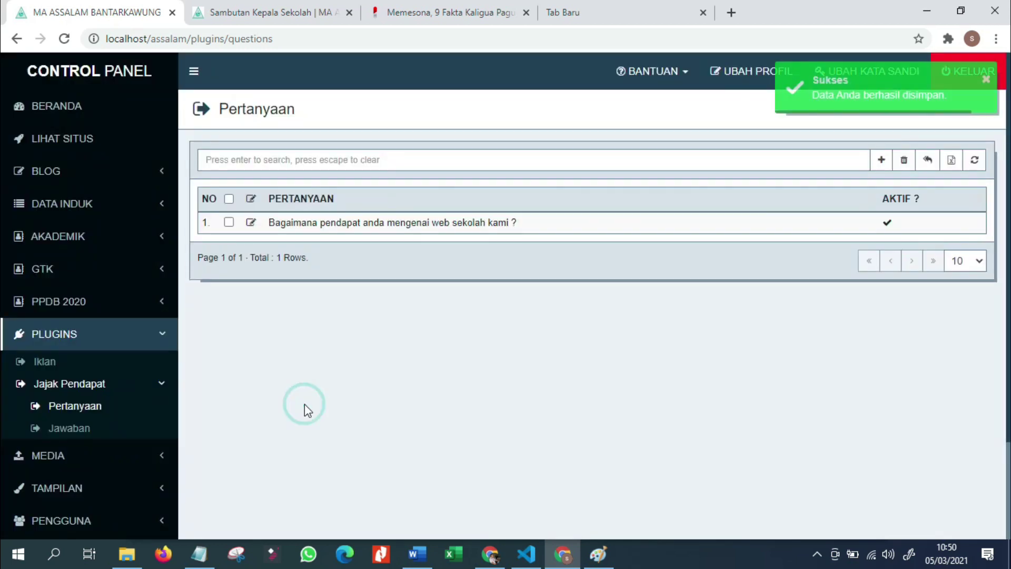
# Step: Add a Jawaban entry for the poll question with the answer "Sangat Menarik" copied from the SMAN 1 Losari poll, and save it
pyautogui.click(71, 427)
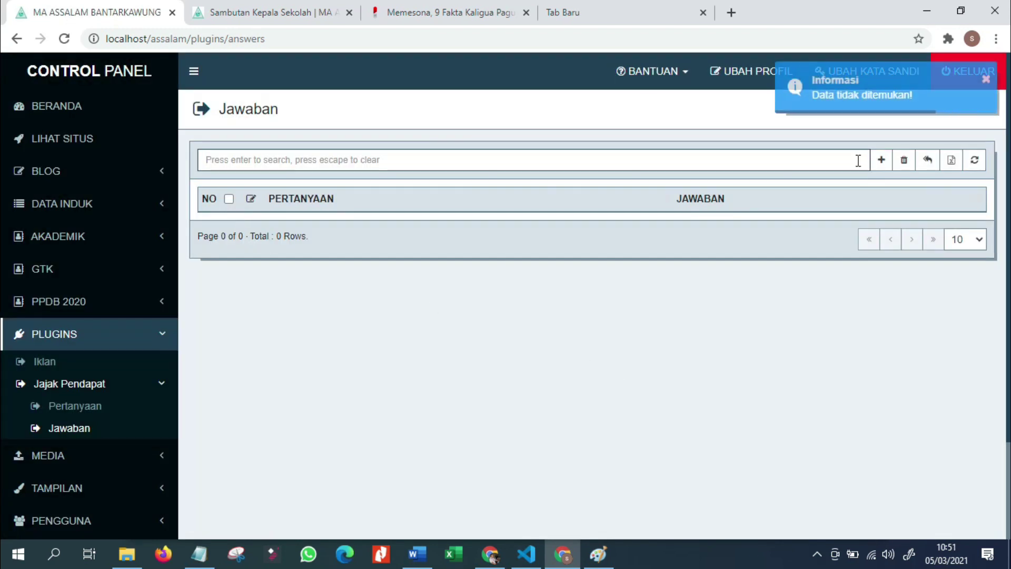
pyautogui.click(880, 160)
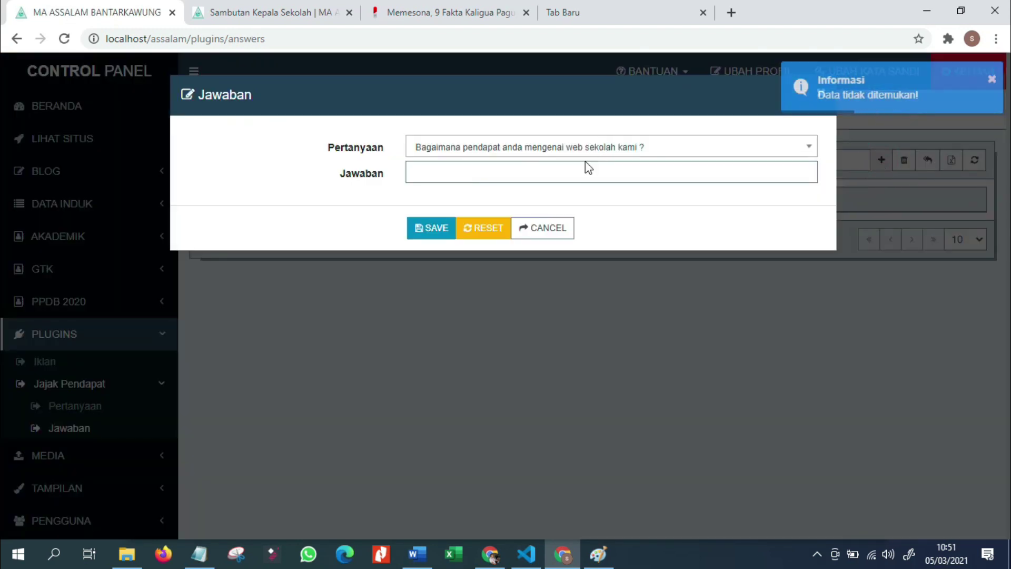
pyautogui.click(489, 554)
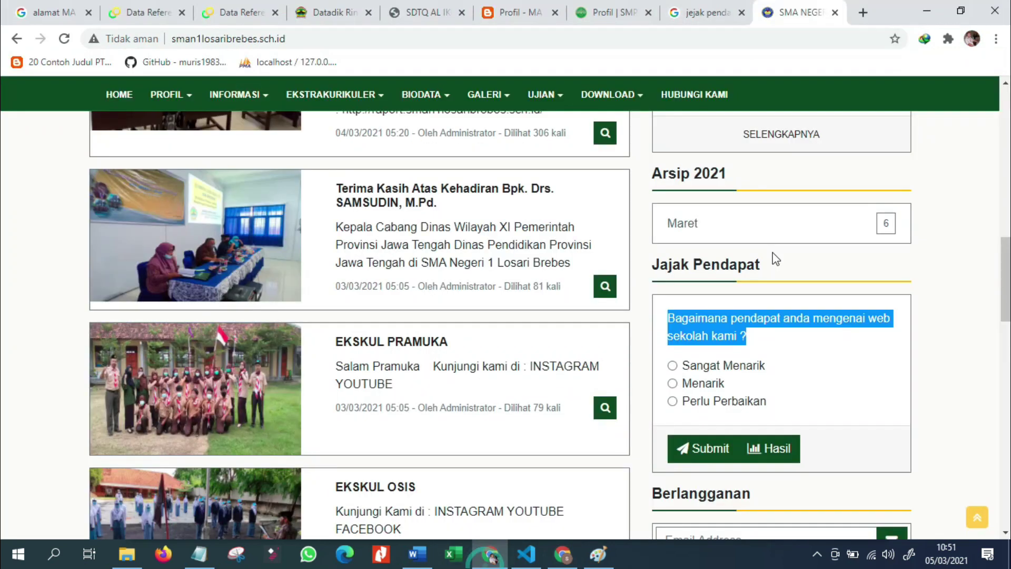
pyautogui.moveTo(685, 369); pyautogui.dragTo(778, 367)
pyautogui.hotkey('ctrl', 'c')
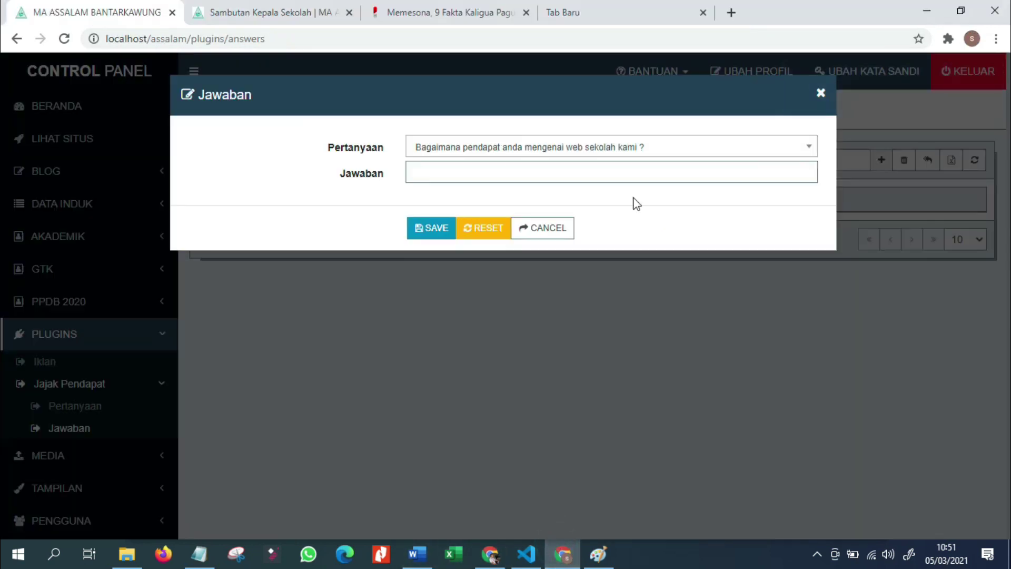
pyautogui.click(562, 554)
pyautogui.click(614, 178)
pyautogui.hotkey('ctrl', 'v')
pyautogui.click(426, 226)
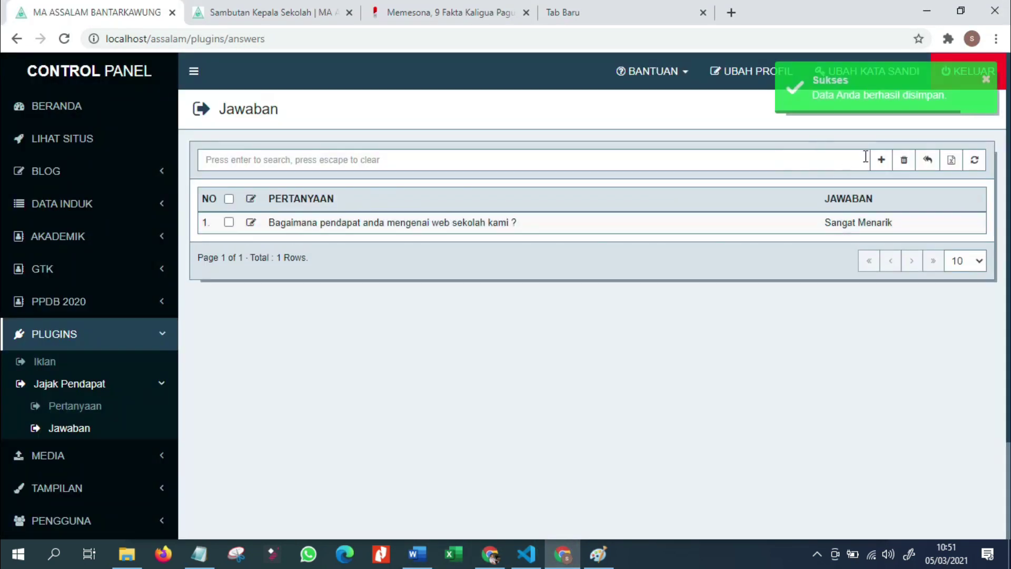
# Step: Add a second Jawaban entry, "Menarik", to the poll question and save it
pyautogui.click(881, 160)
pyautogui.click(580, 167)
pyautogui.write('Menarik')
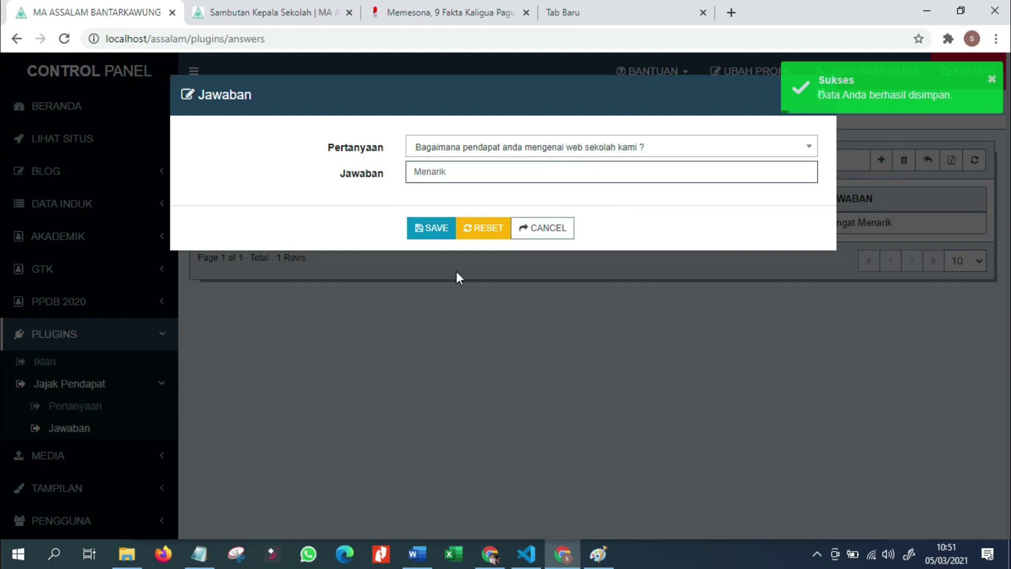
pyautogui.click(434, 235)
# Step: Add a third Jawaban entry, "Perlu Saran Perbaikan", to the poll question and save it
pyautogui.click(879, 162)
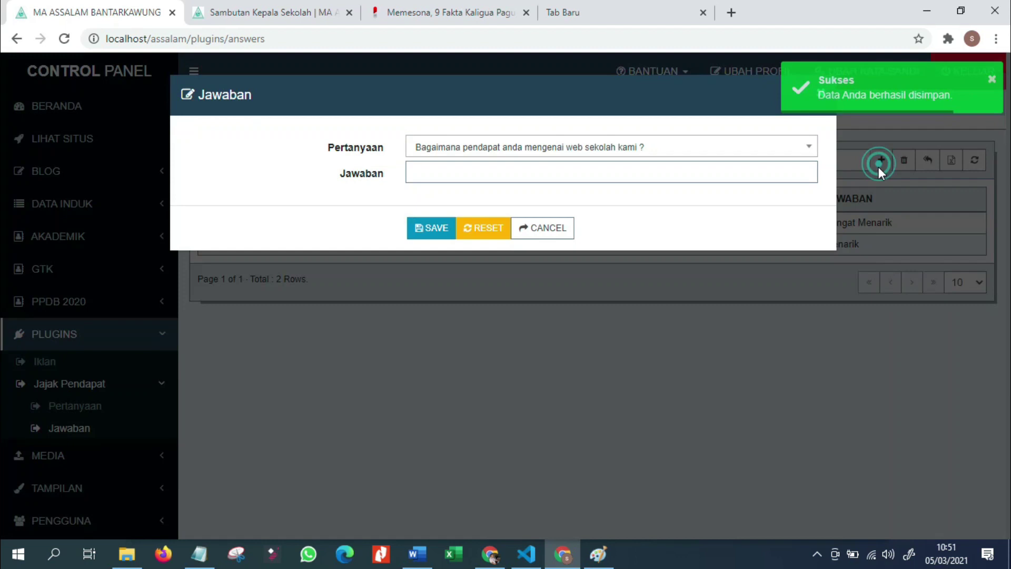
pyautogui.click(610, 174)
pyautogui.write('Per')
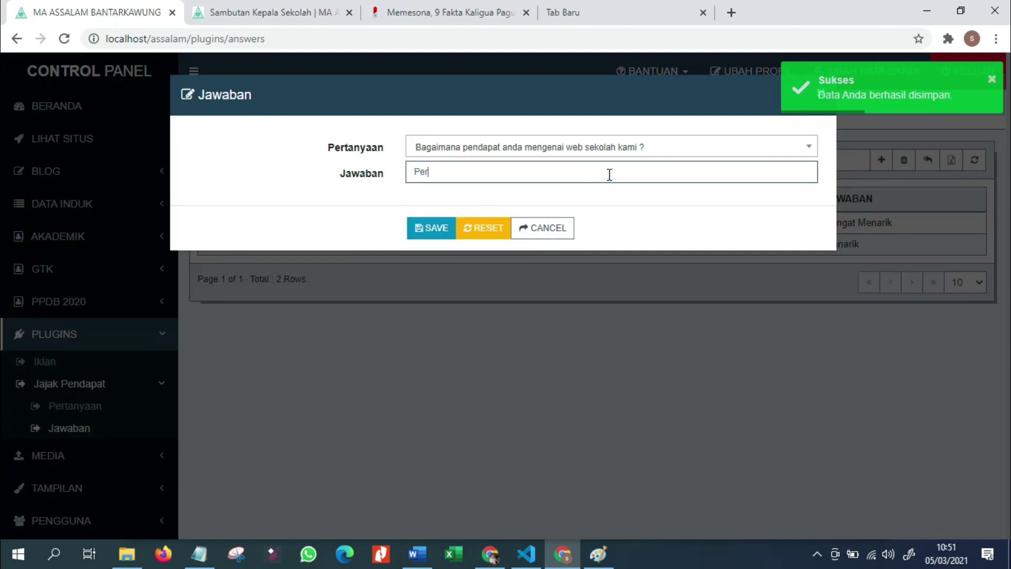
pyautogui.write('lu Saran Perbaikan')
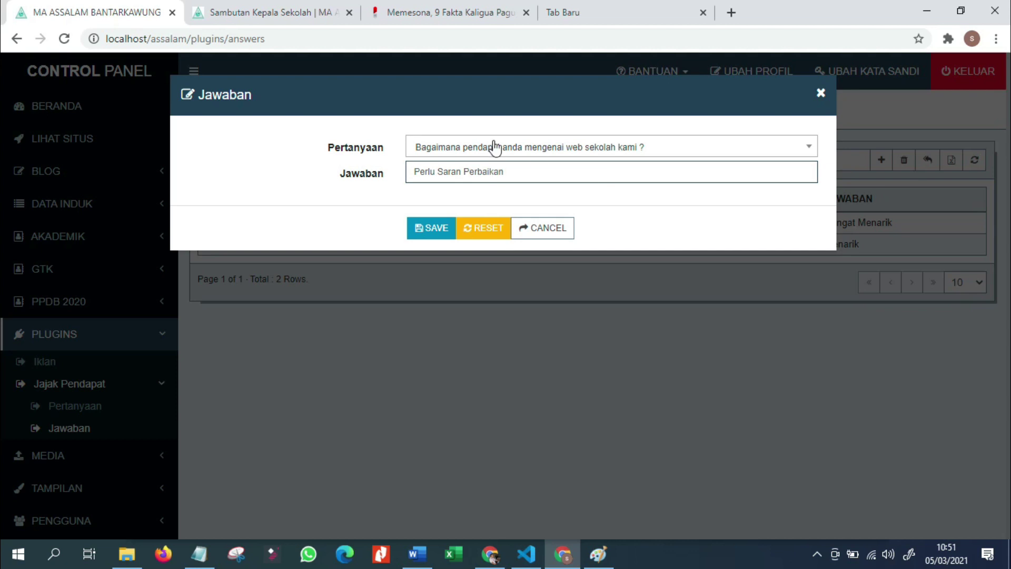
pyautogui.click(415, 231)
# Step: Reload the public welcome page and check the Jajak Pendapat block in its sidebar
pyautogui.click(288, 13)
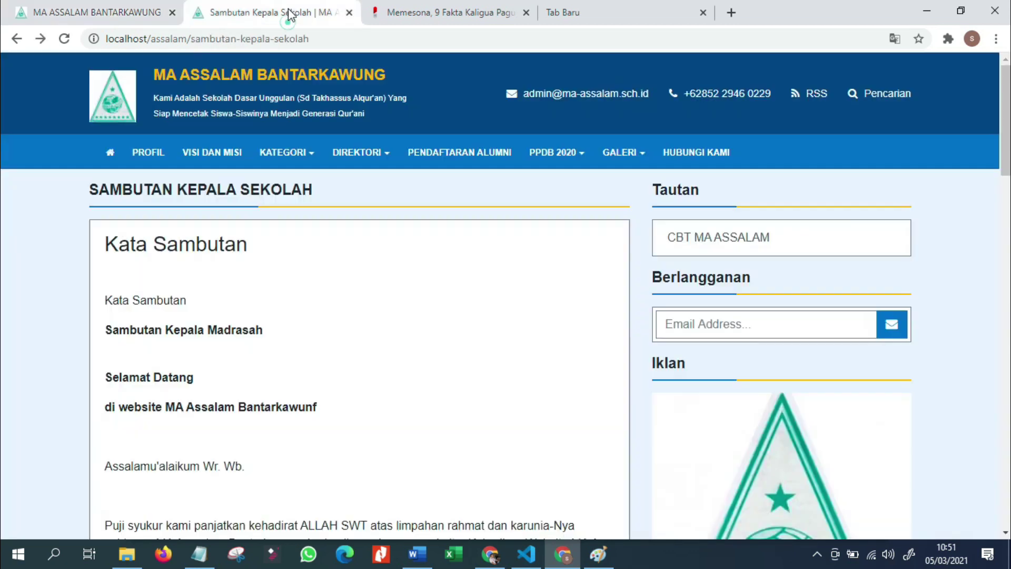
pyautogui.click(63, 43)
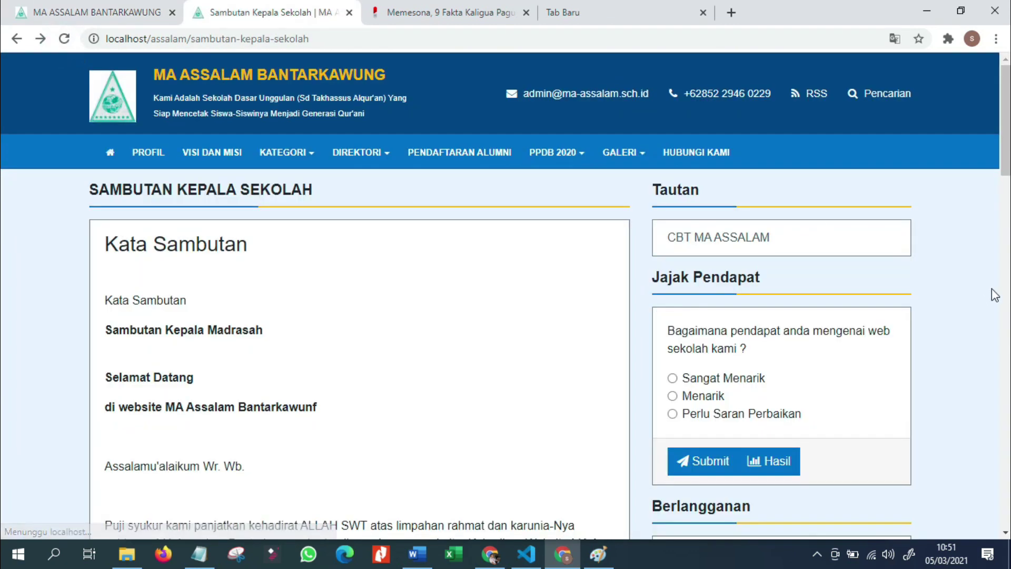
pyautogui.scroll(-3, 980, 336)
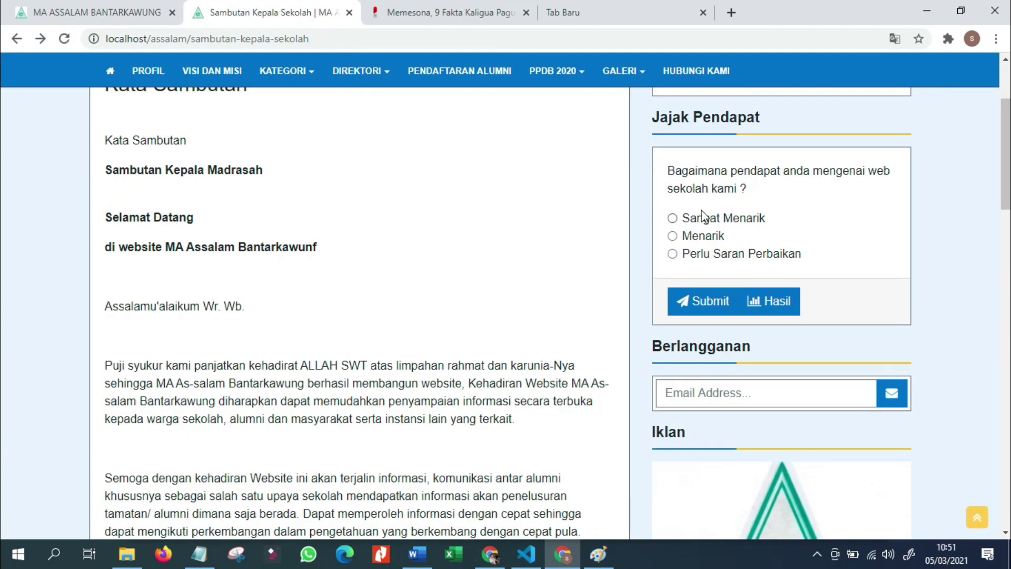
# Step: Submit a "Sangat Menarik" vote in the Jajak Pendapat poll and display the poll's results chart
pyautogui.click(781, 301)
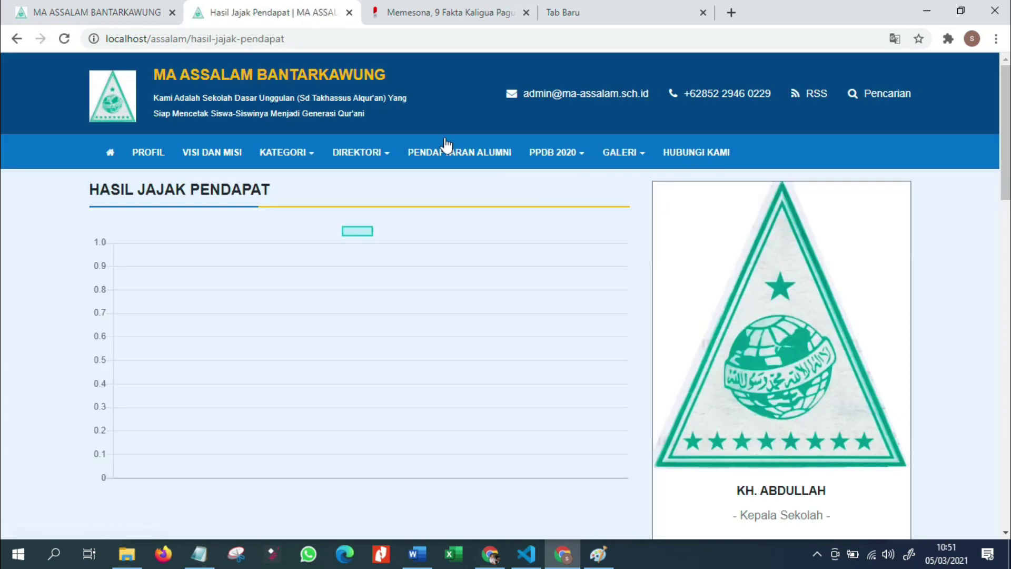
pyautogui.scroll(-7, 734, 428)
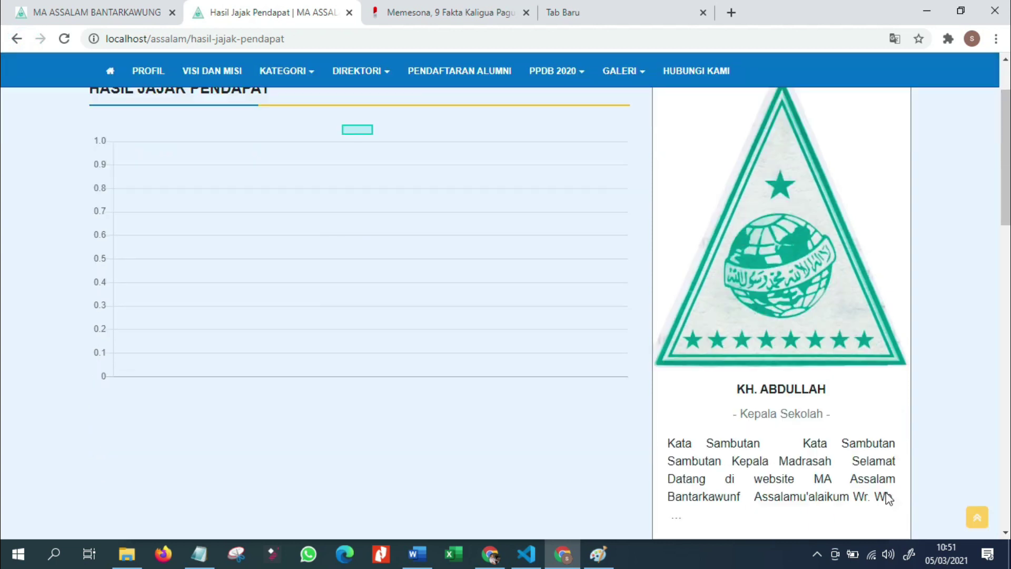
pyautogui.scroll(-2, 763, 487)
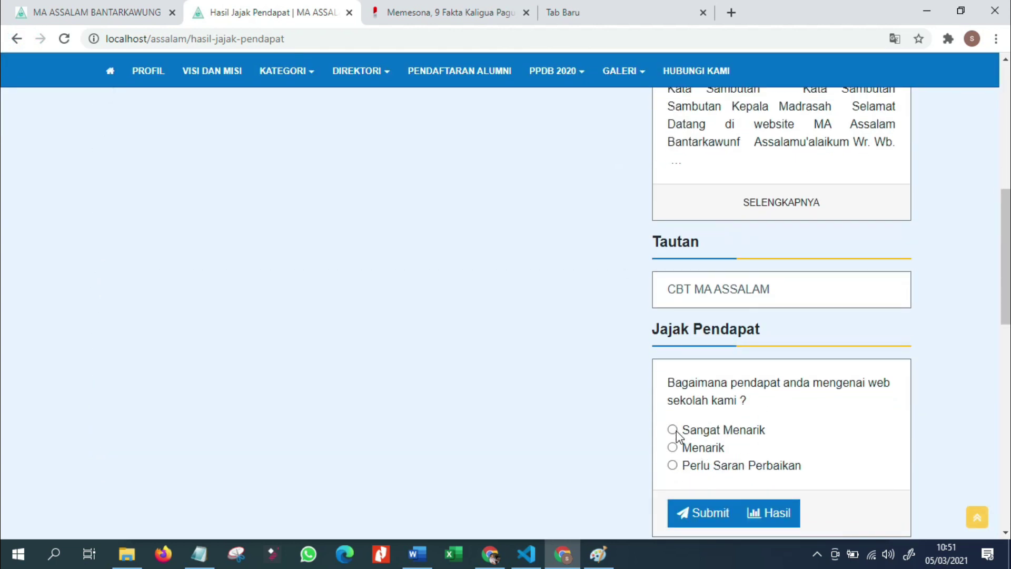
pyautogui.click(730, 518)
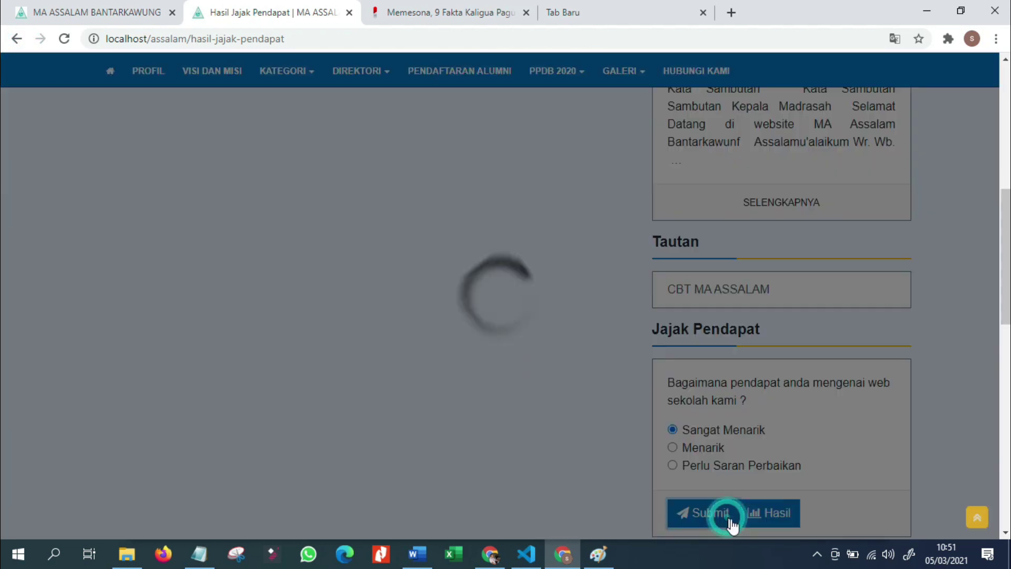
pyautogui.click(769, 519)
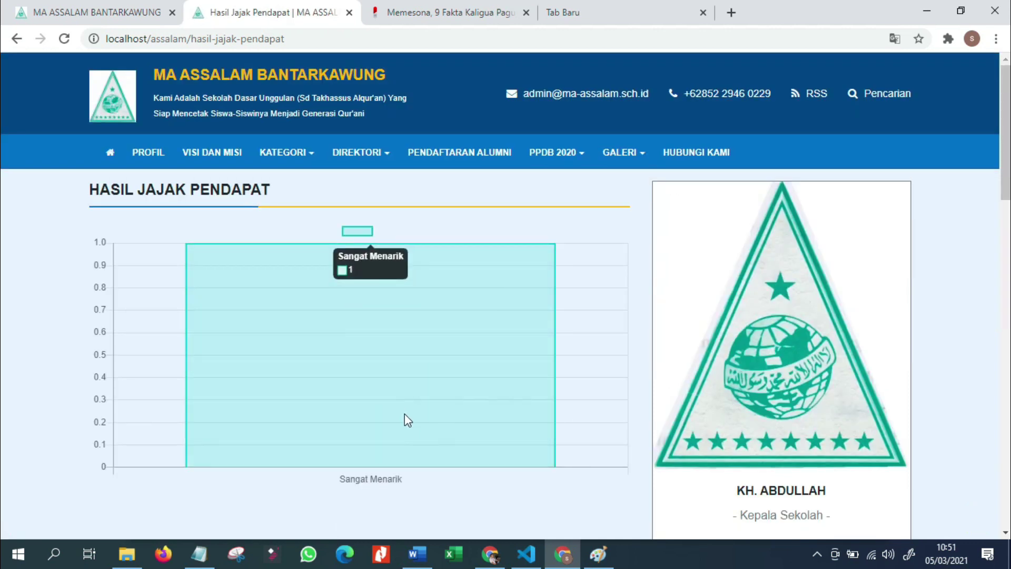
# Step: In the control panel, examine the Media File section with its new-file form, and the Kategori File list
pyautogui.click(84, 12)
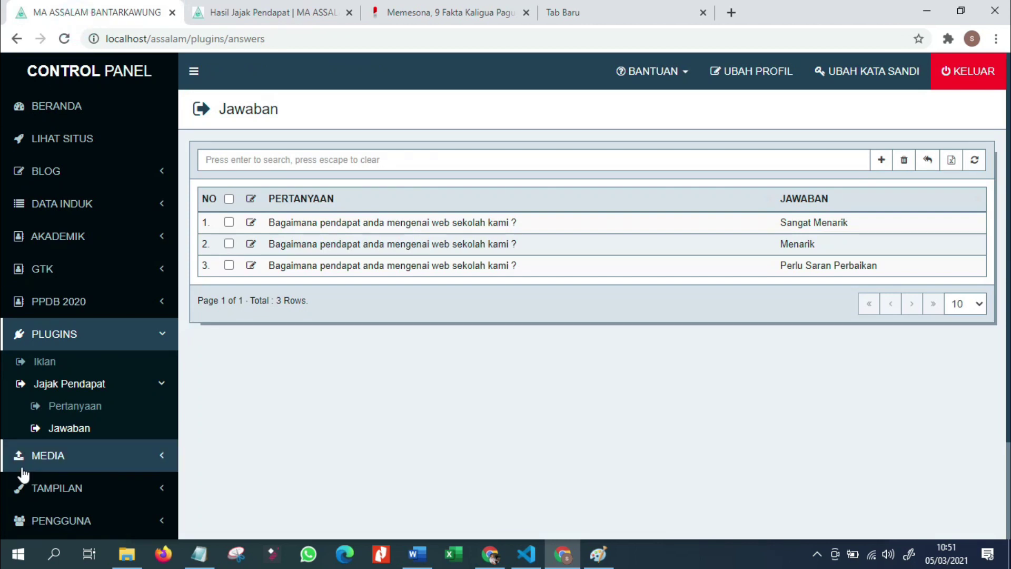
pyautogui.scroll(-2, 279, 421)
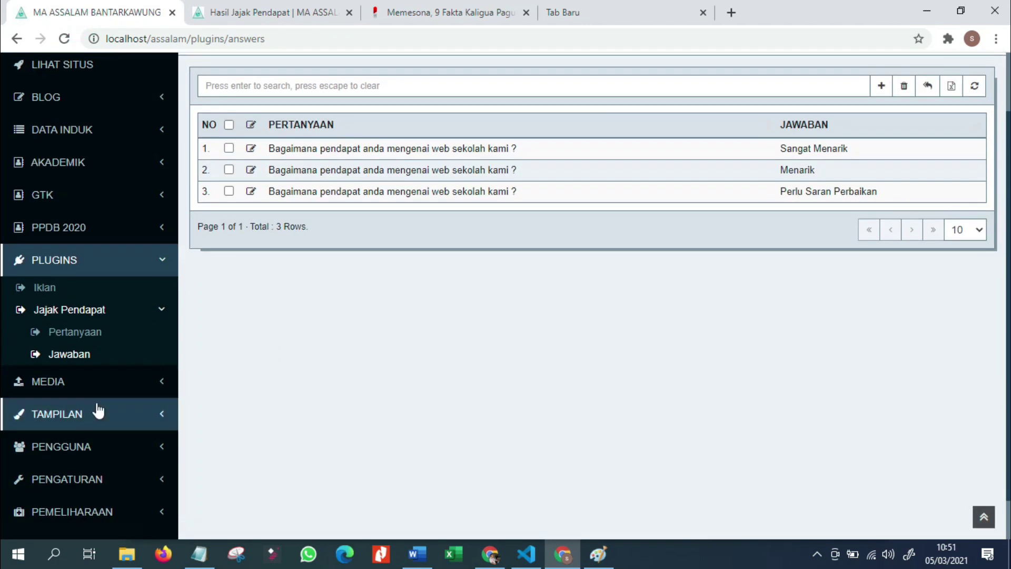
pyautogui.click(107, 387)
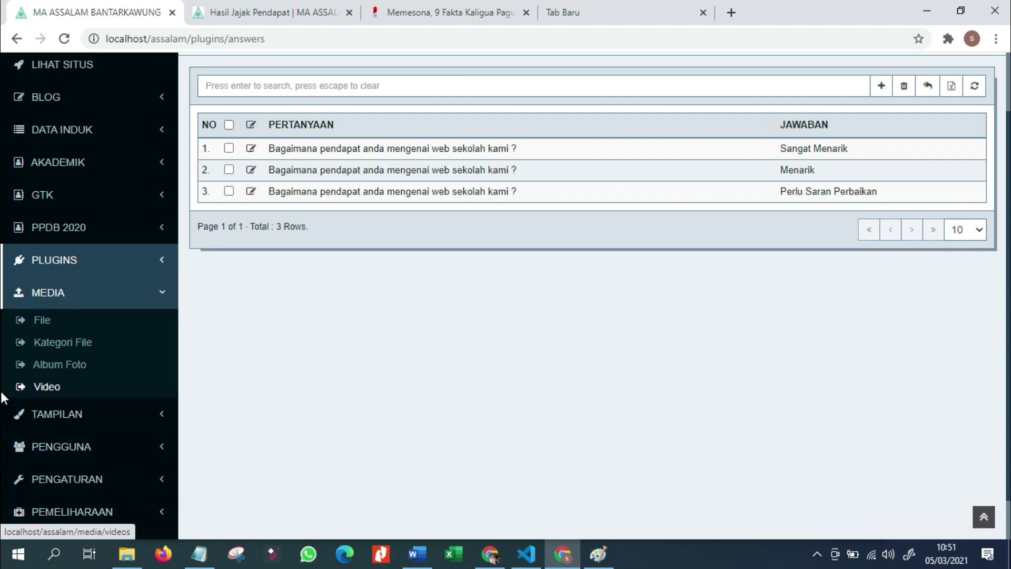
pyautogui.click(42, 319)
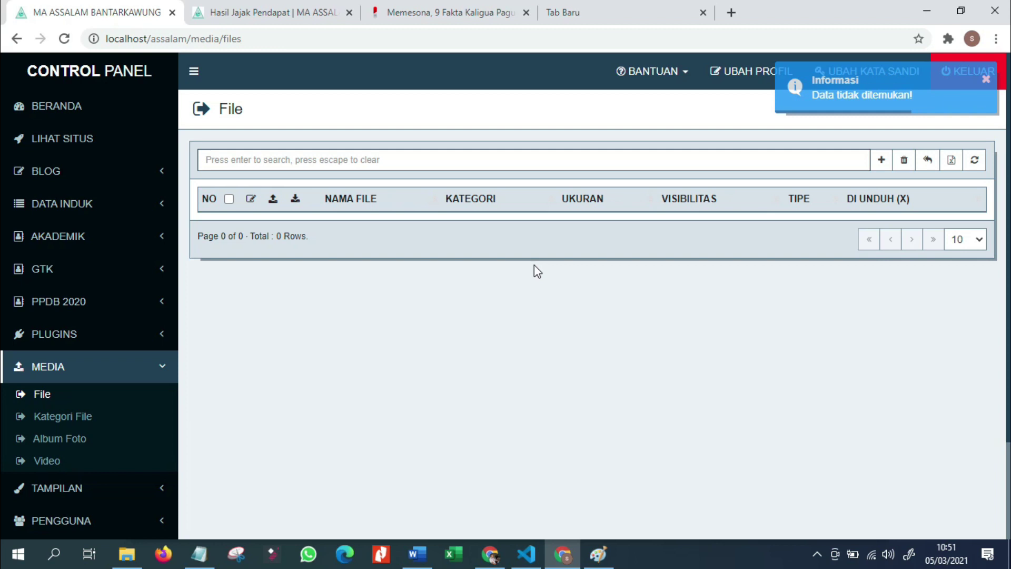
pyautogui.click(882, 159)
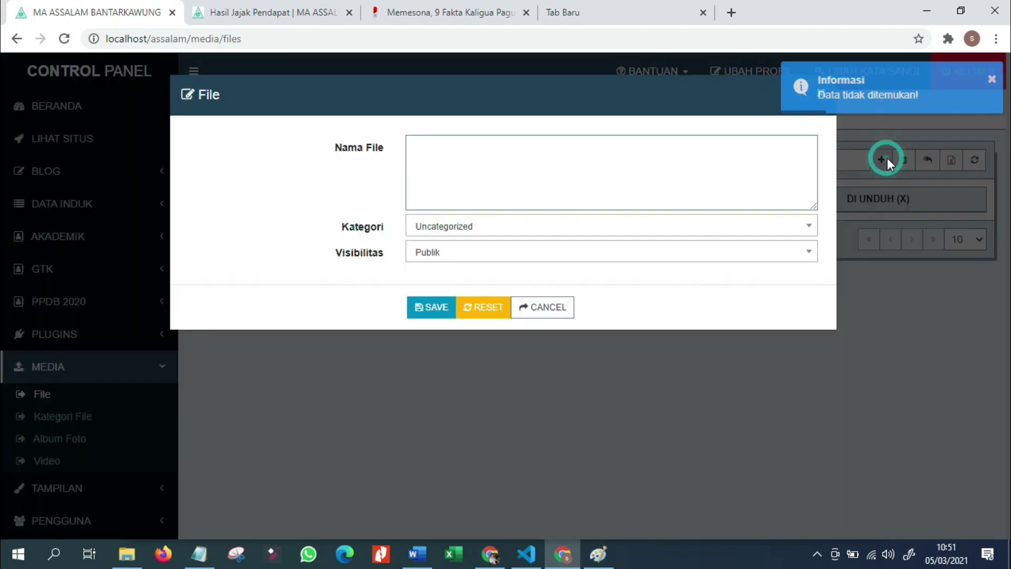
pyautogui.click(442, 178)
pyautogui.click(471, 230)
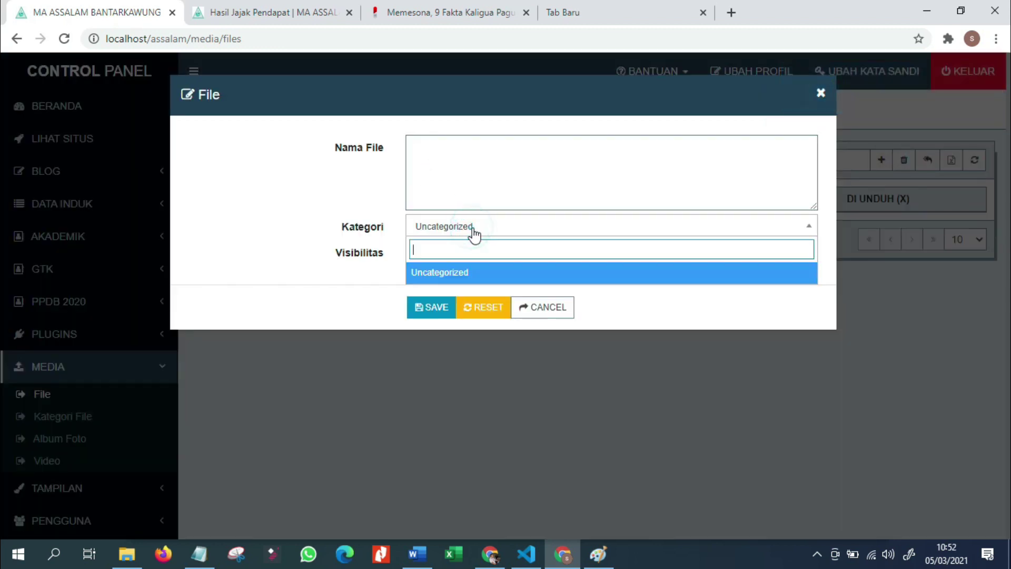
pyautogui.click(541, 310)
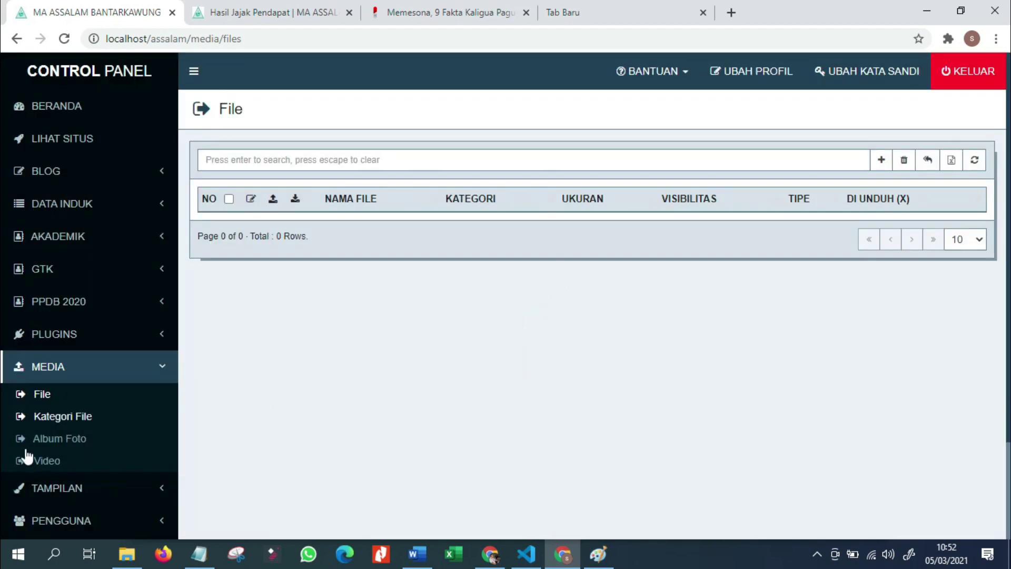
pyautogui.click(55, 421)
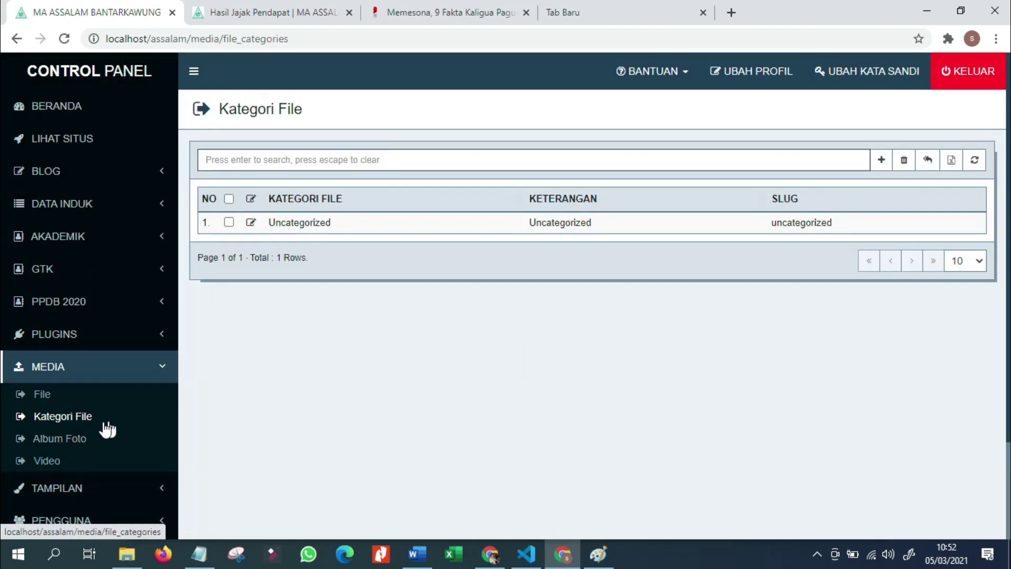
# Step: Add a photo album titled "OSIS MA Assalam", save it and open its image upload dialog
pyautogui.click(80, 439)
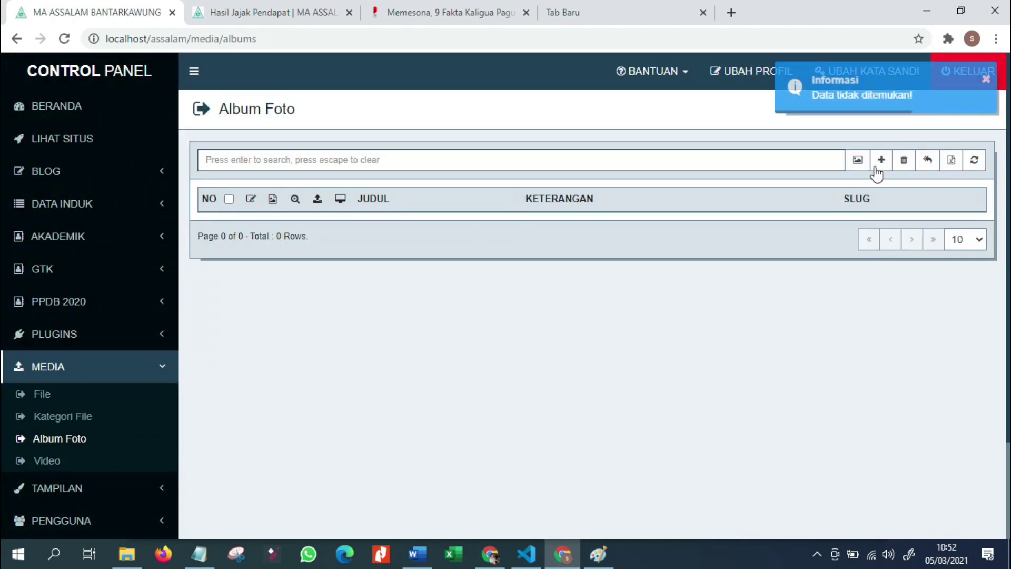
pyautogui.click(875, 169)
pyautogui.click(546, 151)
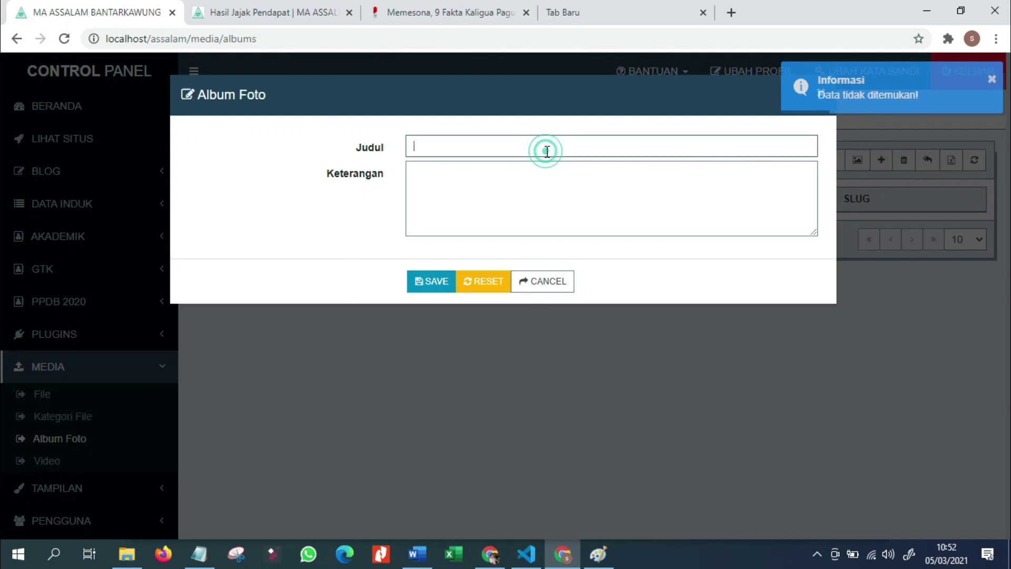
pyautogui.write('K')
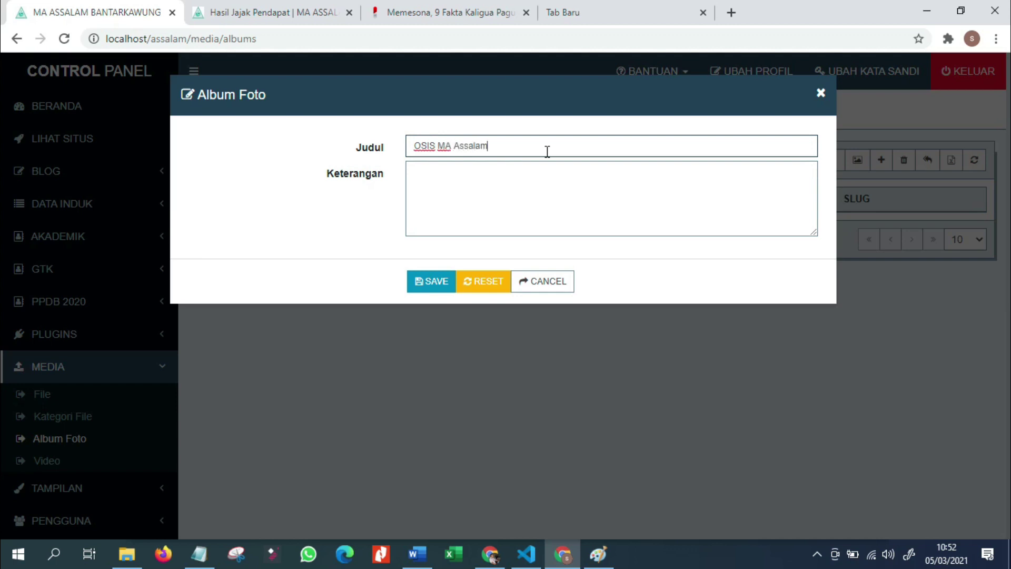
pyautogui.click(411, 279)
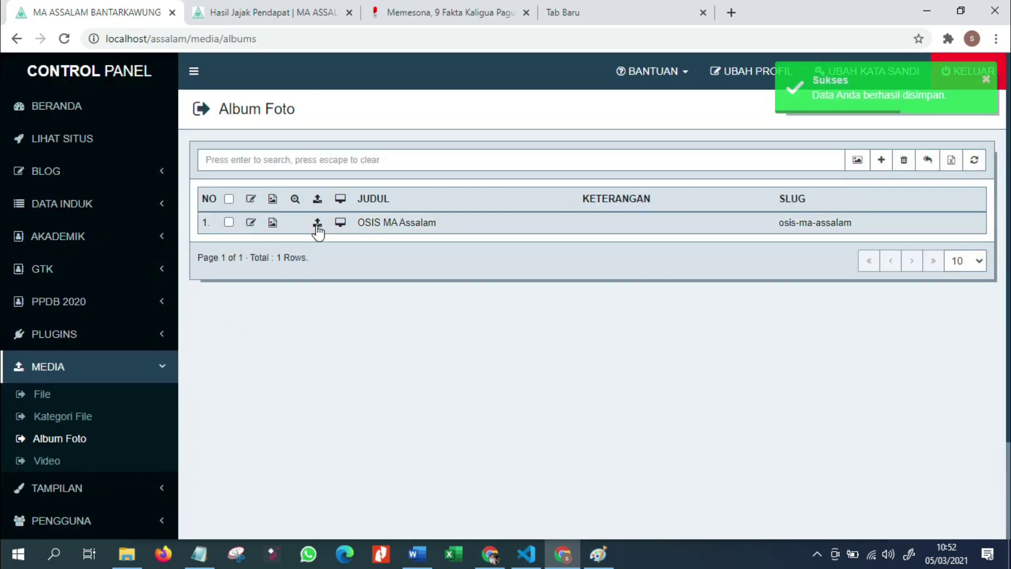
pyautogui.click(271, 223)
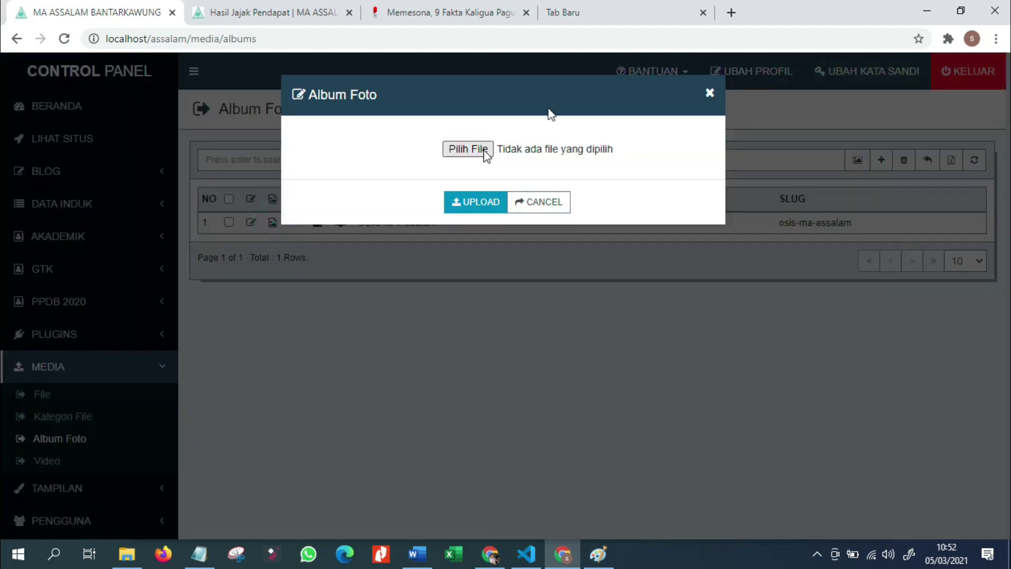
# Step: Switch to the other browser window and search Google Images for "osis ma" in a new tab
pyautogui.click(490, 554)
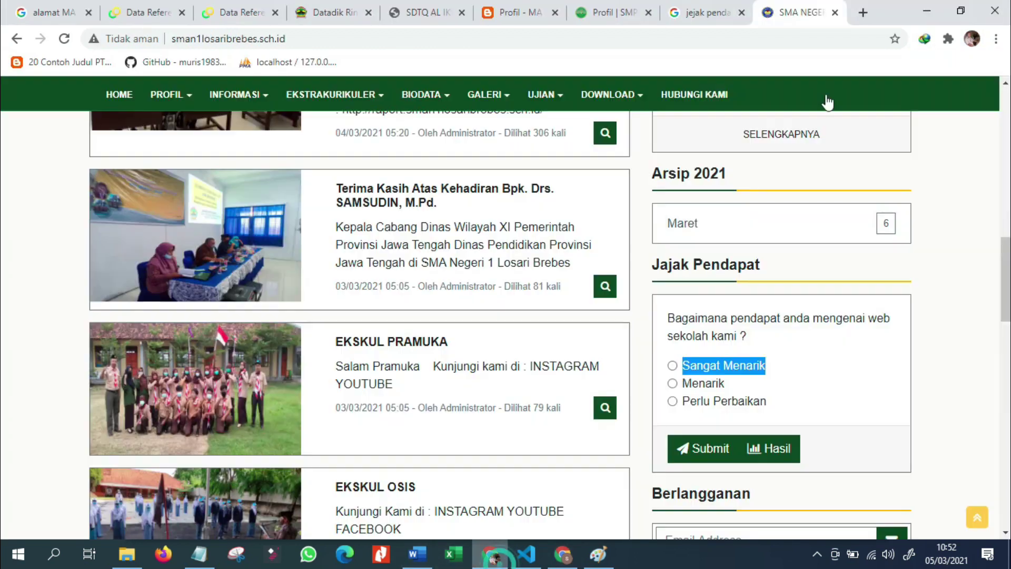
pyautogui.click(863, 11)
pyautogui.write('osis')
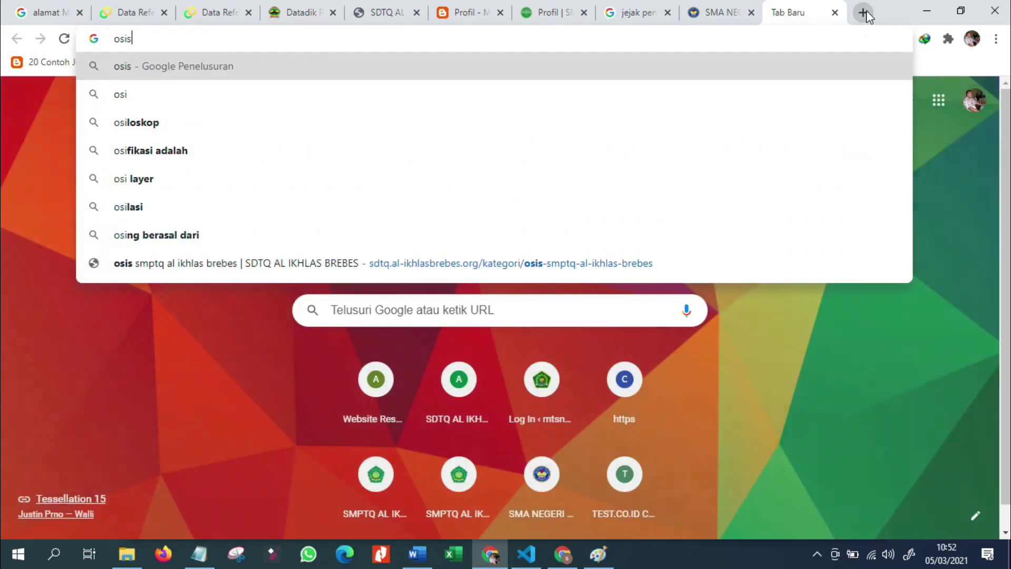
pyautogui.write(' ma')
pyautogui.press('Return')
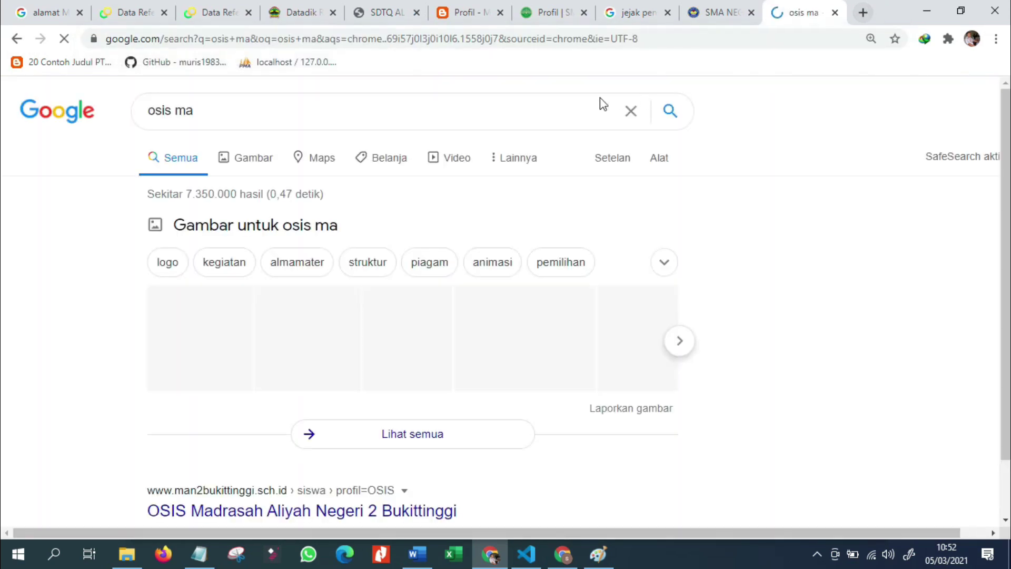
pyautogui.click(268, 157)
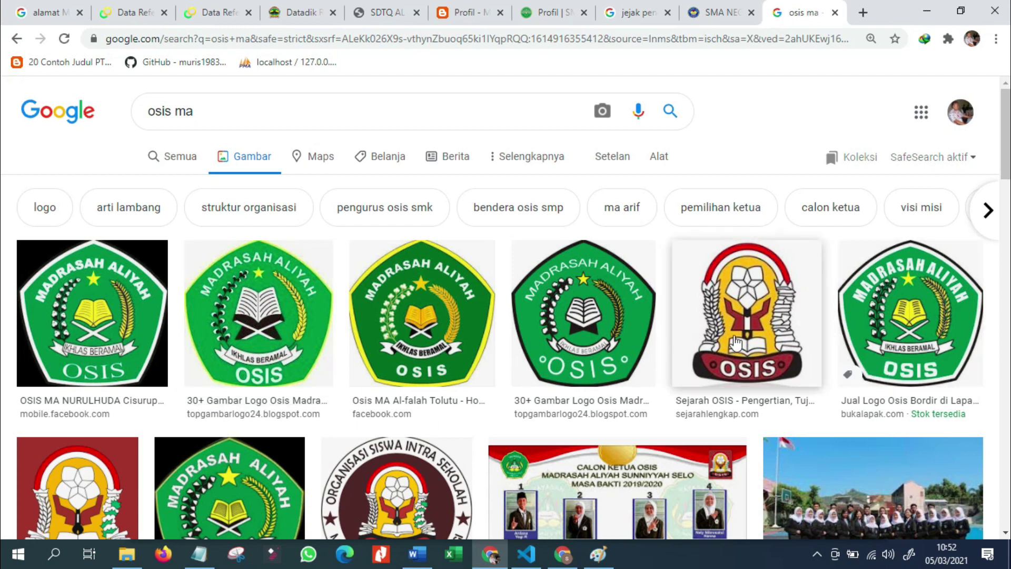
# Step: Copy the enlarged OSIS logo with the red background from the salamadian.com image result
pyautogui.scroll(-2, 714, 361)
pyautogui.scroll(-1, 714, 361)
pyautogui.click(102, 466)
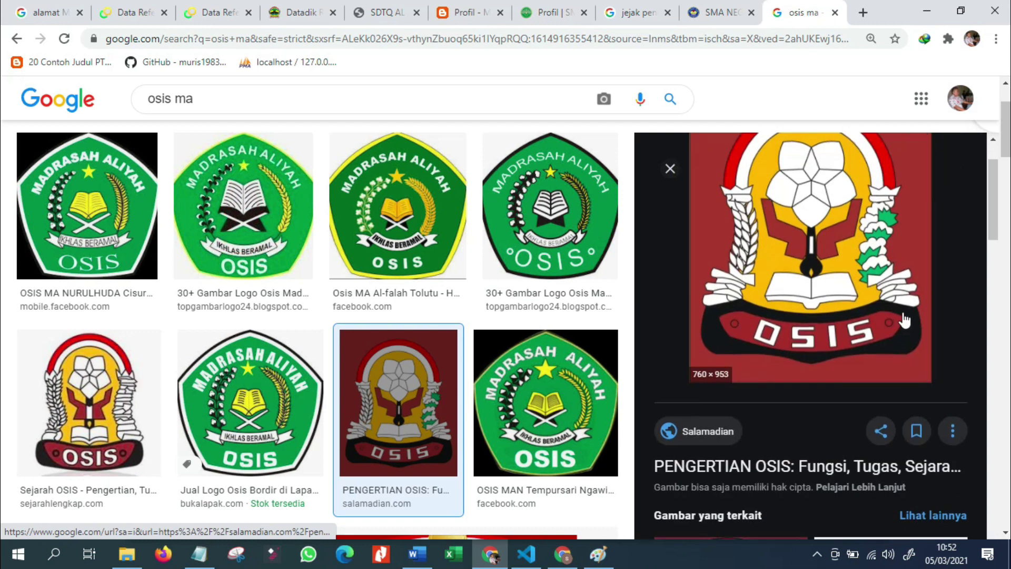
pyautogui.click(417, 412)
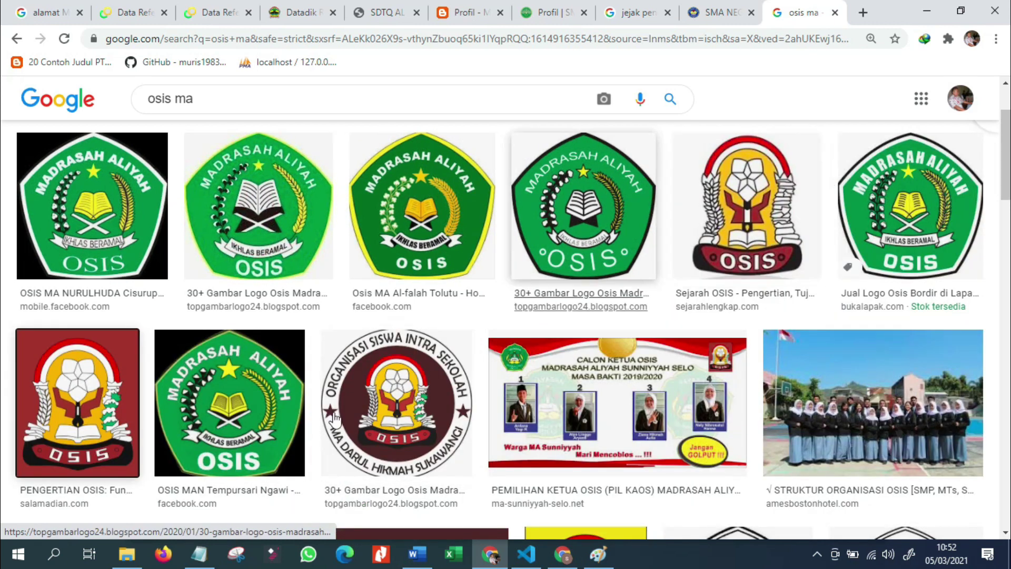
pyautogui.click(56, 406)
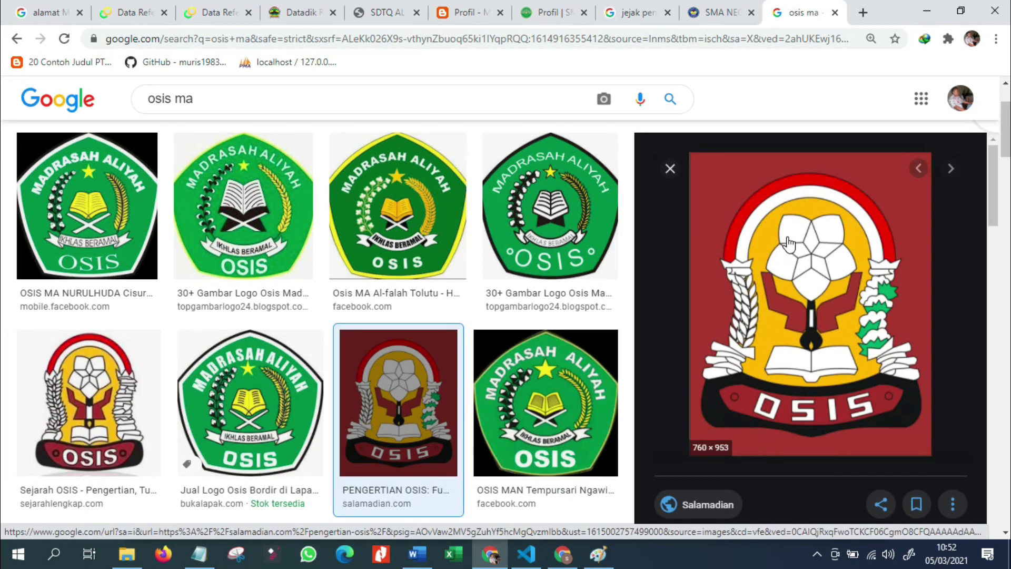
pyautogui.rightClick(796, 259)
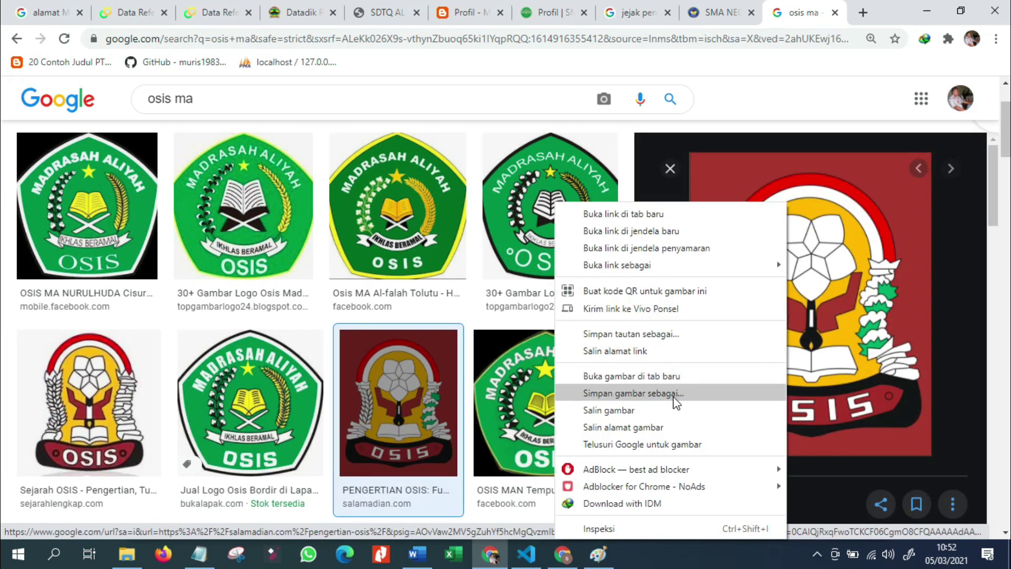
pyautogui.click(647, 409)
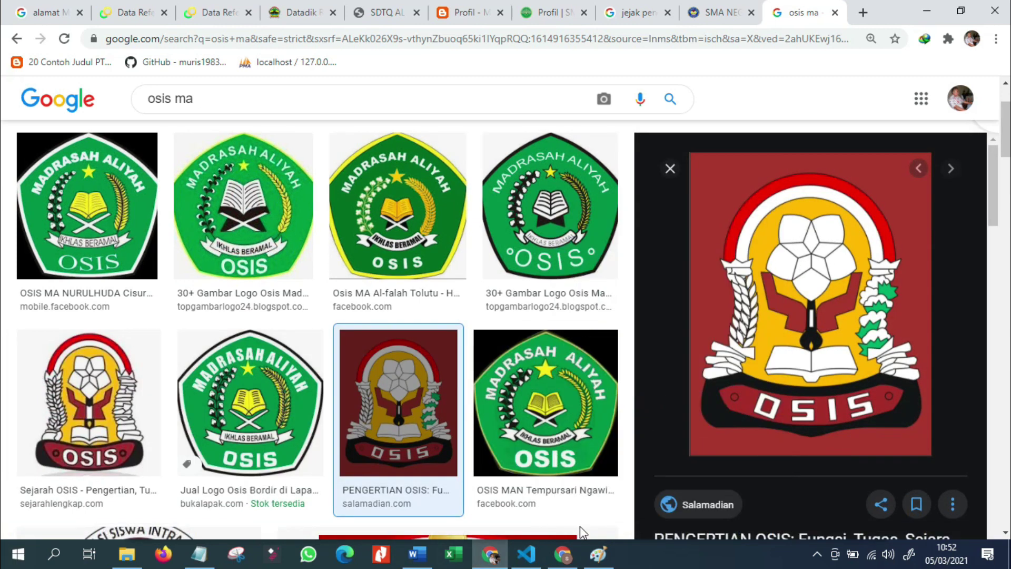
# Step: Switch to Paint, start a new blank picture and paste the copied OSIS logo into it
pyautogui.click(598, 554)
pyautogui.click(135, 96)
pyautogui.click(146, 115)
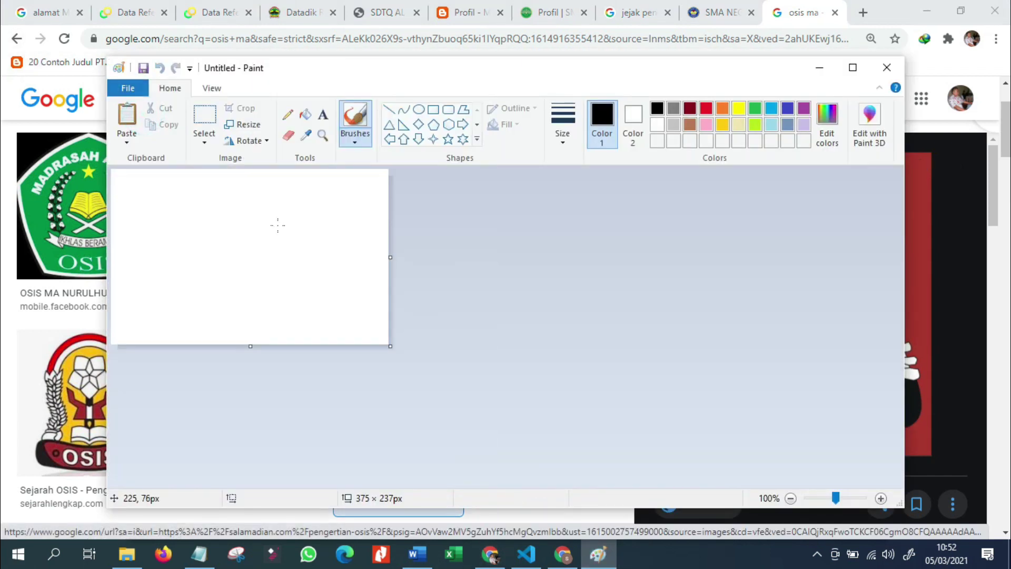
pyautogui.hotkey('ctrl', 'v')
pyautogui.scroll(-3, 429, 214)
pyautogui.scroll(2, 507, 248)
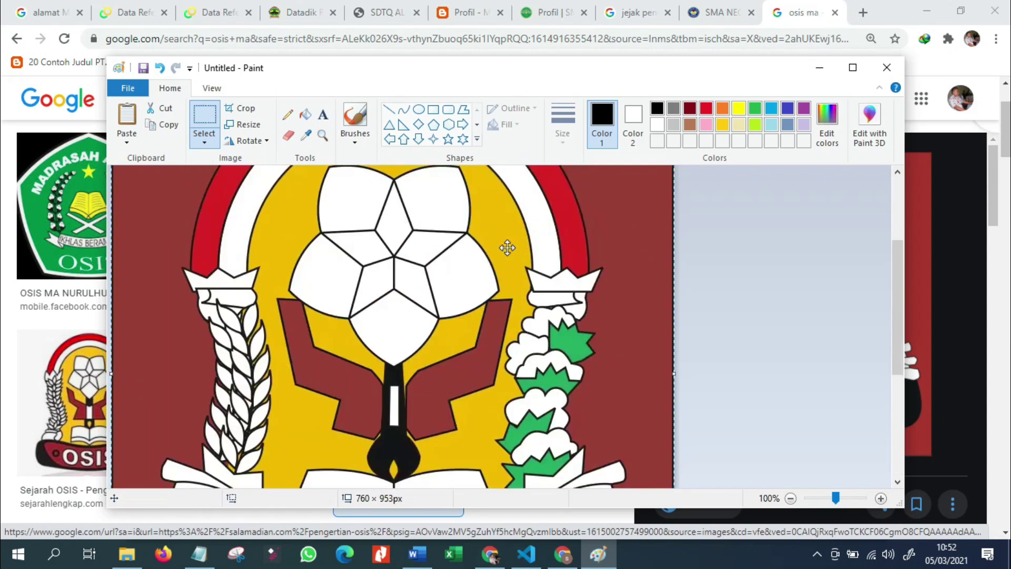
# Step: Resize the pasted logo to 50 percent and save the picture as the PNG "osis" in the ASSALAM folder
pyautogui.click(242, 124)
pyautogui.doubleClick(299, 206)
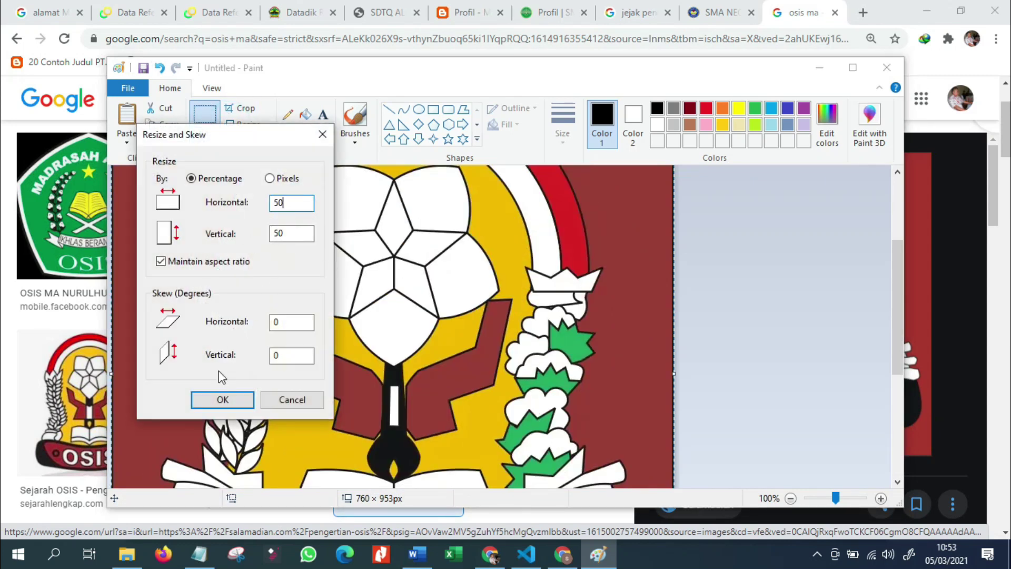
pyautogui.click(212, 400)
pyautogui.scroll(2, 389, 316)
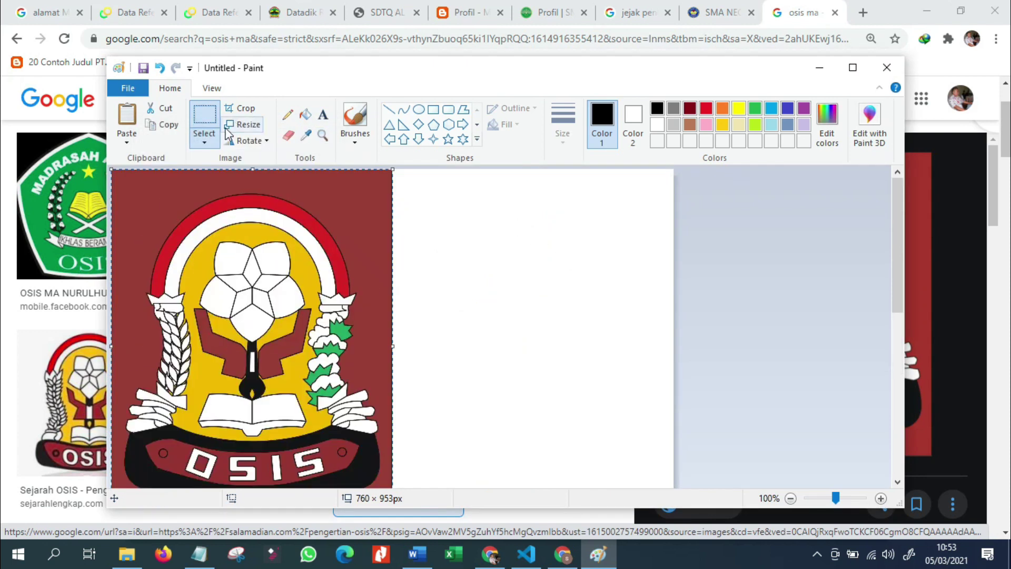
pyautogui.click(142, 69)
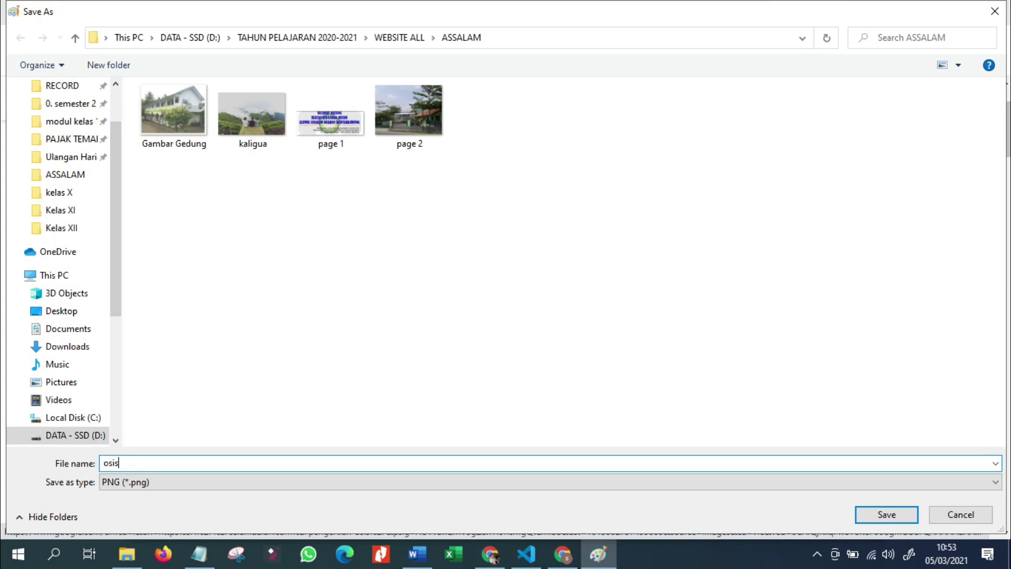
pyautogui.press('Return')
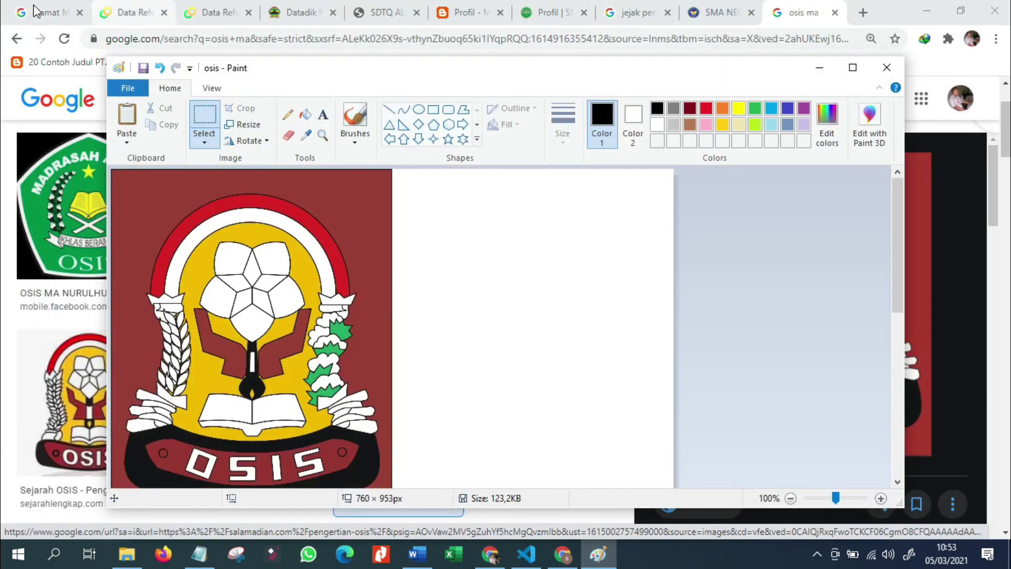
# Step: In Paint, cut the canvas down to the OSIS logo, about 381 × 479 px, and save the picture
pyautogui.click(562, 554)
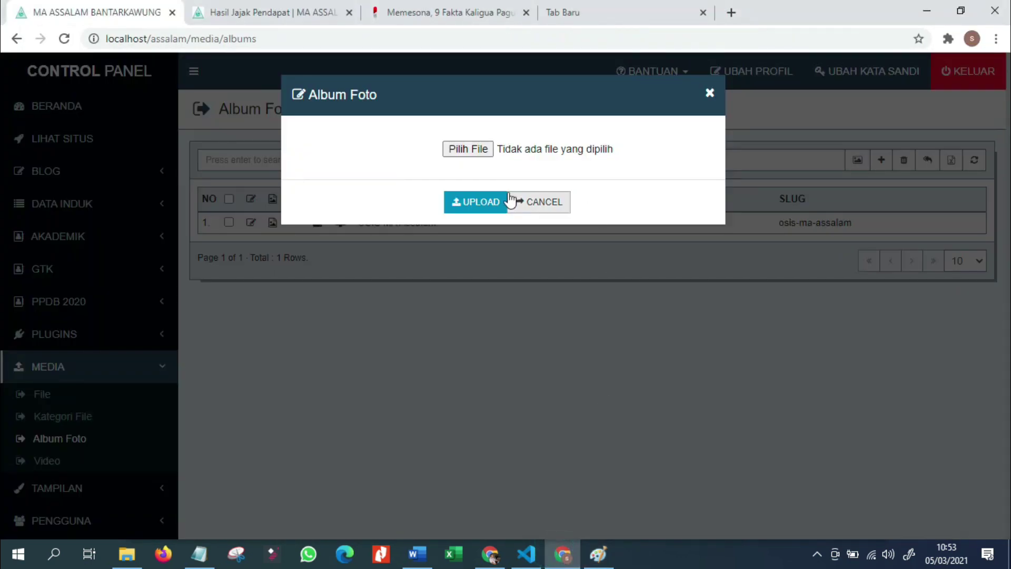
pyautogui.click(477, 153)
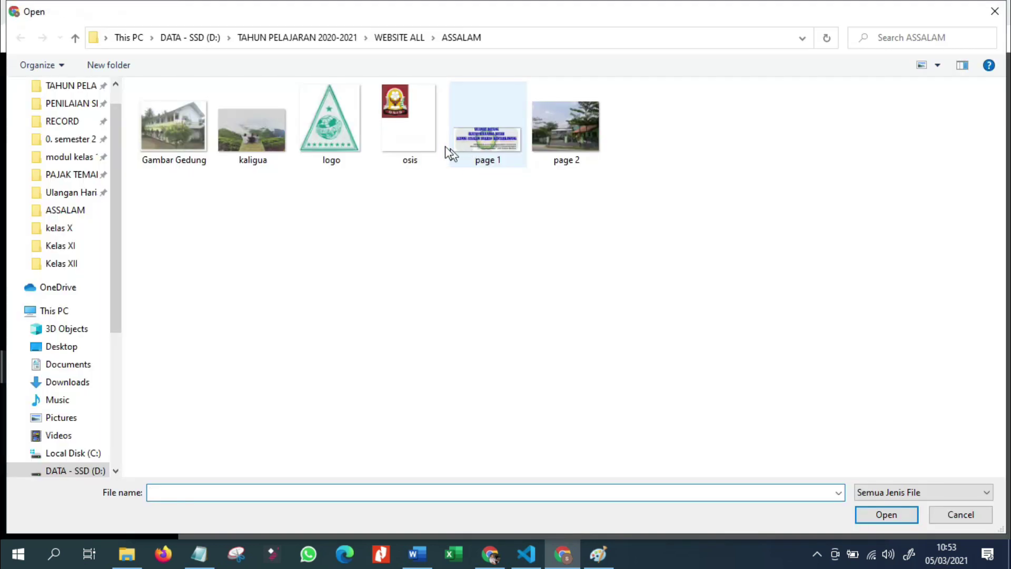
pyautogui.click(597, 553)
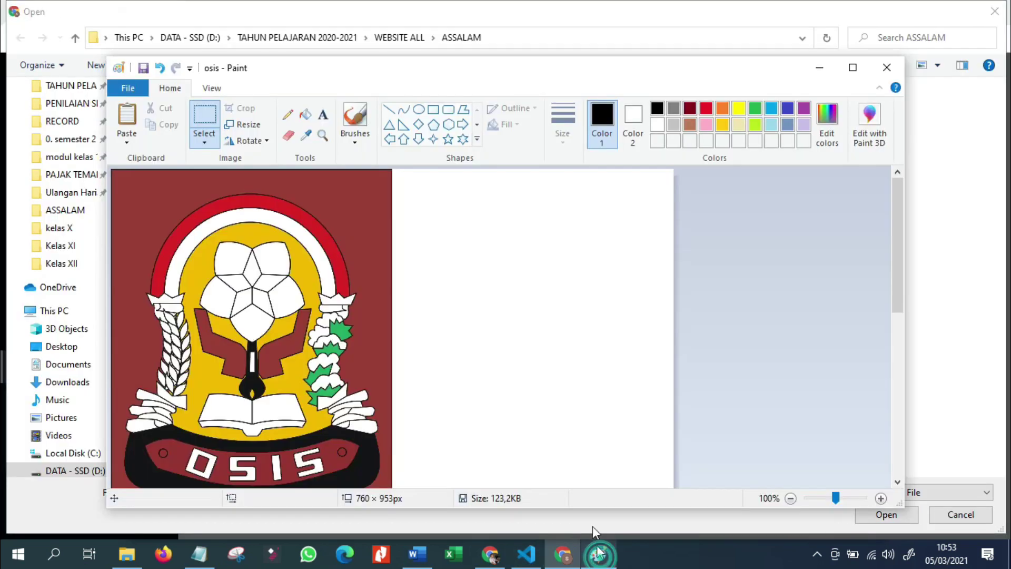
pyautogui.scroll(-5, 543, 400)
pyautogui.moveTo(674, 484)
pyautogui.mouseDown()
pyautogui.moveTo(451, 221)
pyautogui.moveTo(442, 348)
pyautogui.mouseUp()
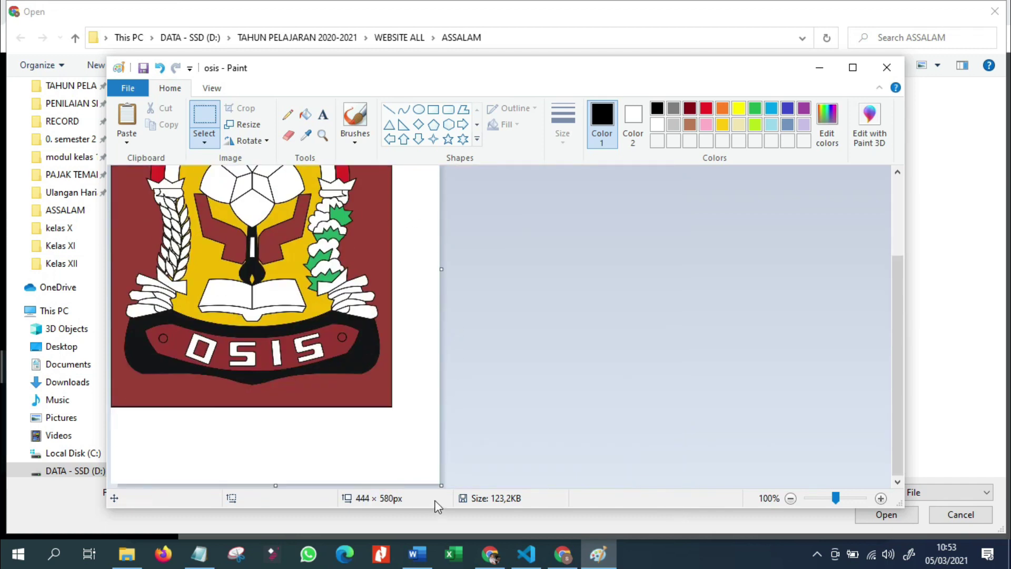
pyautogui.moveTo(440, 482); pyautogui.dragTo(396, 411)
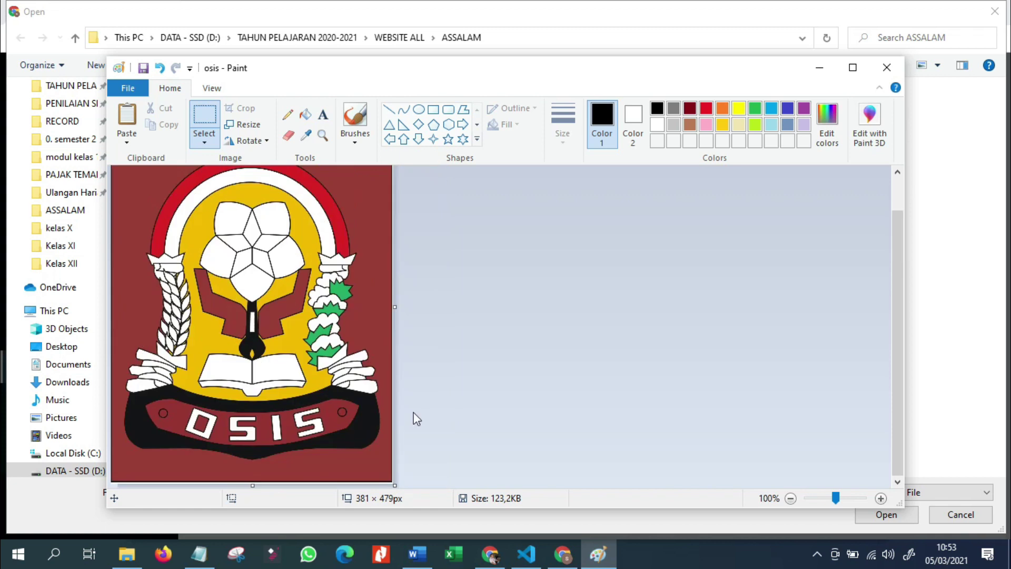
pyautogui.click(564, 553)
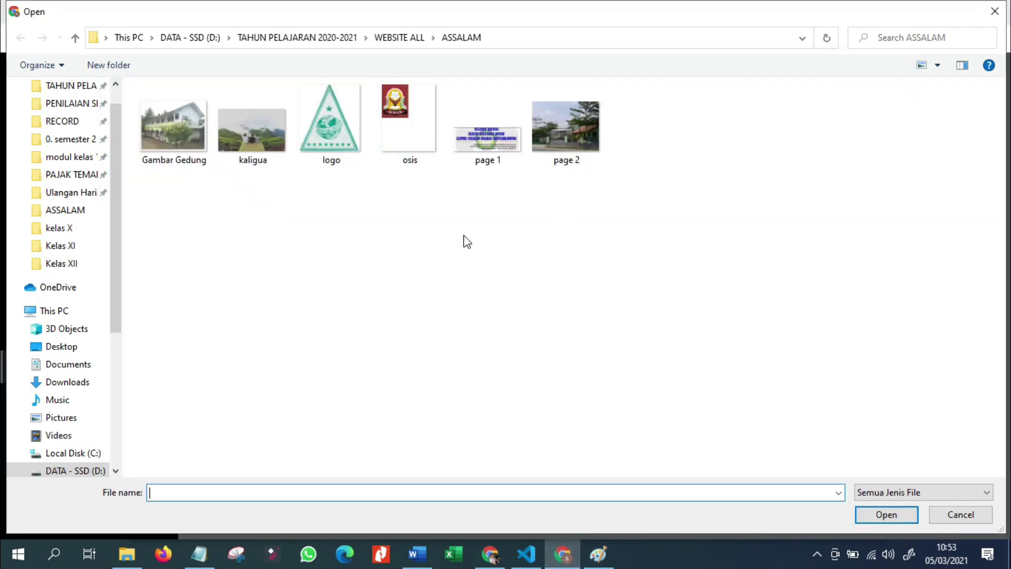
pyautogui.click(598, 553)
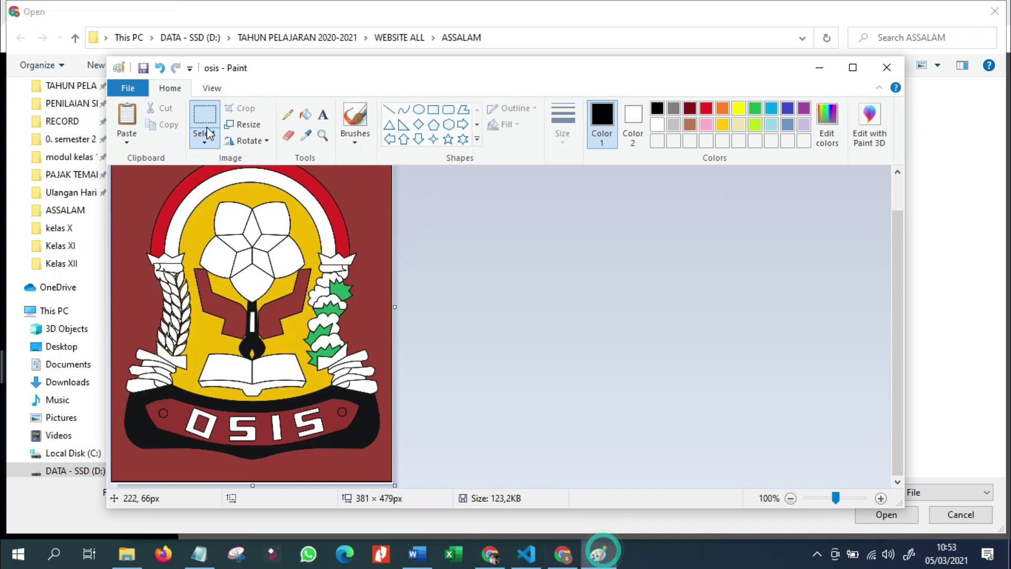
# Step: Upload osis.png as the cover image of the OSIS MA Assalam album
pyautogui.click(956, 365)
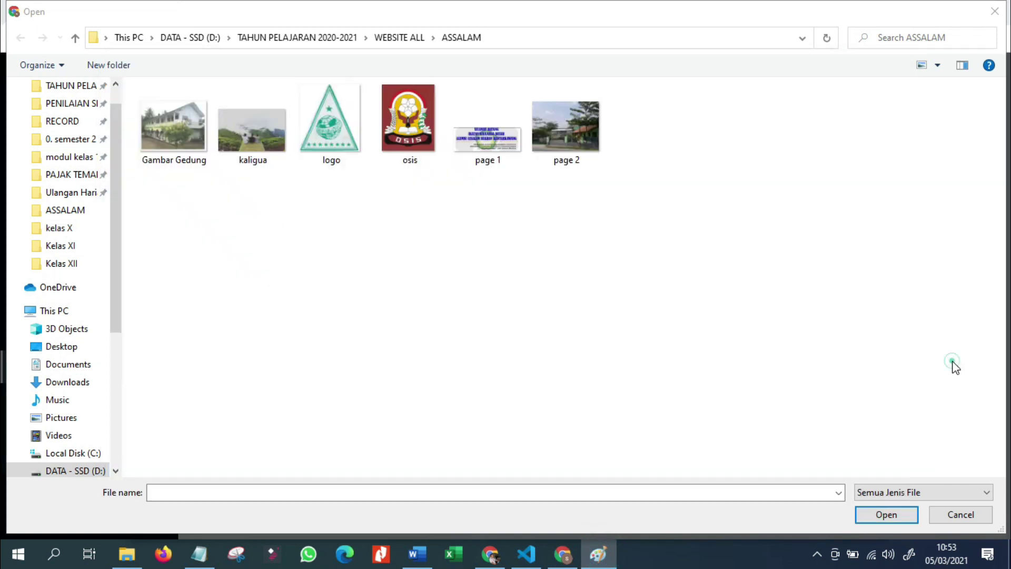
pyautogui.doubleClick(398, 131)
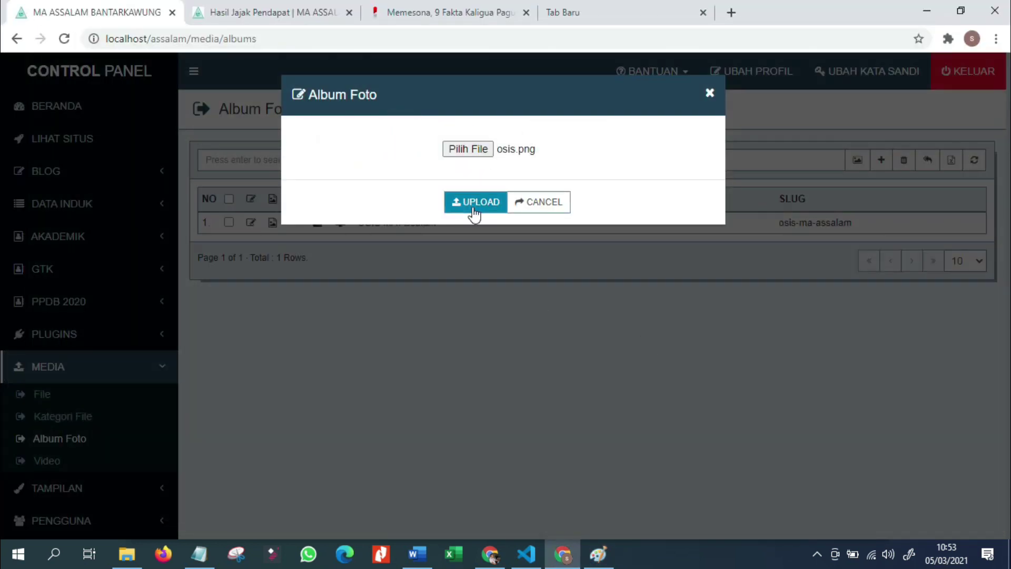
pyautogui.click(480, 204)
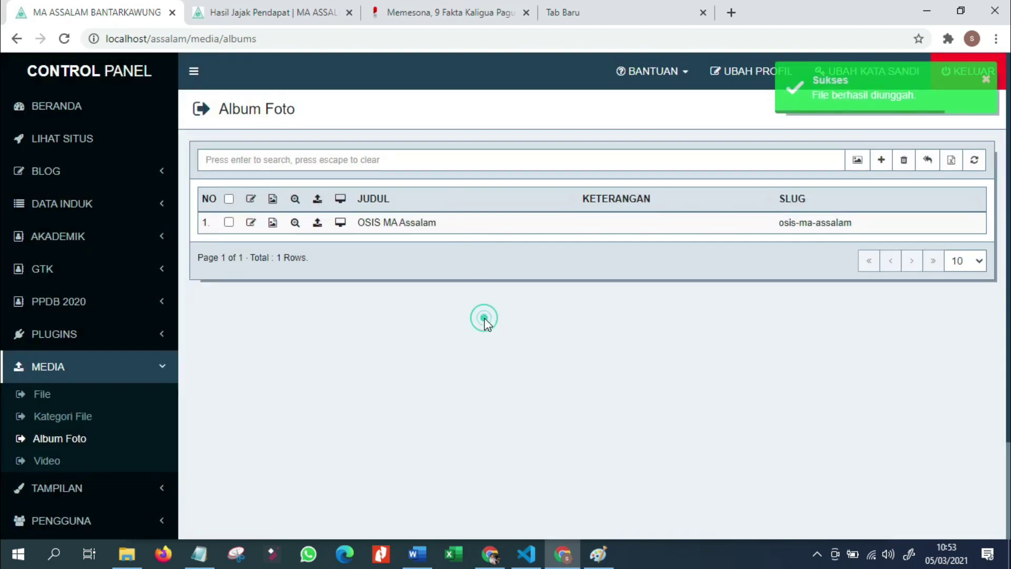
# Step: Add a photo album titled "Pondok Pesantren" and save it
pyautogui.click(881, 160)
pyautogui.click(570, 143)
pyautogui.write('Pondok Pesantren')
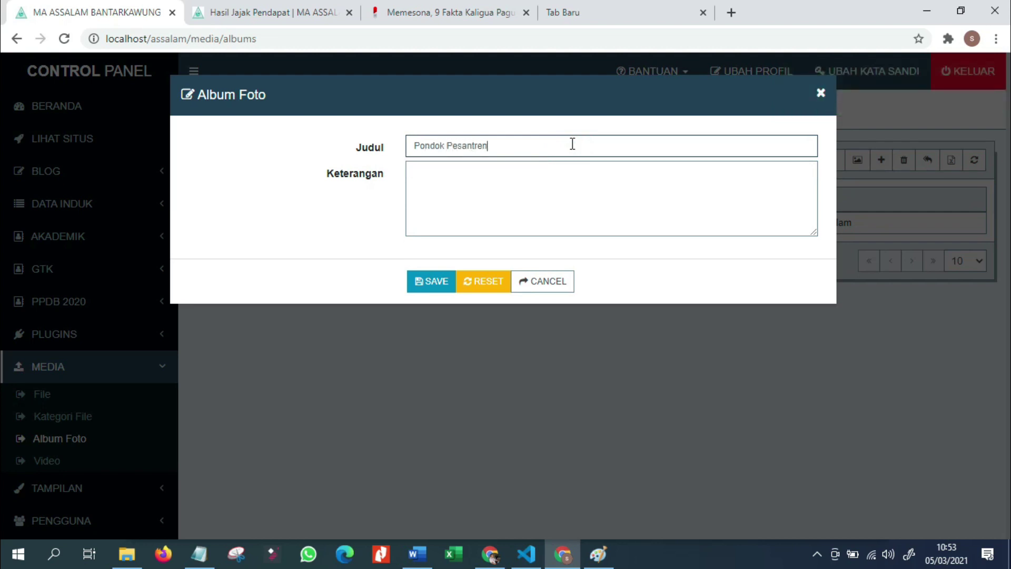
pyautogui.click(437, 283)
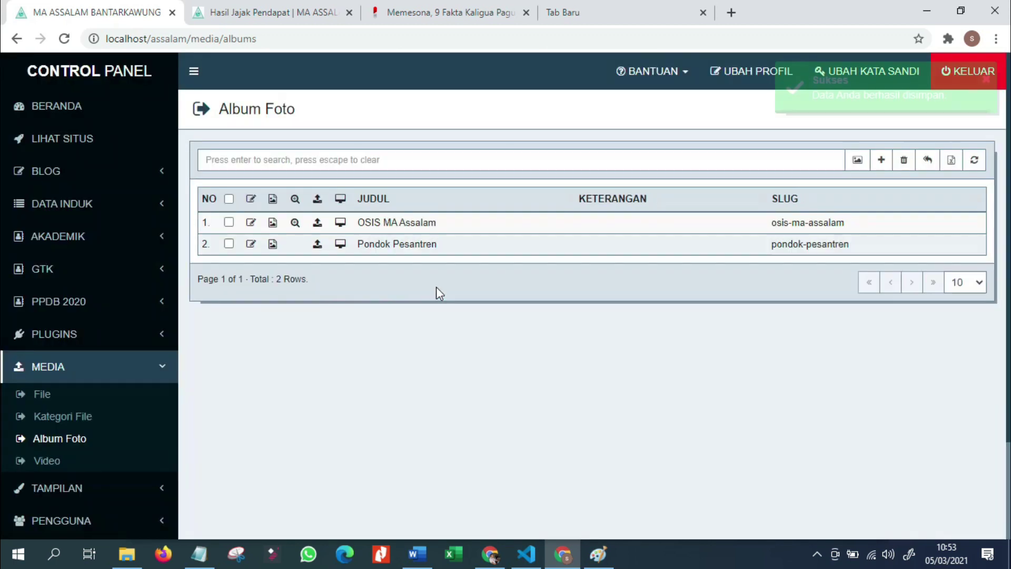
# Step: Upload logo.jpeg from the ASSALAM folder as the cover image of the Pondok Pesantren album
pyautogui.click(273, 245)
pyautogui.click(466, 148)
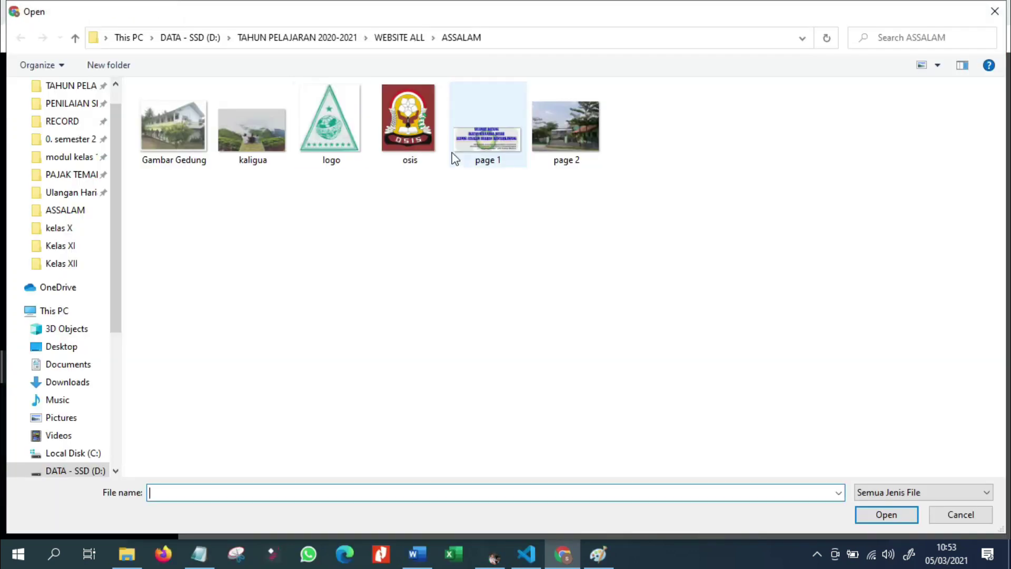
pyautogui.doubleClick(334, 138)
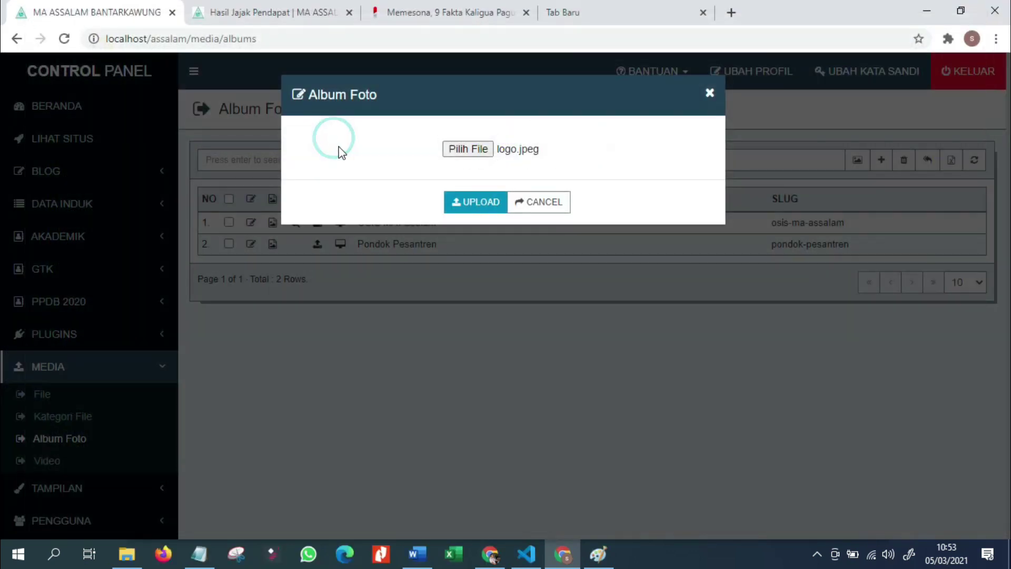
pyautogui.click(469, 201)
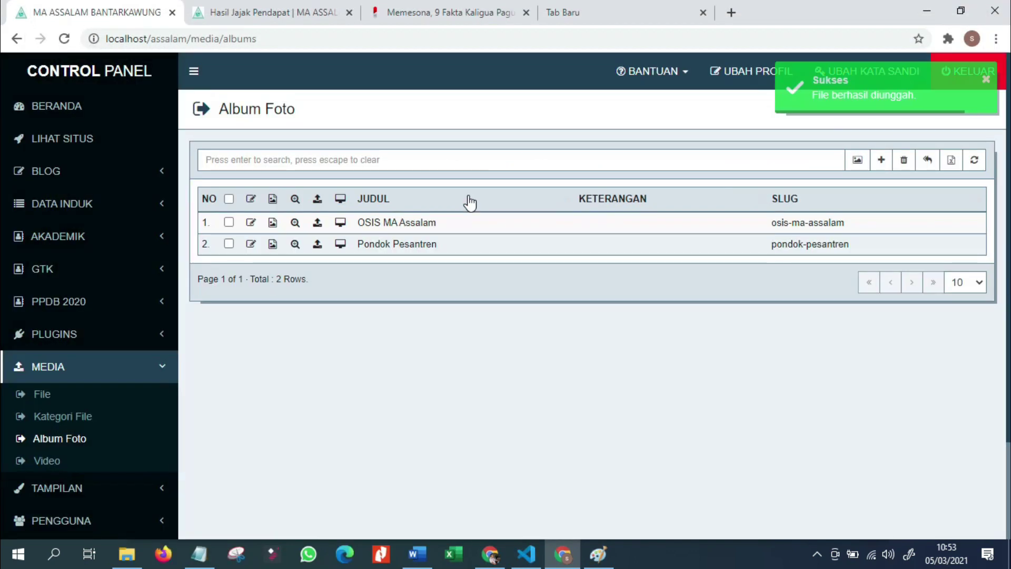
# Step: Upload fis1, jawa tengah, kepala sekolah and losari favicon from the Pictures folder to the OSIS MA Assalam album
pyautogui.click(318, 224)
pyautogui.click(249, 168)
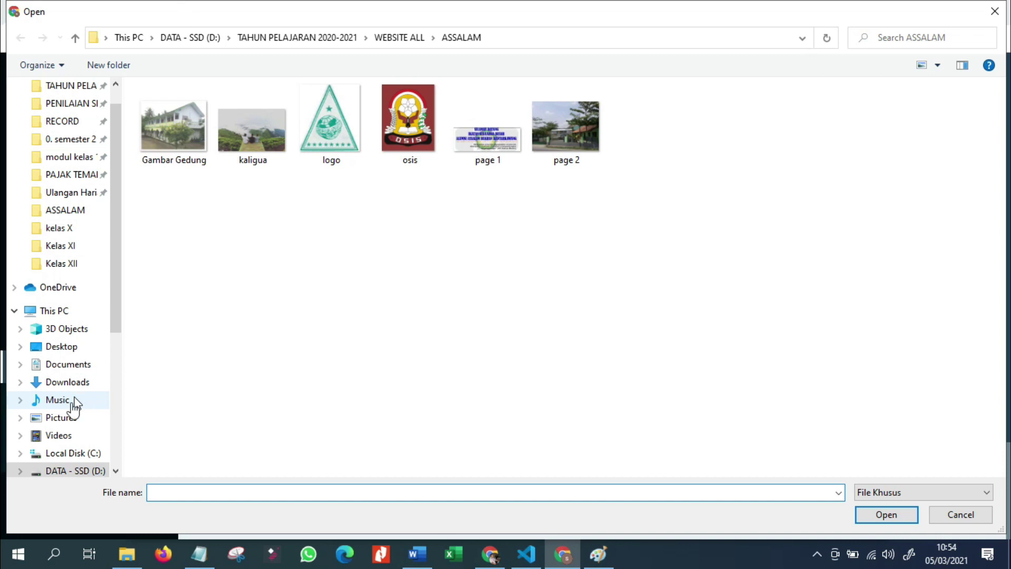
pyautogui.click(69, 419)
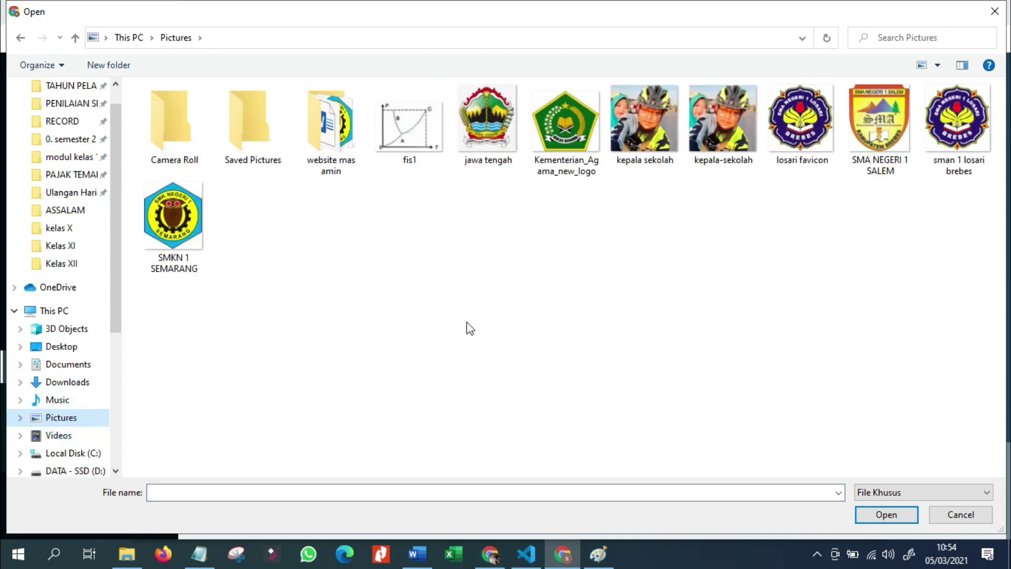
pyautogui.click(636, 127)
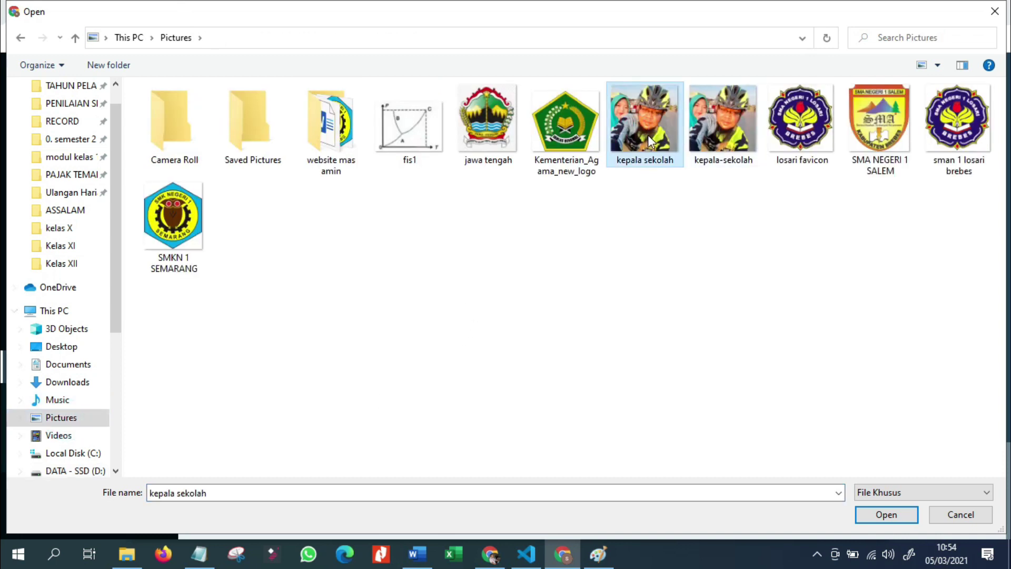
pyautogui.keyDown('ctrl'); pyautogui.click(734, 131); pyautogui.keyUp('ctrl')
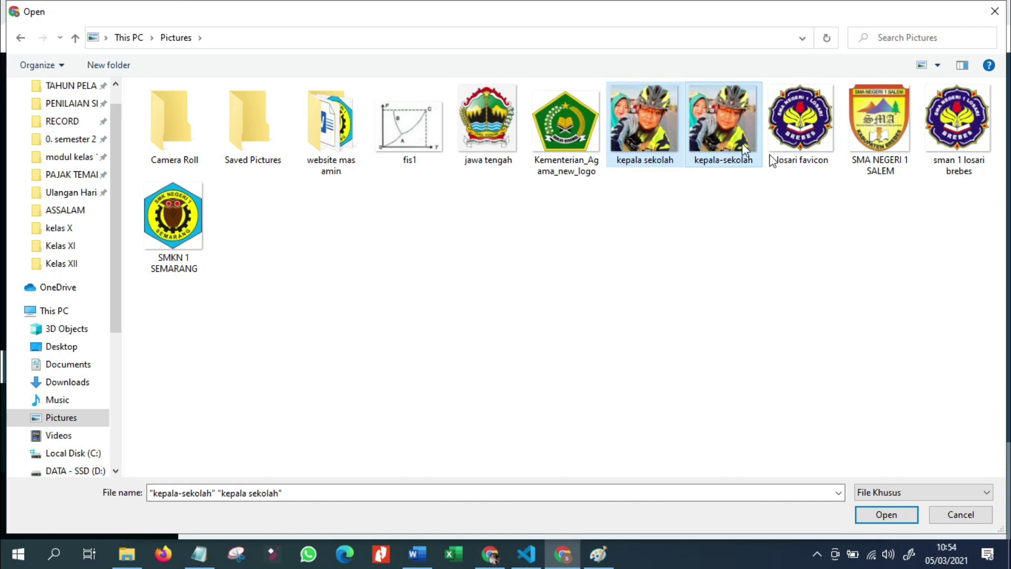
pyautogui.click(713, 225)
pyautogui.click(656, 150)
pyautogui.keyDown('ctrl'); pyautogui.click(832, 141); pyautogui.keyUp('ctrl')
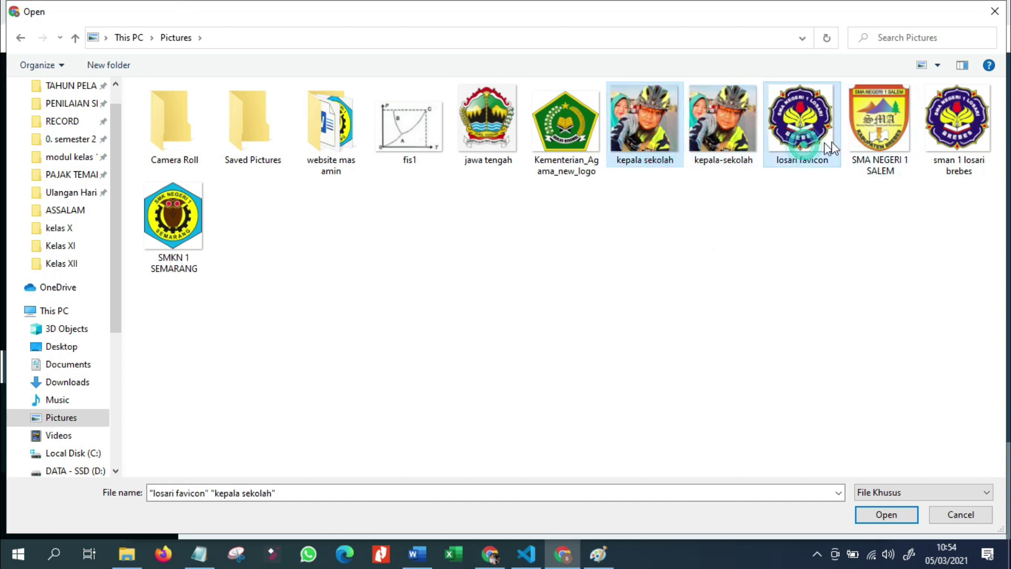
pyautogui.keyDown('ctrl'); pyautogui.click(492, 154); pyautogui.keyUp('ctrl')
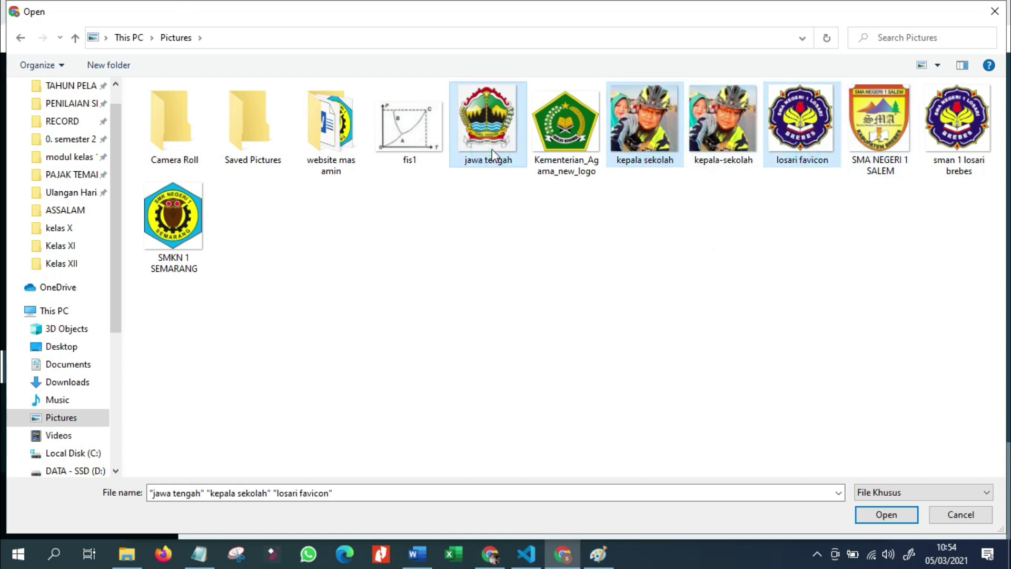
pyautogui.keyDown('ctrl'); pyautogui.click(409, 131); pyautogui.keyUp('ctrl')
pyautogui.click(877, 518)
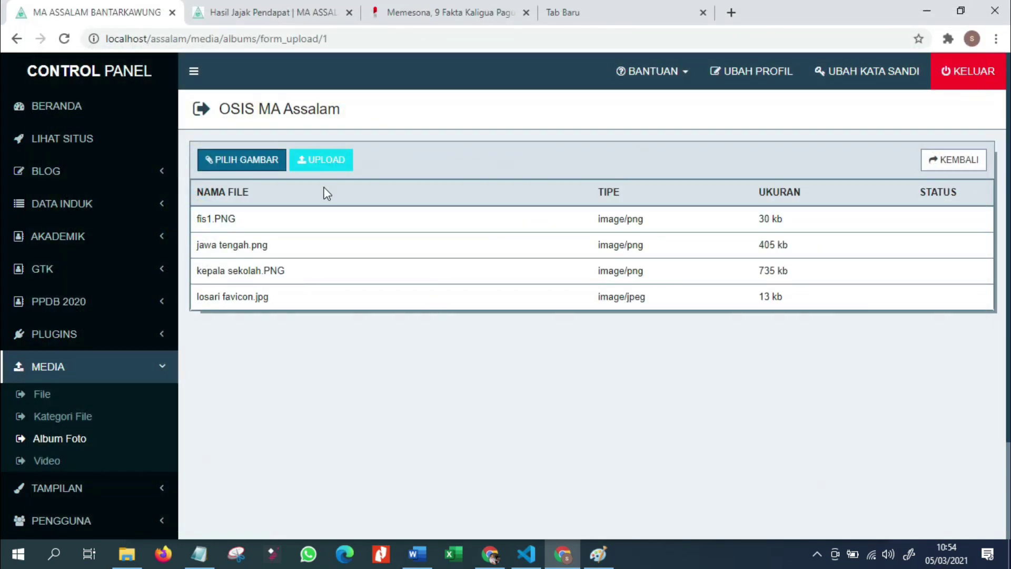
pyautogui.click(337, 163)
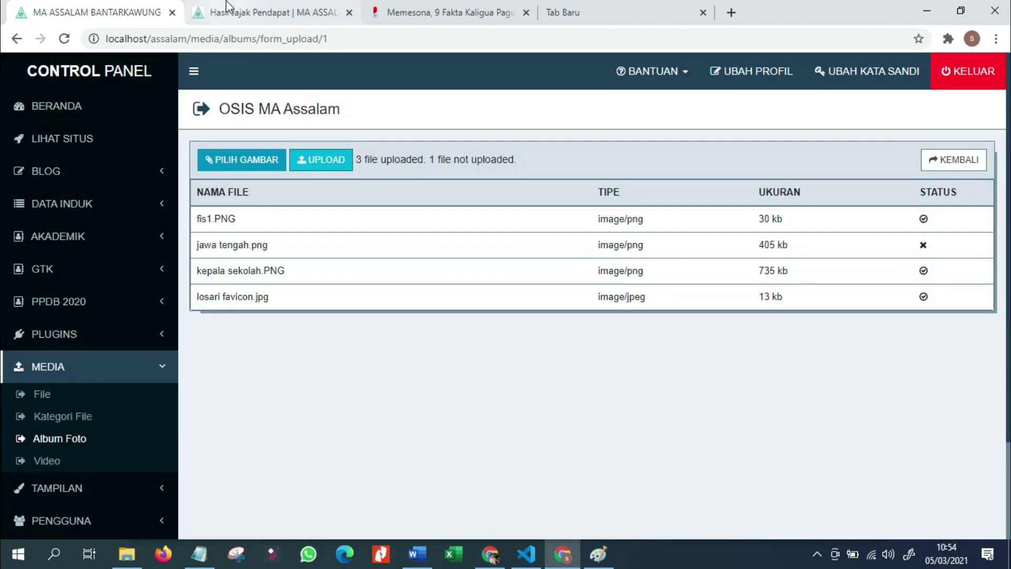
# Step: Open the photo gallery page on the public school website to check the albums
pyautogui.click(258, 20)
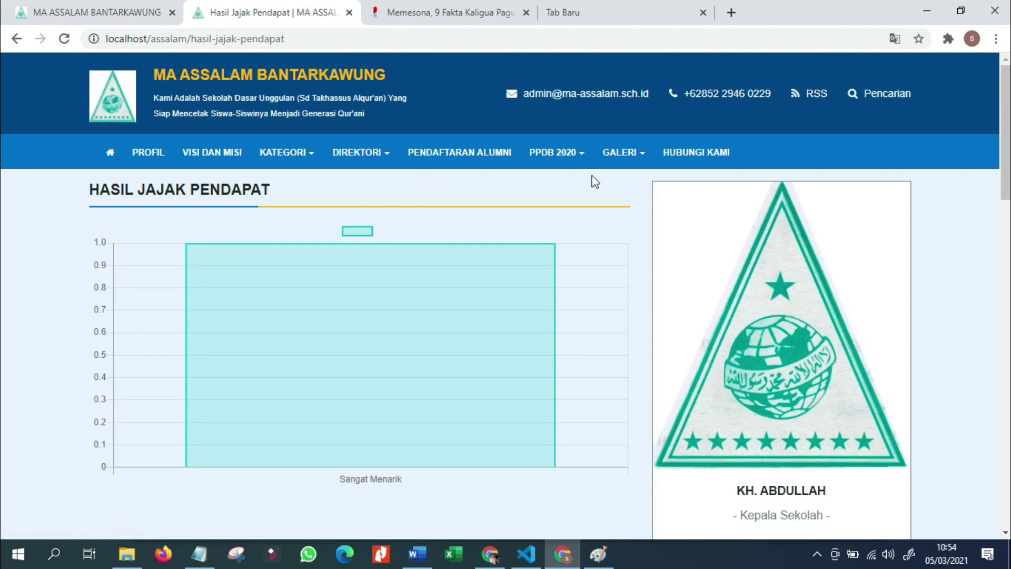
pyautogui.click(585, 159)
pyautogui.click(621, 161)
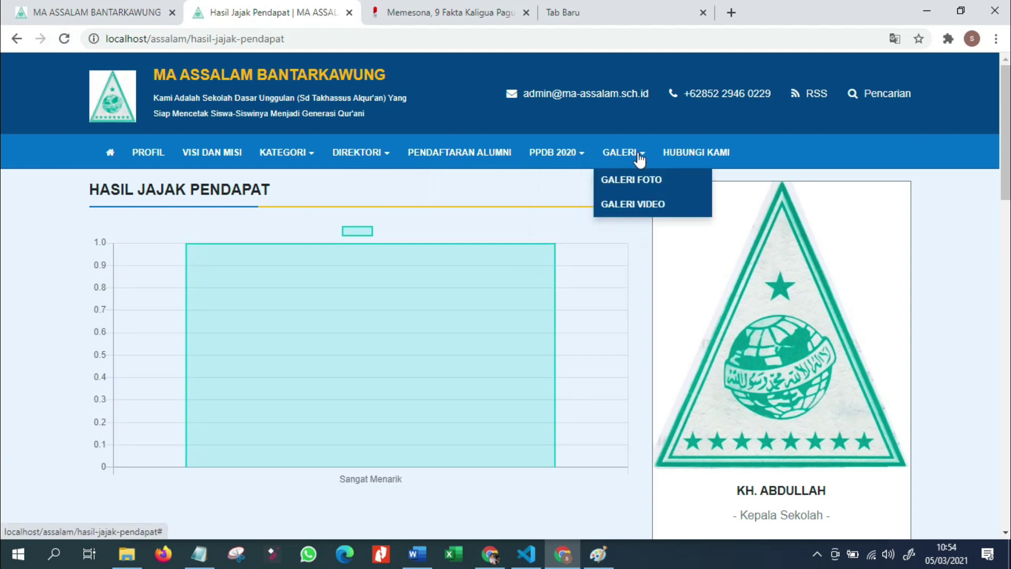
pyautogui.click(640, 180)
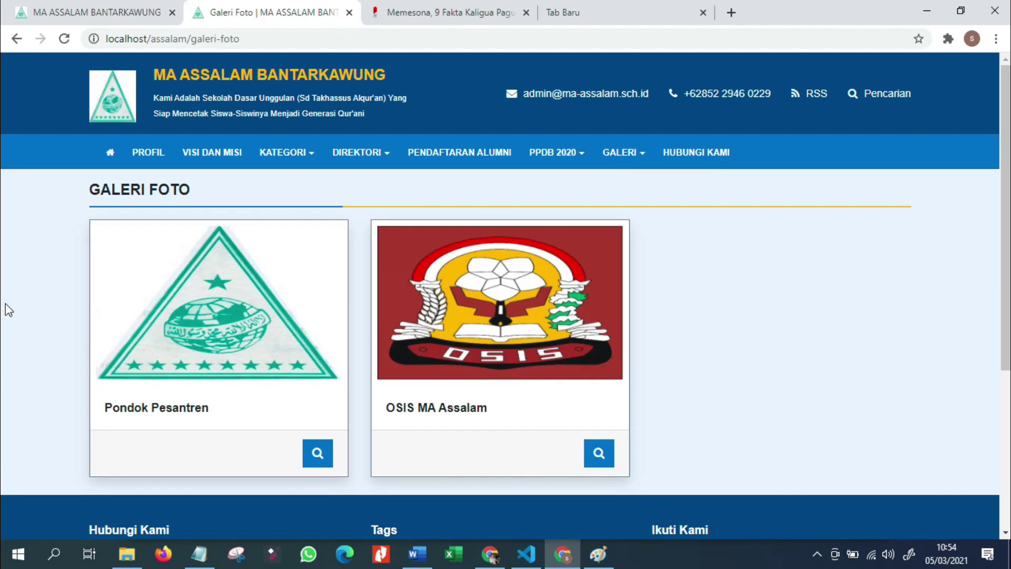
pyautogui.scroll(-2, 63, 343)
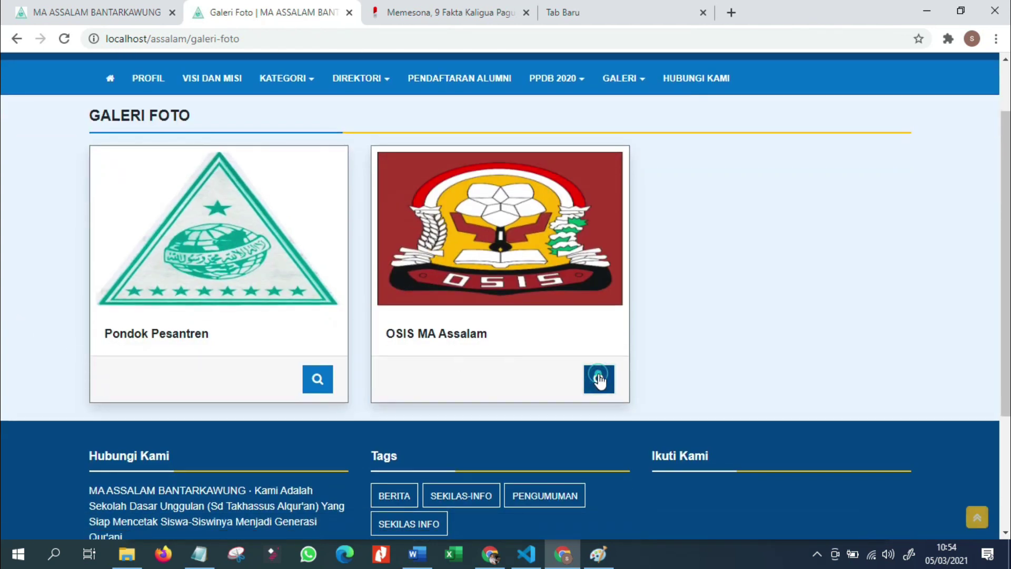
# Step: Browse through the photos of the OSIS MA Assalam album in the gallery viewer and close it
pyautogui.click(599, 378)
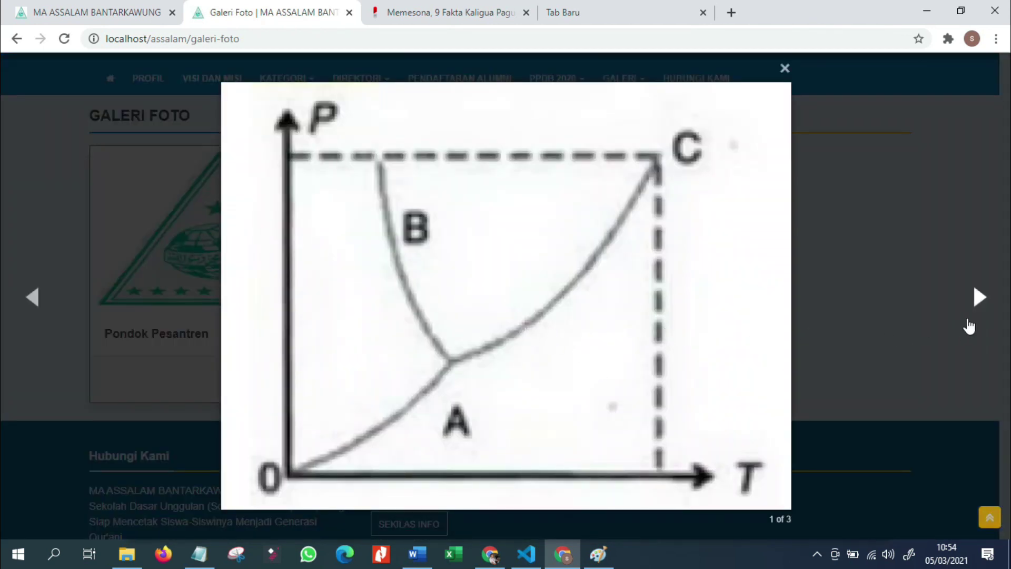
pyautogui.click(980, 299)
pyautogui.click(979, 300)
pyautogui.click(979, 300)
pyautogui.click(979, 300)
pyautogui.click(979, 300)
pyautogui.click(979, 300)
pyautogui.click(979, 300)
pyautogui.click(979, 300)
pyautogui.click(980, 300)
pyautogui.click(786, 85)
# Step: Check the photos of the Pondok Pesantren album on the gallery page
pyautogui.scroll(-2, 529, 291)
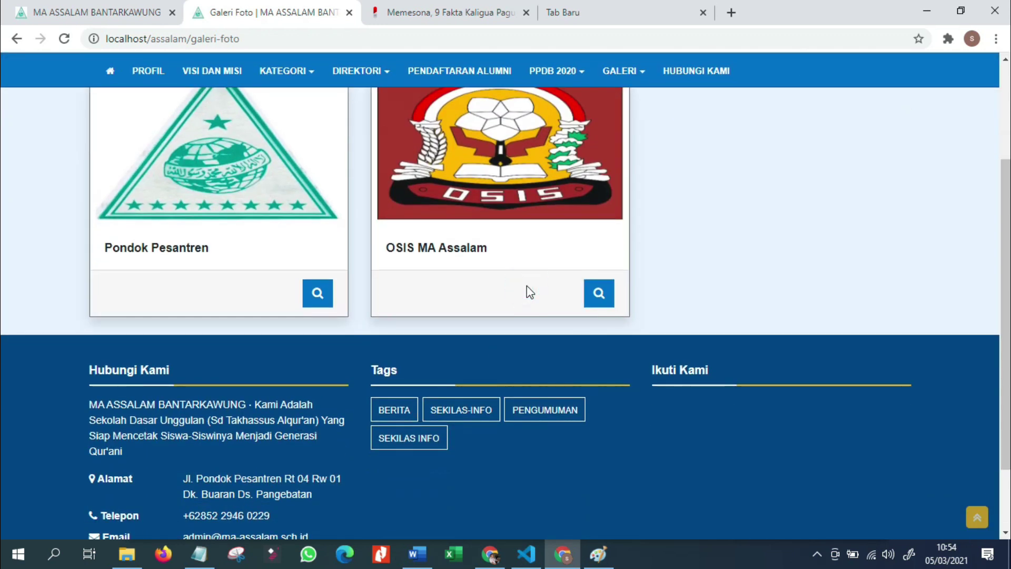
pyautogui.scroll(2, 529, 291)
pyautogui.moveTo(621, 90)
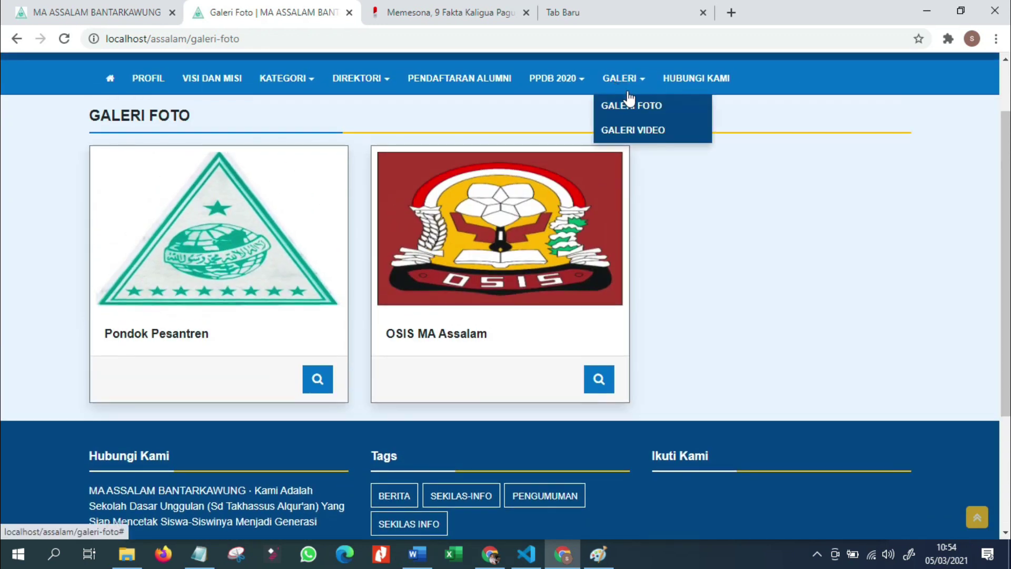
pyautogui.click(318, 378)
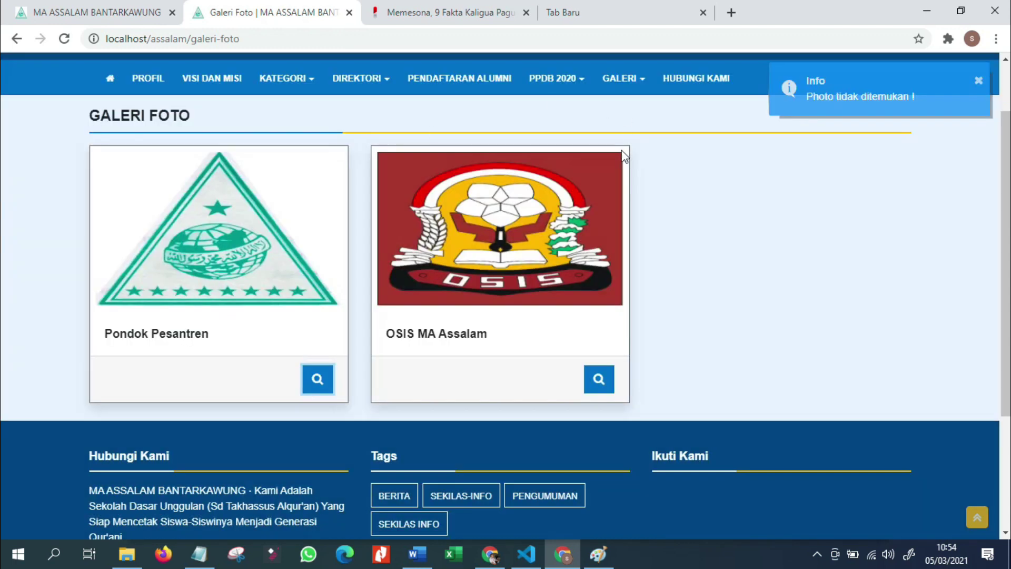
# Step: Start a new entry in the control panel's Video media section titled "Kegiatan Pondok MA Assalam"
pyautogui.click(64, 15)
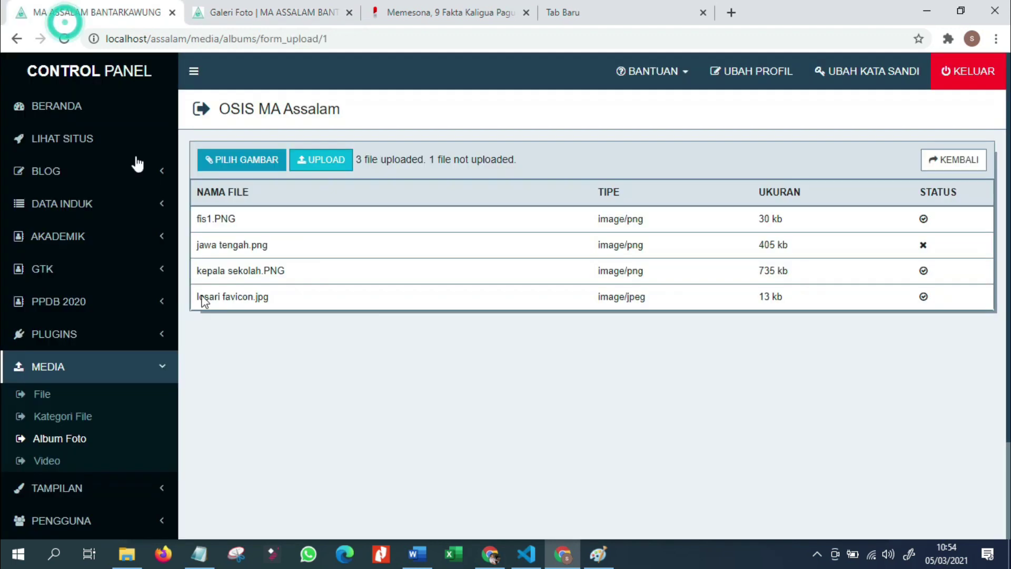
pyautogui.click(85, 443)
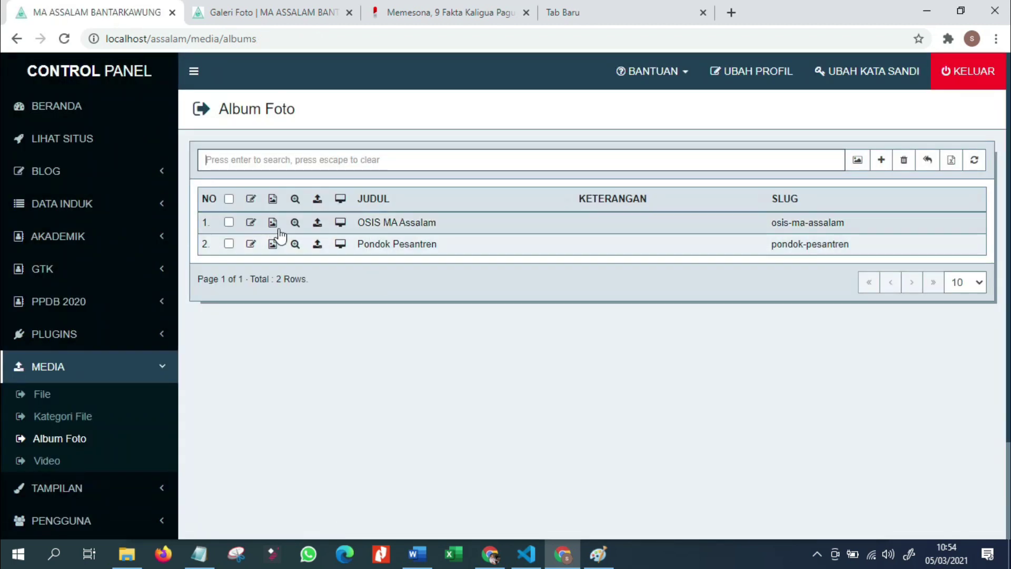
pyautogui.click(53, 462)
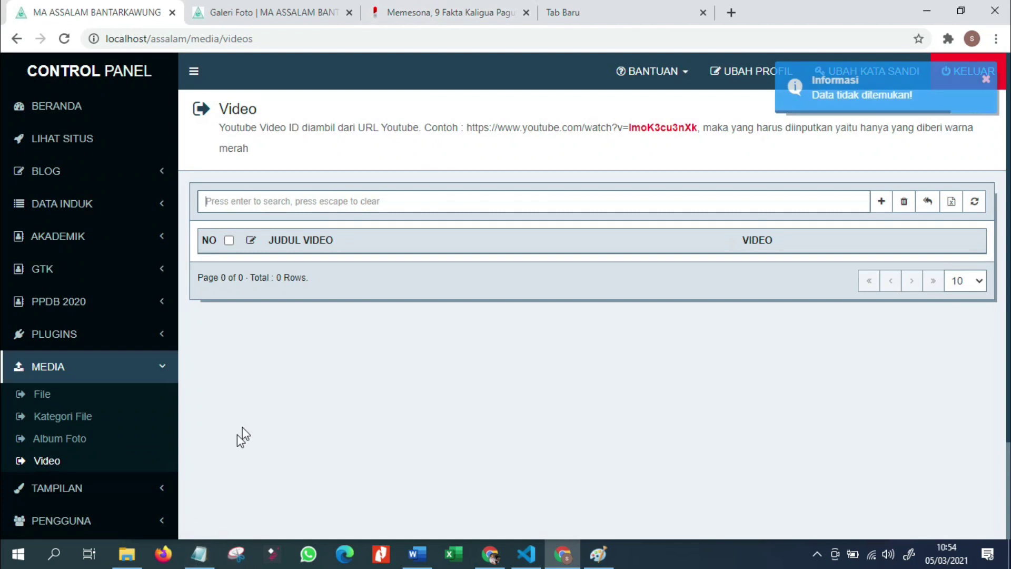
pyautogui.click(881, 202)
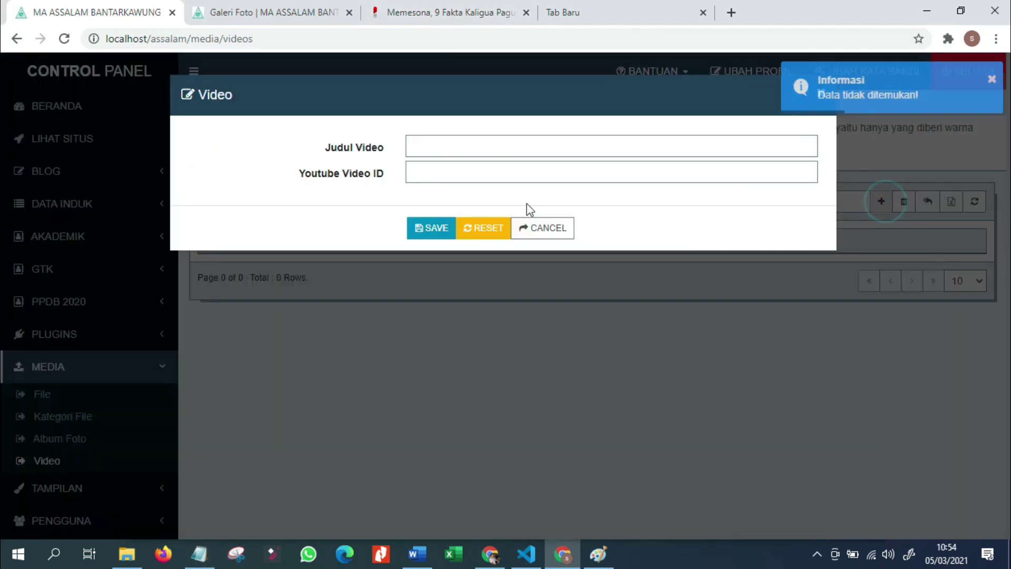
pyautogui.click(462, 141)
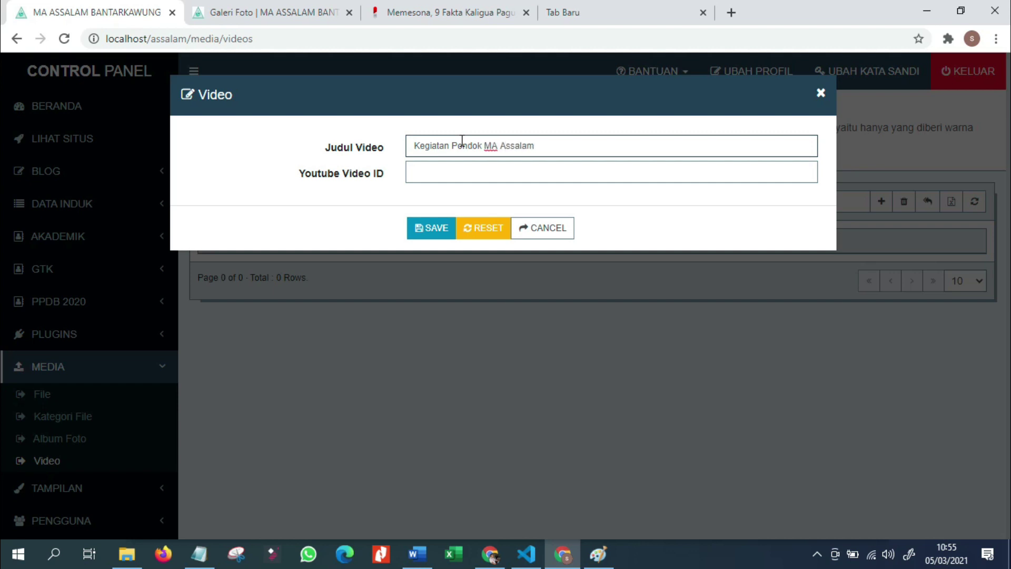
pyautogui.click(455, 177)
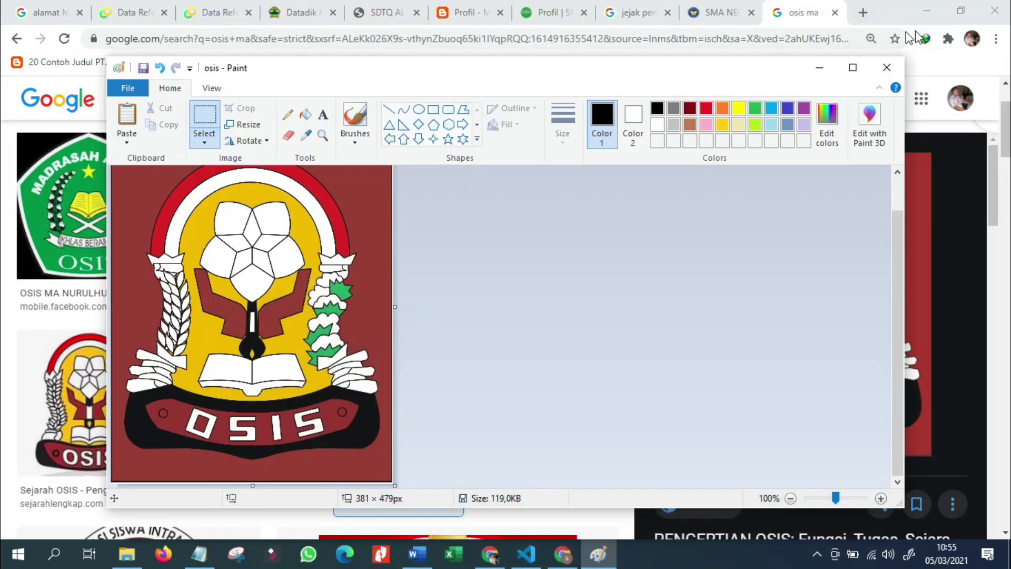
pyautogui.click(905, 31)
pyautogui.click(863, 12)
pyautogui.write('yo')
pyautogui.press('BackSpace')
pyautogui.press('BackSpace')
pyautogui.write('otu')
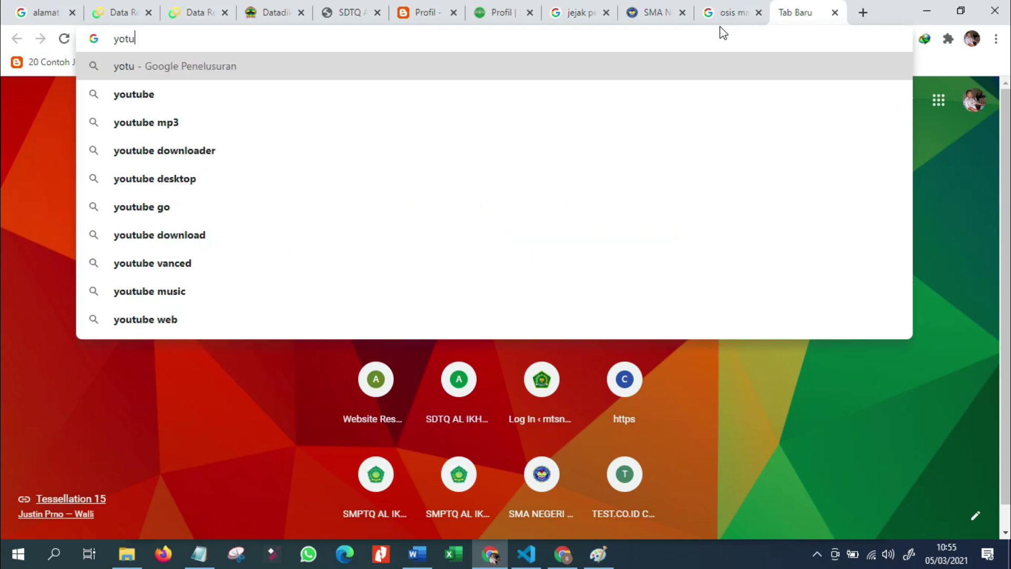
pyautogui.press('BackSpace')
pyautogui.press('BackSpace')
pyautogui.press('BackSpace')
pyautogui.press('BackSpace')
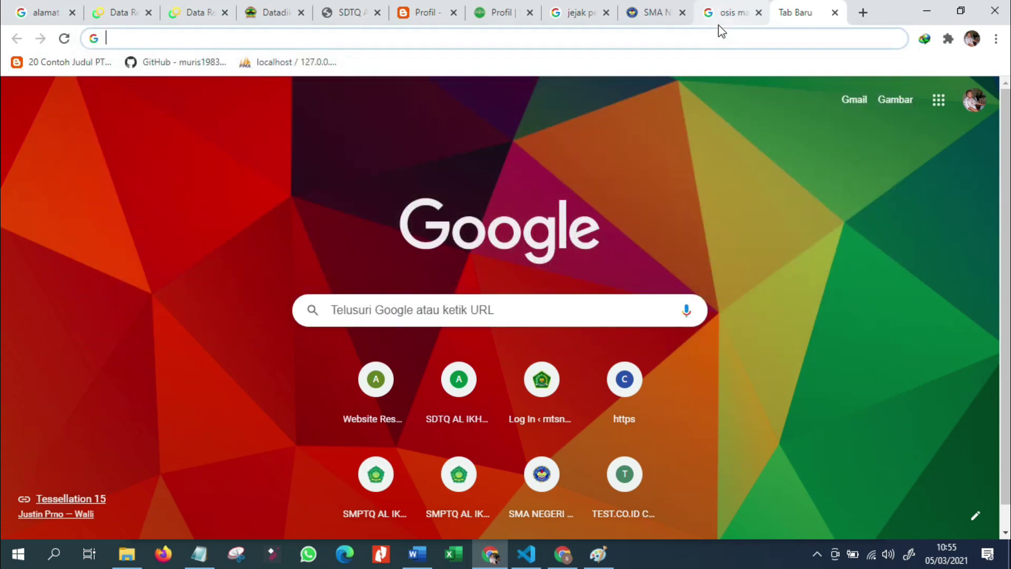
pyautogui.click(834, 13)
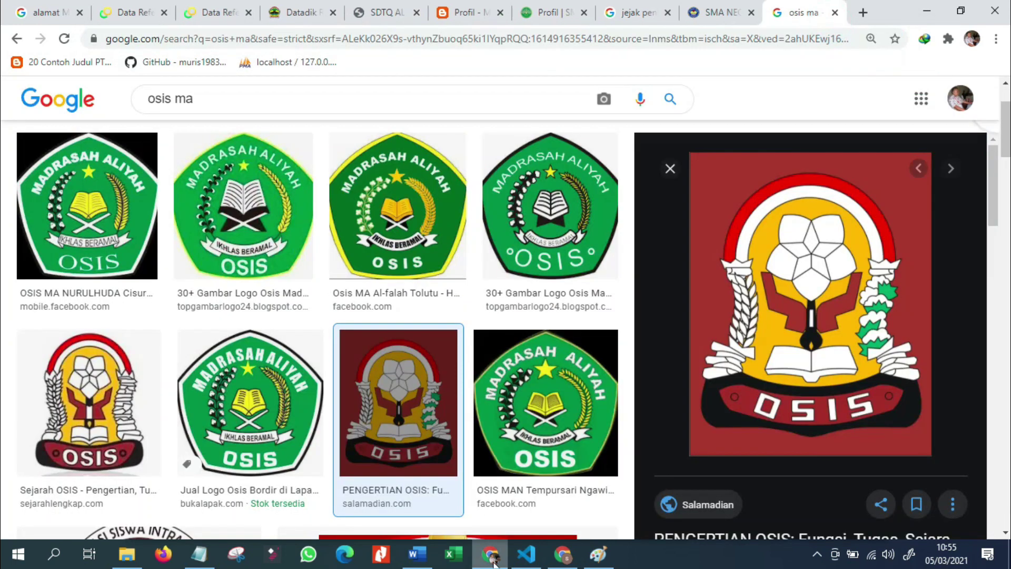
# Step: Close Paint and open the YouTube video "Sholawat MA ASSALAM BUARAN BANTARKAWUNG" in a new tab of the other Chrome window
pyautogui.click(494, 563)
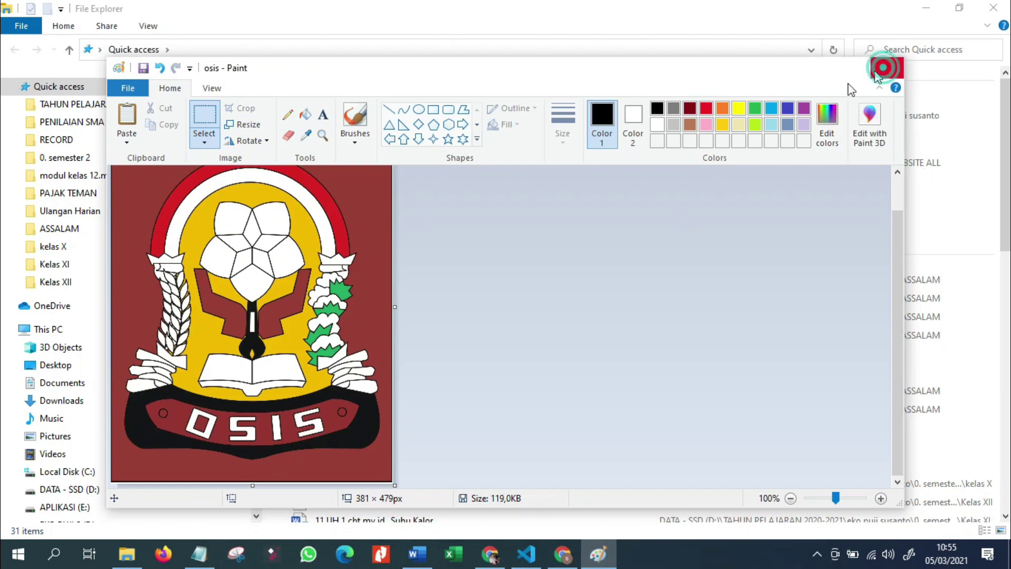
pyautogui.click(819, 68)
pyautogui.click(490, 554)
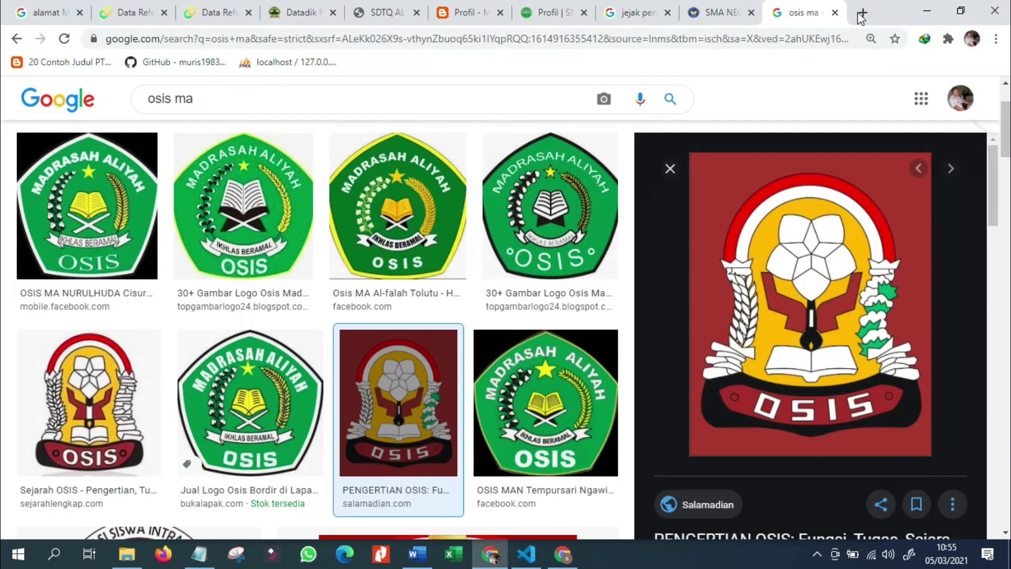
pyautogui.click(860, 15)
pyautogui.write('you')
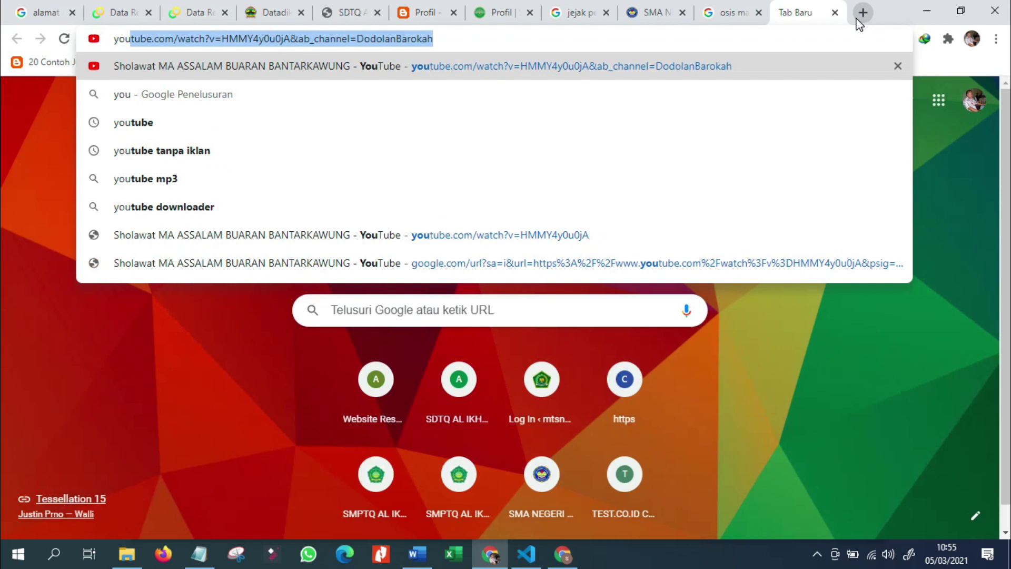
pyautogui.press('Return')
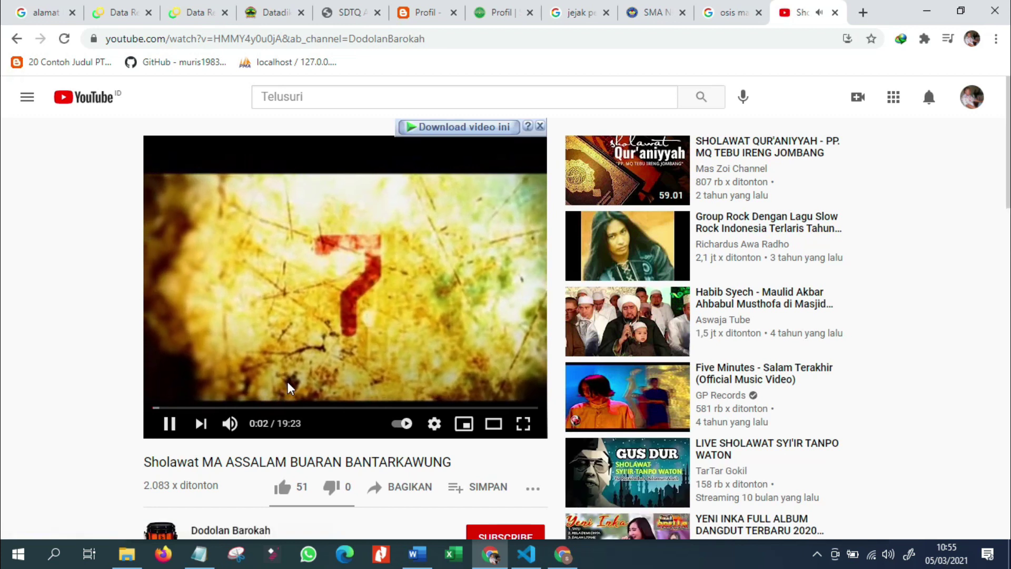
pyautogui.scroll(-2, 298, 400)
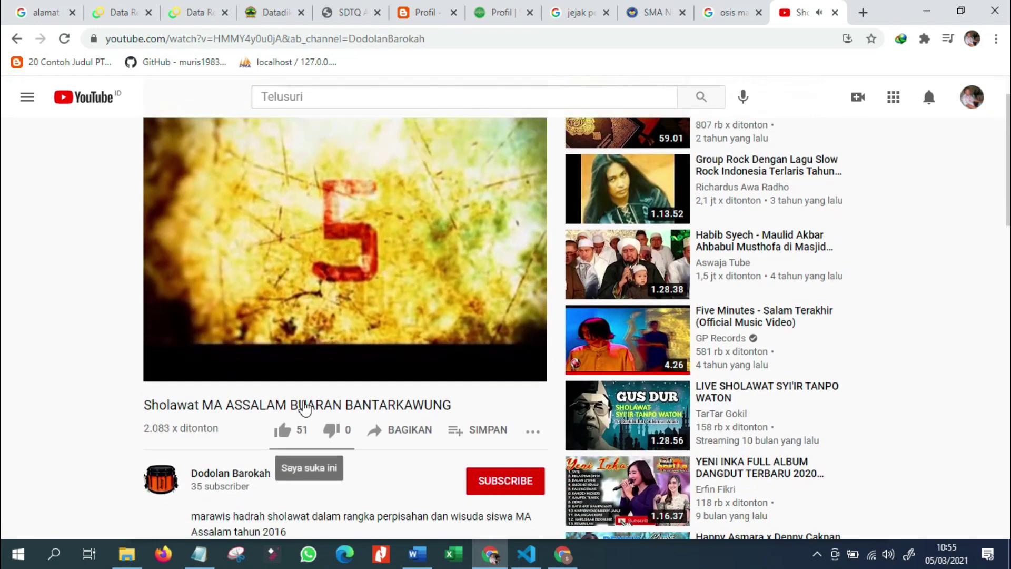
pyautogui.scroll(2, 295, 447)
pyautogui.click(319, 94)
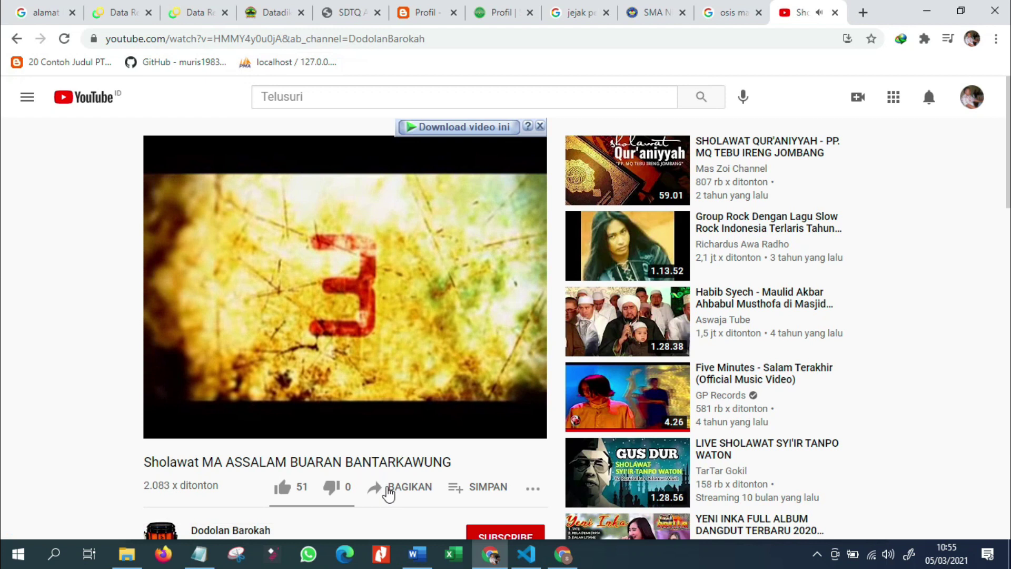
# Step: Copy only the video ID HMMY4y0u0jA from the YouTube video's share link
pyautogui.click(385, 487)
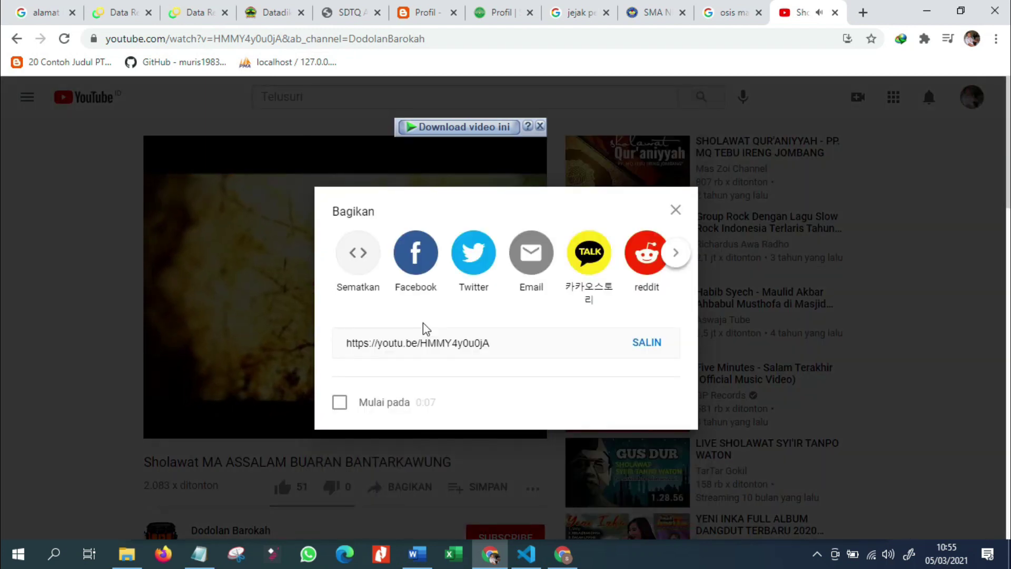
pyautogui.moveTo(423, 347); pyautogui.dragTo(427, 346)
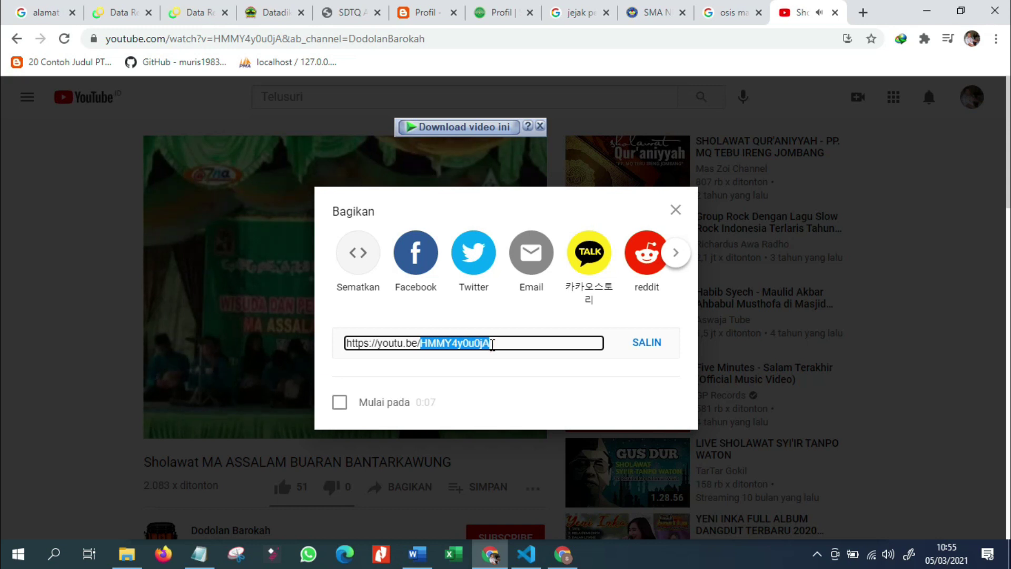
pyautogui.rightClick(478, 347)
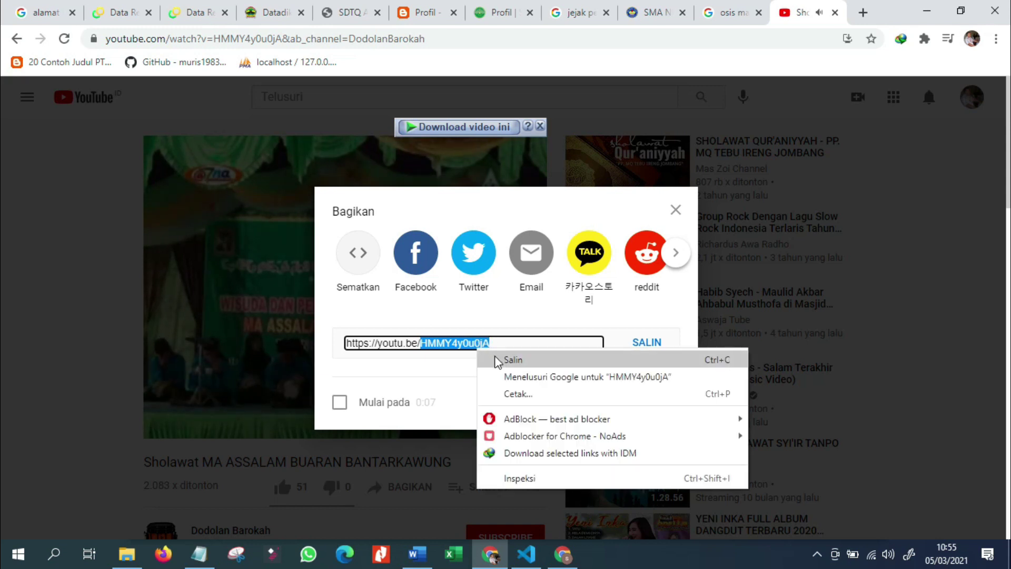
pyautogui.click(498, 359)
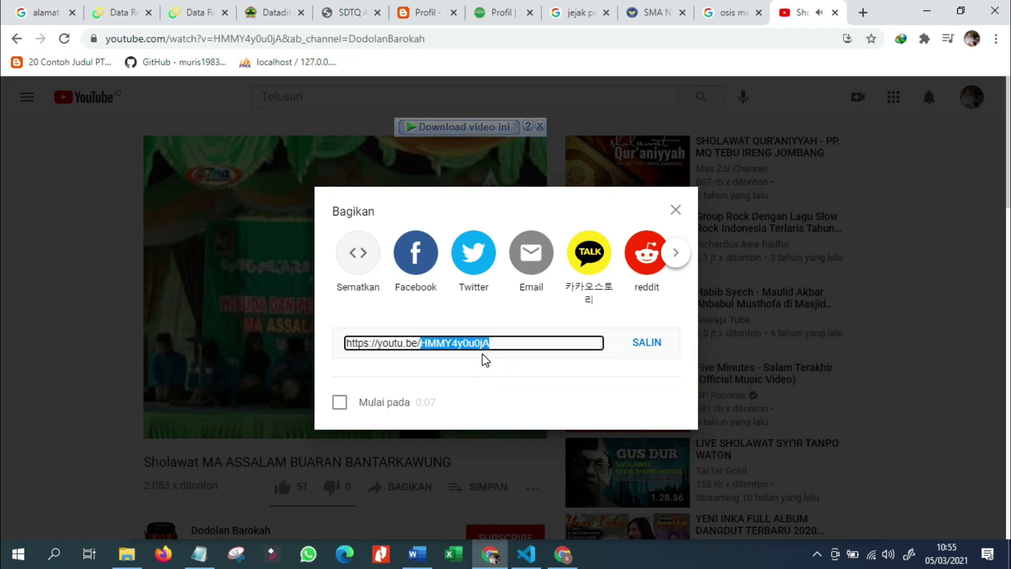
# Step: Fill the new video entry's Youtube Video ID with the copied HMMY4y0u0jA and save it
pyautogui.click(548, 554)
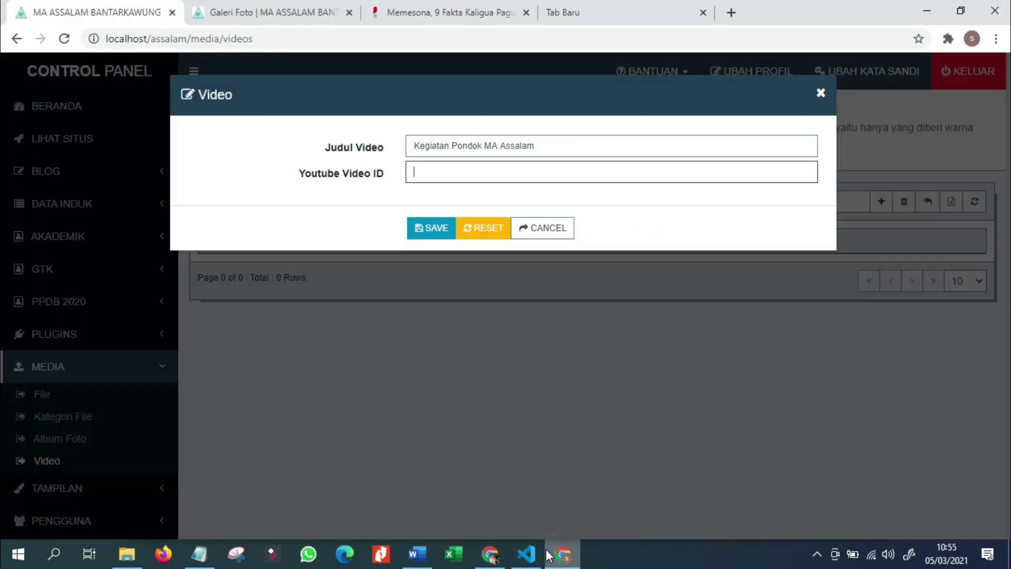
pyautogui.rightClick(420, 171)
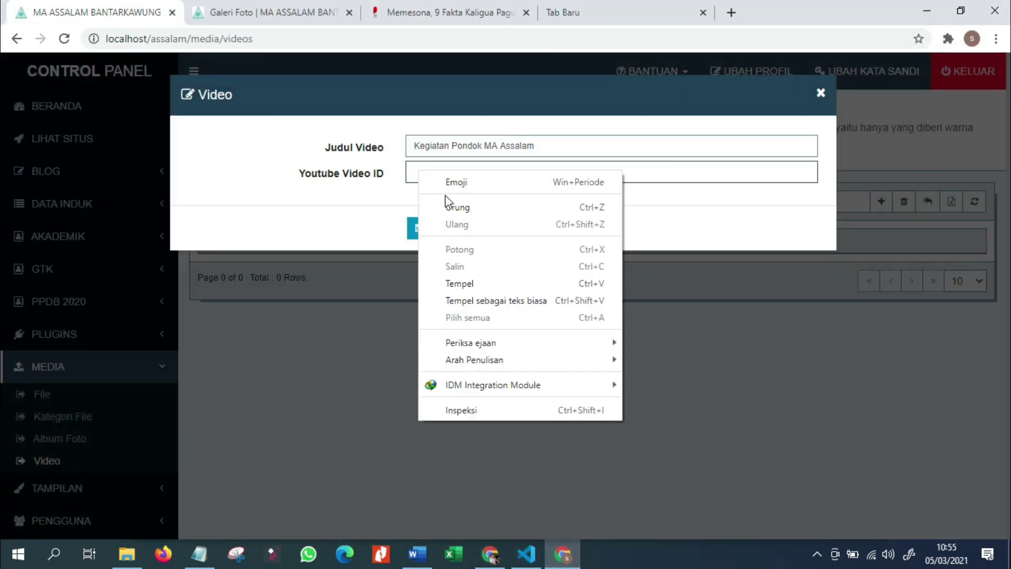
pyautogui.click(470, 283)
pyautogui.click(428, 232)
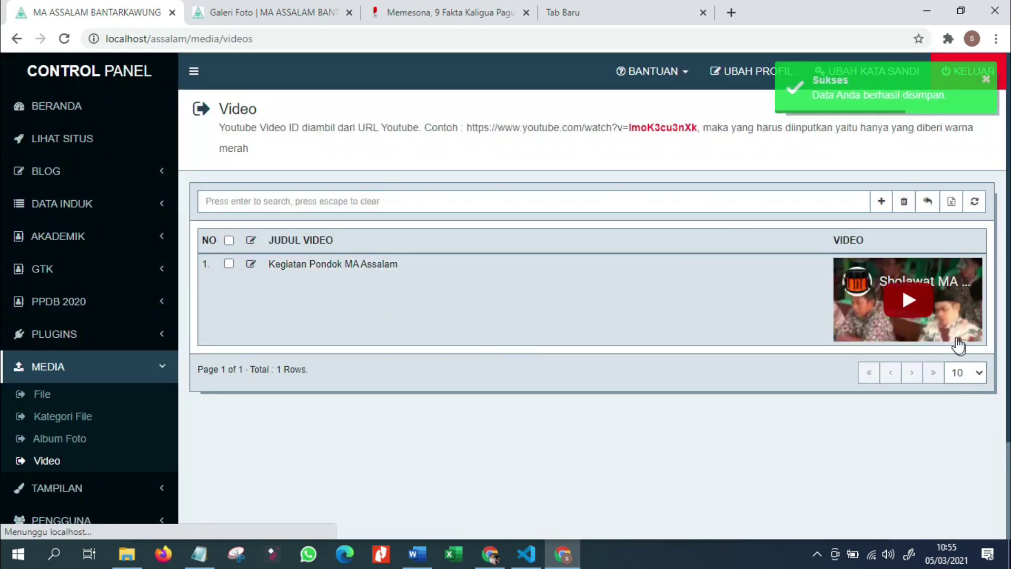
# Step: Open the public school website's home page and play the new clip under Video Terbaru
pyautogui.click(278, 13)
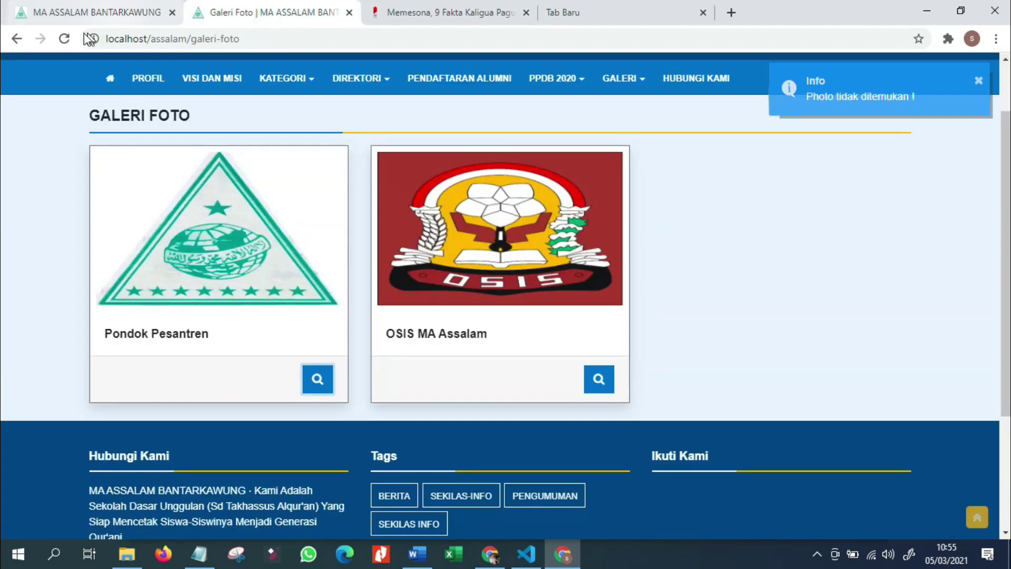
pyautogui.click(63, 39)
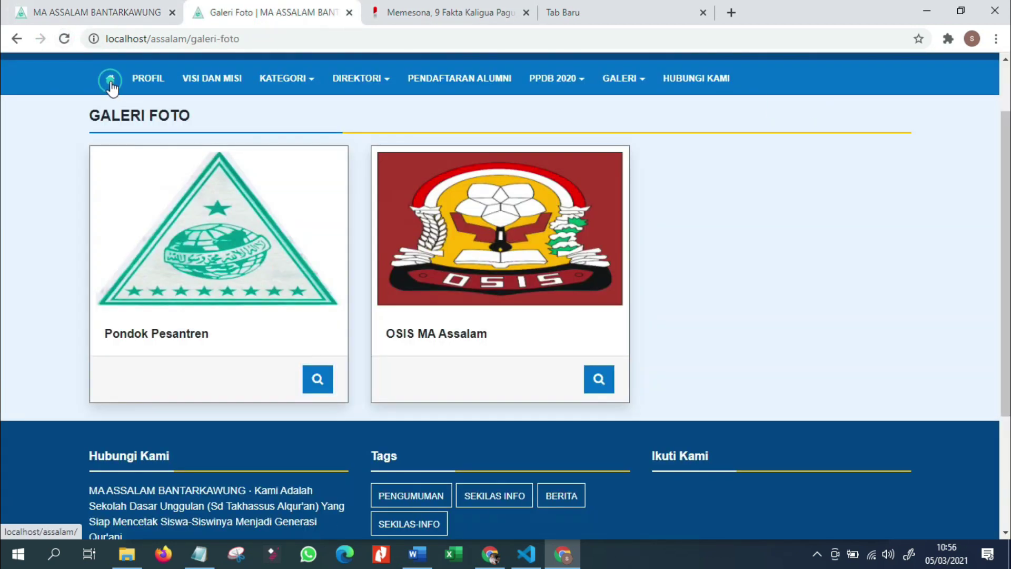
pyautogui.scroll(-20, 20, 322)
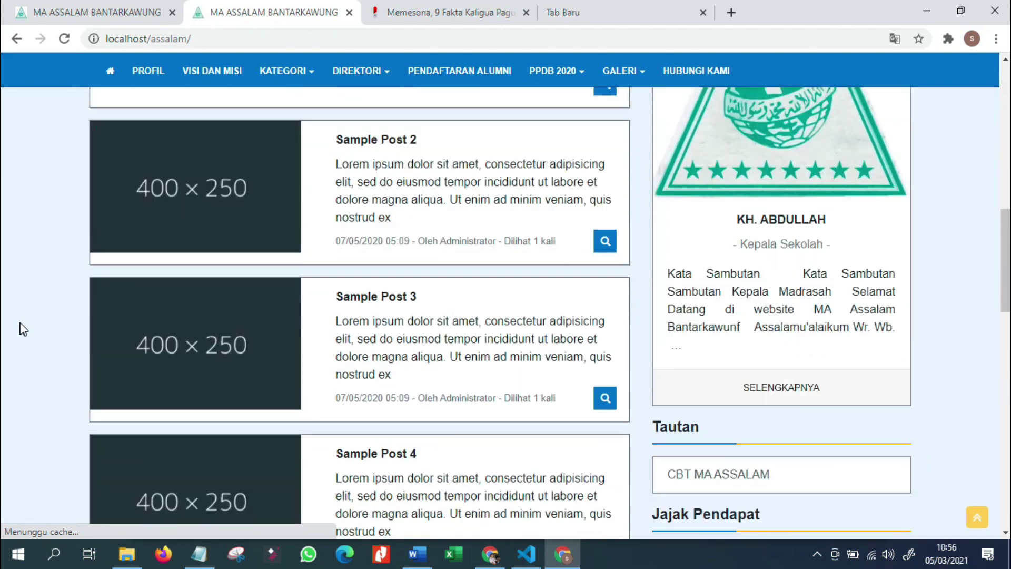
pyautogui.scroll(-4, 24, 327)
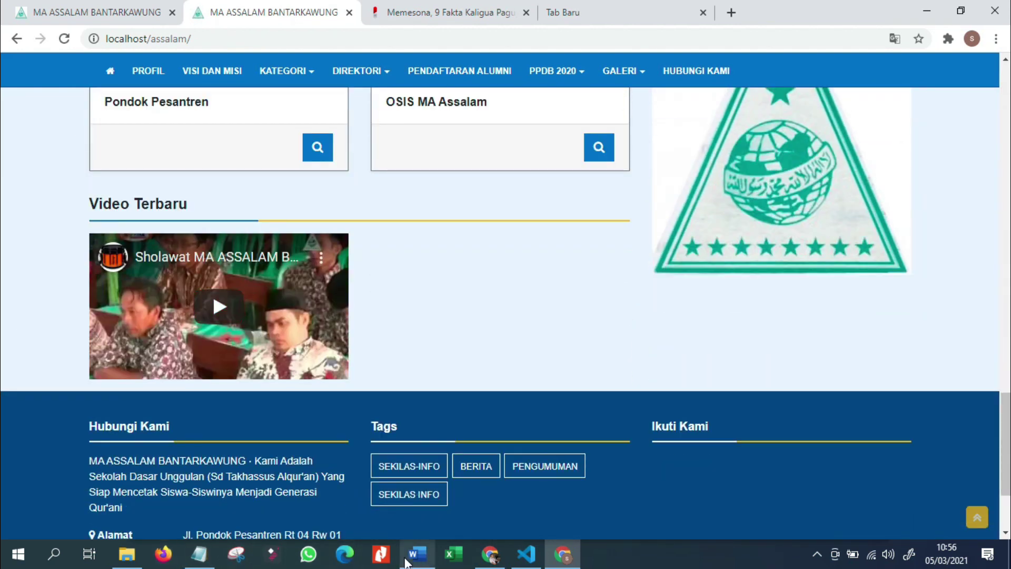
pyautogui.click(490, 554)
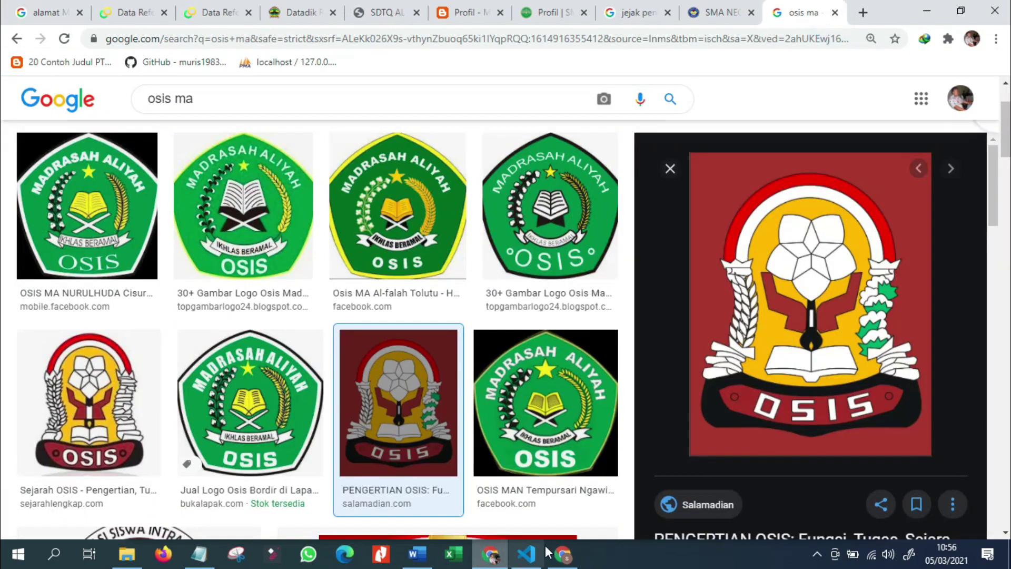
pyautogui.click(562, 554)
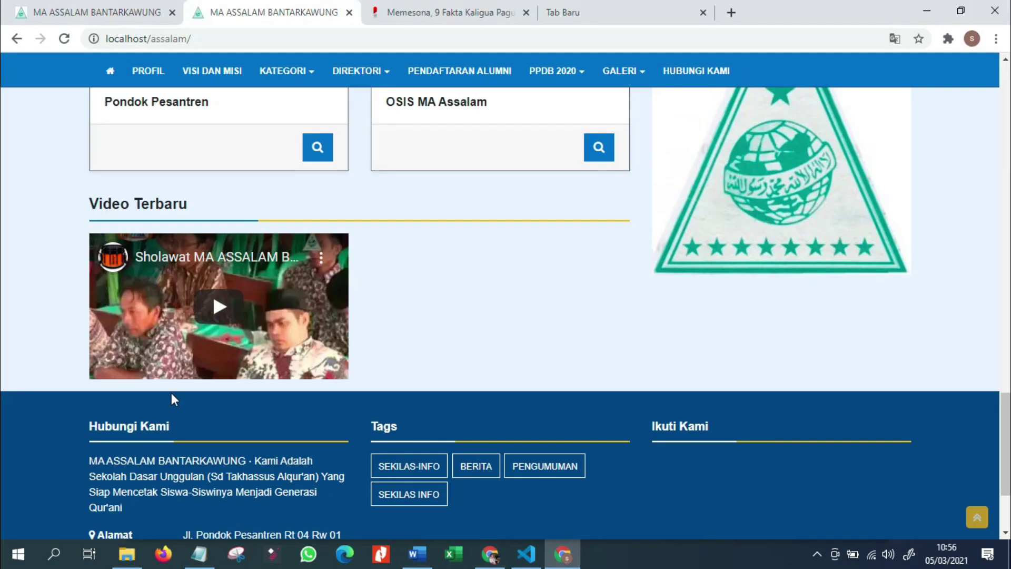
pyautogui.click(215, 326)
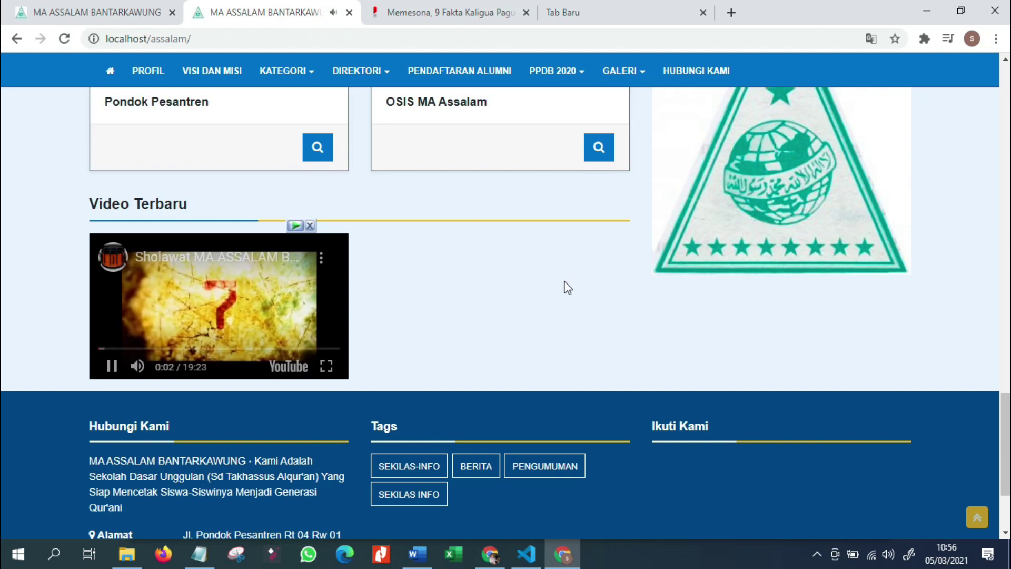
# Step: Compare the home page's latest photos and video with the control panel's video list, and pause the playing clip
pyautogui.scroll(2, 566, 284)
pyautogui.scroll(2, 532, 368)
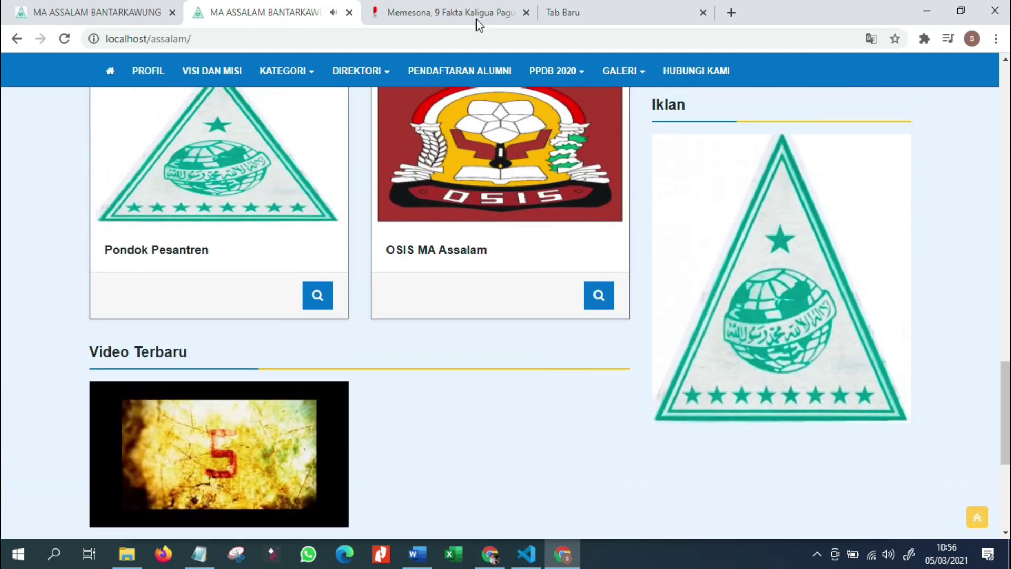
pyautogui.scroll(1, 490, 442)
pyautogui.scroll(3, 485, 450)
pyautogui.click(63, 12)
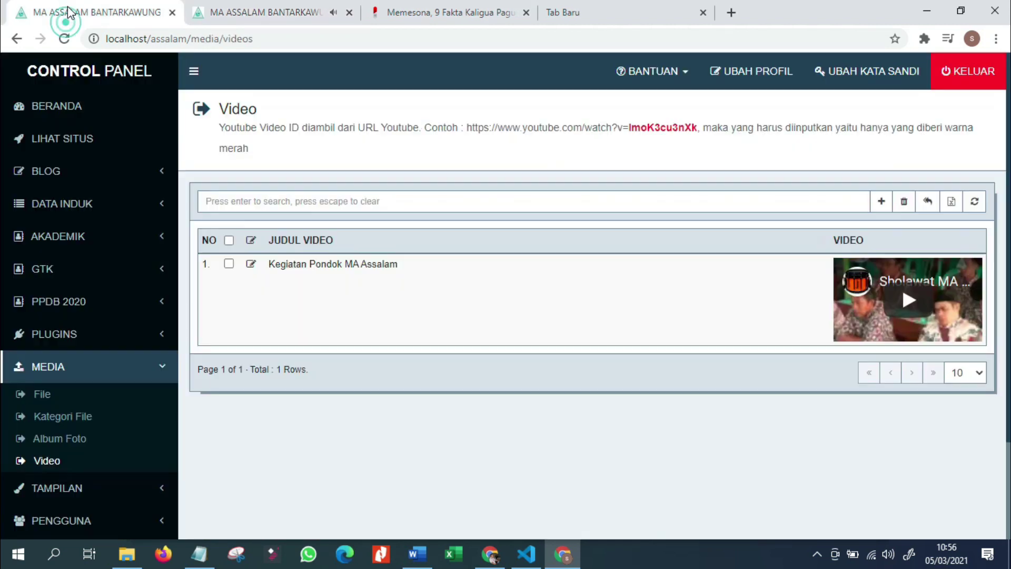
pyautogui.scroll(-1, 100, 368)
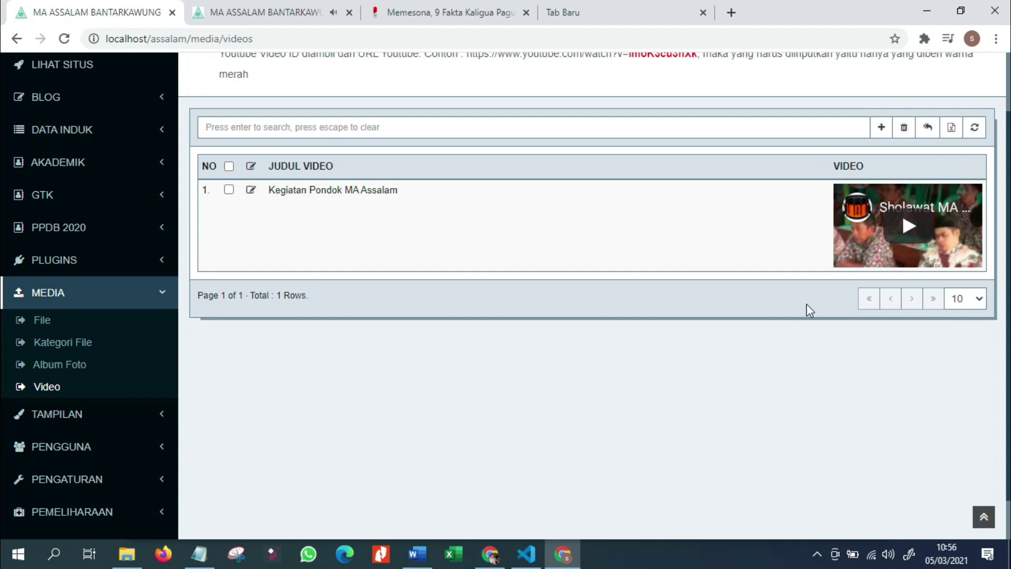
pyautogui.click(260, 12)
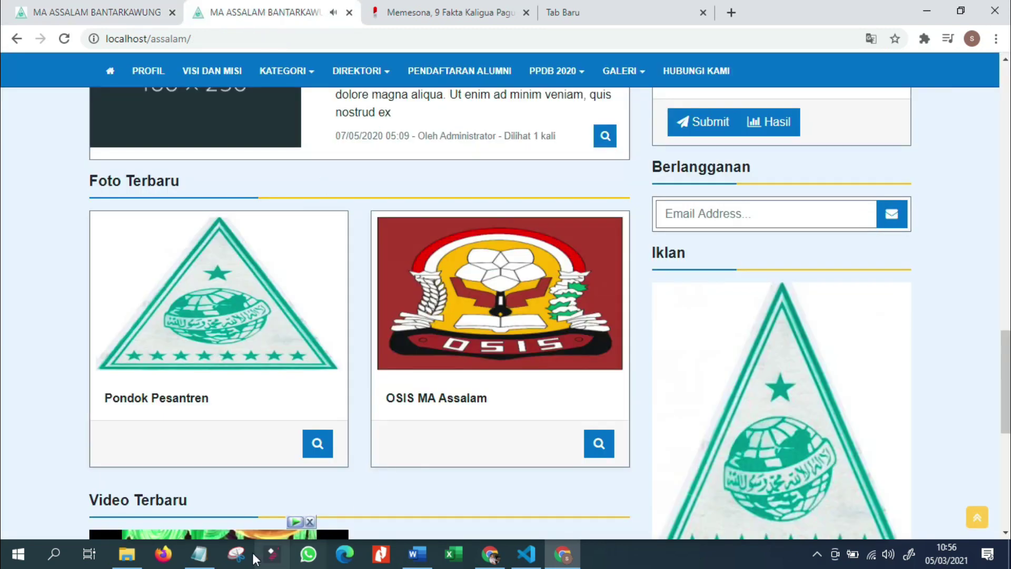
pyautogui.scroll(-5, 237, 418)
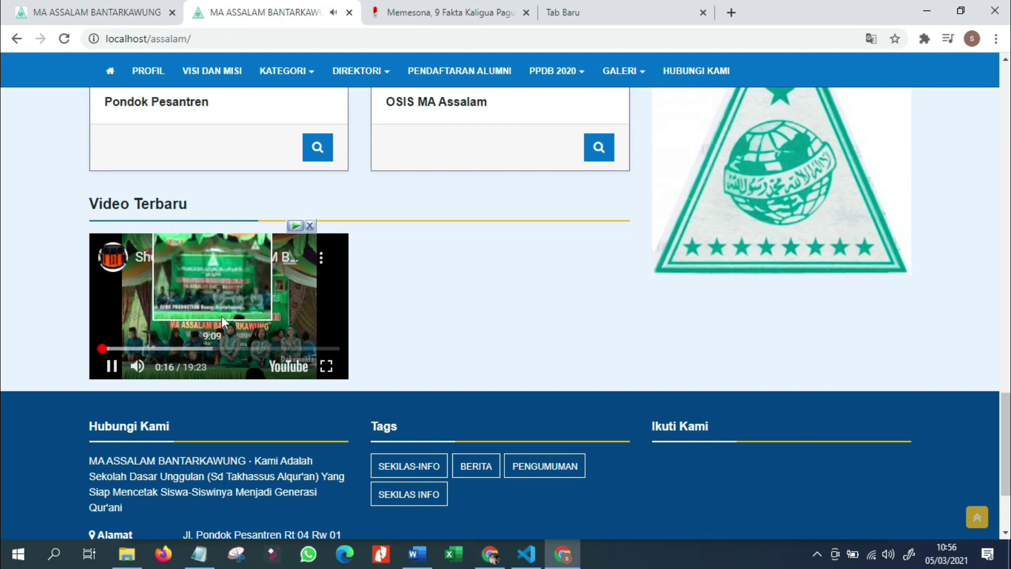
pyautogui.click(231, 286)
pyautogui.click(95, 12)
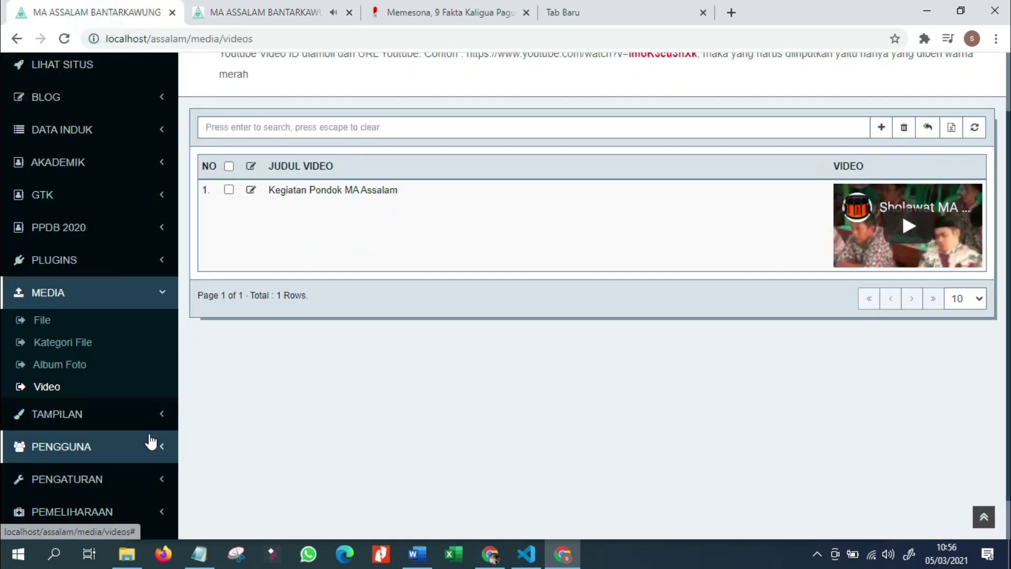
# Step: Open the site's menu settings and examine the menu structure from Profil down to Hubungi Kami
pyautogui.click(147, 415)
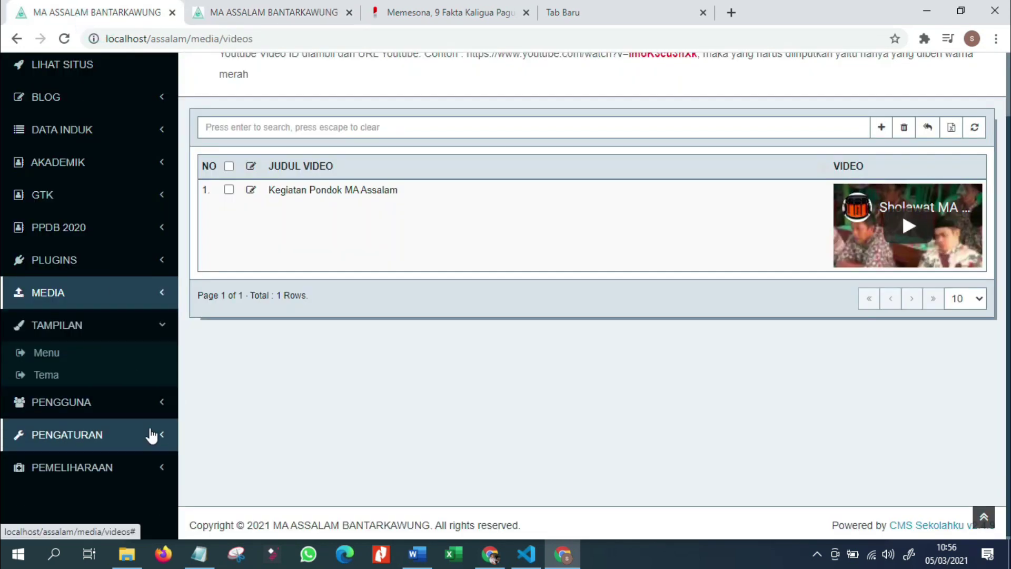
pyautogui.click(85, 362)
pyautogui.click(349, 437)
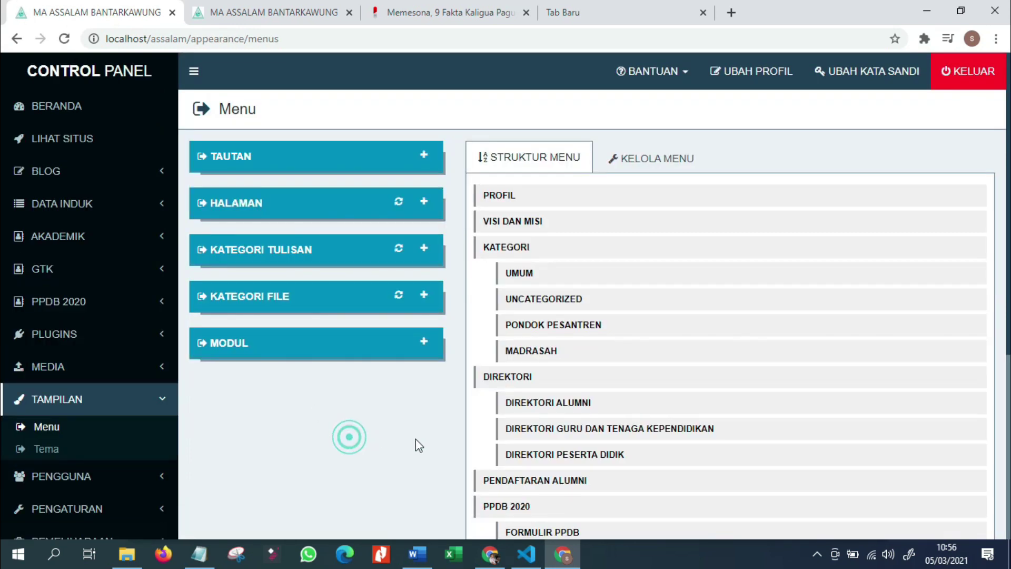
pyautogui.scroll(-6, 823, 421)
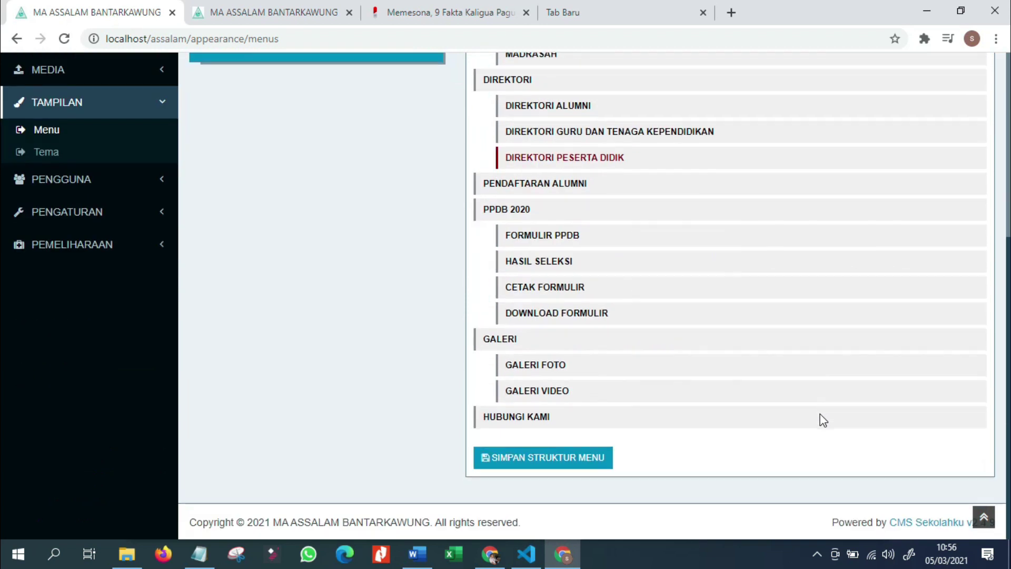
pyautogui.scroll(4, 822, 421)
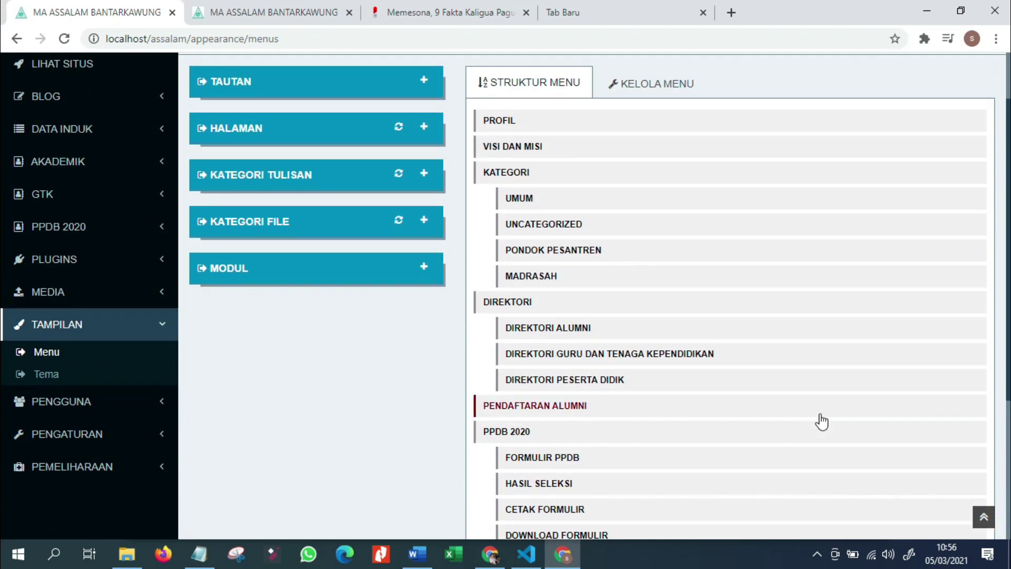
pyautogui.scroll(-3, 821, 422)
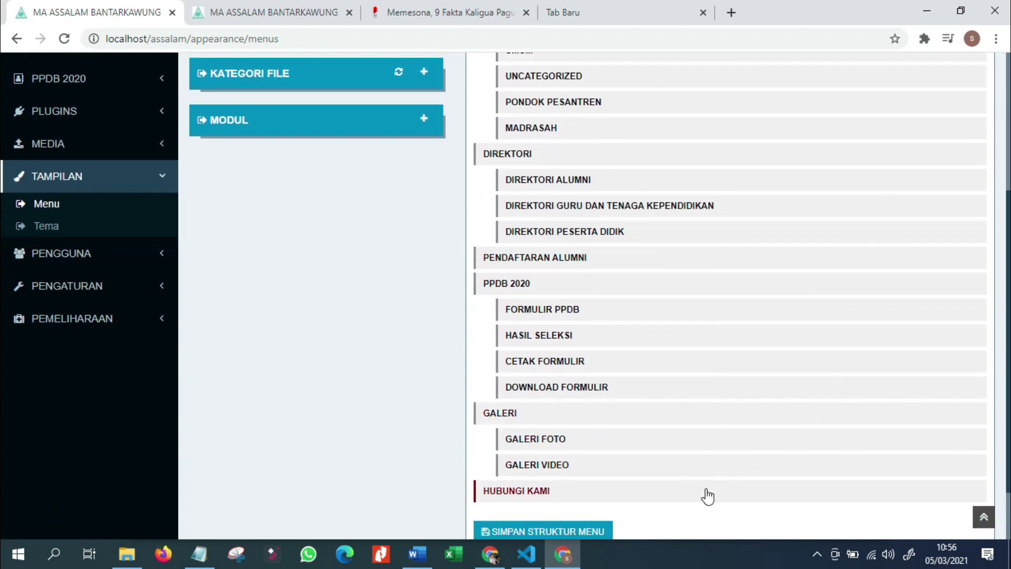
pyautogui.scroll(5, 707, 495)
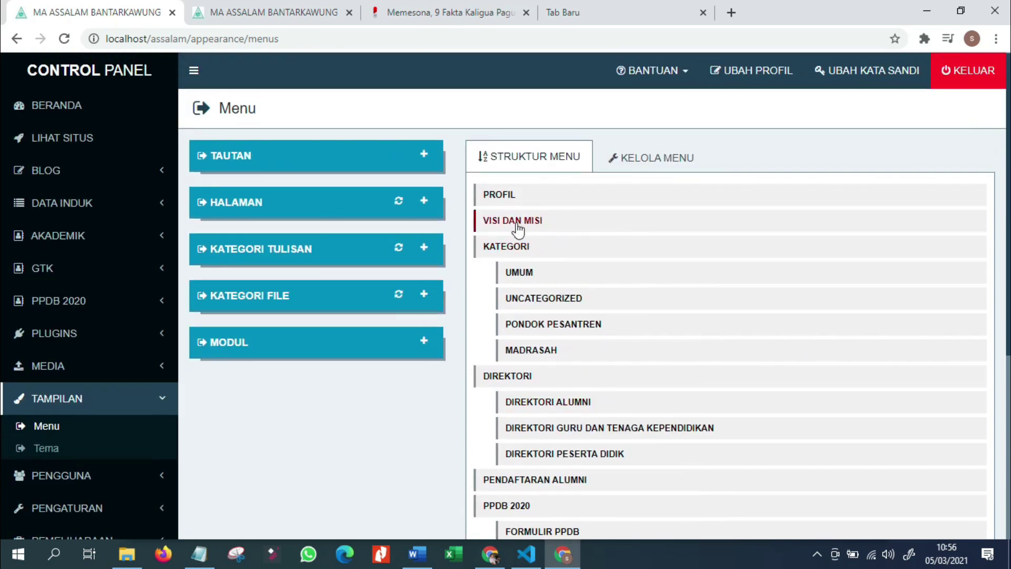
pyautogui.scroll(-4, 517, 229)
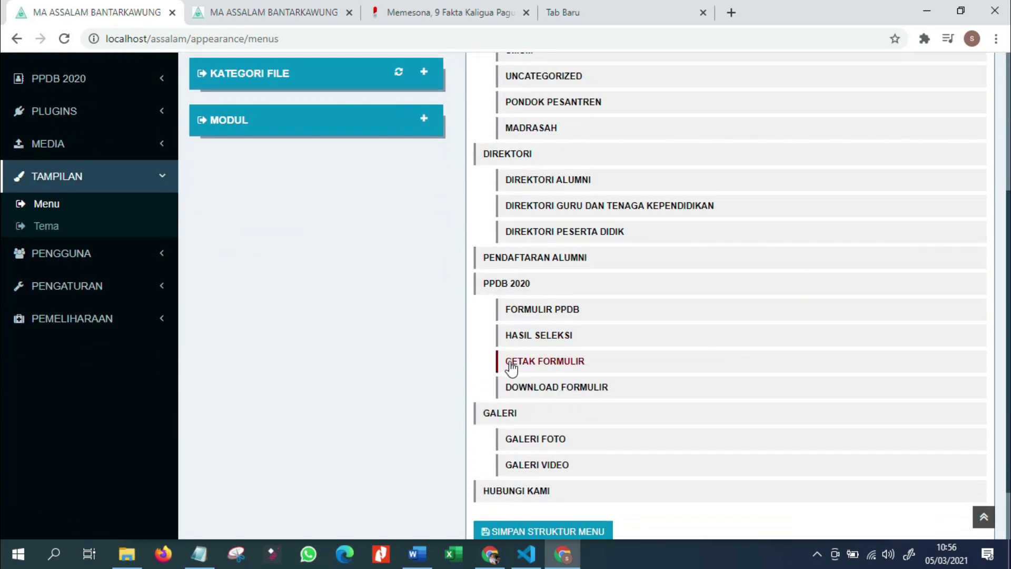
pyautogui.scroll(-1, 512, 370)
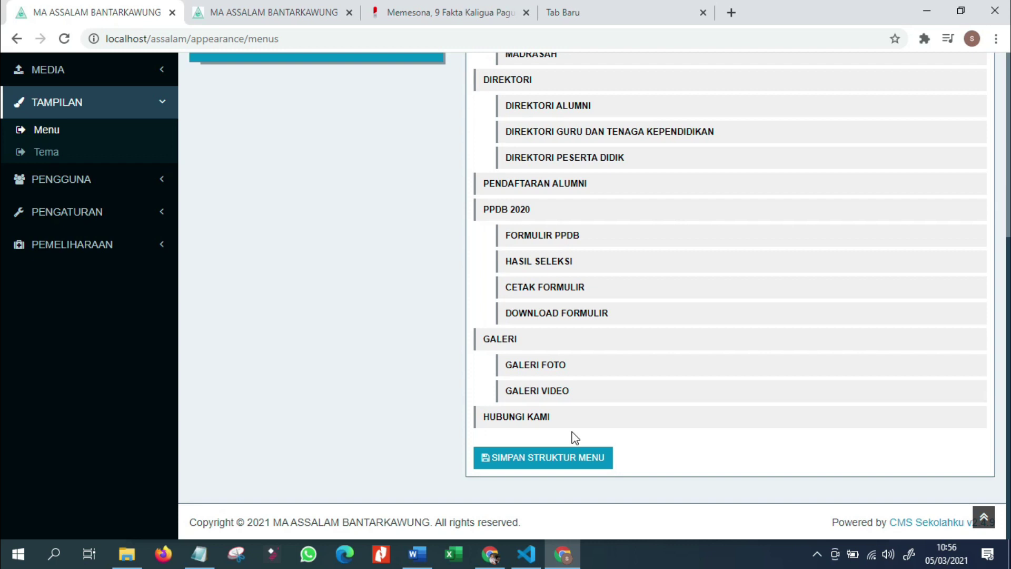
pyautogui.scroll(6, 580, 419)
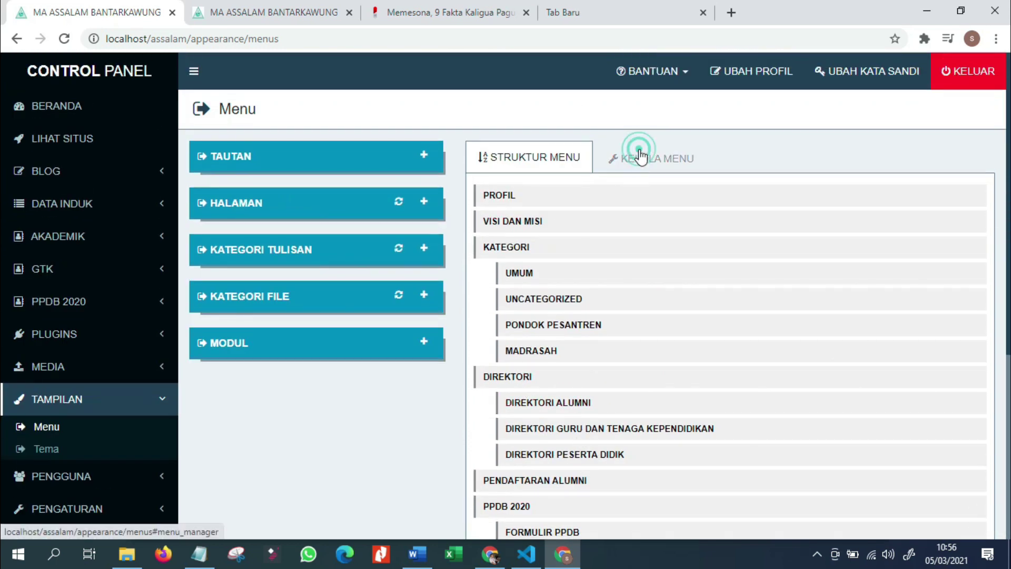
# Step: Delete the Uncategorized entry from the list of managed menus and confirm the deletion
pyautogui.click(640, 157)
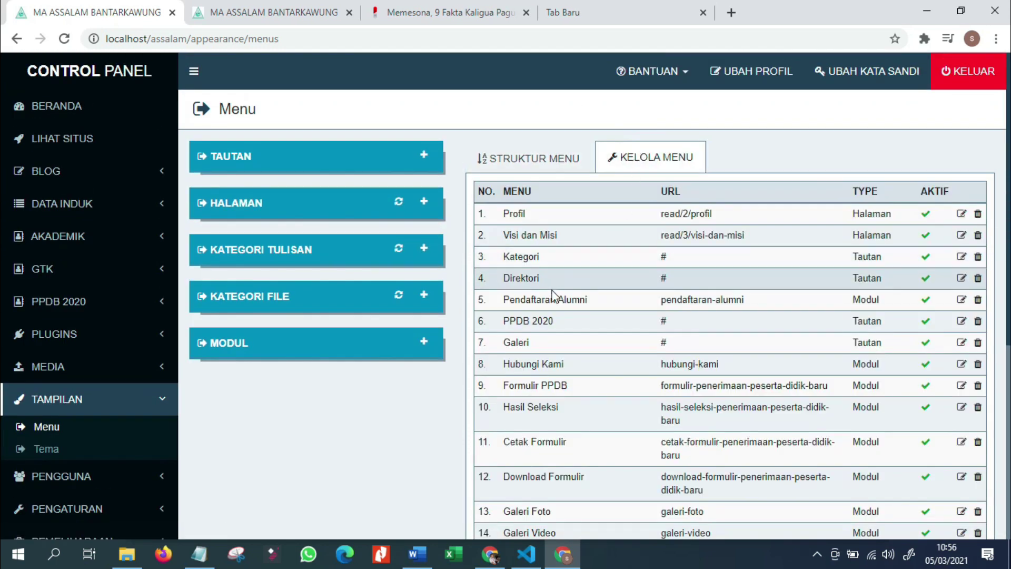
pyautogui.scroll(-1, 553, 300)
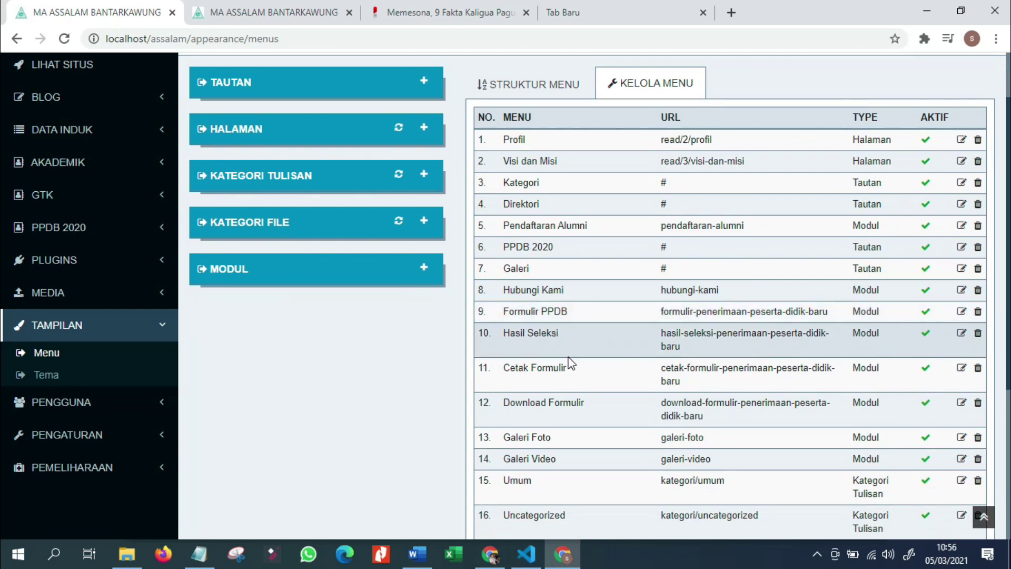
pyautogui.scroll(-2, 574, 374)
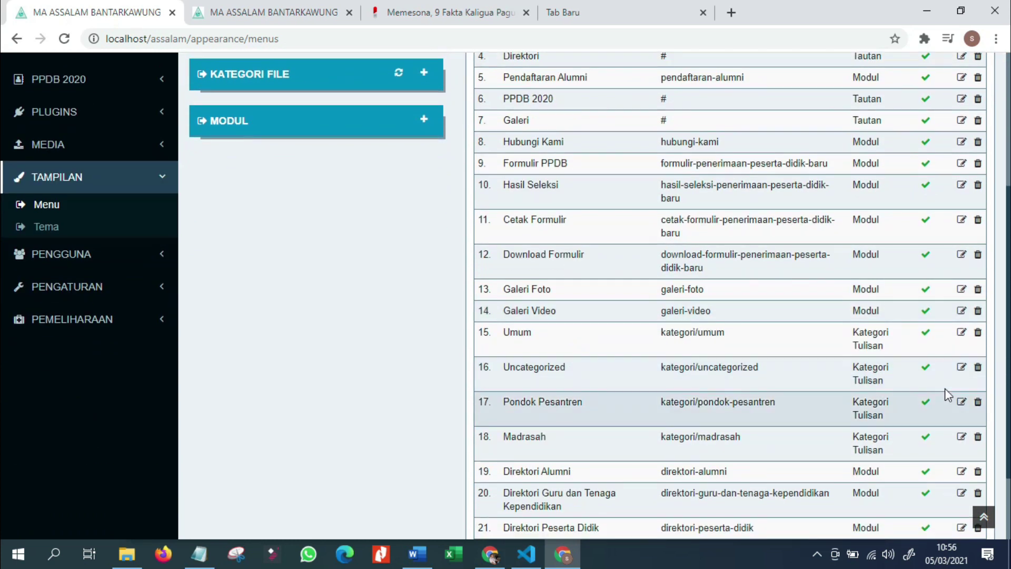
pyautogui.click(978, 369)
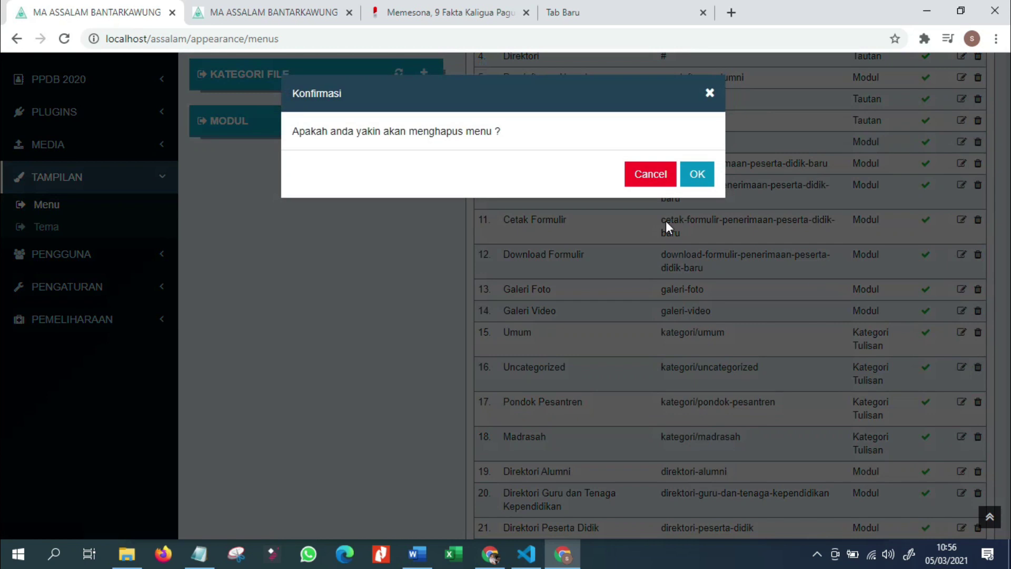
pyautogui.click(696, 175)
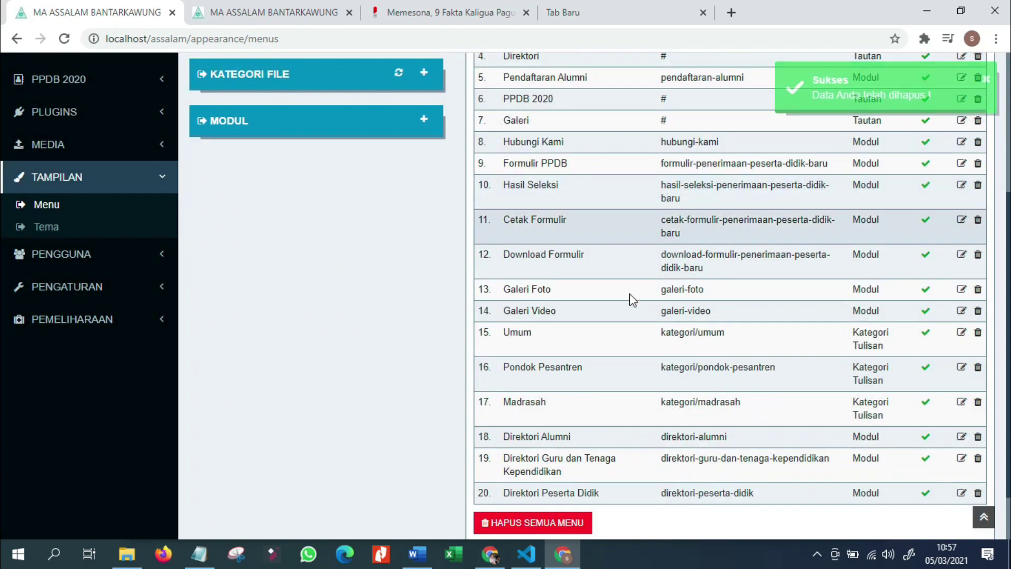
# Step: Return to the menu structure and save it without the Uncategorized entry
pyautogui.scroll(-1, 611, 341)
pyautogui.scroll(5, 611, 342)
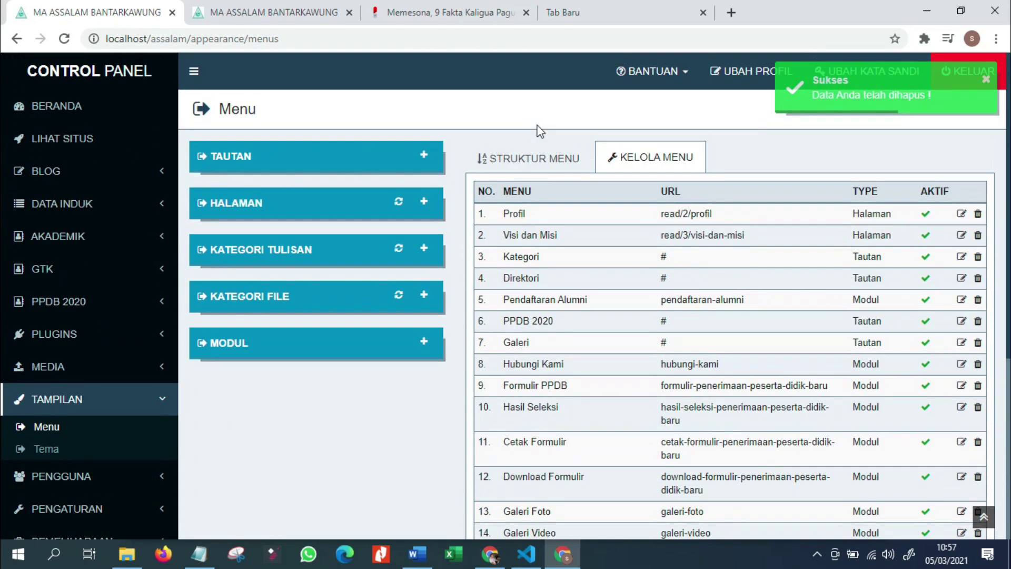
pyautogui.click(537, 154)
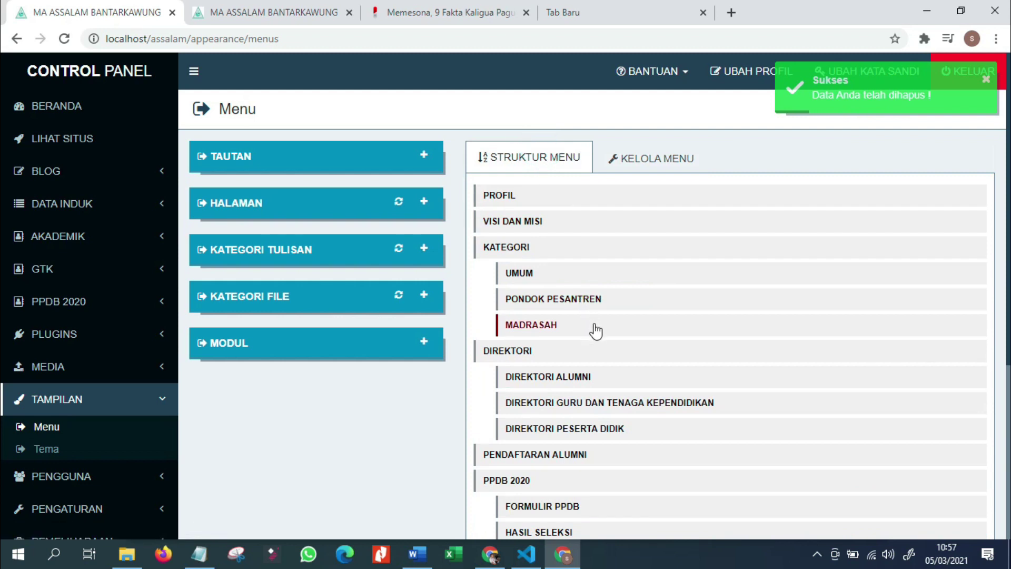
pyautogui.scroll(-5, 595, 331)
pyautogui.click(521, 461)
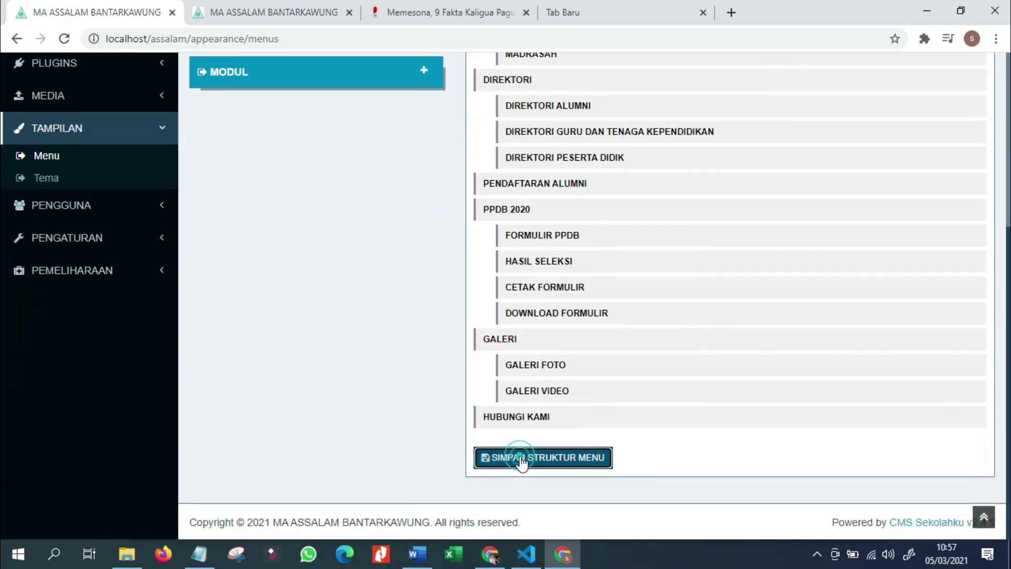
# Step: Reload the public school website and check which entries the Kategori menu lists
pyautogui.click(264, 16)
pyautogui.scroll(10, 342, 337)
pyautogui.moveTo(294, 76)
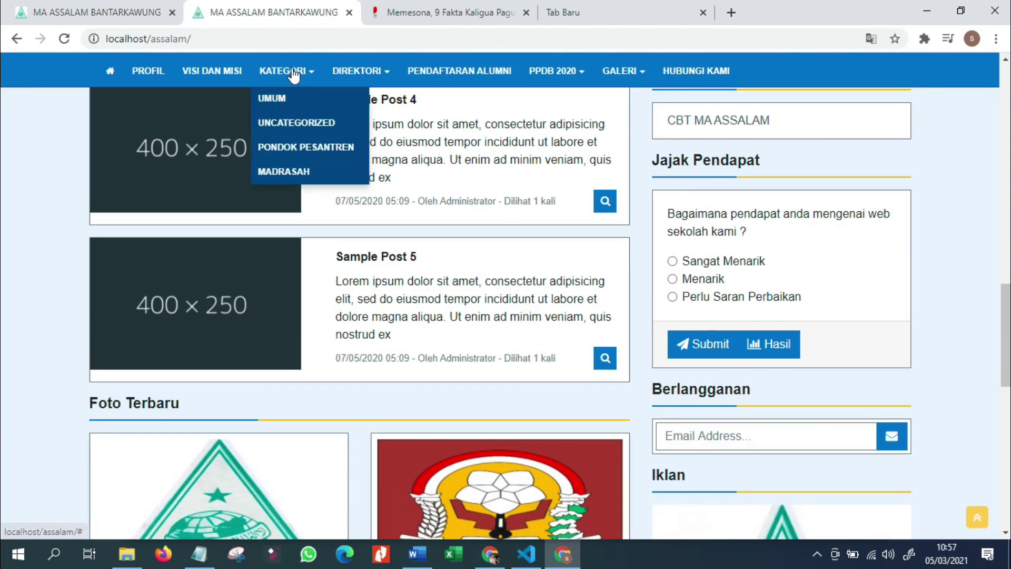
pyautogui.press('F5')
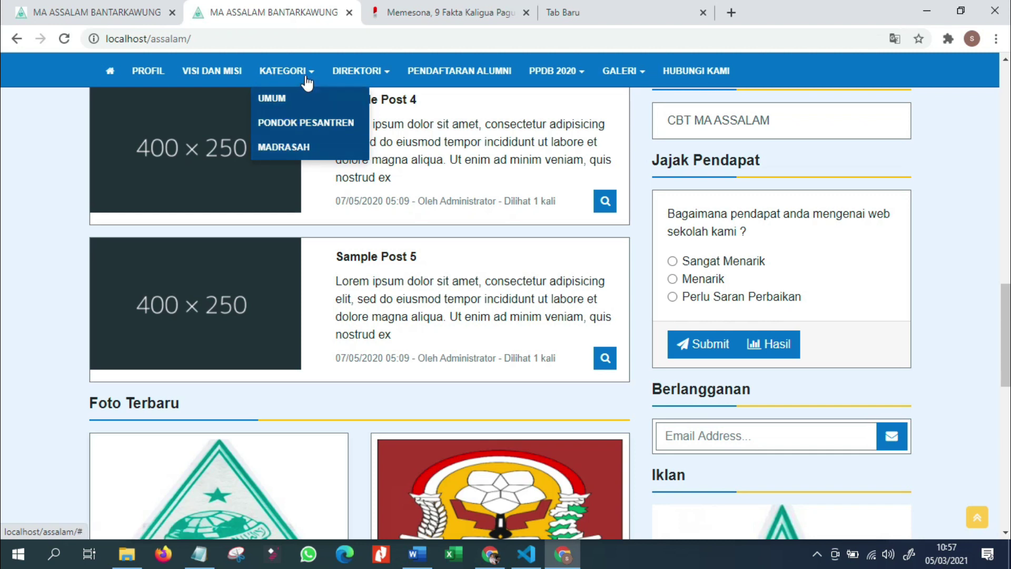
# Step: Back in the control panel's menu management, change the Kategori menu's title to BERITA and update it
pyautogui.click(116, 10)
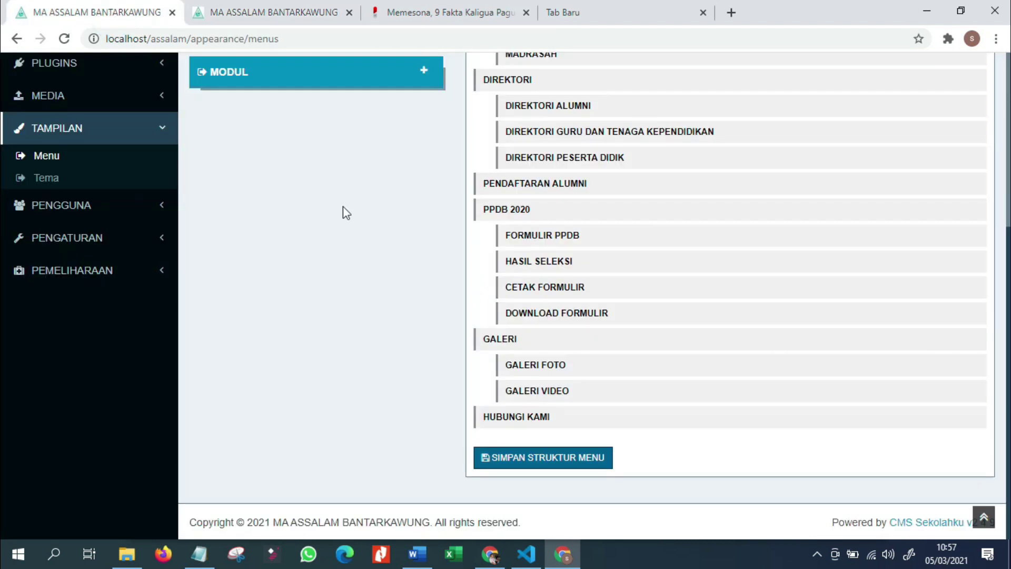
pyautogui.scroll(5, 342, 213)
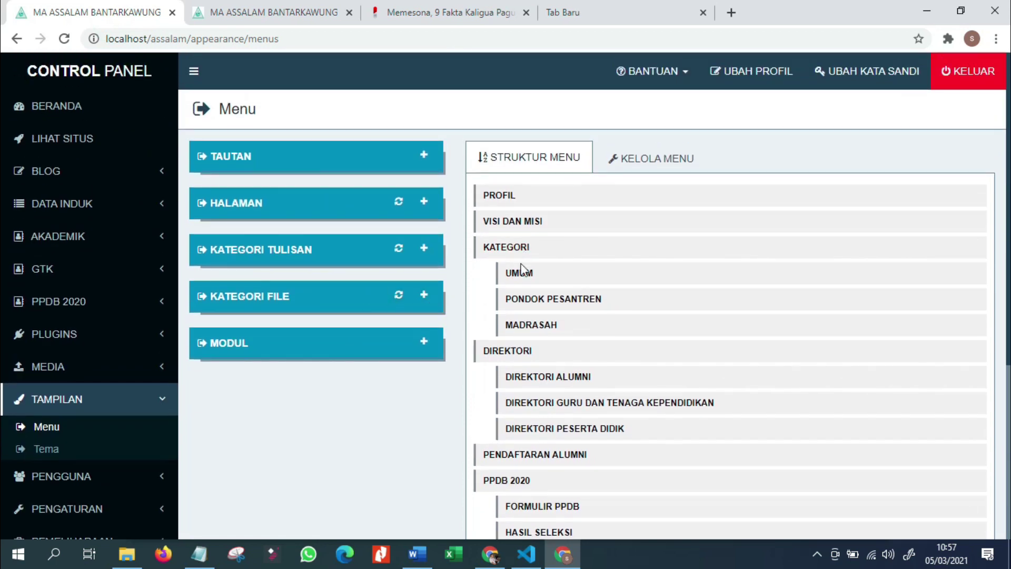
pyautogui.click(661, 158)
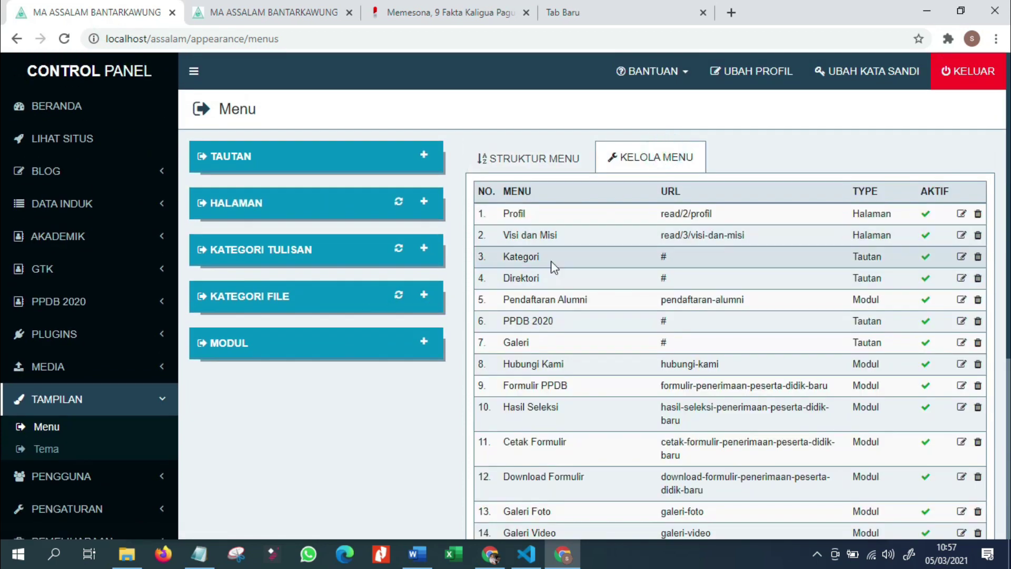
pyautogui.click(959, 258)
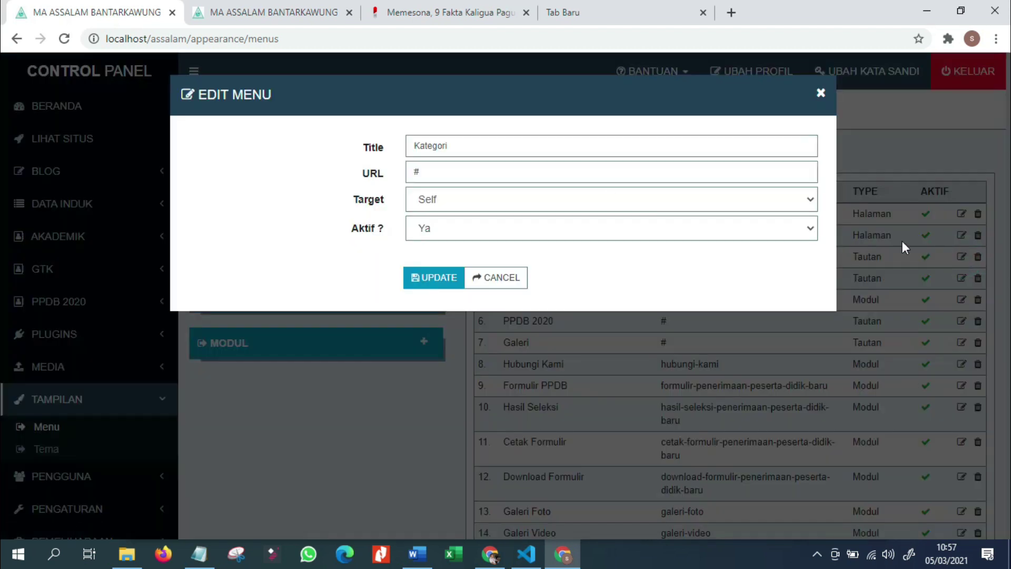
pyautogui.click(534, 149)
pyautogui.write('BERTI')
pyautogui.press('BackSpace')
pyautogui.press('BackSpace')
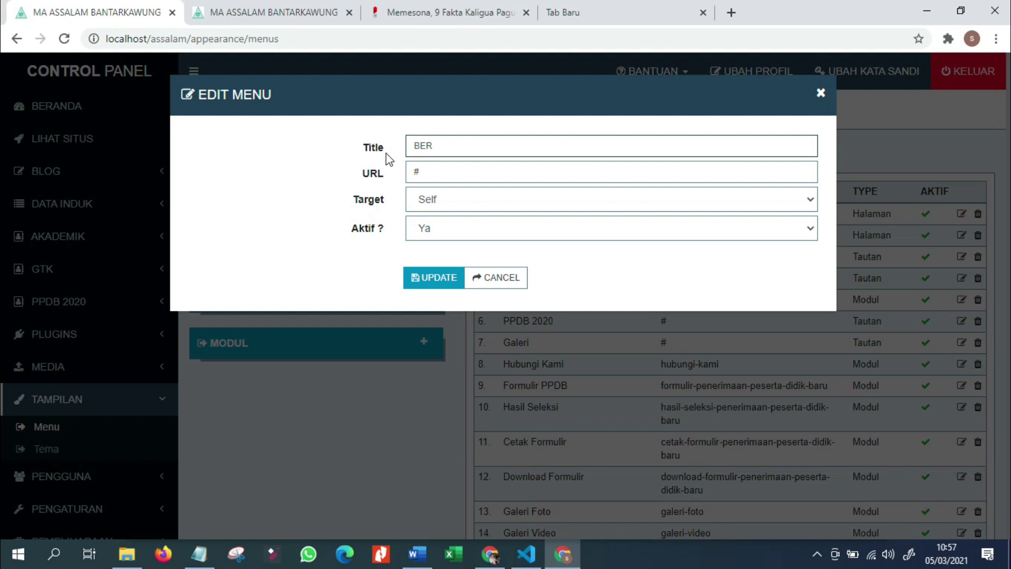
pyautogui.click(424, 274)
# Step: Reload the menu settings page and save the menu structure containing the renamed Berita menu
pyautogui.scroll(-3, 527, 295)
pyautogui.scroll(-2, 533, 335)
pyautogui.scroll(5, 535, 84)
pyautogui.click(533, 100)
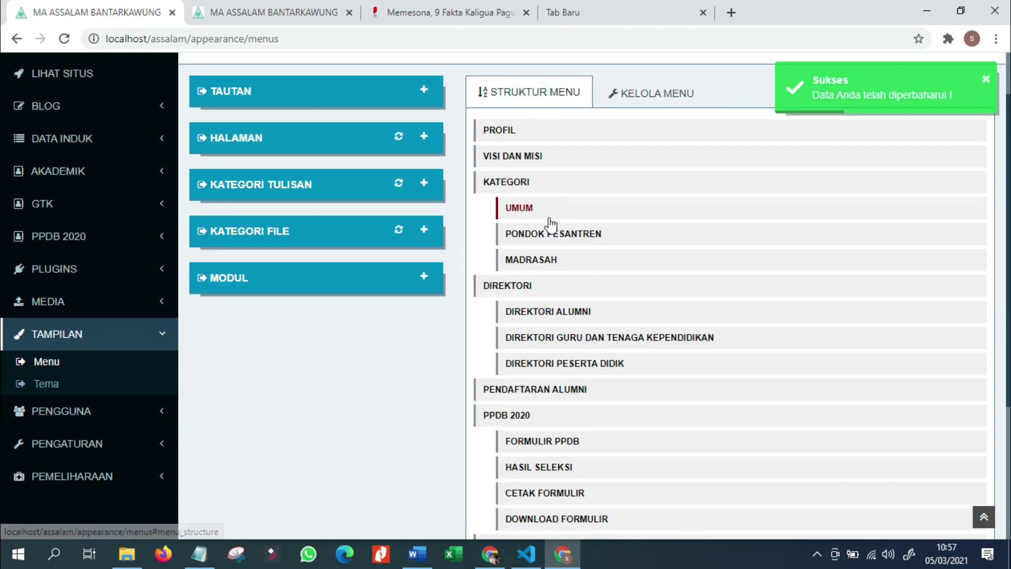
pyautogui.scroll(-3, 513, 218)
pyautogui.click(392, 228)
pyautogui.rightClick(384, 232)
pyautogui.click(371, 168)
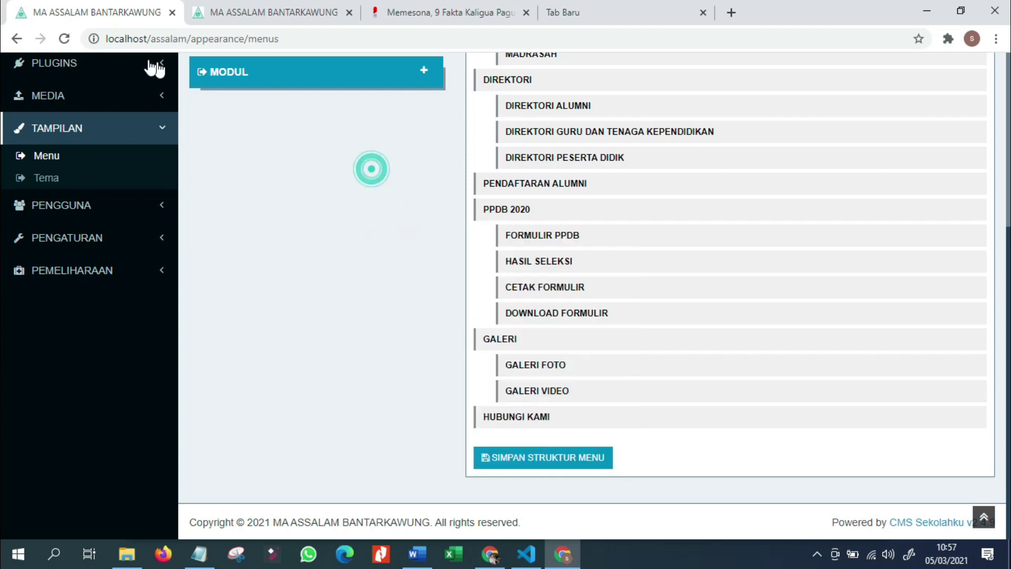
pyautogui.click(65, 38)
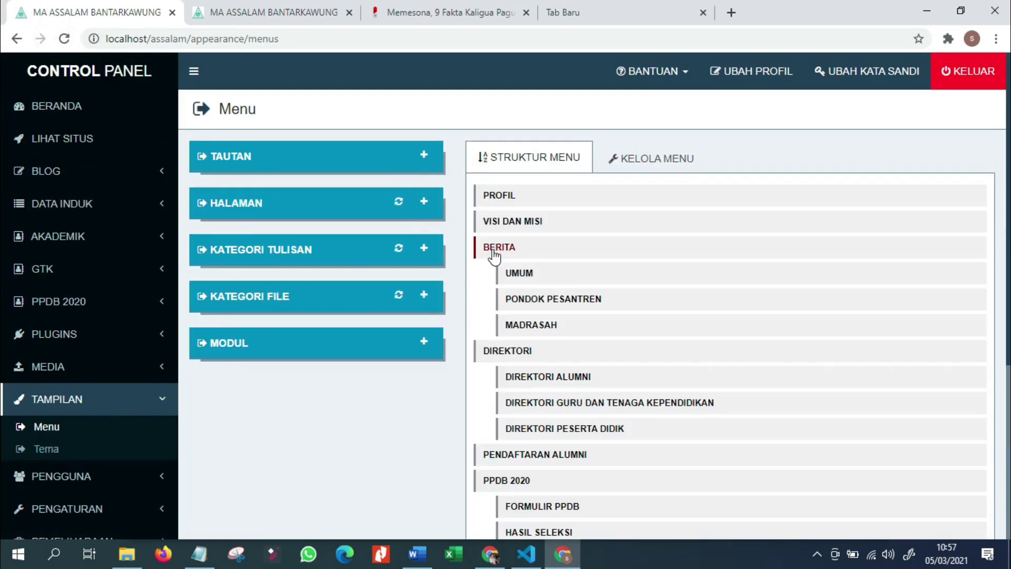
pyautogui.scroll(-4, 494, 255)
pyautogui.click(539, 463)
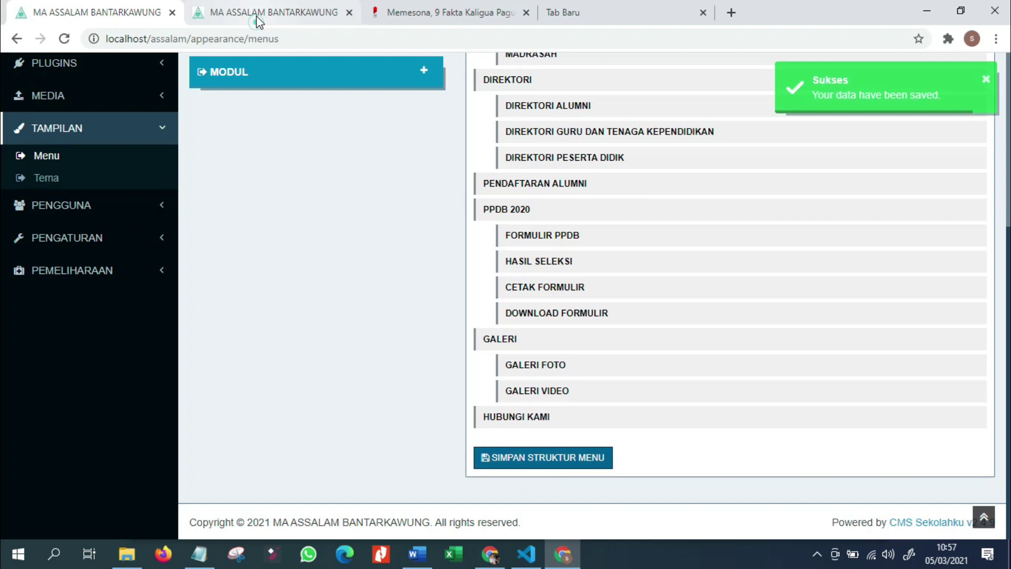
# Step: Reload the public school website's home page and check the Berita menu in the navigation bar
pyautogui.click(256, 15)
pyautogui.scroll(10, 210, 127)
pyautogui.scroll(8, 238, 129)
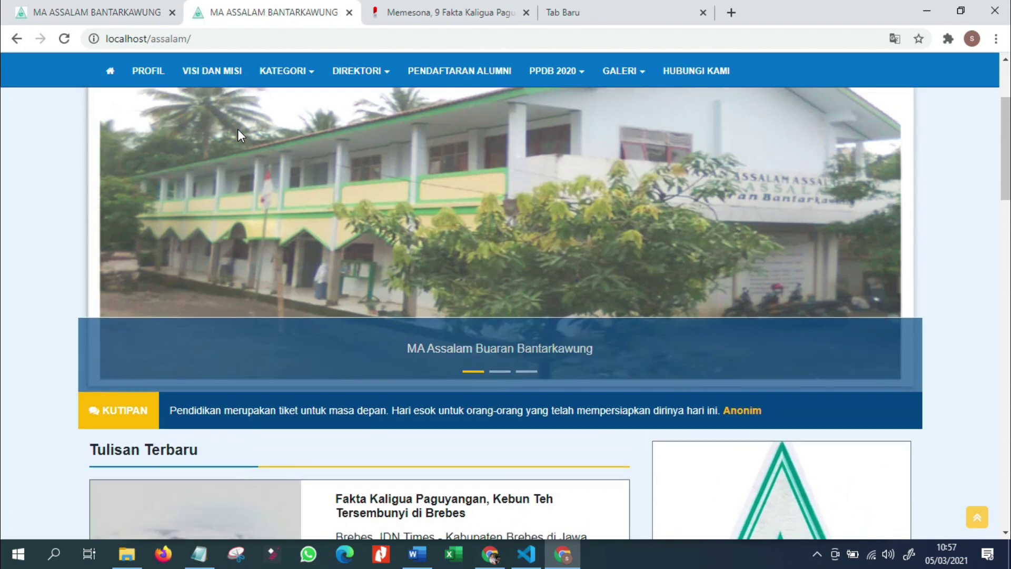
pyautogui.click(63, 39)
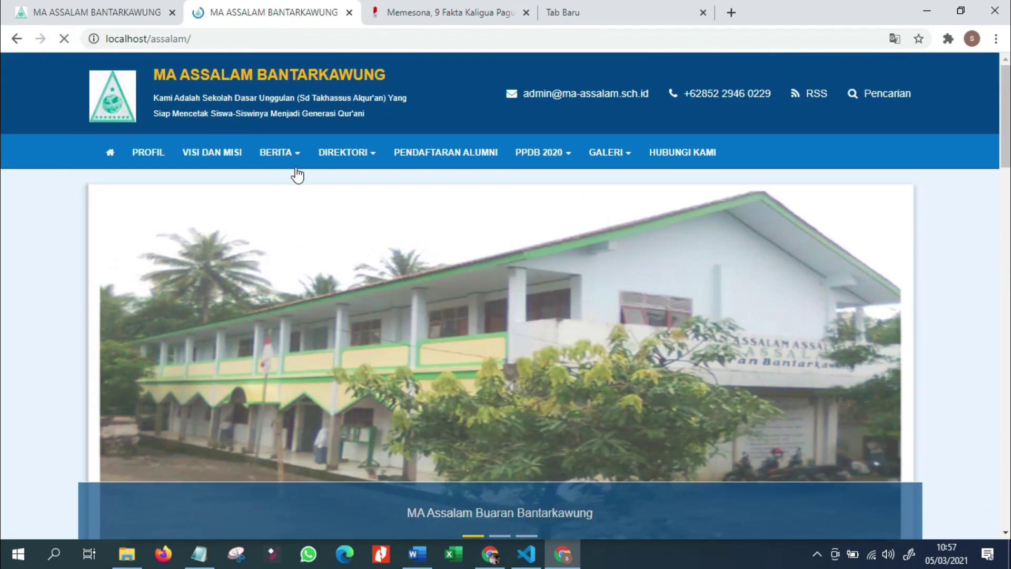
pyautogui.moveTo(289, 155)
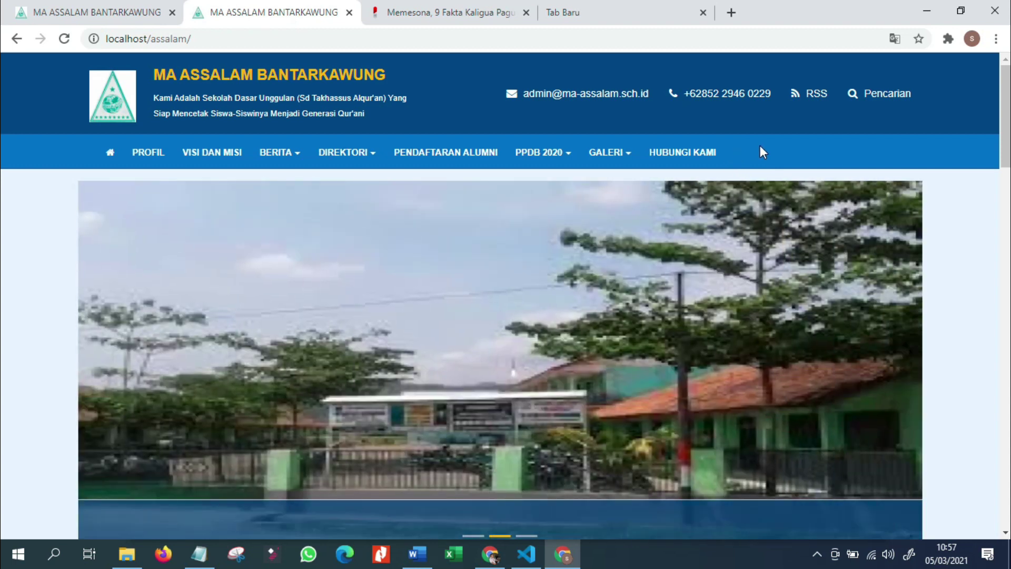
# Step: Return to the control panel's menu management and open the Tautan form for adding a custom link
pyautogui.click(97, 12)
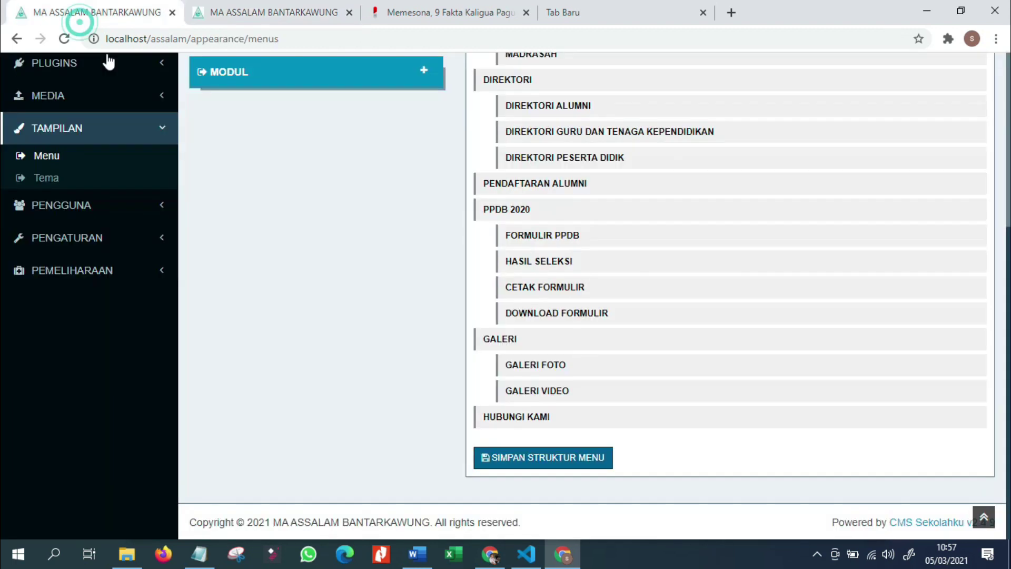
pyautogui.scroll(3, 66, 400)
pyautogui.scroll(3, 66, 400)
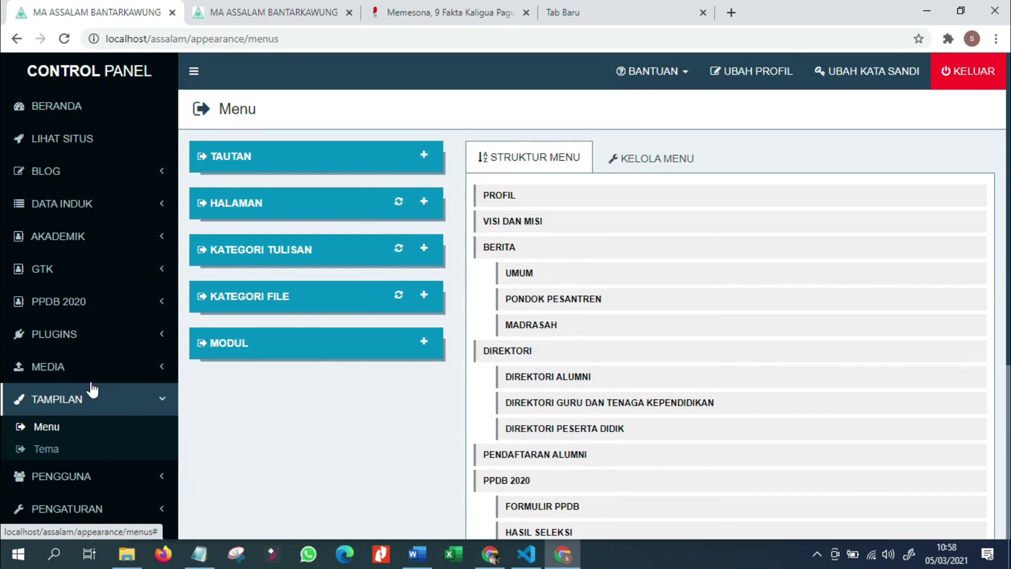
pyautogui.click(424, 155)
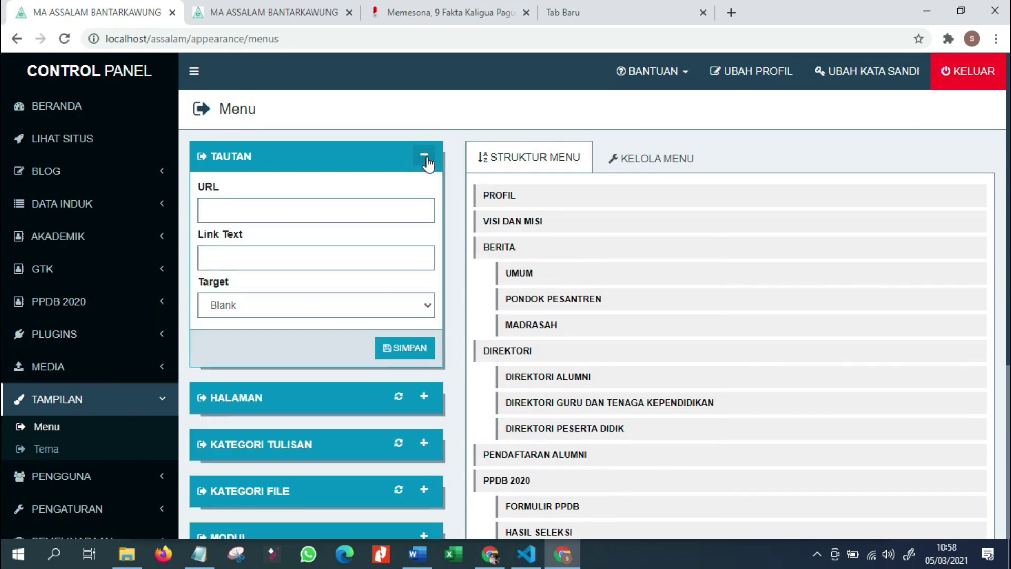
pyautogui.click(356, 212)
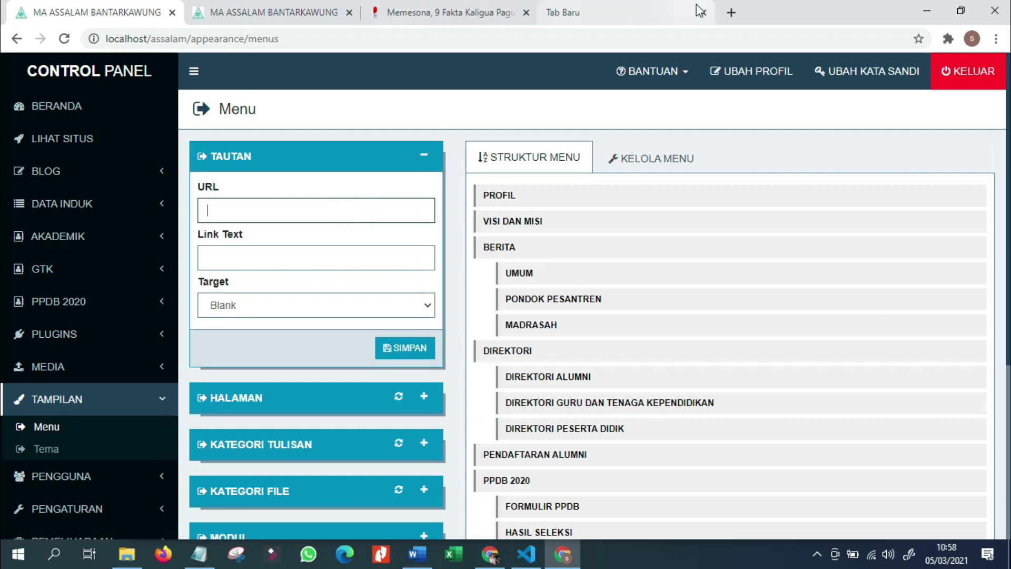
# Step: Open smansasalem.com in a new browser tab and copy its address
pyautogui.click(731, 13)
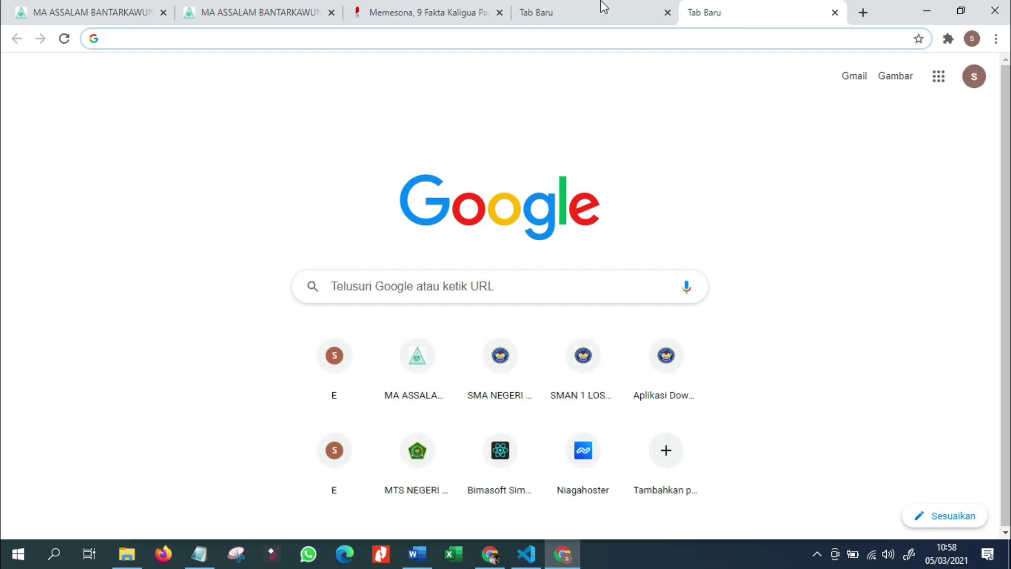
pyautogui.write('SMANSA')
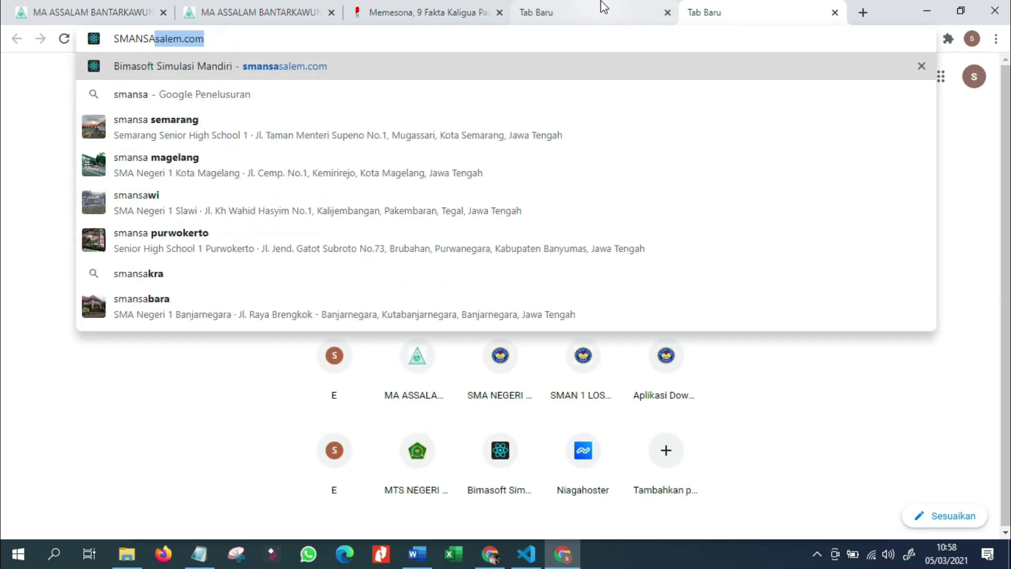
pyautogui.press('Return')
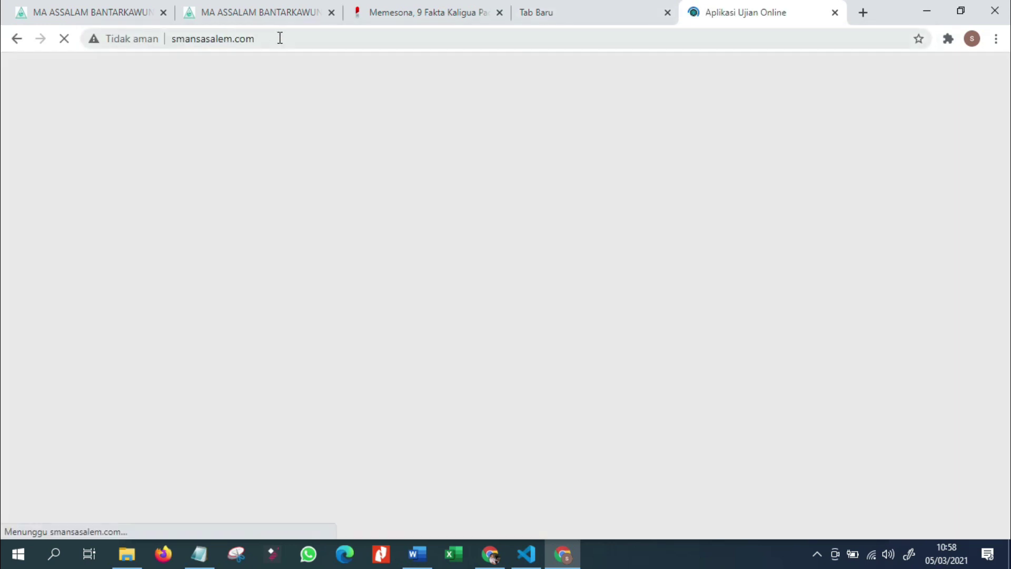
pyautogui.click(275, 38)
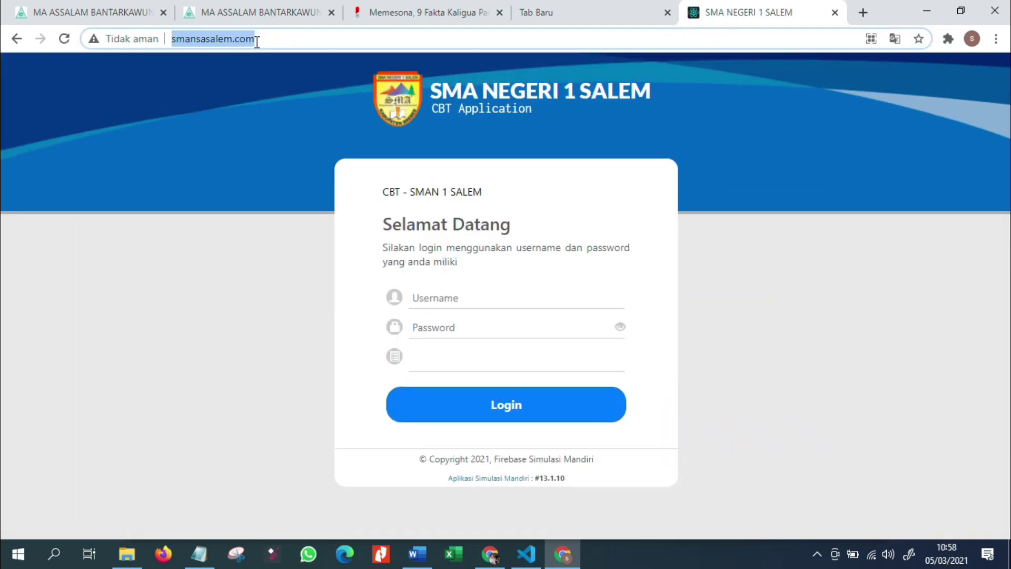
pyautogui.rightClick(239, 38)
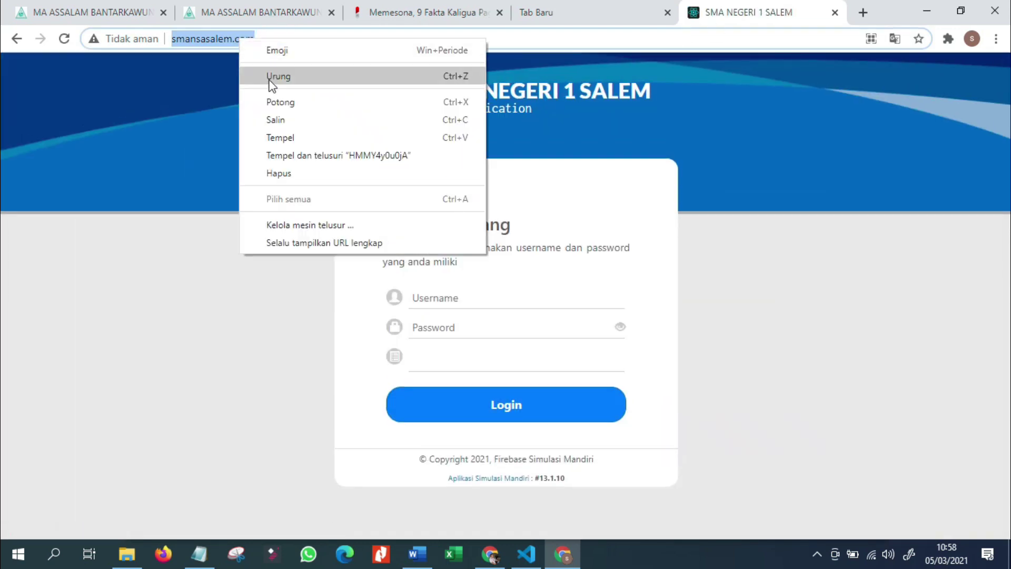
pyautogui.click(277, 122)
pyautogui.click(252, 14)
pyautogui.click(92, 12)
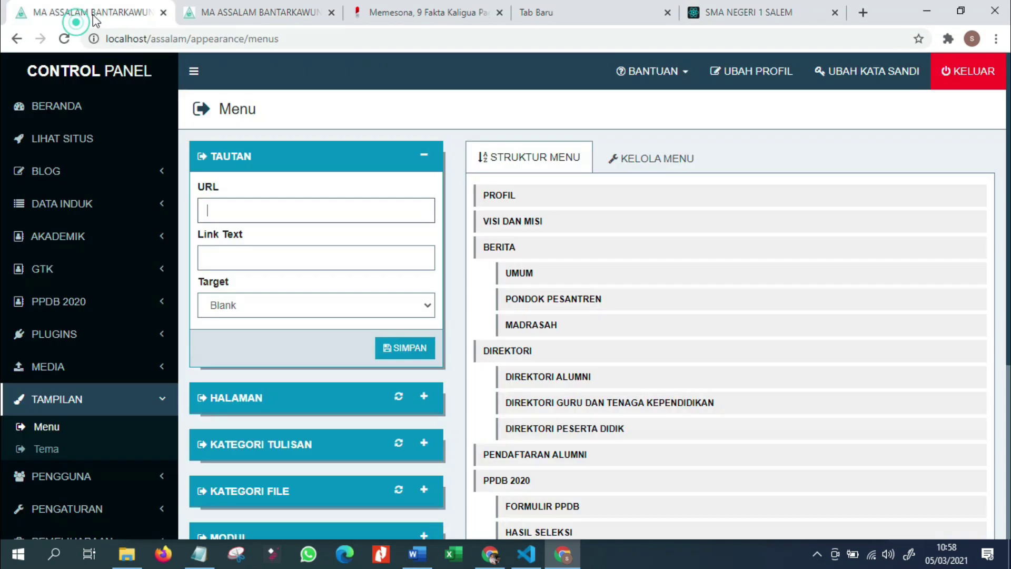
pyautogui.click(226, 203)
pyautogui.hotkey('ctrl', 'v')
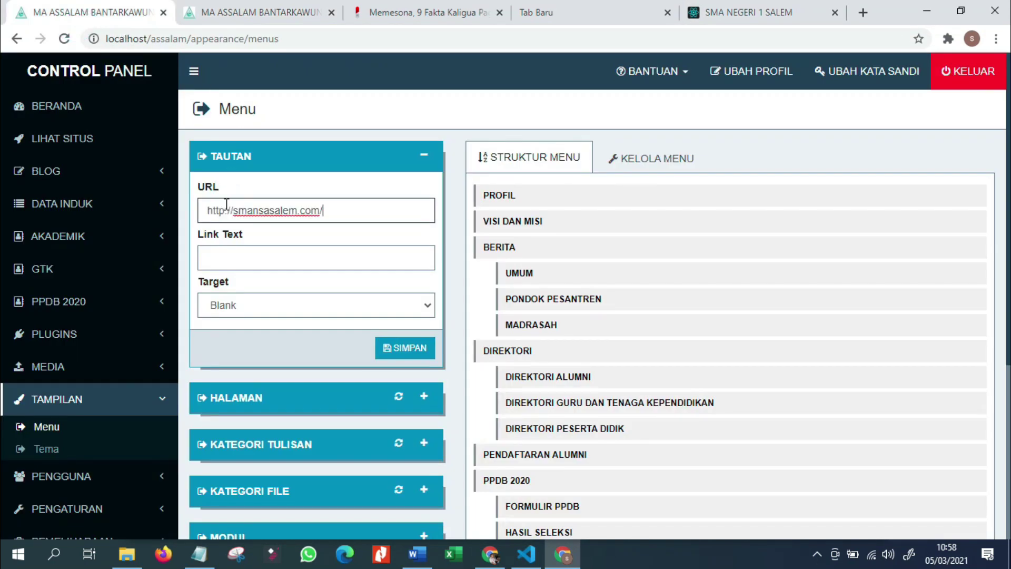
pyautogui.click(257, 262)
pyautogui.write('CBT')
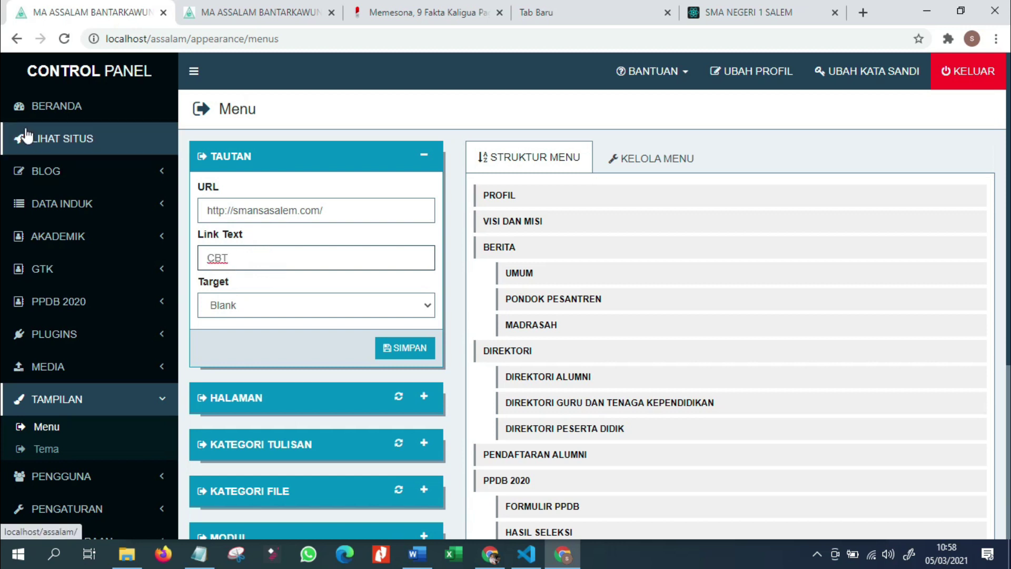
pyautogui.click(394, 351)
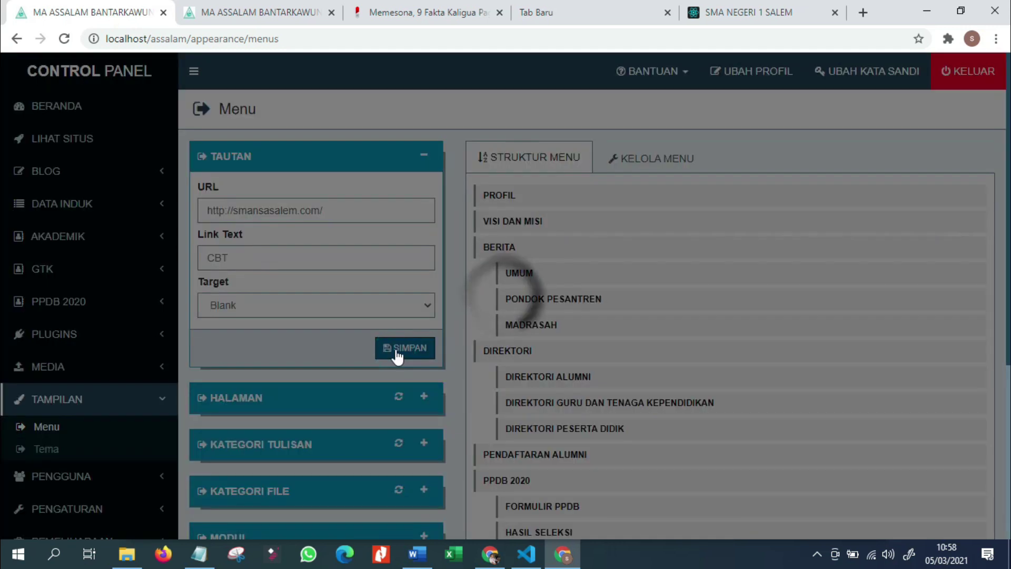
# Step: Move the CBT link to the end of the menu structure, below Hubungi Kami, and save the structure
pyautogui.moveTo(497, 203); pyautogui.dragTo(541, 476)
pyautogui.scroll(-4, 561, 266)
pyautogui.moveTo(561, 266); pyautogui.dragTo(512, 424)
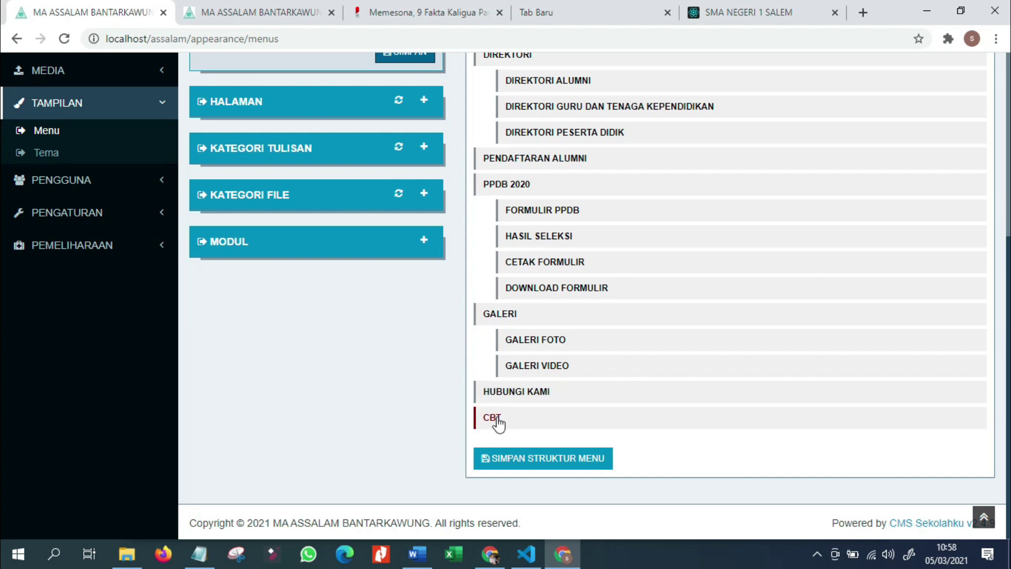
pyautogui.click(527, 464)
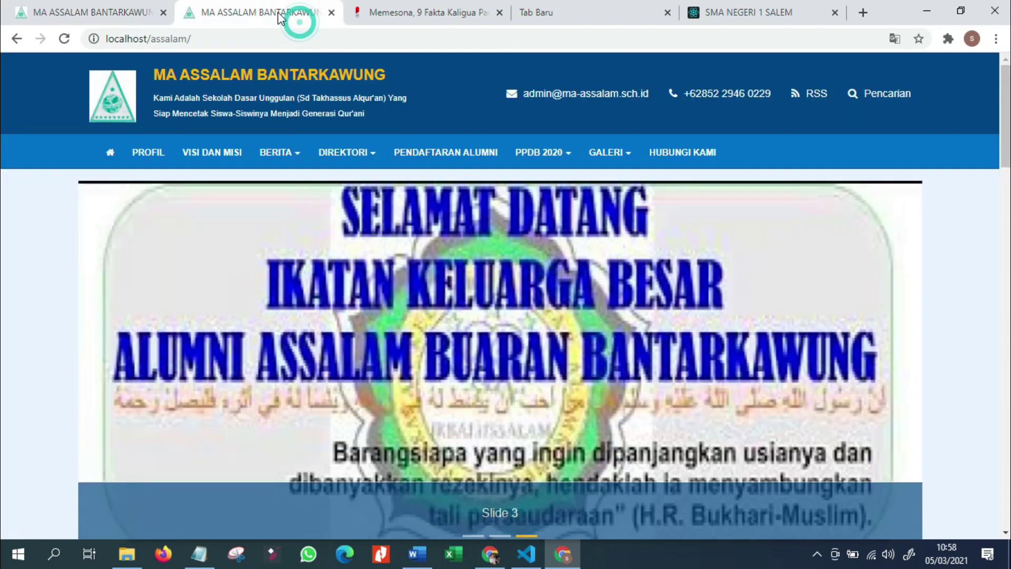
# Step: Reload the public school website and check the CBT link in the navigation bar
pyautogui.click(294, 12)
pyautogui.click(65, 38)
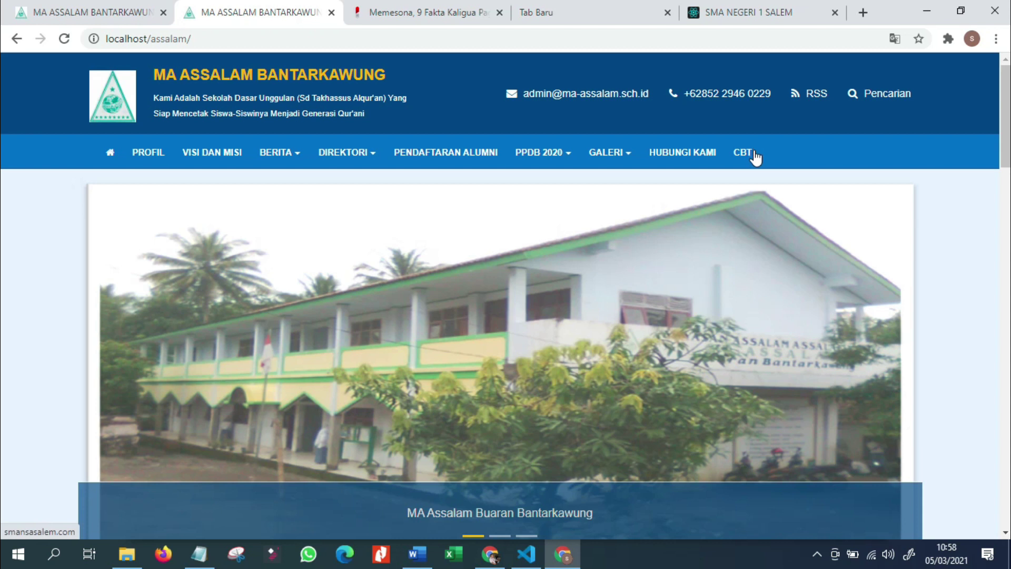
# Step: In the control panel's menu management, add a link with URL # and link text TAUTAN, and save it
pyautogui.click(113, 11)
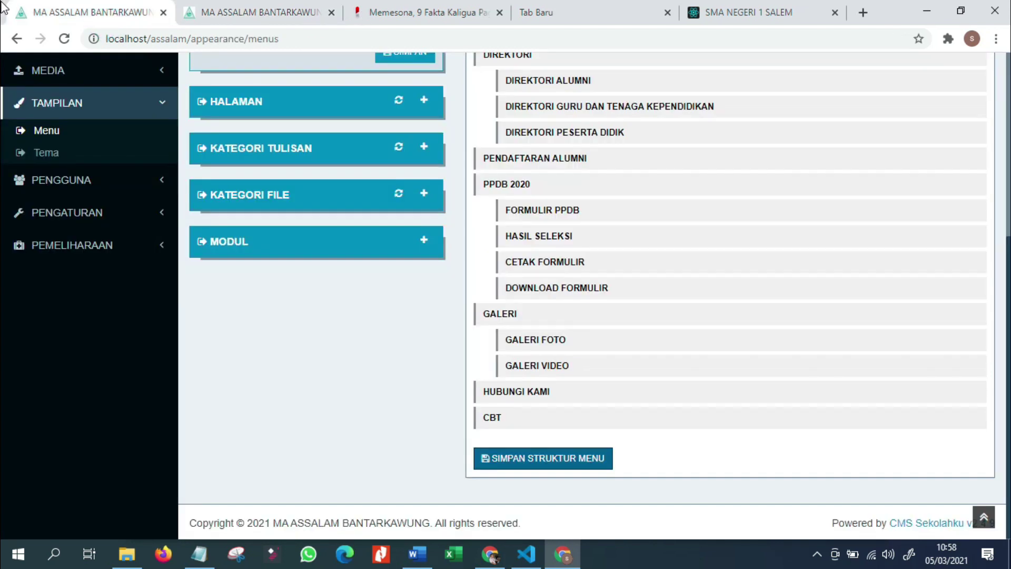
pyautogui.scroll(4, 269, 348)
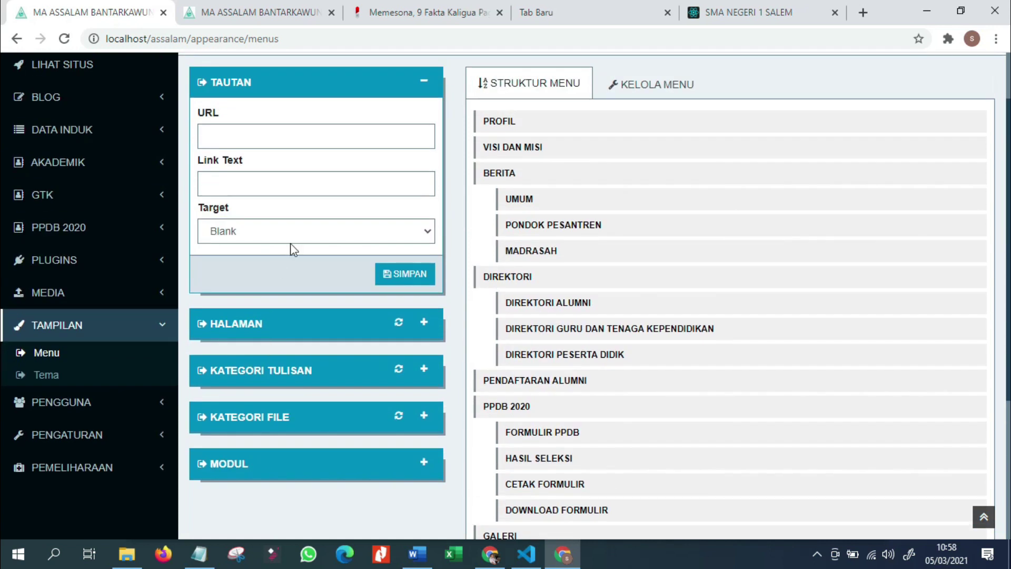
pyautogui.click(313, 135)
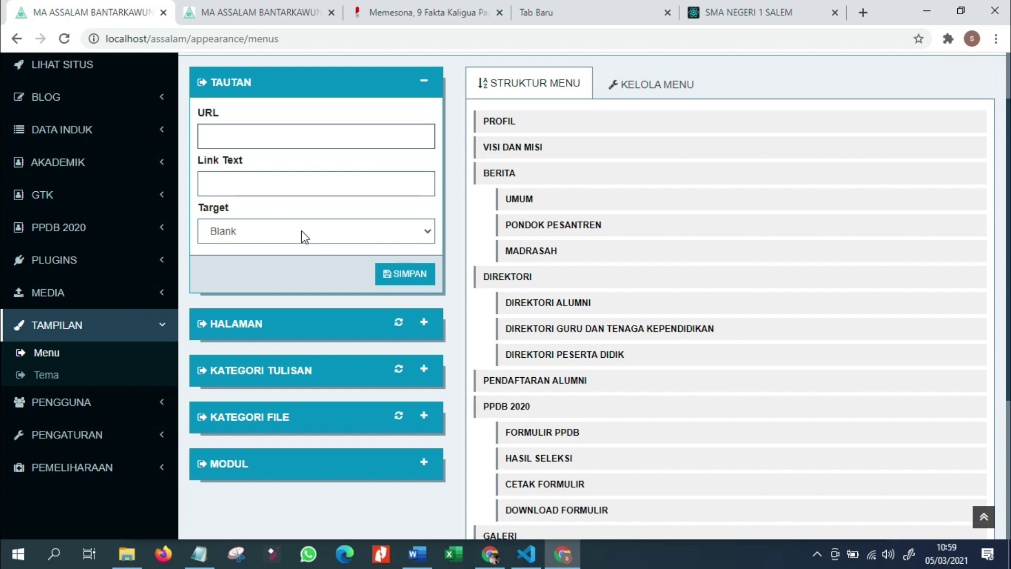
pyautogui.press('Tab')
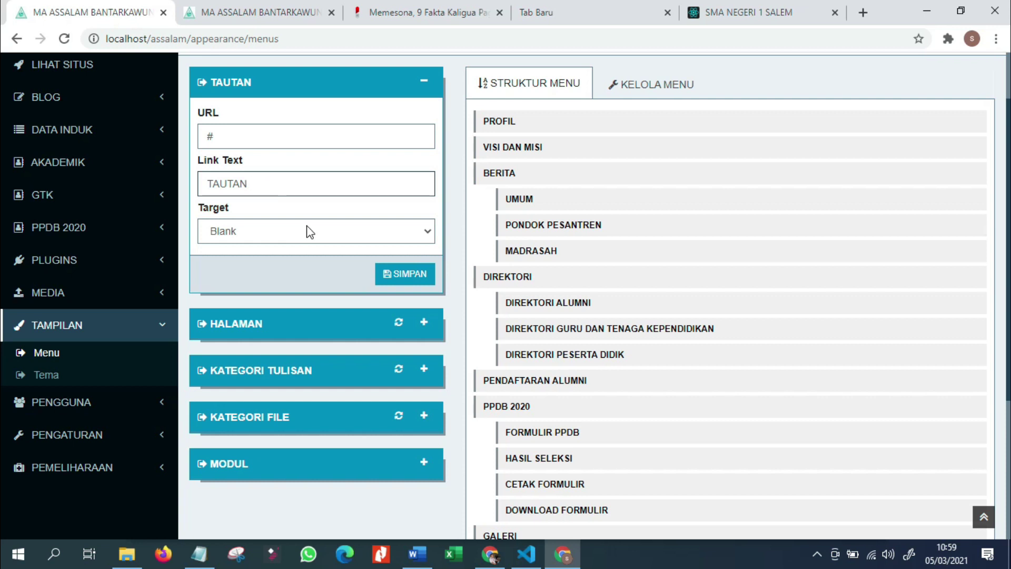
pyautogui.click(396, 276)
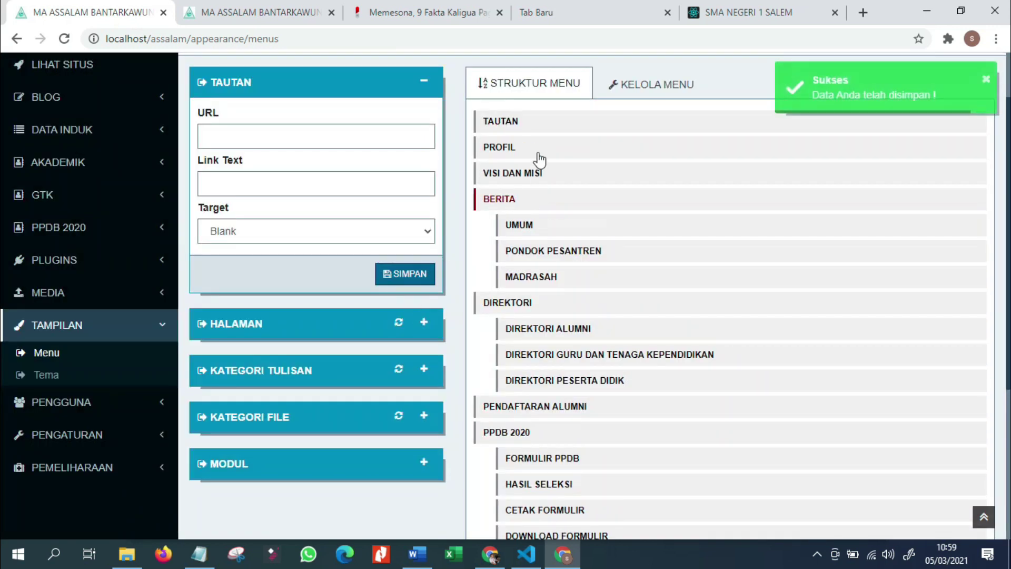
# Step: Place Tautan below Hubungi Kami with CBT nested under it as a submenu, and save the menu structure
pyautogui.moveTo(513, 129); pyautogui.dragTo(538, 392)
pyautogui.scroll(-1, 542, 381)
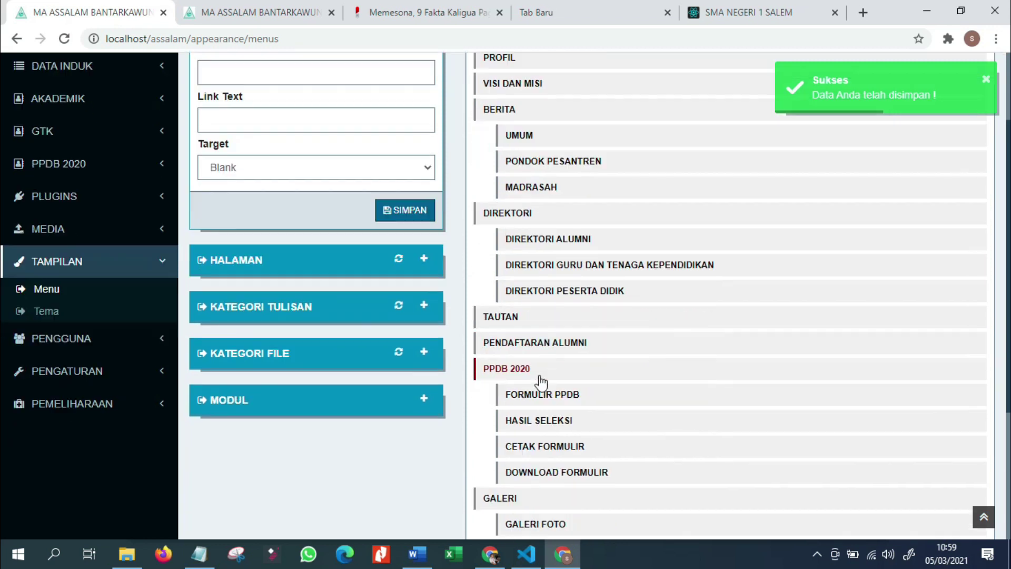
pyautogui.scroll(-3, 541, 381)
pyautogui.moveTo(497, 163); pyautogui.dragTo(525, 442)
pyautogui.click(500, 442)
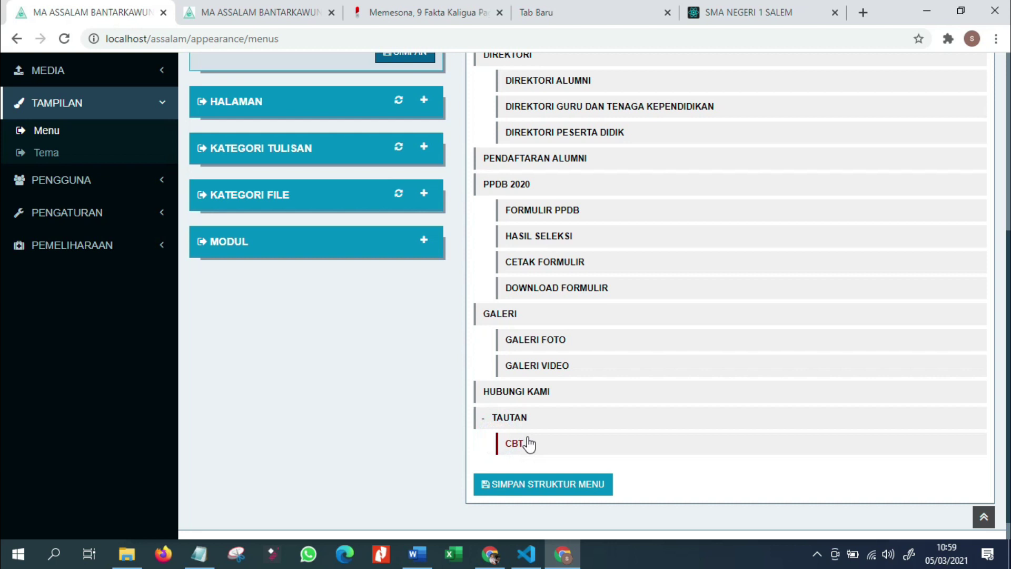
pyautogui.click(501, 484)
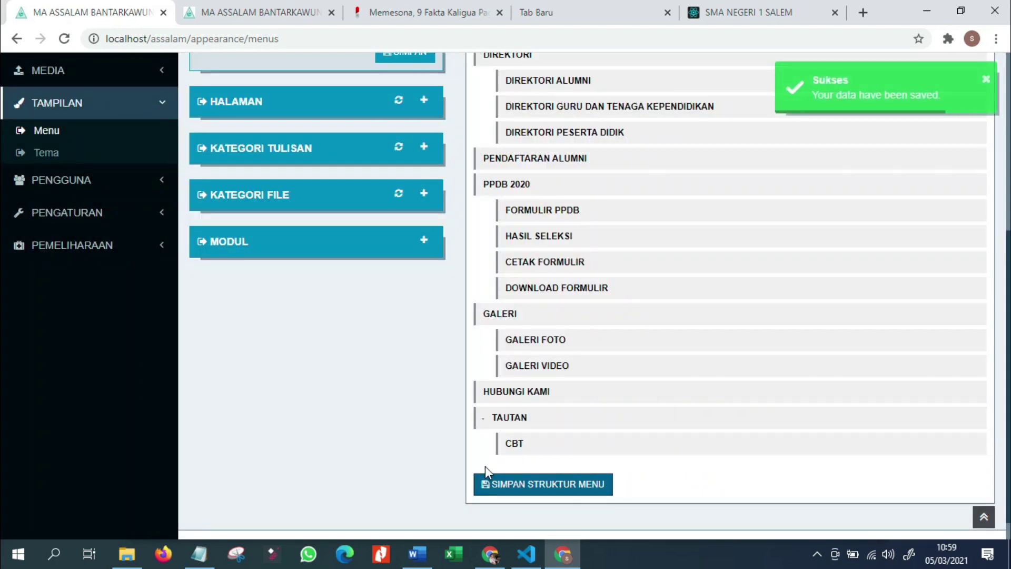
# Step: Reload the public school website and check the submenu under Tautan
pyautogui.click(285, 19)
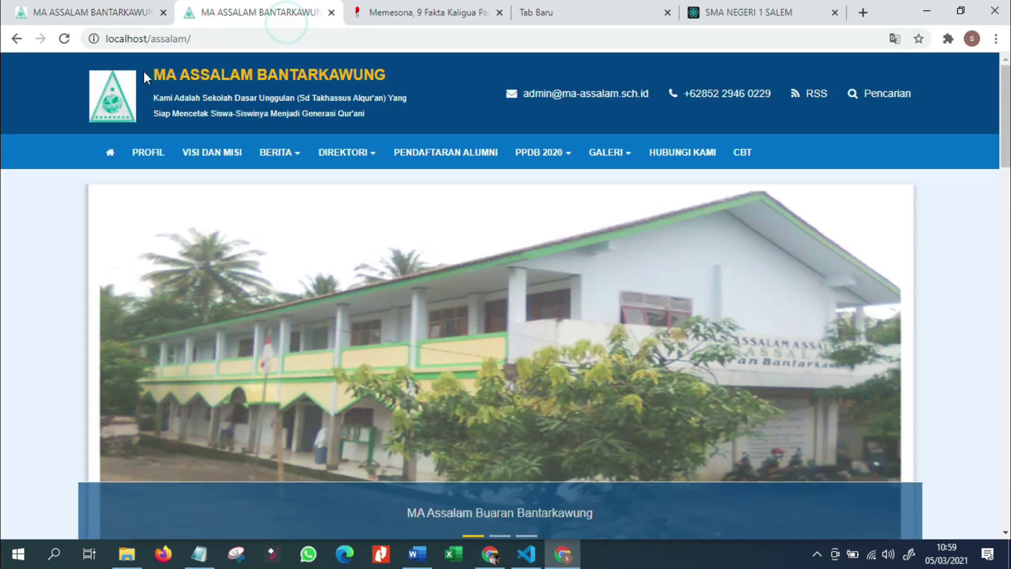
pyautogui.moveTo(759, 155)
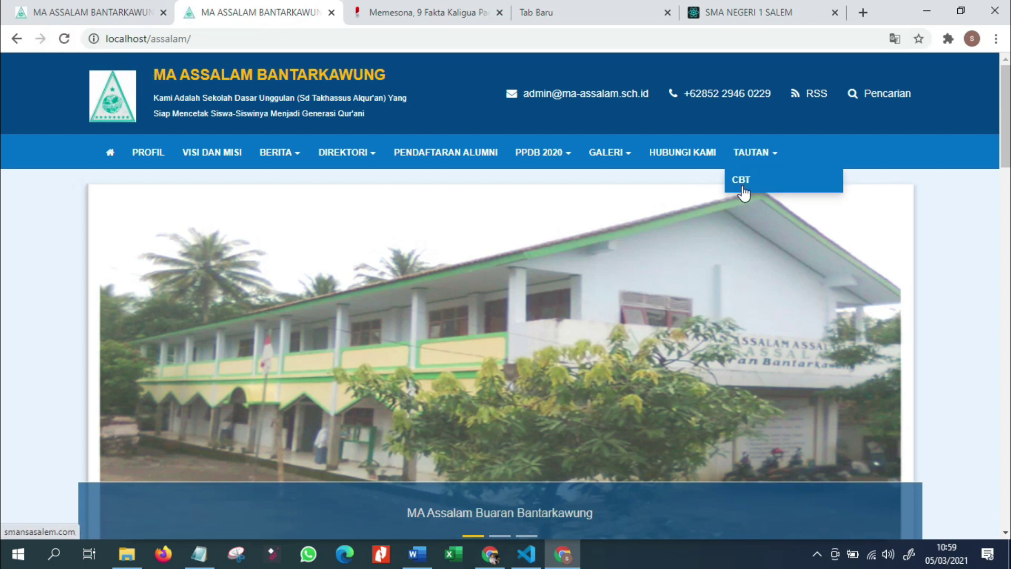
# Step: Return to the control panel and open the Tema page of the Tampilan settings
pyautogui.click(92, 13)
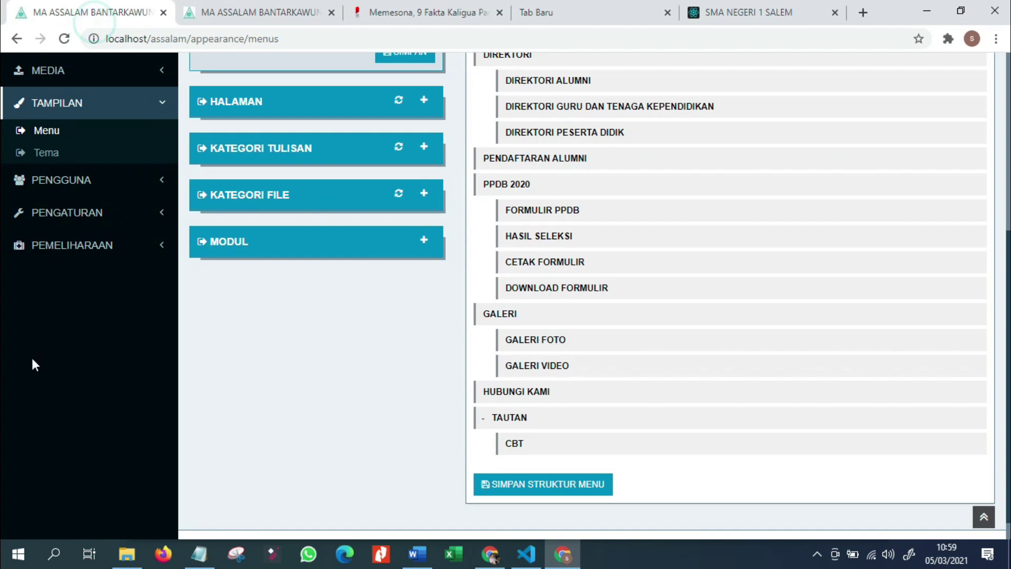
pyautogui.scroll(1, 50, 379)
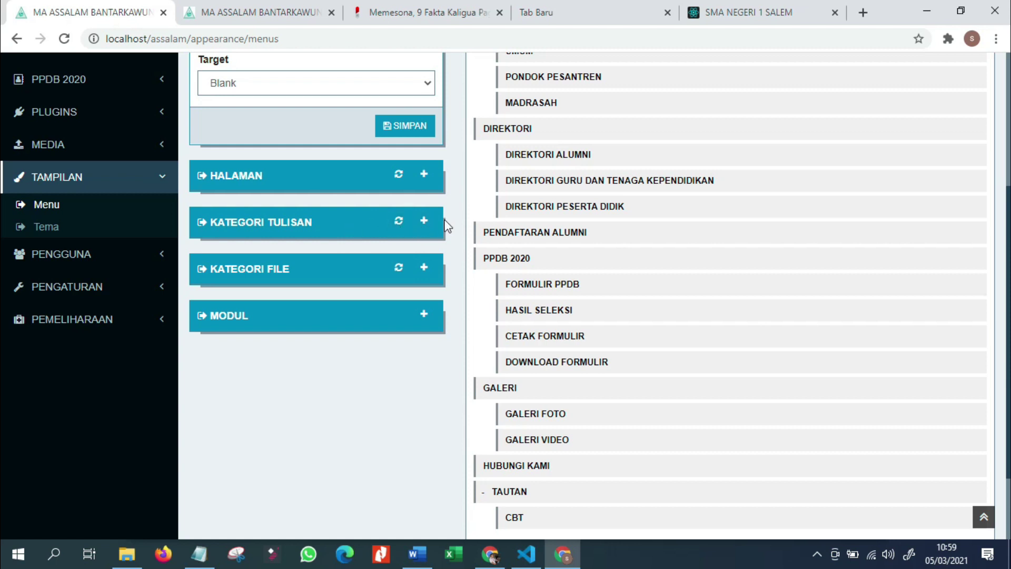
pyautogui.scroll(1, 125, 339)
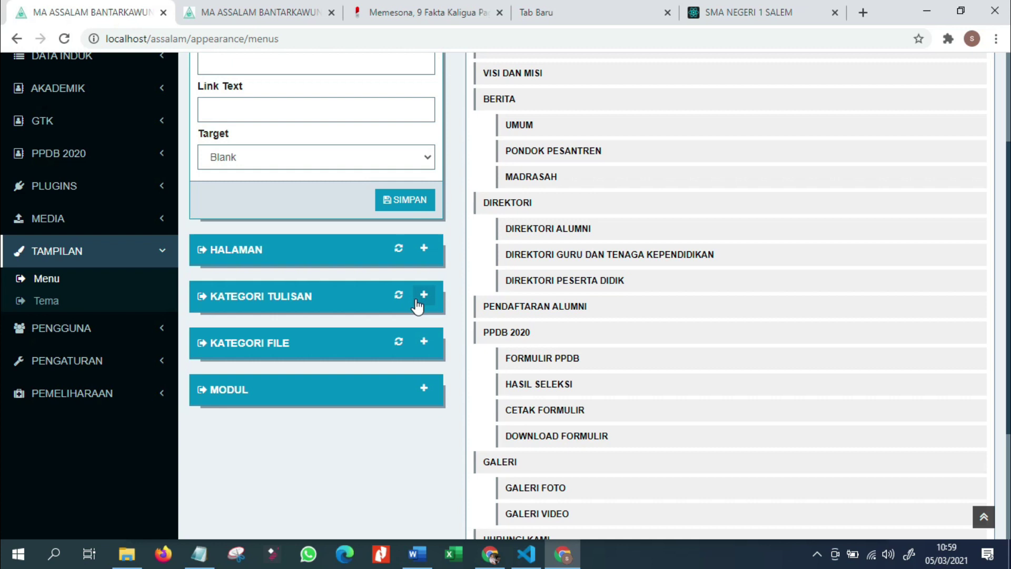
pyautogui.click(82, 311)
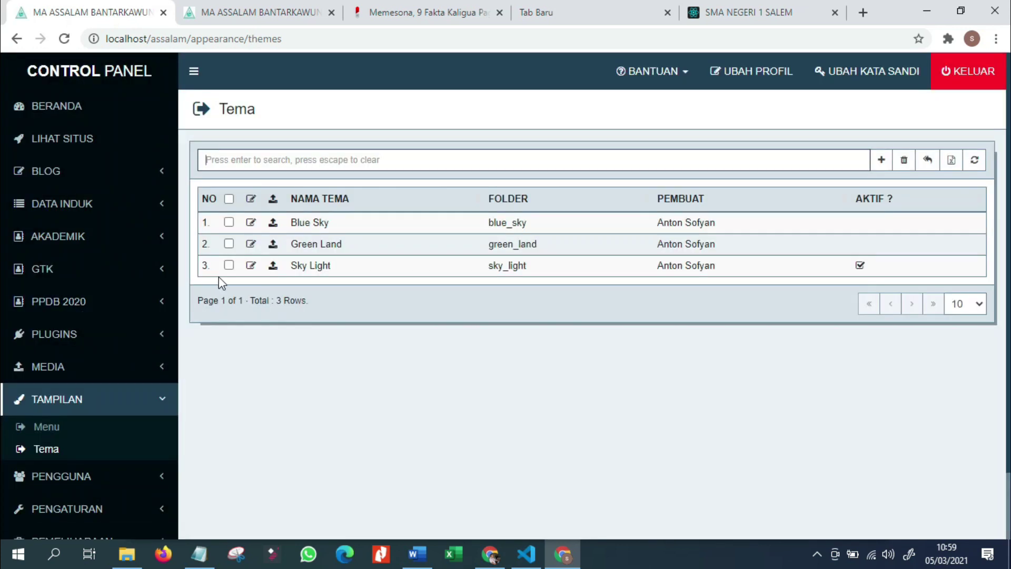
# Step: Set the Green Land theme's Aktif option to Ya, save it and check the theme on the public website
pyautogui.click(251, 245)
pyautogui.click(524, 222)
pyautogui.click(474, 270)
pyautogui.click(443, 280)
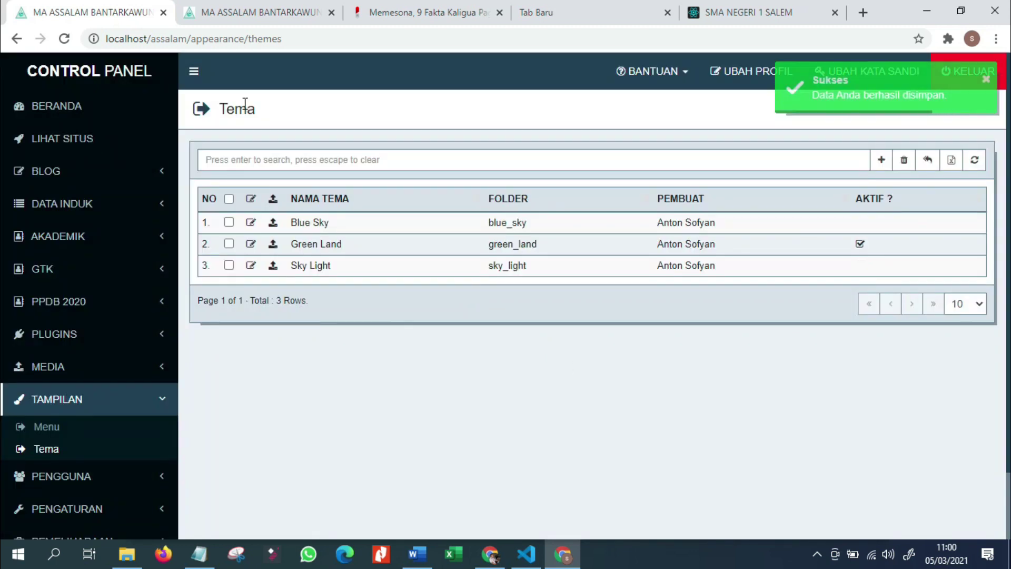
pyautogui.click(264, 16)
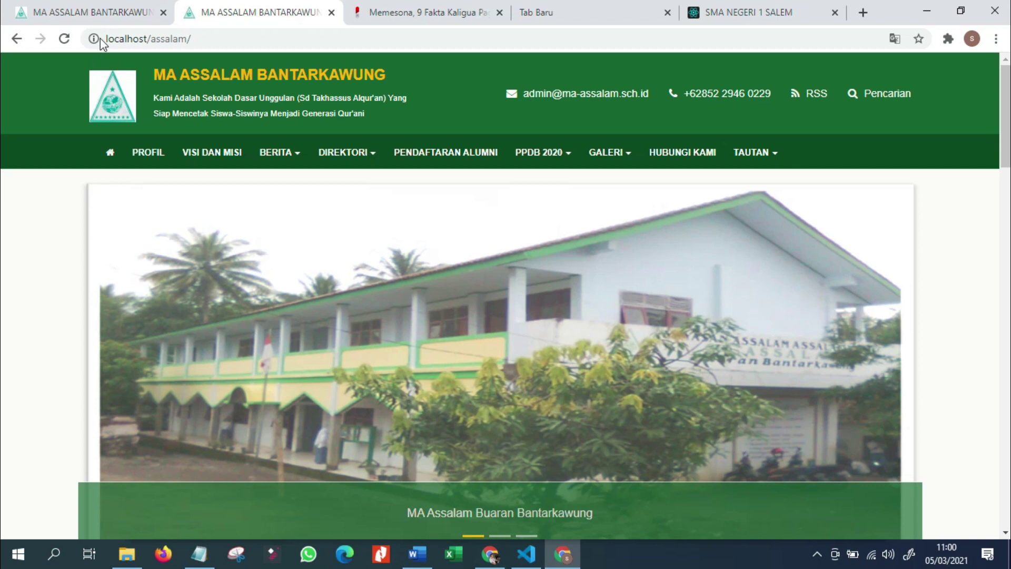
# Step: Back in the theme list, set the Blue Sky theme's Aktif option to Ya and save it
pyautogui.click(93, 12)
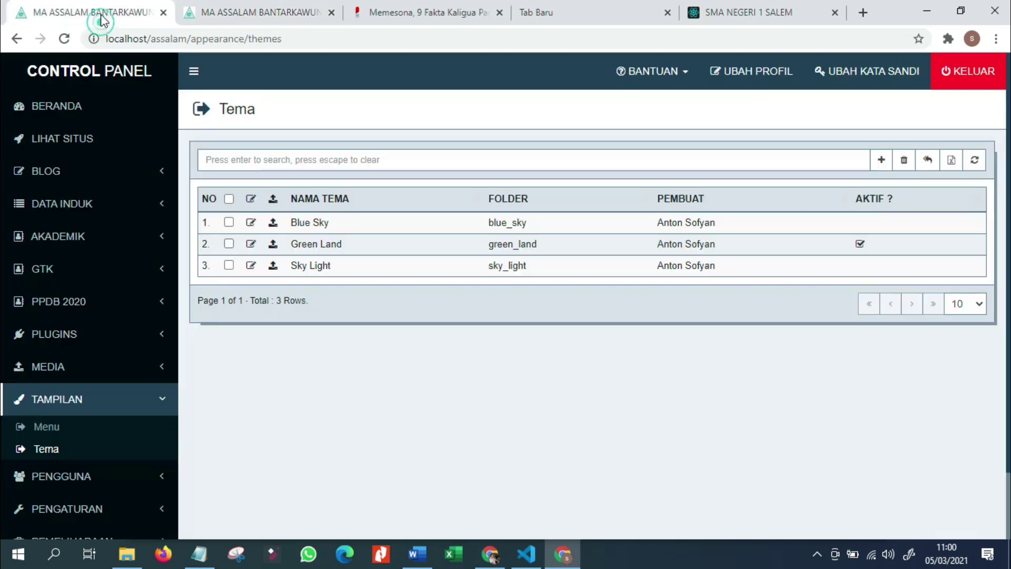
pyautogui.click(250, 224)
pyautogui.click(460, 229)
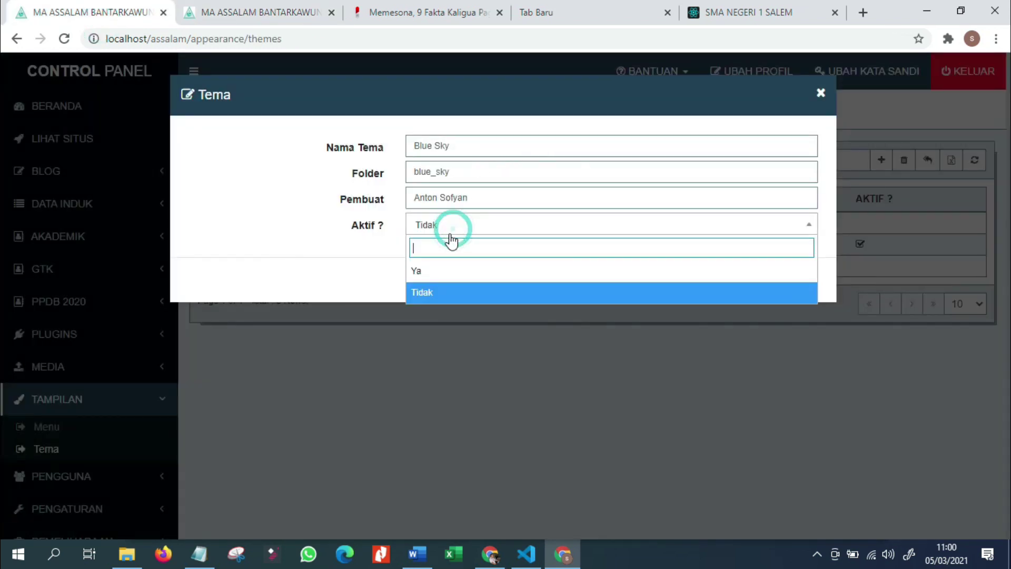
pyautogui.click(427, 273)
pyautogui.click(428, 281)
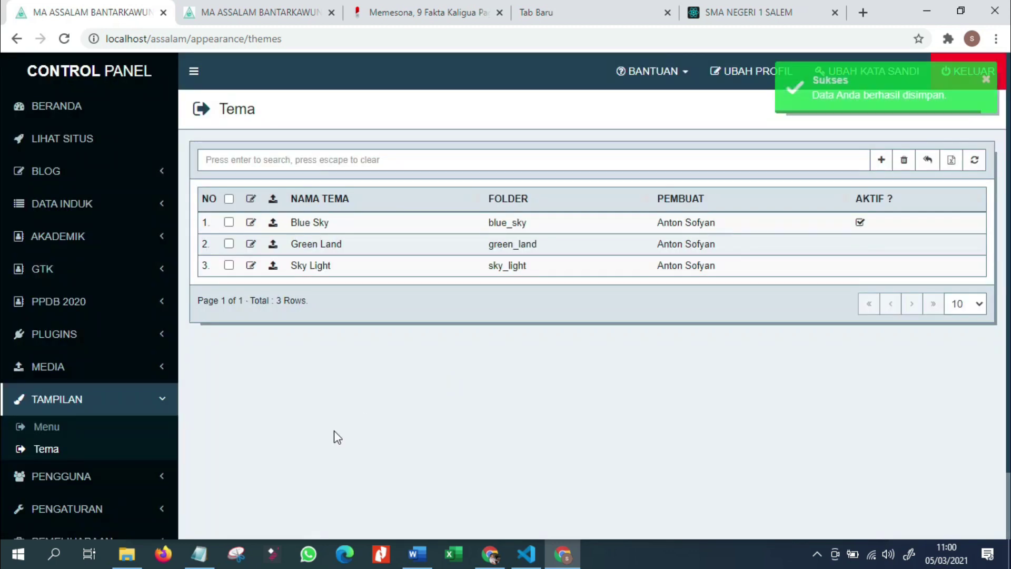
# Step: Reload the public school website and check the homepage's appearance with the Blue Sky theme
pyautogui.click(242, 21)
pyautogui.click(71, 47)
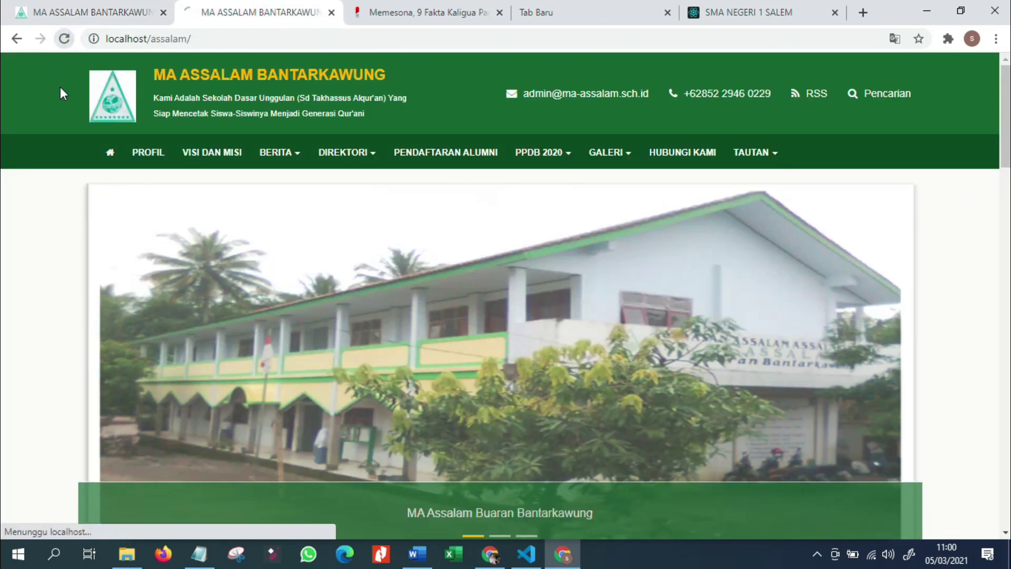
pyautogui.scroll(-6, 57, 238)
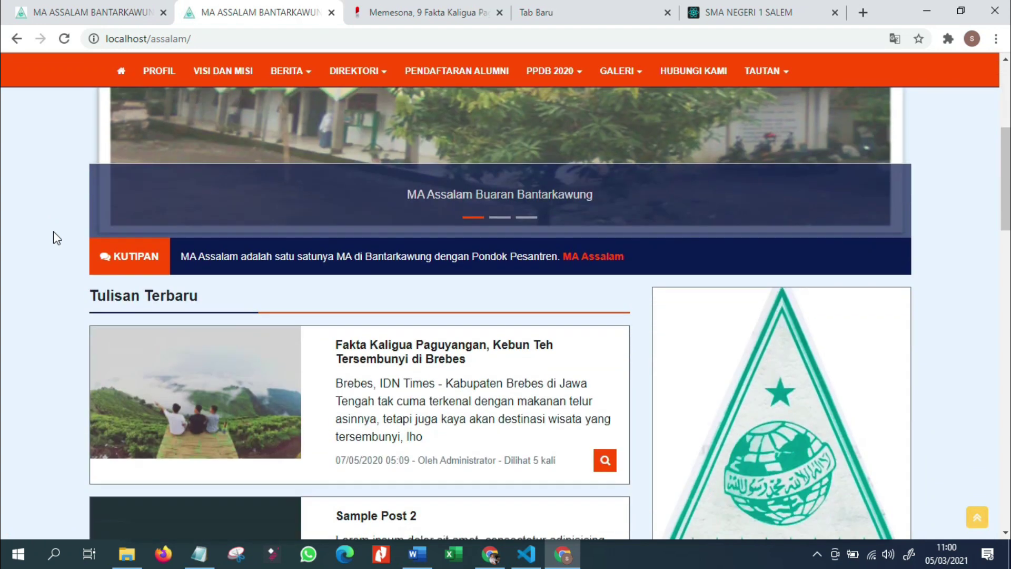
pyautogui.scroll(6, 57, 238)
# Step: Return to the control panel and expand the Pengguna section to examine its submenu entries
pyautogui.click(76, 10)
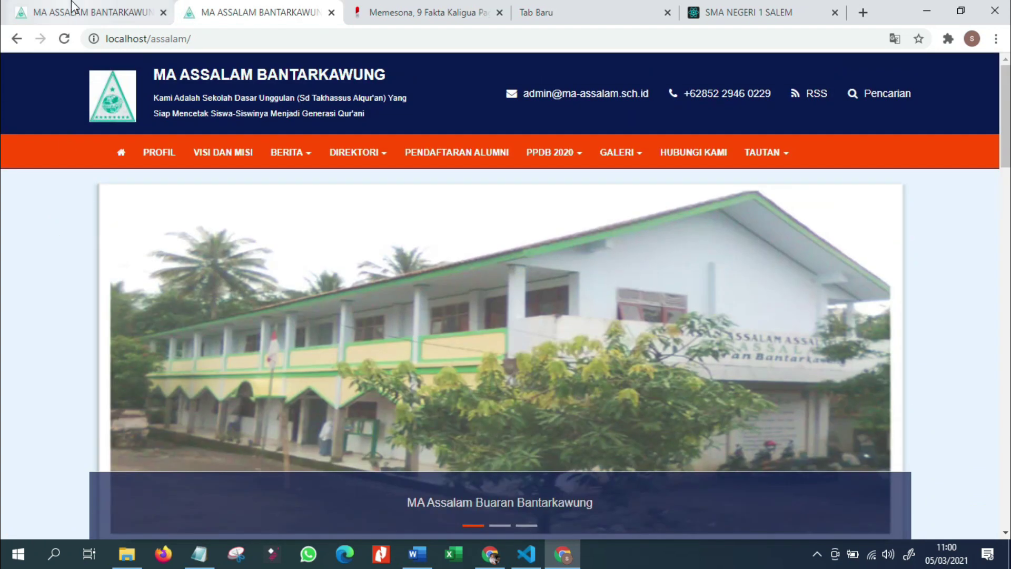
pyautogui.scroll(-2, 280, 479)
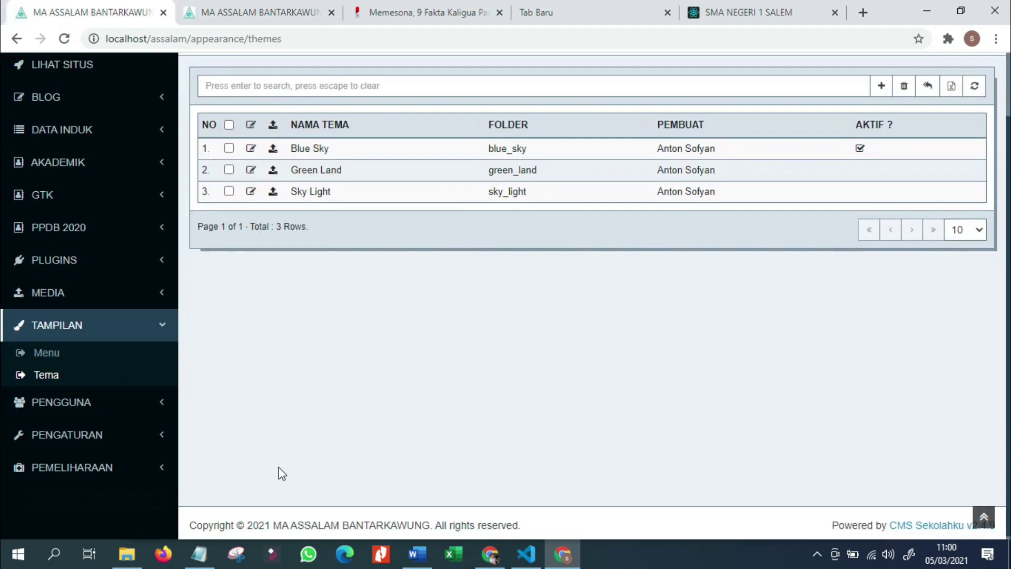
pyautogui.click(160, 403)
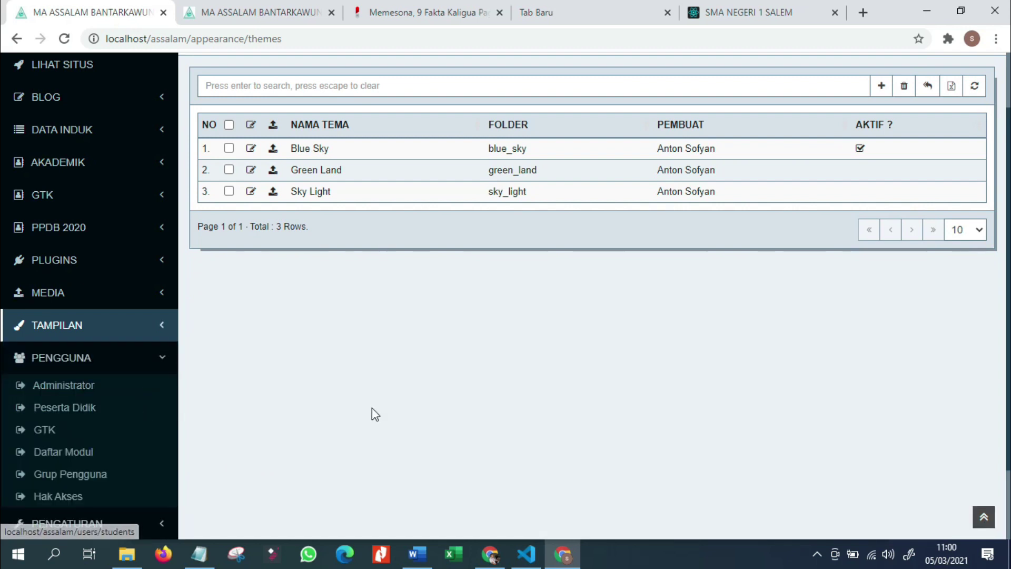
pyautogui.scroll(-2, 372, 407)
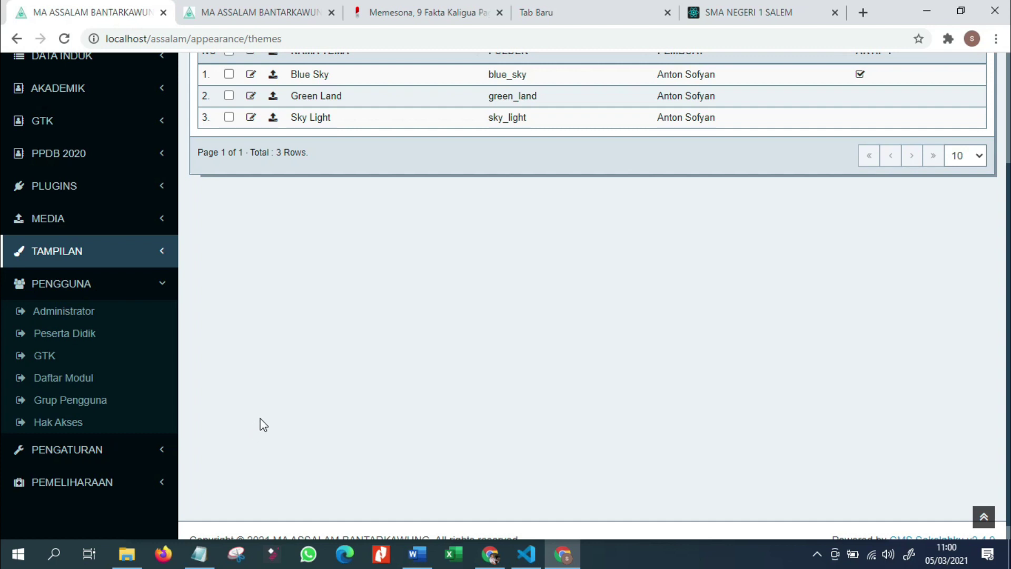
pyautogui.scroll(2, 263, 425)
pyautogui.scroll(2, 264, 428)
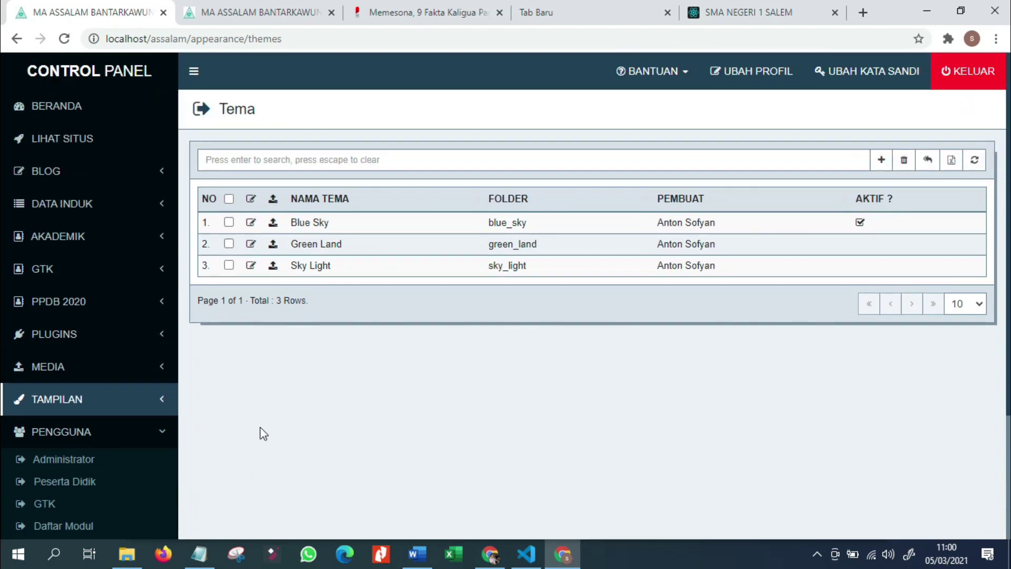